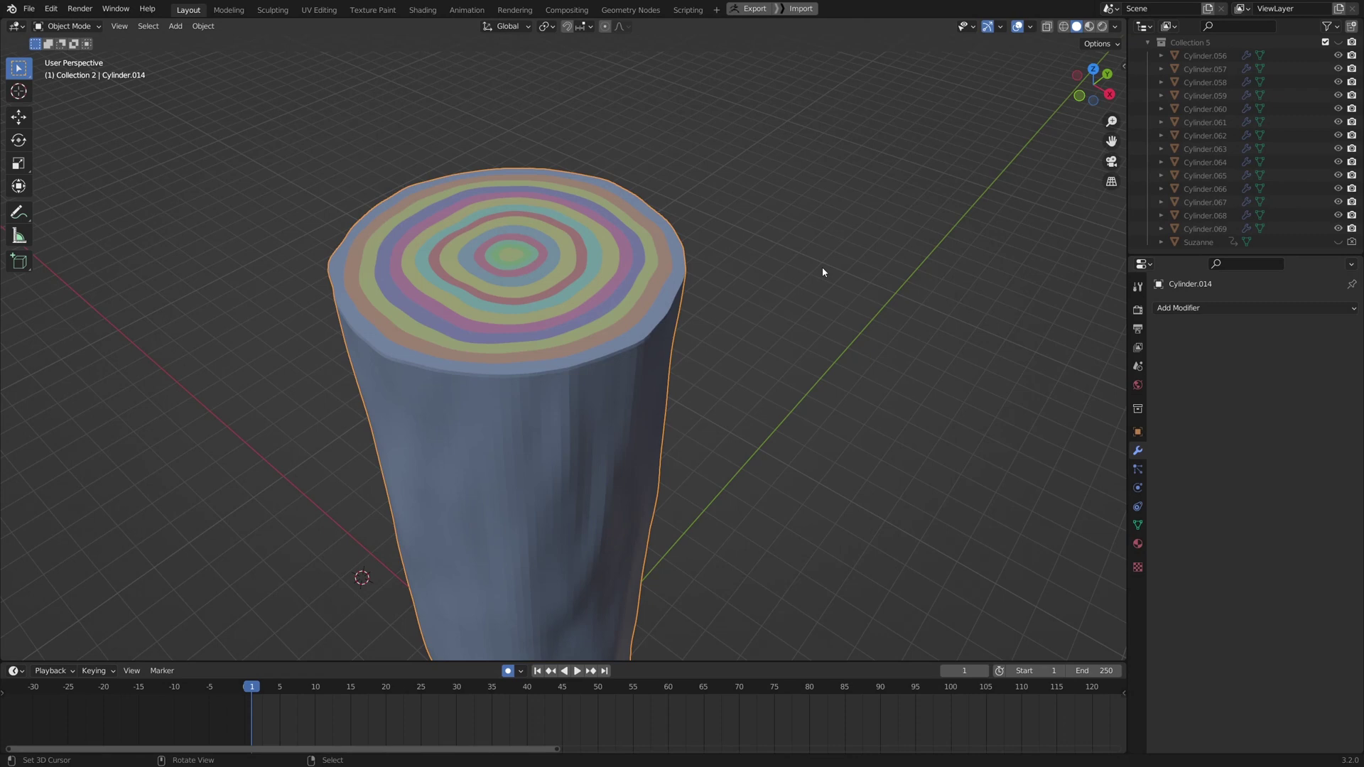
Examine the ring layers on the top of the log and isolate a single ring in local view
middle_click_drag(738, 341, 785, 364)
middle_click_drag(714, 332, 652, 371)
scroll(643, 370, "up", 2)
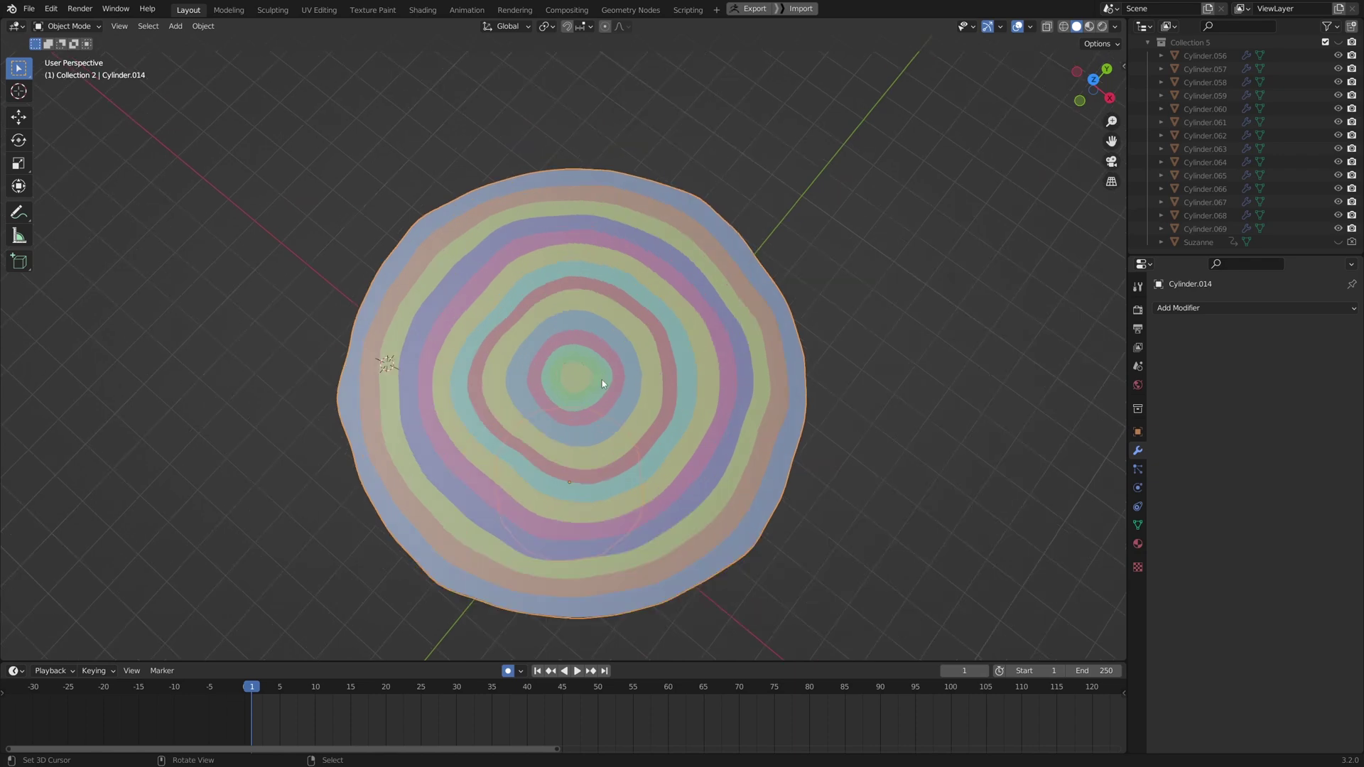
right_click(686, 385)
key("KP_Divide")
middle_click_drag(749, 406, 567, 280)
key("KP_Divide")
key("KP_Divide")
key("KP_Divide")
Show only Collection 3 and examine its sliced trunk, centring the view on the innermost cylinder of the cut face
key("3")
scroll(538, 283, "up", 3)
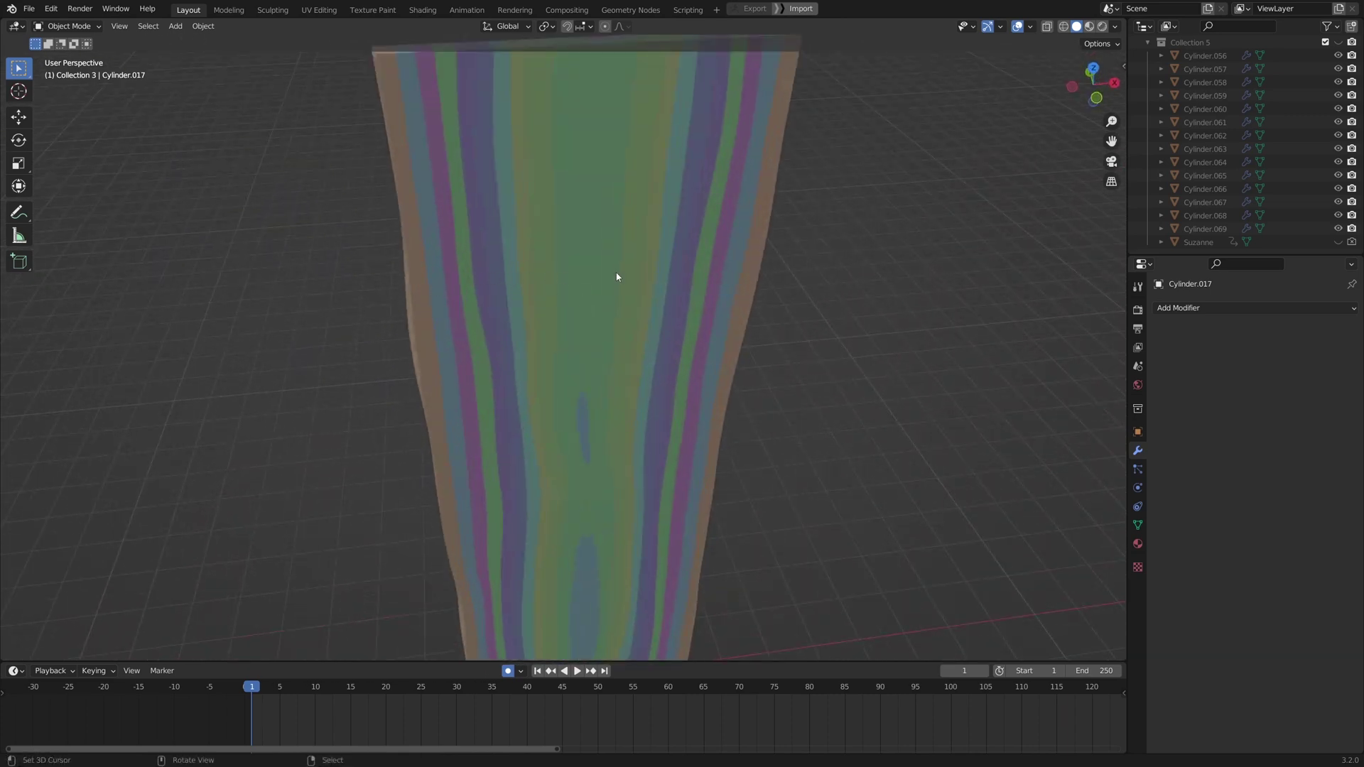
middle_click_drag(744, 278, 409, 329)
middle_click_drag(444, 379, 502, 410)
middle_click_drag(675, 403, 638, 422)
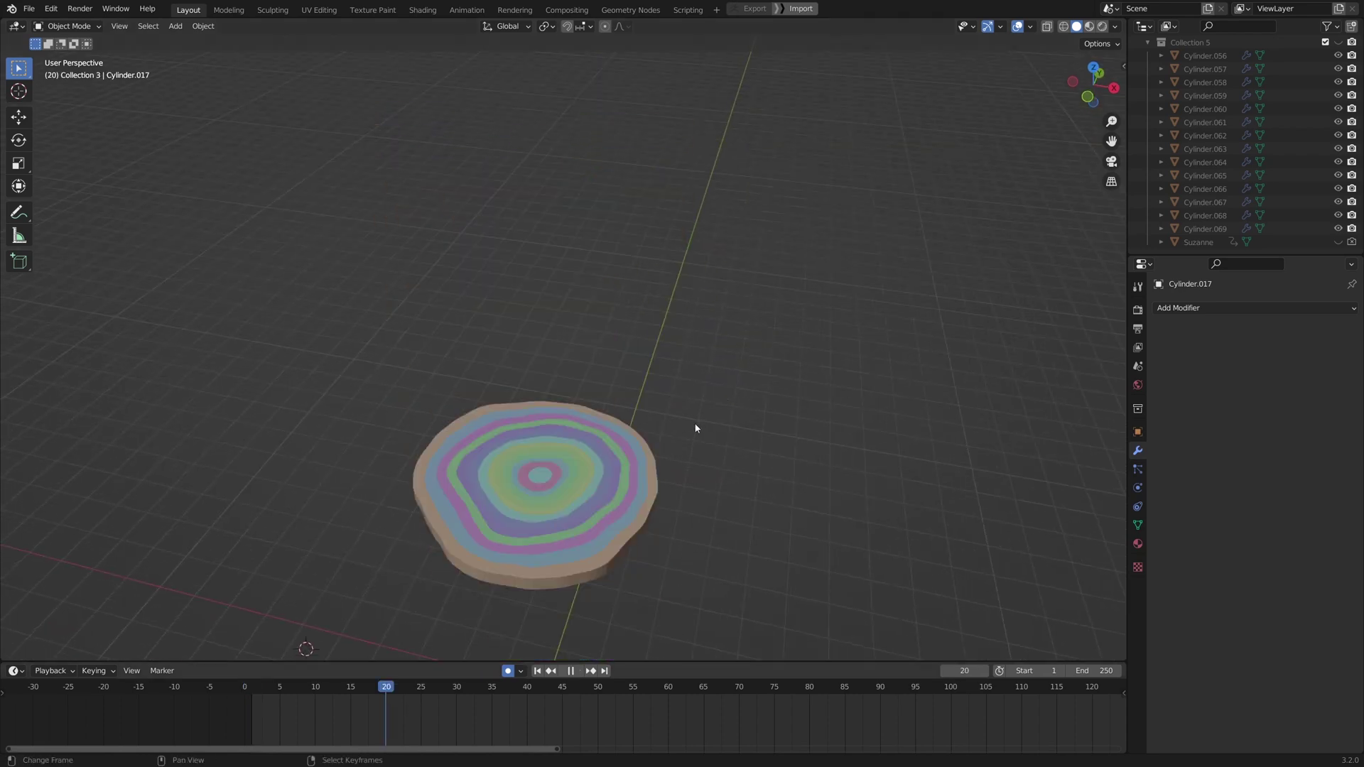
left_click(515, 483)
key("KP_Decimal")
scroll(774, 476, "down", 10)
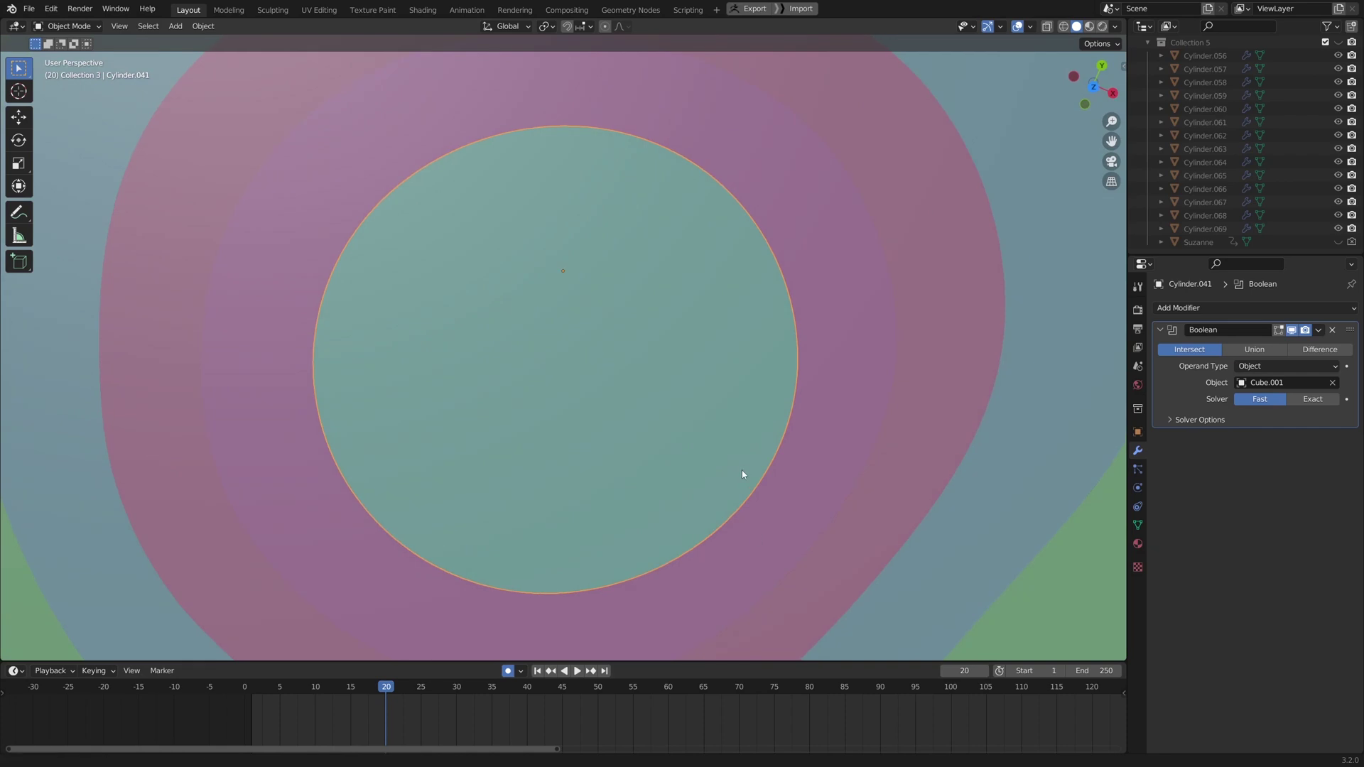
middle_click_drag(731, 493, 704, 457)
scroll(693, 462, "up", 2)
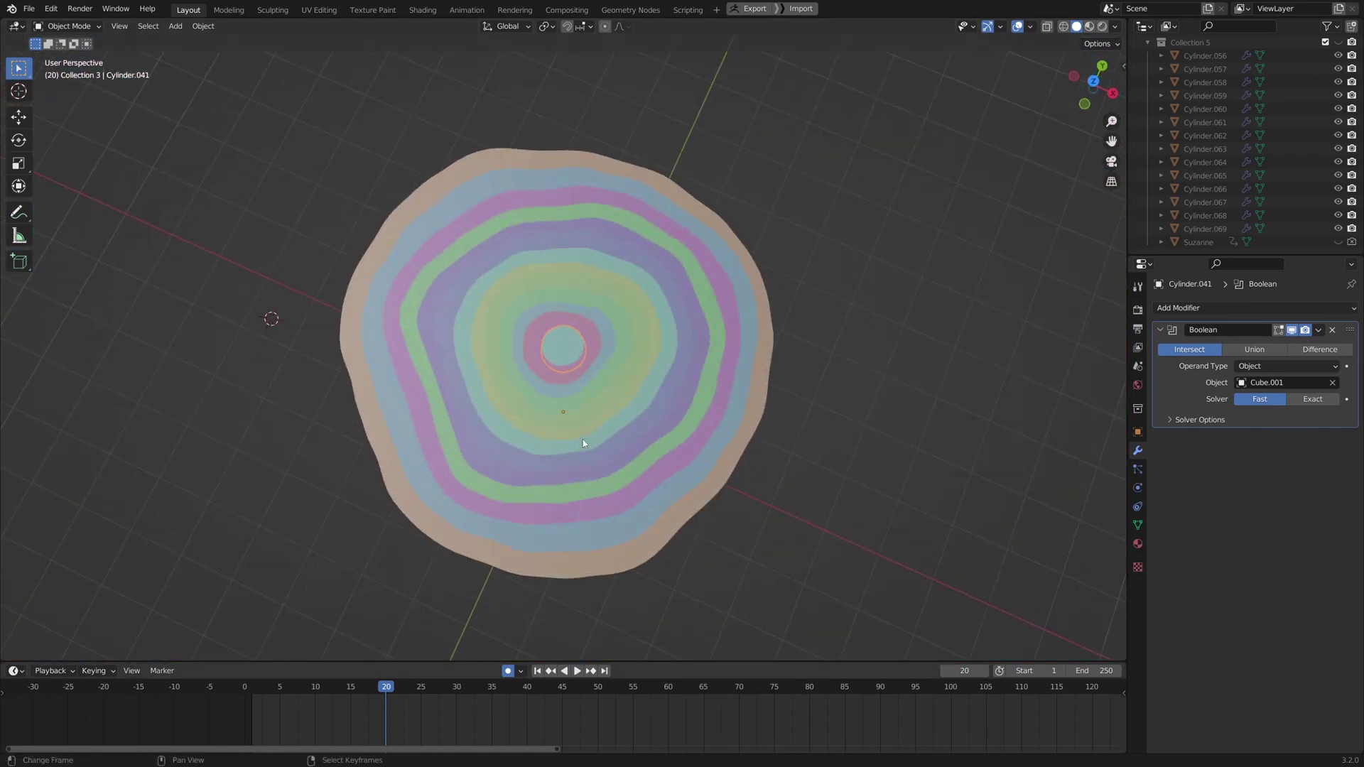
Play the animation to frame 40 and examine the rings on the steeply slanted cut of the trunk
key("space")
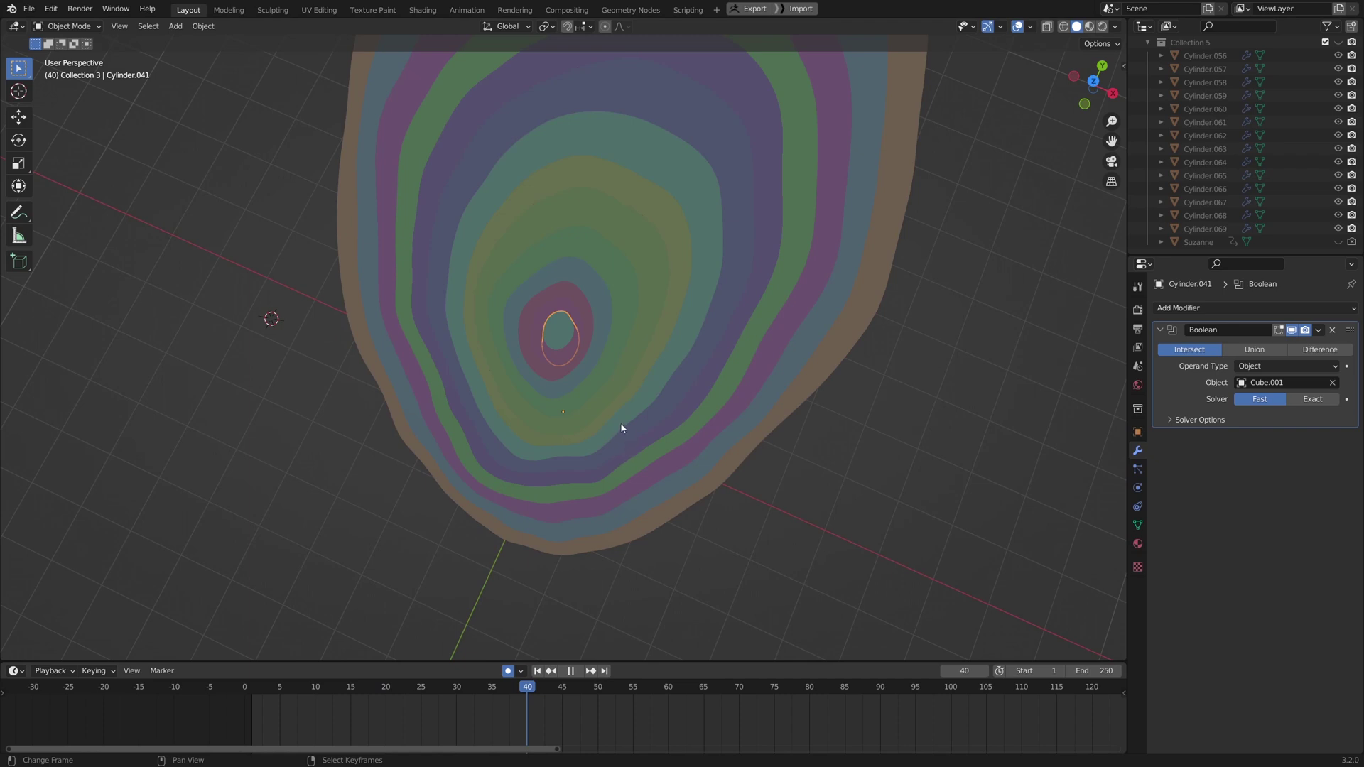
mouse_move(602, 469)
middle_mouse_down()
mouse_move(578, 412)
mouse_move(777, 405)
mouse_move(659, 416)
mouse_move(490, 381)
mouse_move(592, 459)
middle_mouse_up()
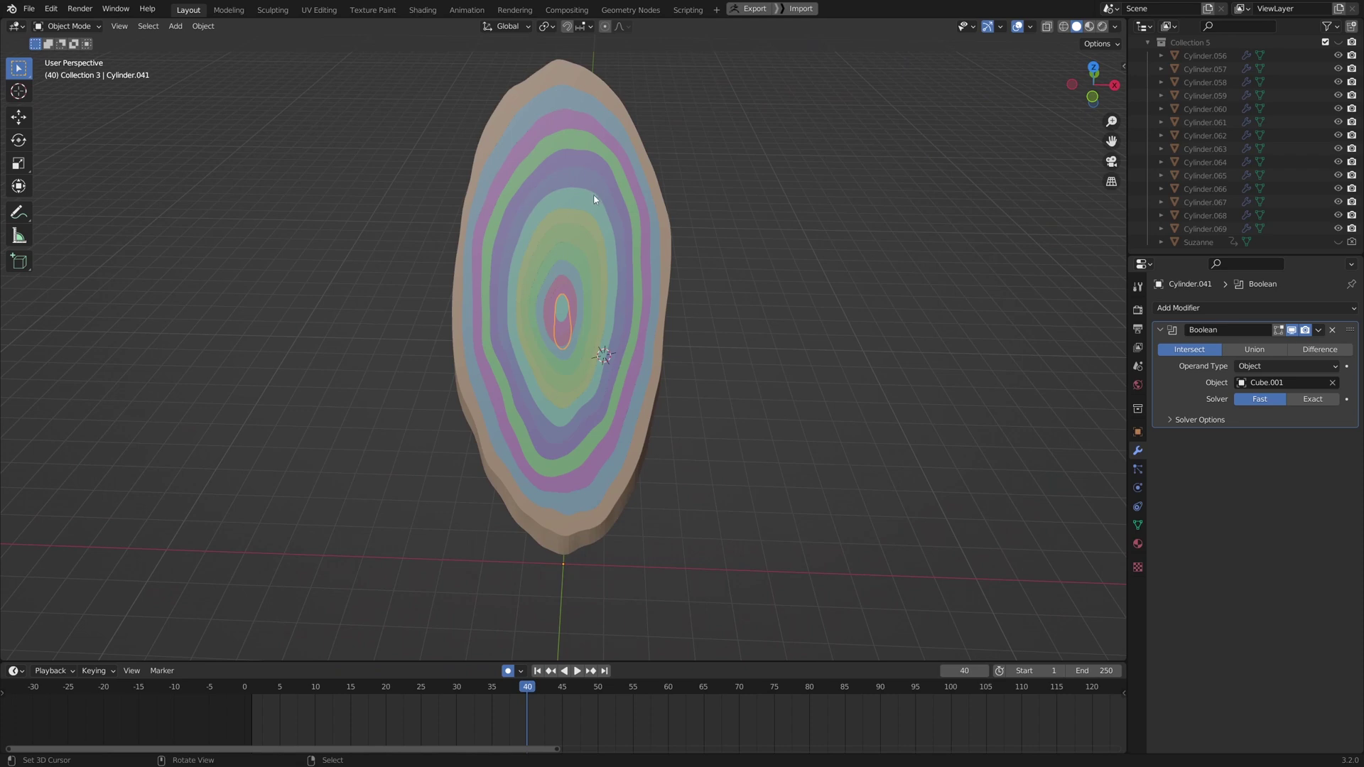
middle_click_drag(612, 524, 637, 561)
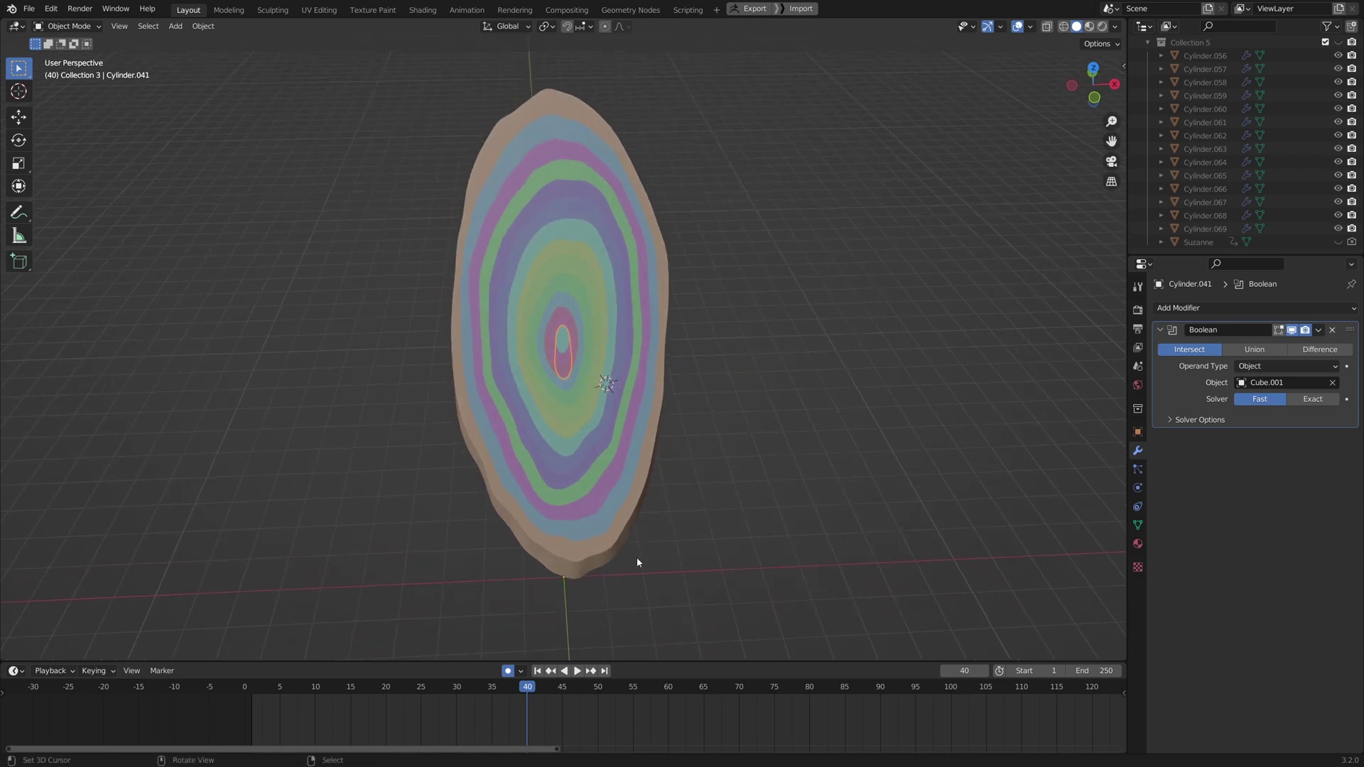
middle_click_drag(638, 381, 563, 356)
middle_click_drag(707, 527, 573, 469)
Show Collection 4 to inspect the ringed sphere, and Collection 5 to inspect the ringed monkey head up close
key("4")
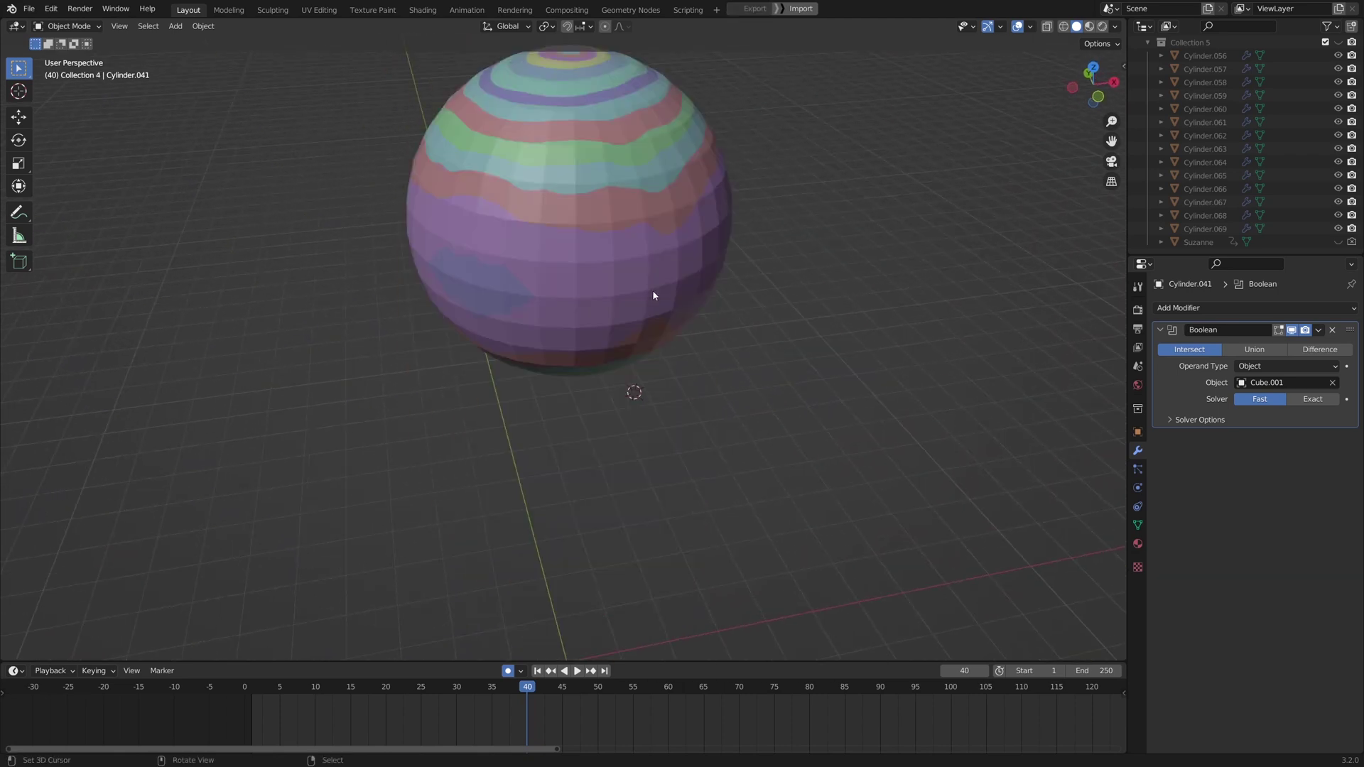
middle_click_drag(598, 232, 591, 405)
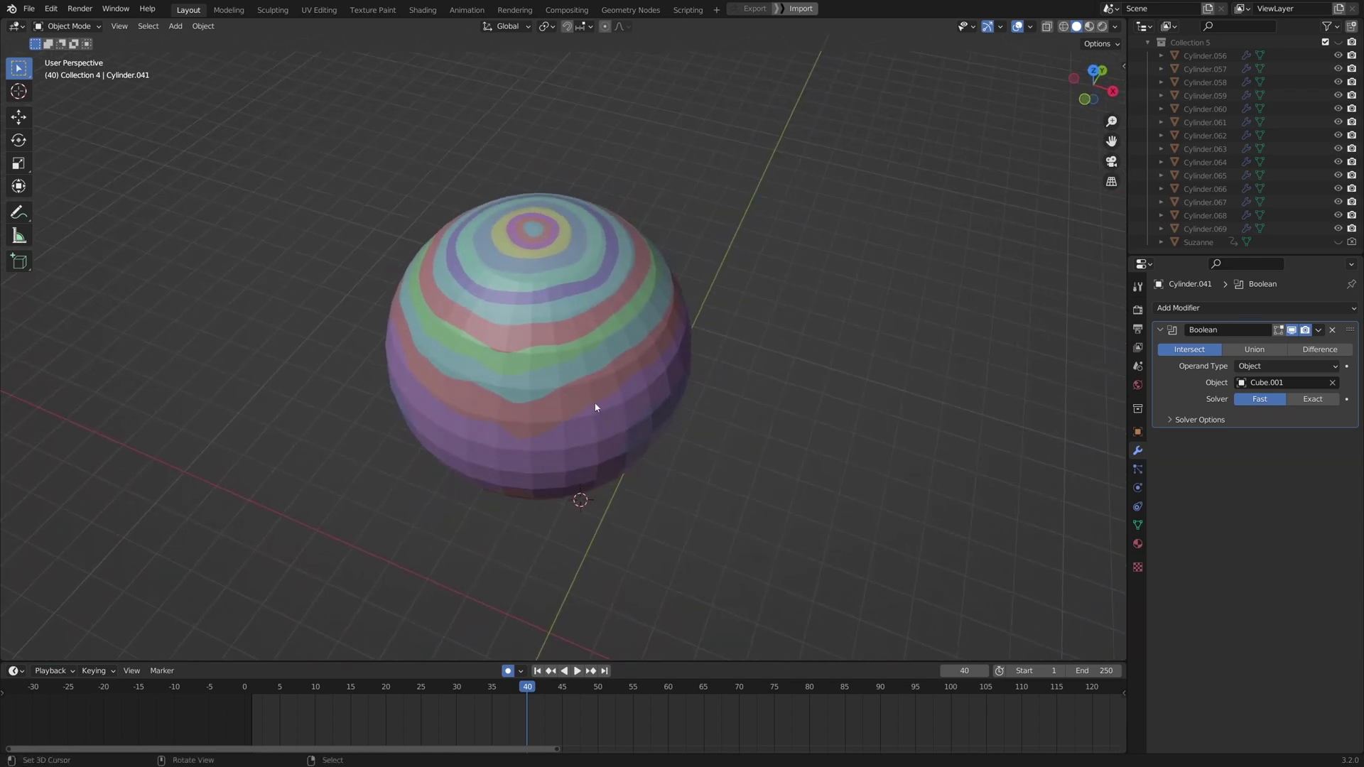
key("5")
middle_click_drag(592, 491, 611, 342, "shift")
right_click(564, 416)
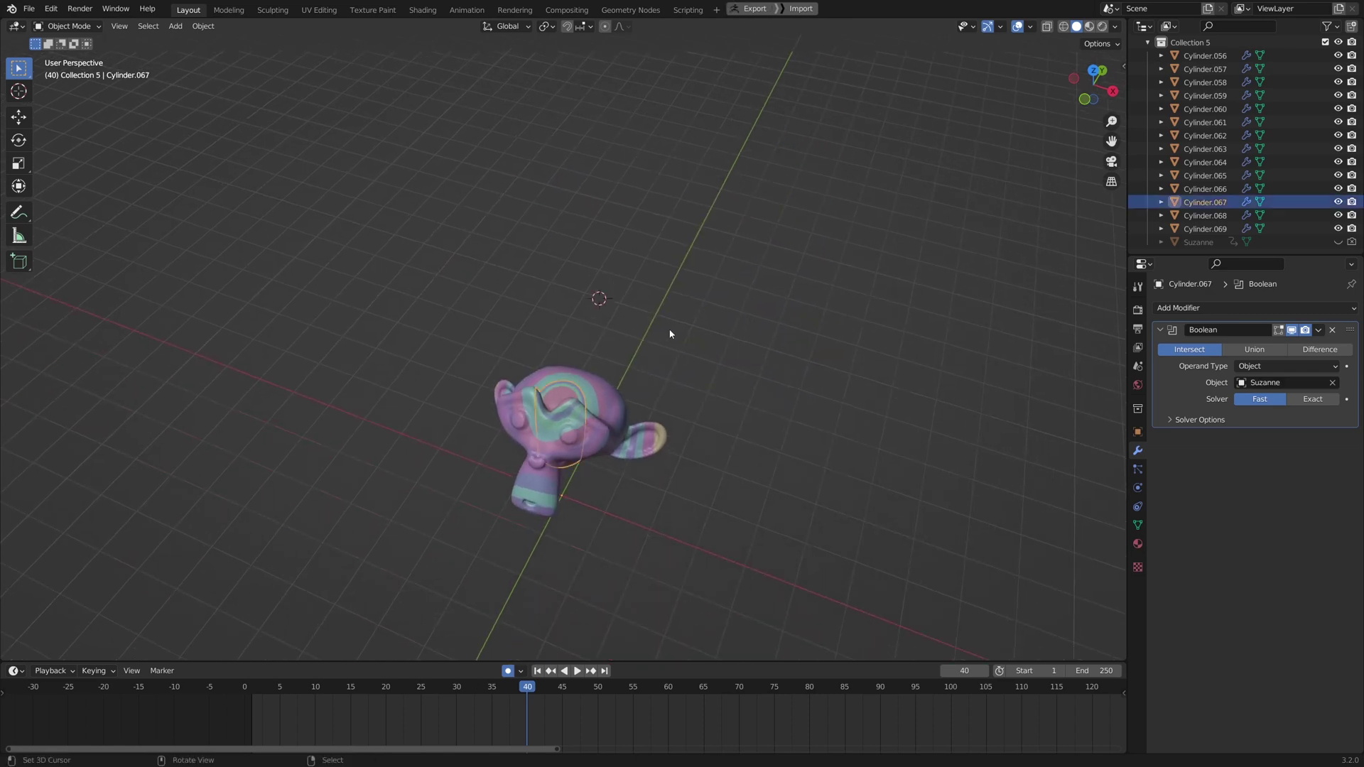
key("KP_Decimal")
scroll(731, 412, "down", 4)
middle_click_drag(730, 408, 681, 385)
Isolate individual ring layers of the monkey head in local view and examine how each one is cut by the head's shape
key("alt+a")
left_click(645, 332)
middle_click_drag(645, 332, 566, 321)
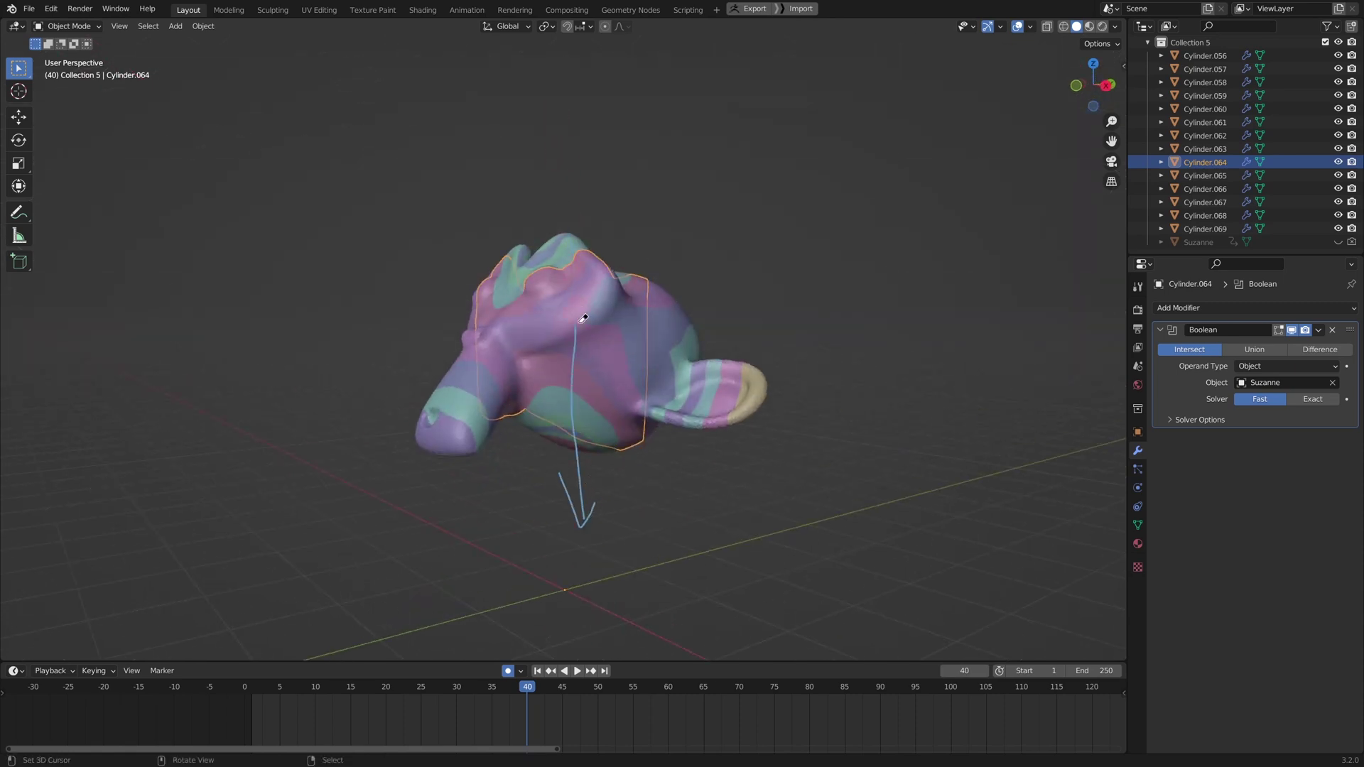
middle_click_drag(595, 507, 632, 381)
middle_click_drag(535, 410, 617, 474)
key("alt+a")
left_click(522, 347)
key("KP_Divide")
left_click(722, 513)
middle_click_drag(718, 509, 661, 417)
left_click(595, 369)
key("KP_Divide")
key("alt+a")
left_click(524, 403)
key("KP_Divide")
middle_click_drag(540, 404, 642, 465)
scroll(607, 433, "down", 2)
key("KP_Divide")
right_click(662, 417)
scroll(650, 320, "up", 1)
middle_click_drag(634, 292, 655, 280)
key("alt+a")
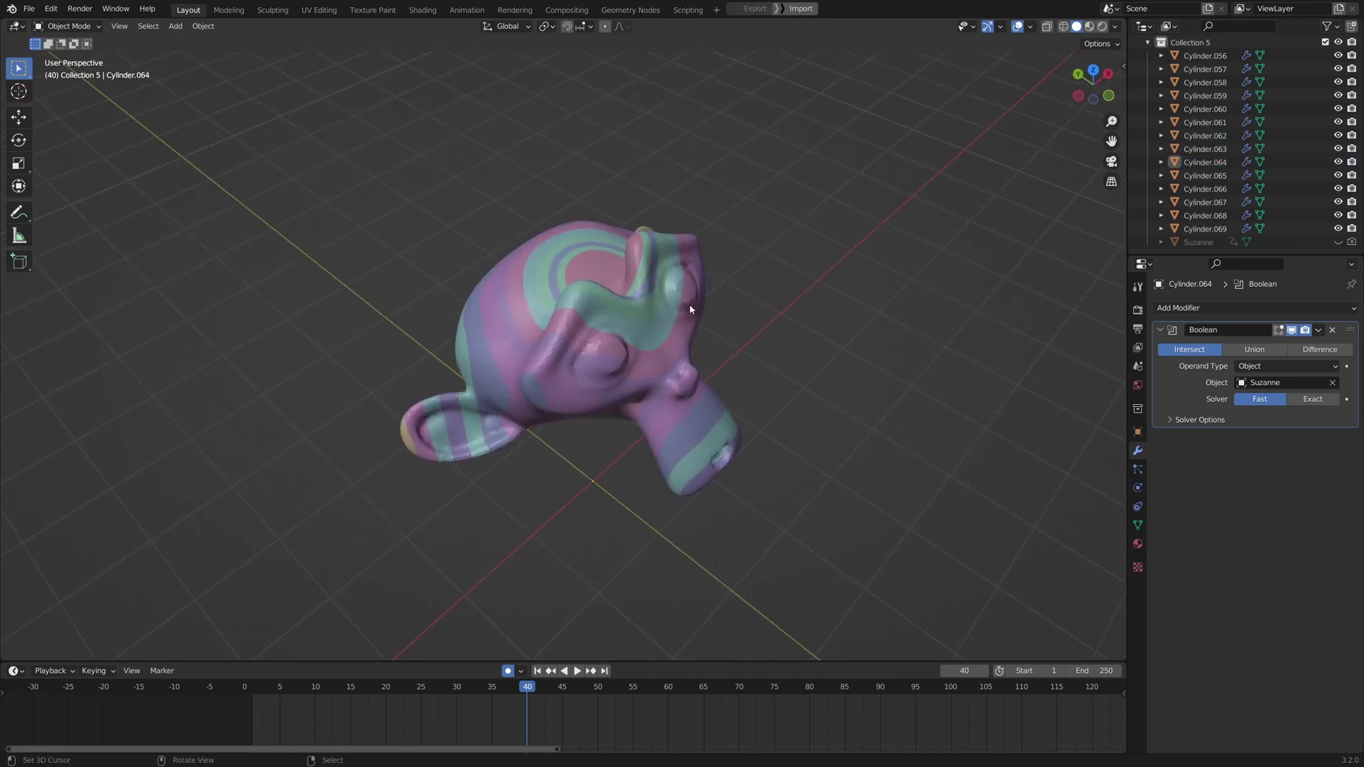
mouse_move(607, 327)
middle_mouse_down()
mouse_move(620, 318)
mouse_move(604, 339)
middle_mouse_up()
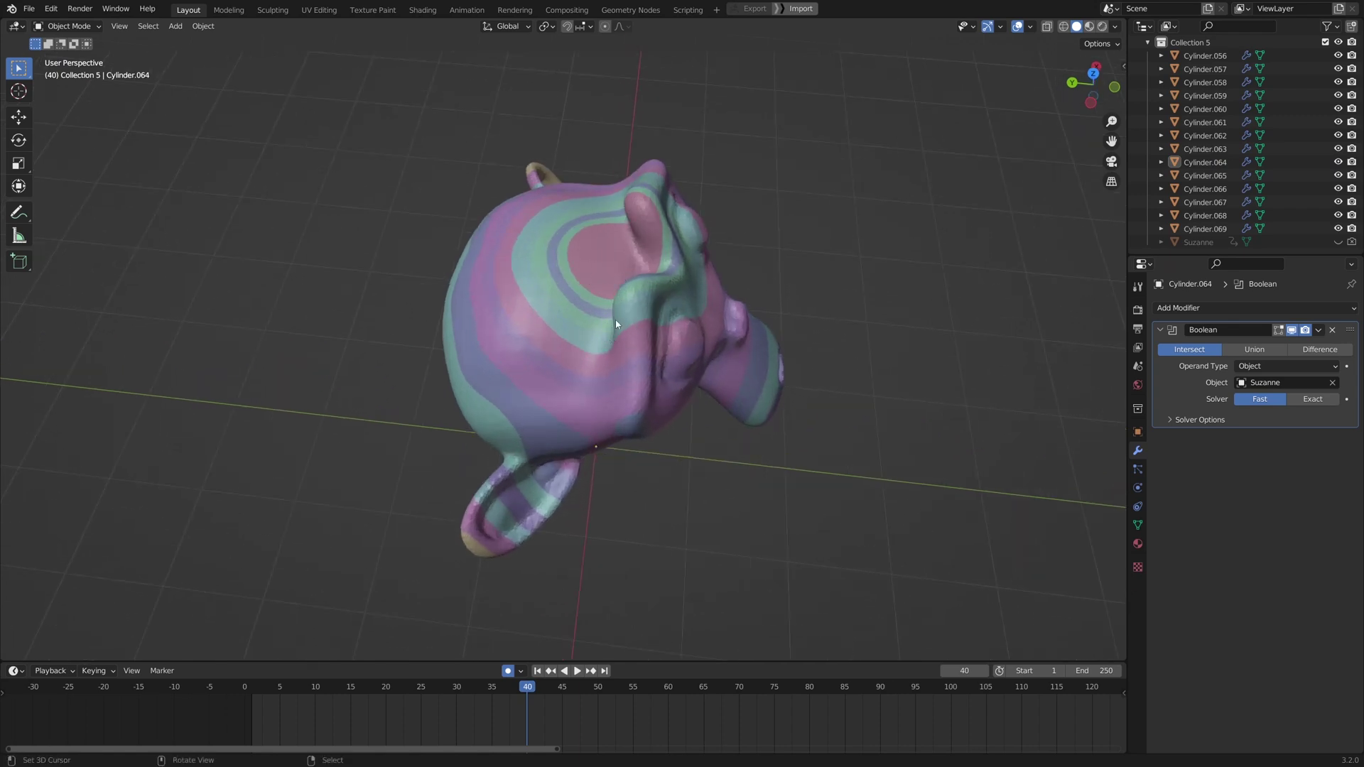
Select the monkey head's nested cylinders one after another from the innermost ring outward to examine their outlines
left_click(608, 260)
left_click(554, 257)
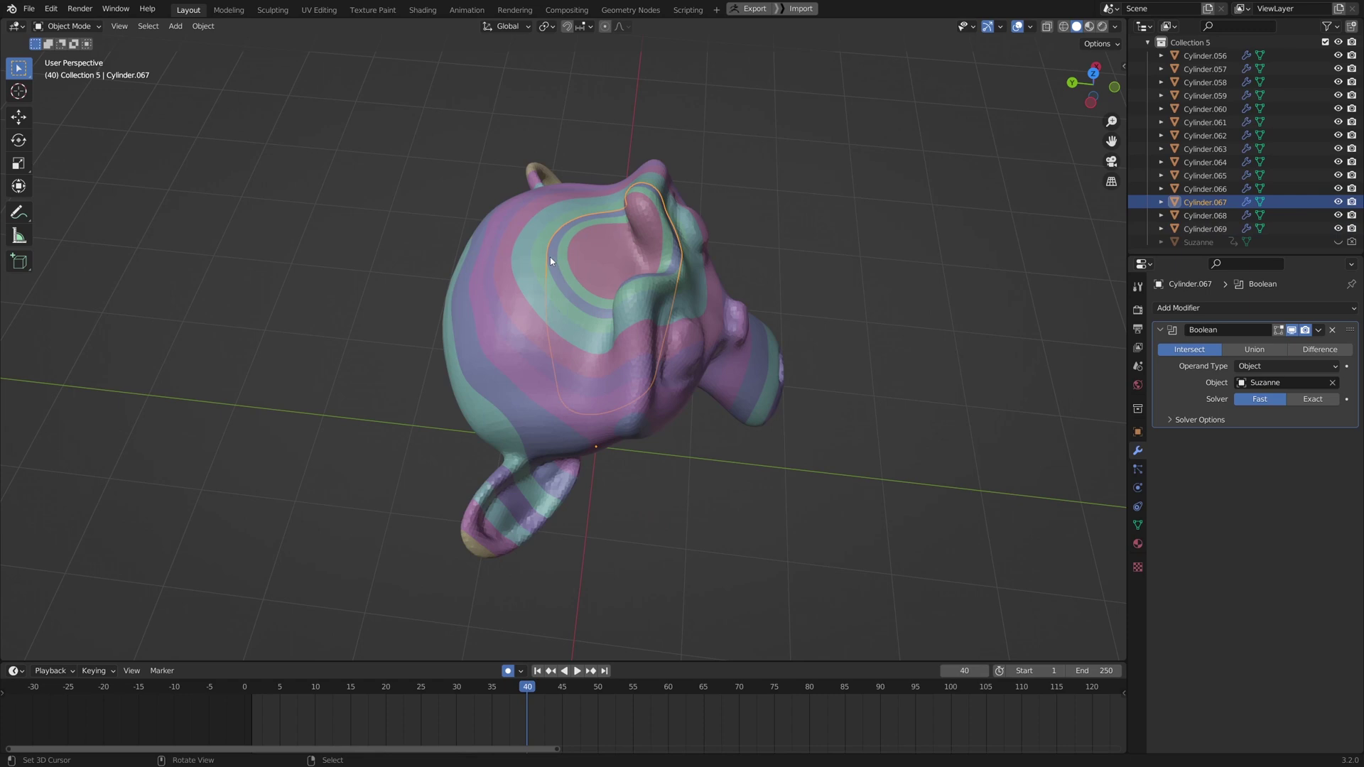
left_click(540, 257)
left_click(519, 257)
scroll(509, 258, "up", 1)
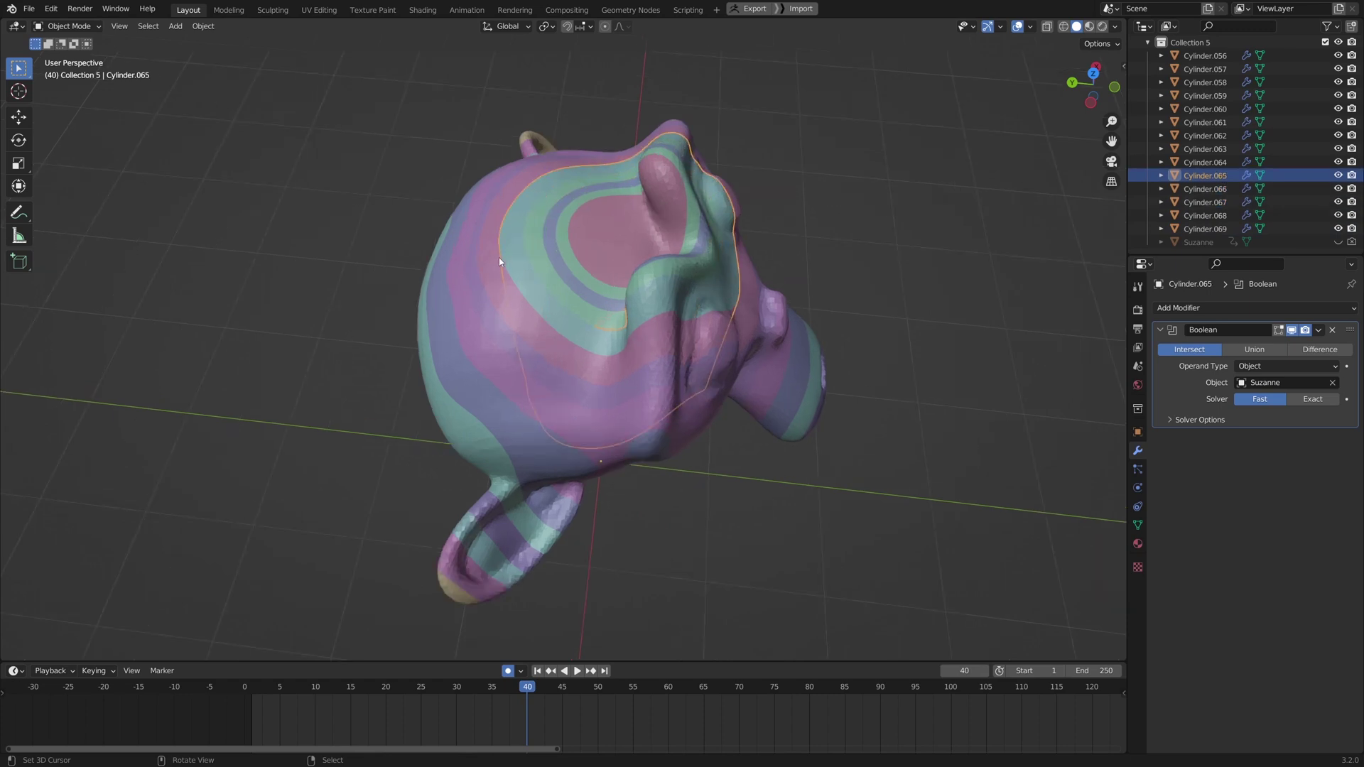
left_click(483, 259)
left_click(463, 263)
left_click(442, 268)
left_click(435, 276)
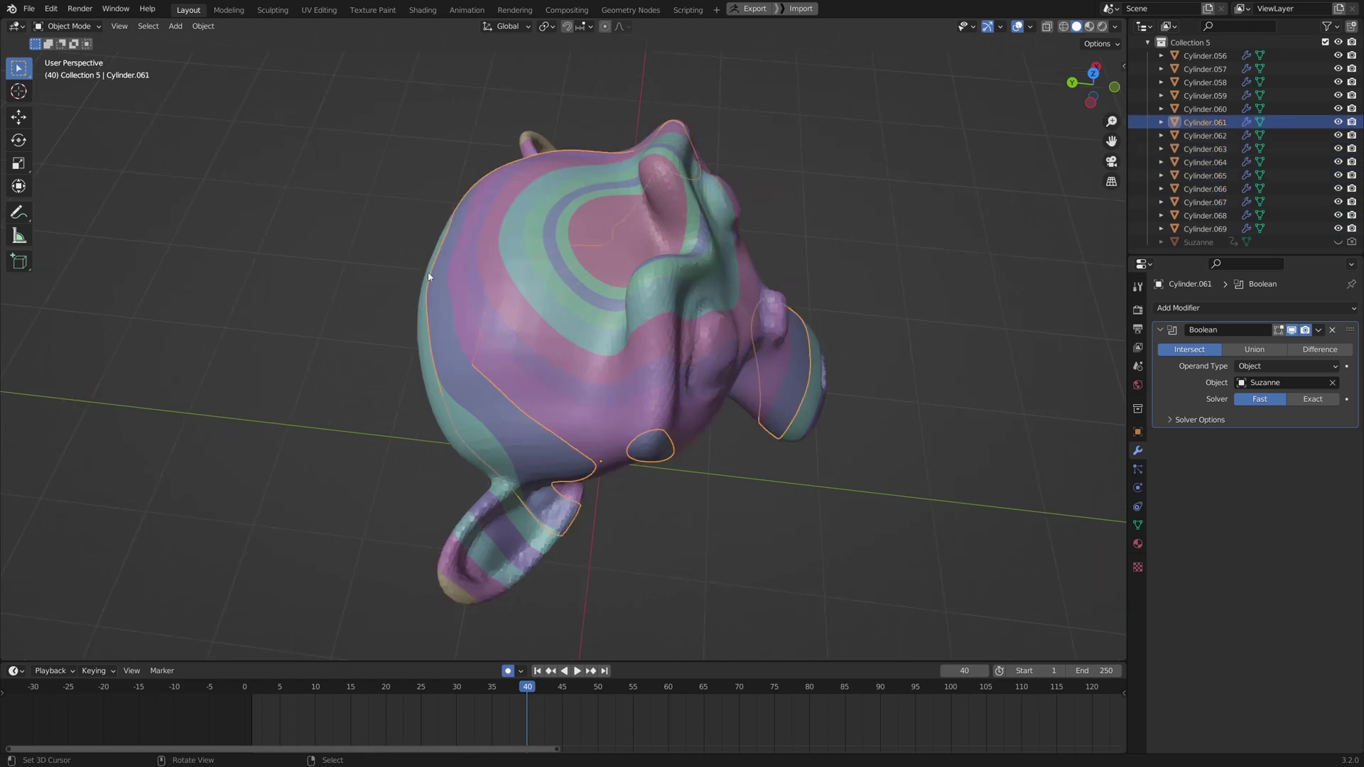
left_click(426, 310)
middle_click_drag(451, 309, 516, 342)
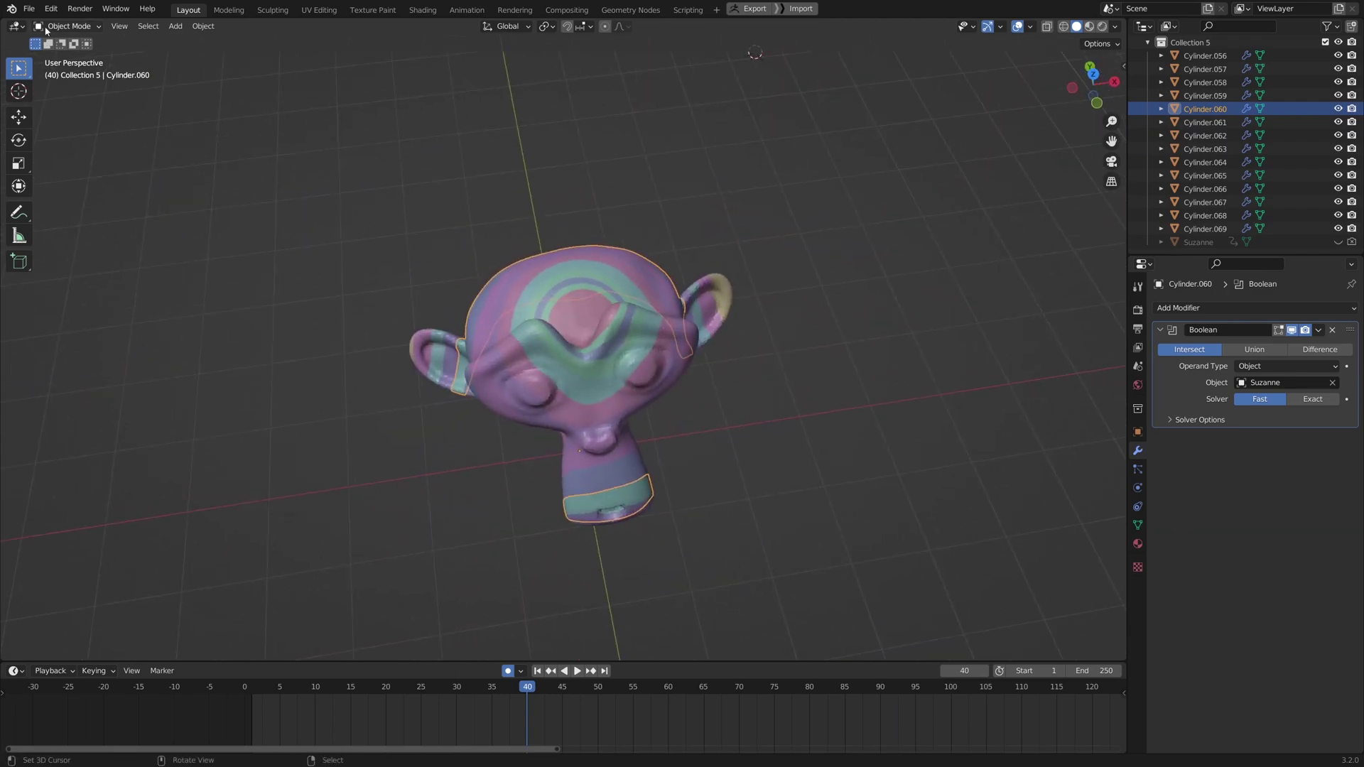
Switch to the scene with the tall white block on a plane and select the block to show its material nodes
left_click(29, 10)
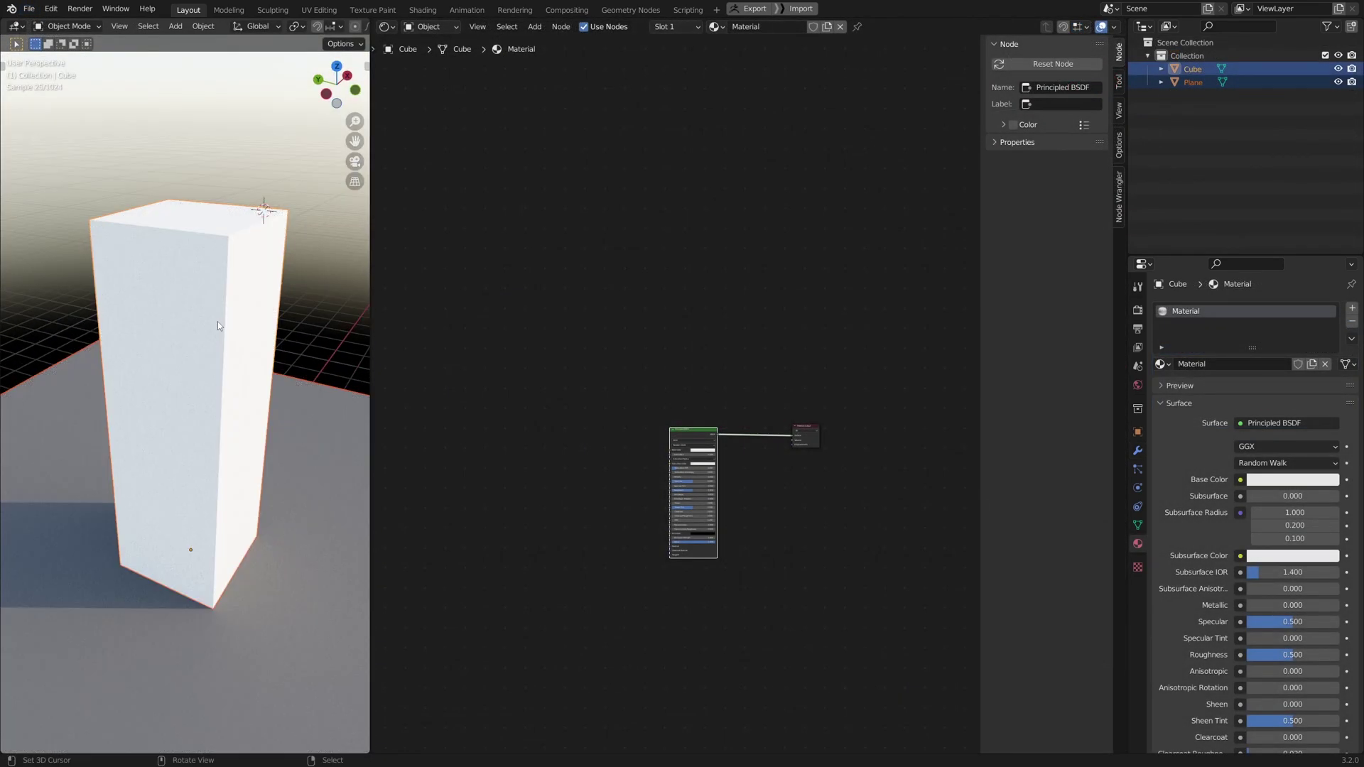
middle_click_drag(222, 371, 277, 405)
left_click(295, 401)
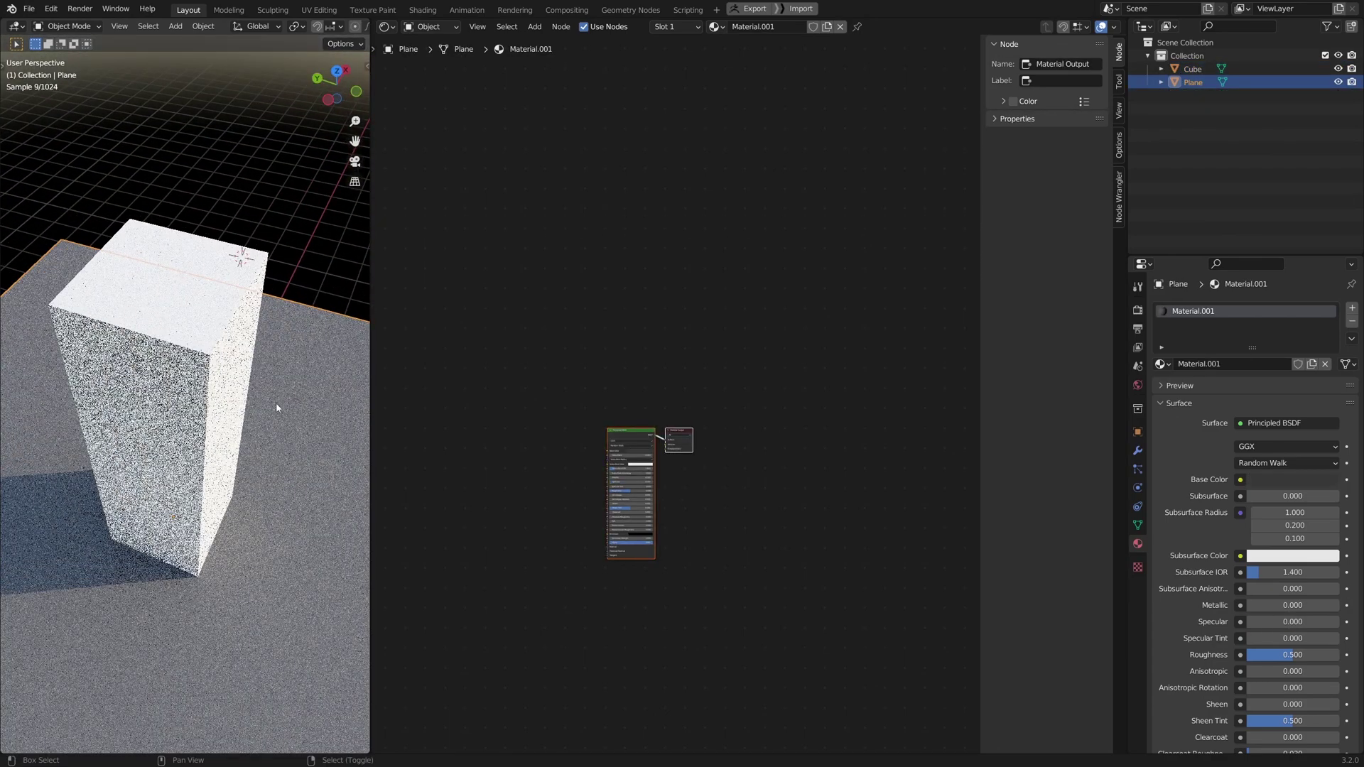
left_click(197, 359)
middle_click_drag(197, 359, 256, 421)
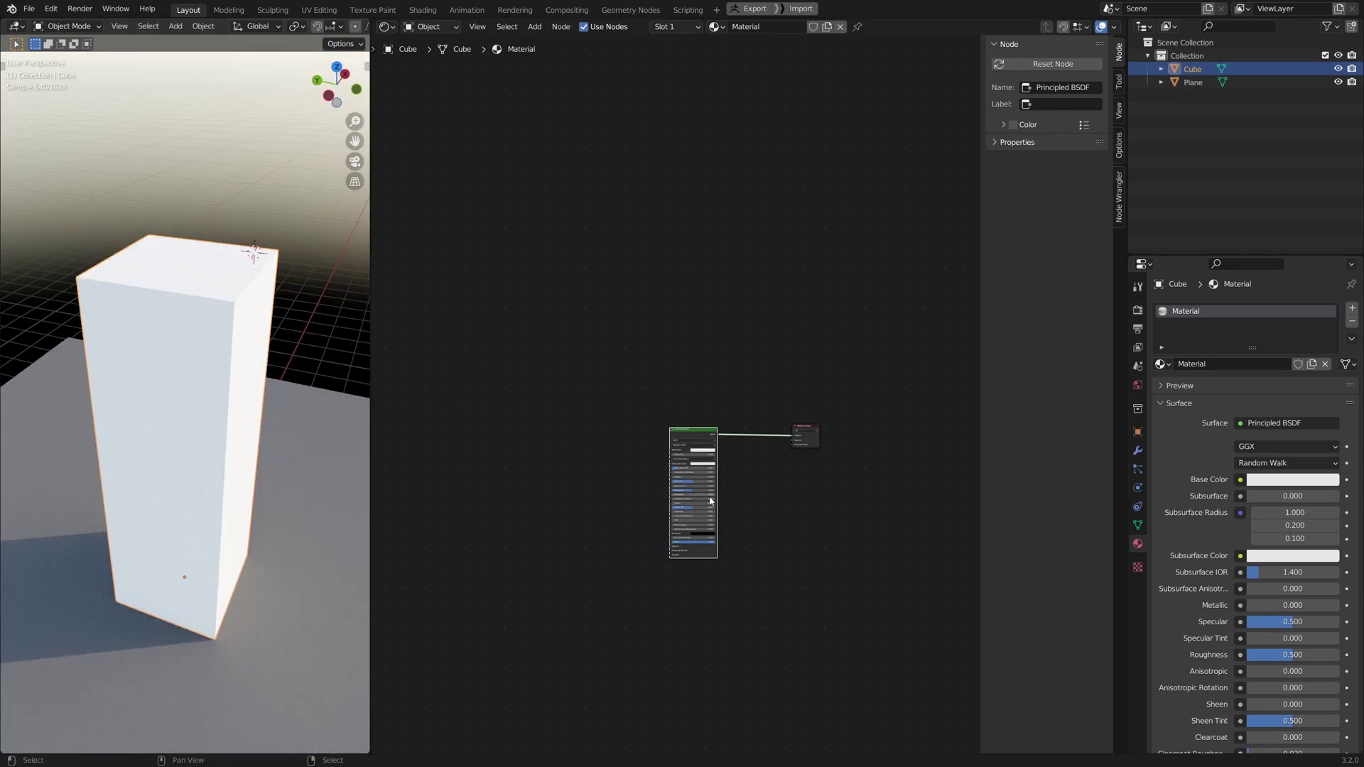
Delete the Principled BSDF node from the block's material
left_click_drag(598, 340, 756, 617)
middle_click_drag(706, 553, 747, 528)
scroll(719, 557, "up", 3)
left_click_drag(789, 300, 628, 597)
middle_click_drag(619, 589, 663, 555, "ctrl")
key("x")
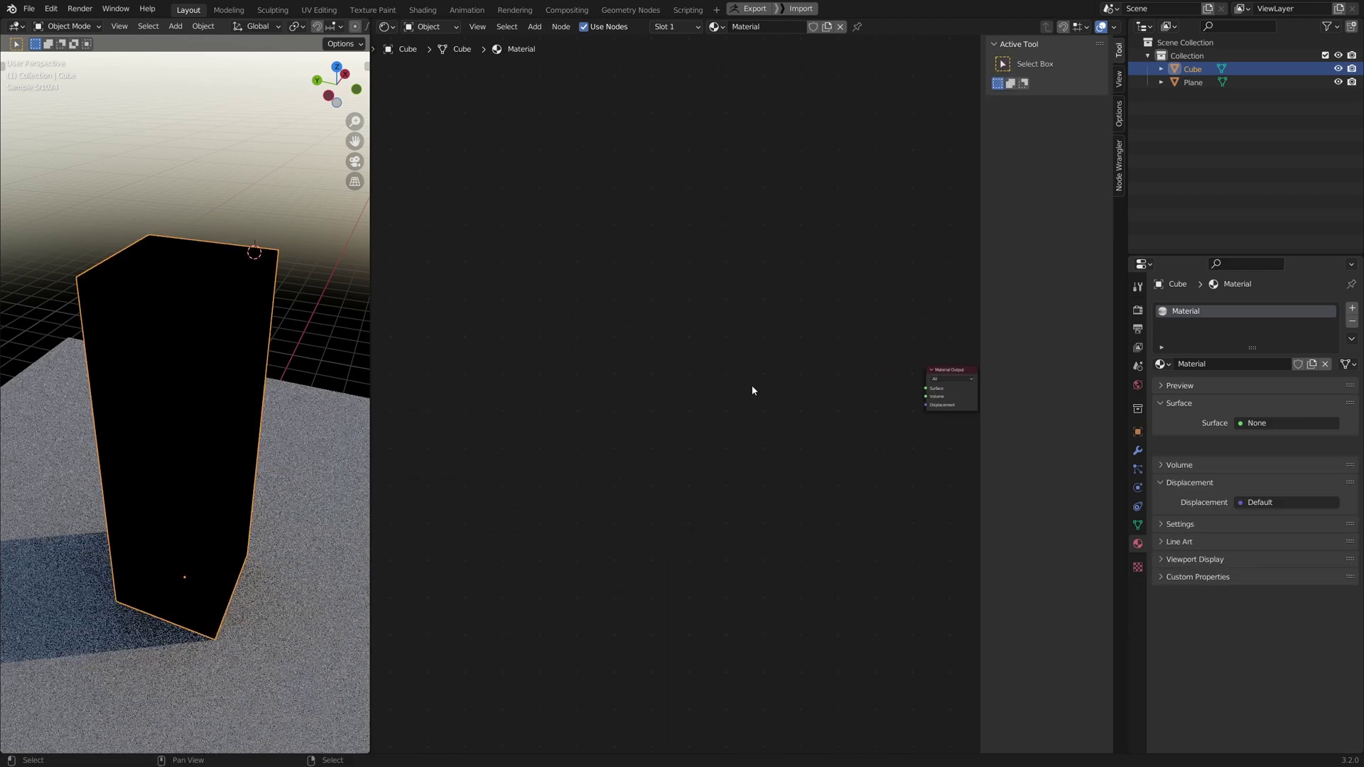
Add a Texture Coordinate node to the block's material, well ahead of the Material Output
middle_click_drag(752, 547, 780, 568)
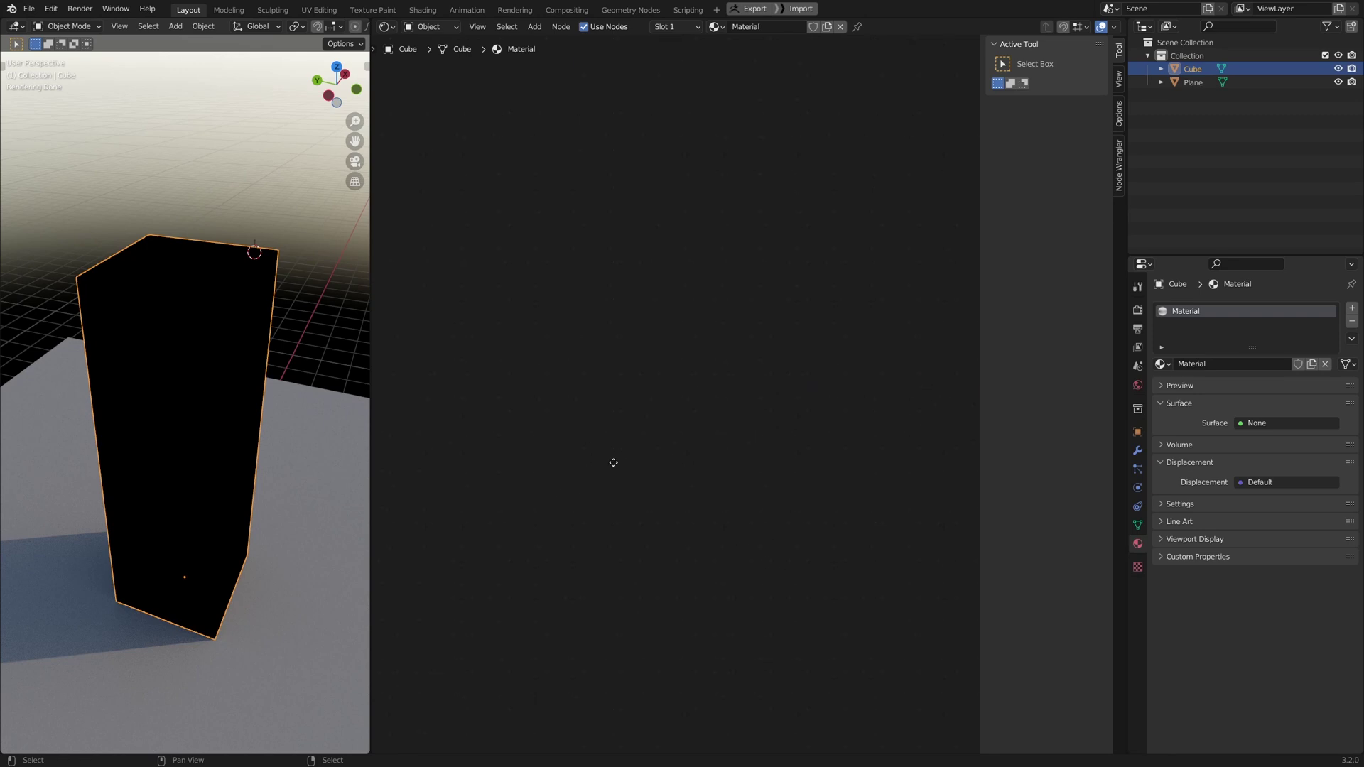
middle_click_drag(657, 463, 521, 469)
key("shift+a")
mouse_move(474, 441)
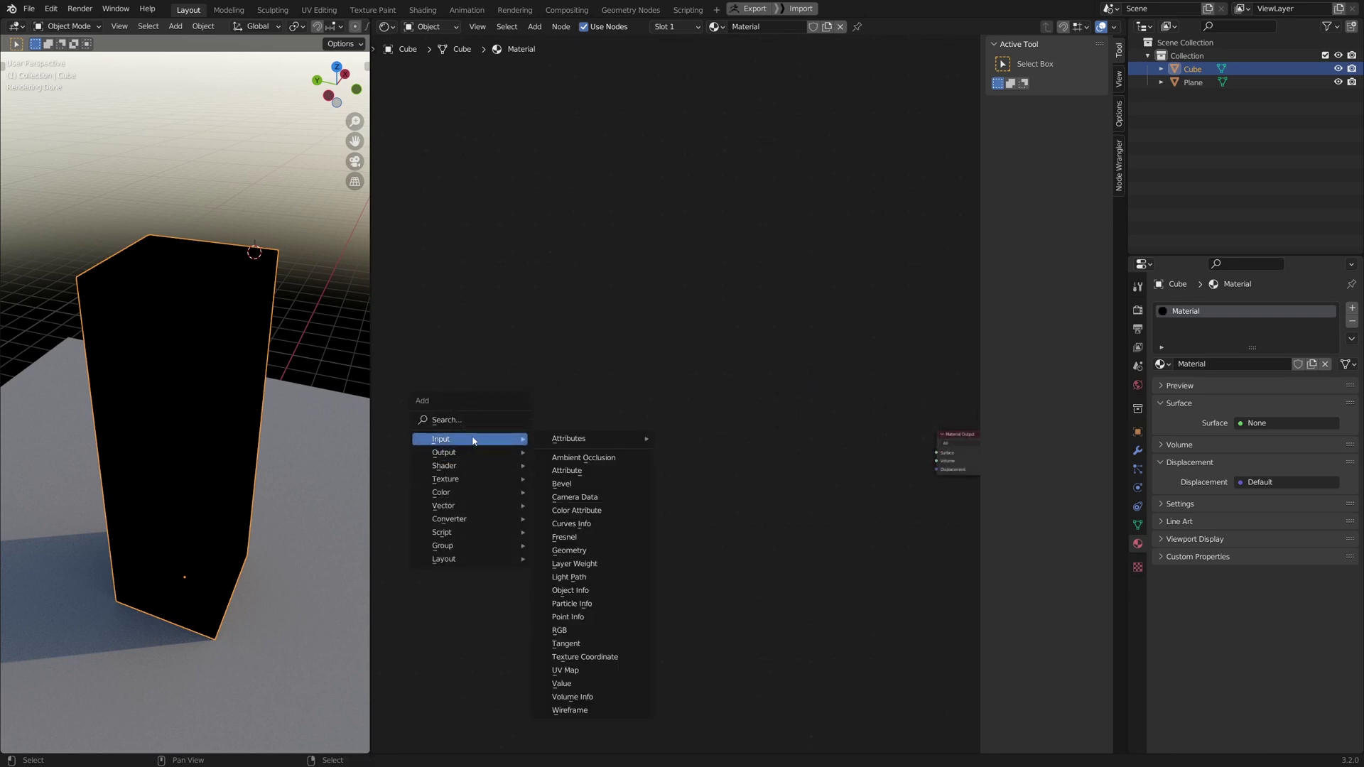
left_click(583, 657)
left_click(436, 470)
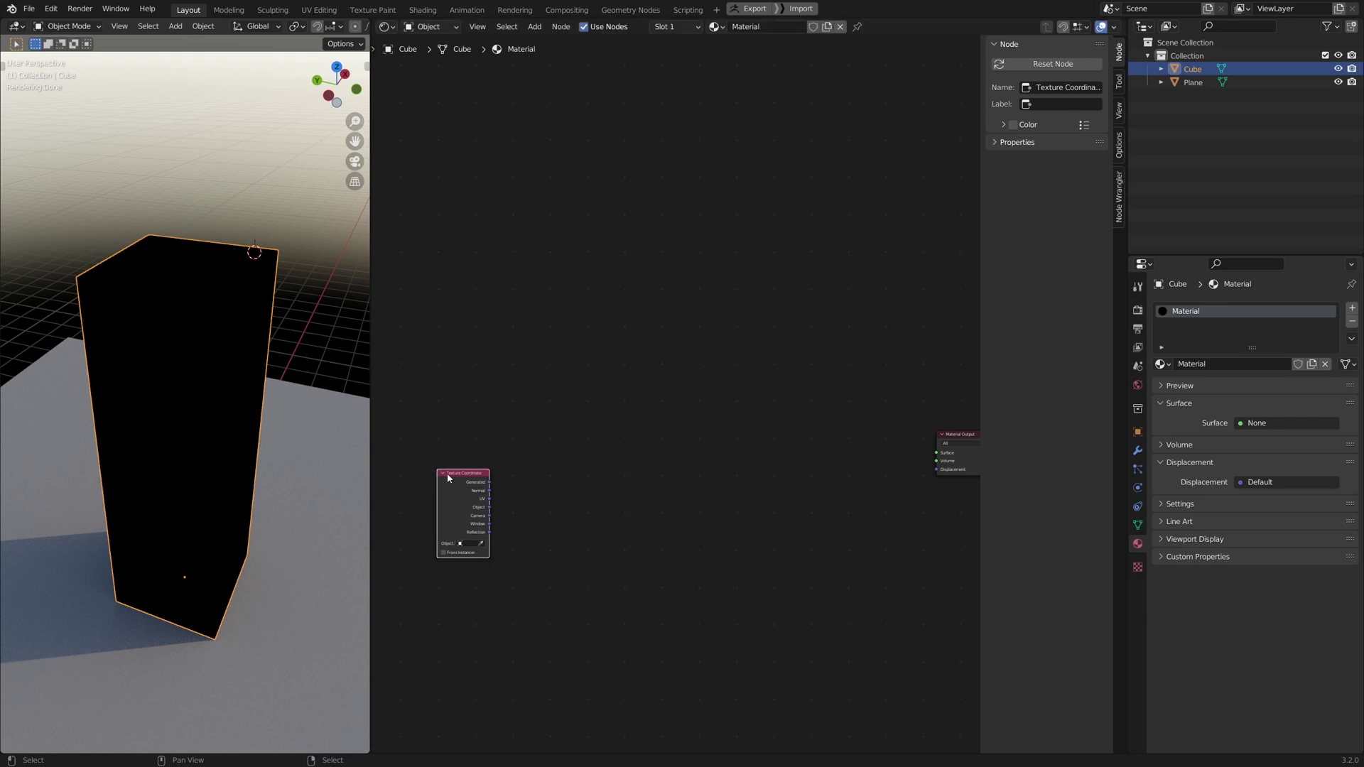
Preview the Texture Coordinate node's Object output on the block and inspect the colours from above
middle_click_drag(497, 655, 637, 658)
scroll(637, 658, "up", 4)
left_click_drag(558, 540, 561, 543)
left_click(561, 544, "ctrl+shift")
left_click(562, 546, "ctrl+shift")
left_click(563, 546, "ctrl+shift")
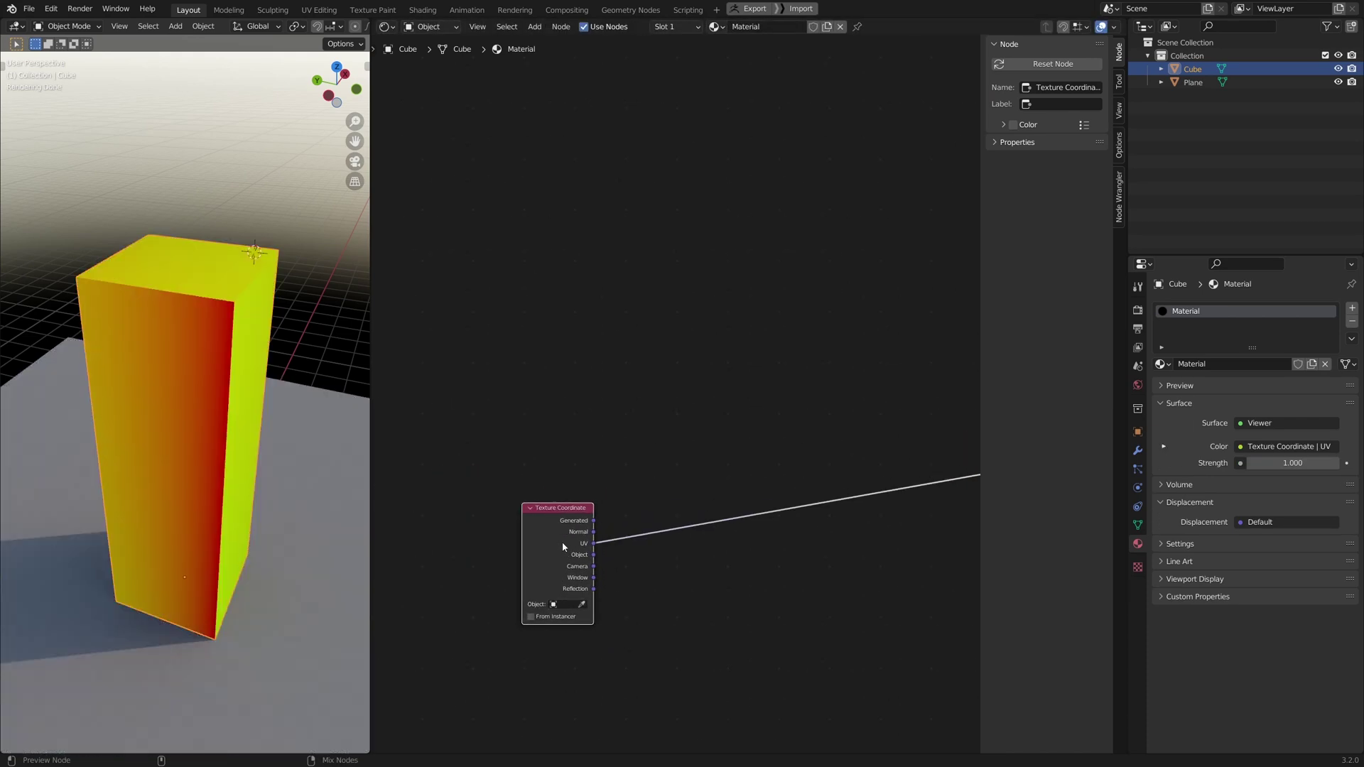
left_click(562, 543, "ctrl+shift")
middle_click_drag(158, 426, 155, 339)
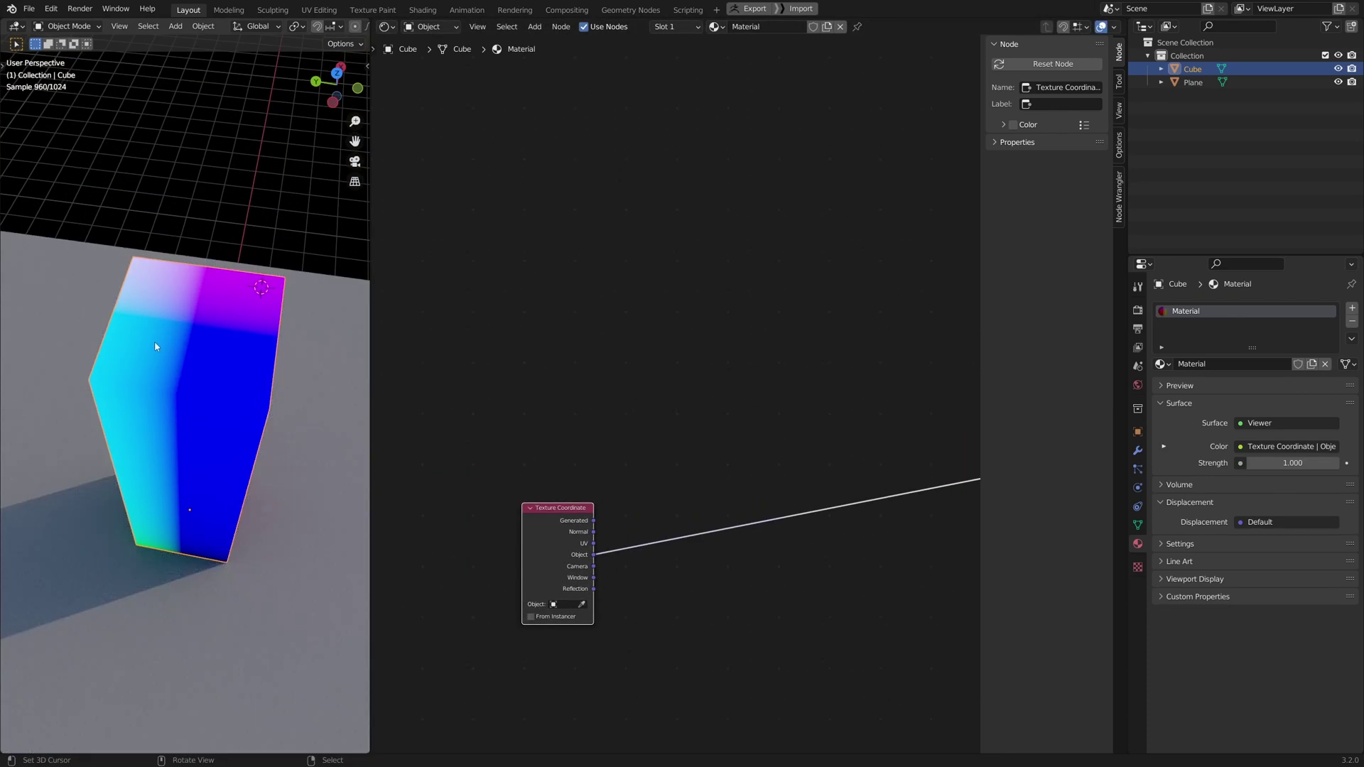
mouse_move(227, 413)
middle_mouse_down()
mouse_move(178, 304)
mouse_move(175, 406)
mouse_move(209, 389)
mouse_move(190, 448)
mouse_move(148, 361)
mouse_move(124, 402)
mouse_move(216, 430)
middle_mouse_up()
scroll(646, 555, "down", 1)
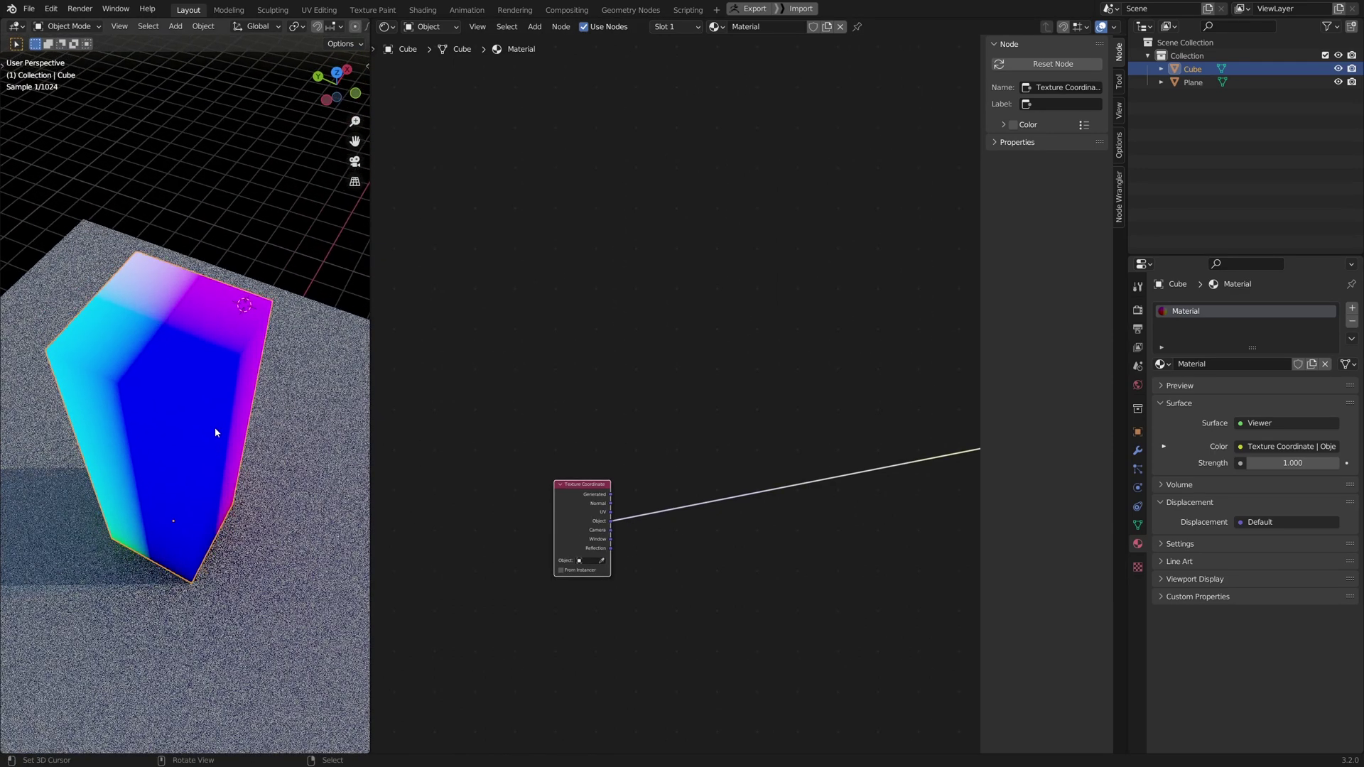
Move the Texture Coordinate node farther from the output and insert a Vector Math node on its Object link
left_click_drag(633, 412, 567, 548)
key("g")
left_click(737, 381)
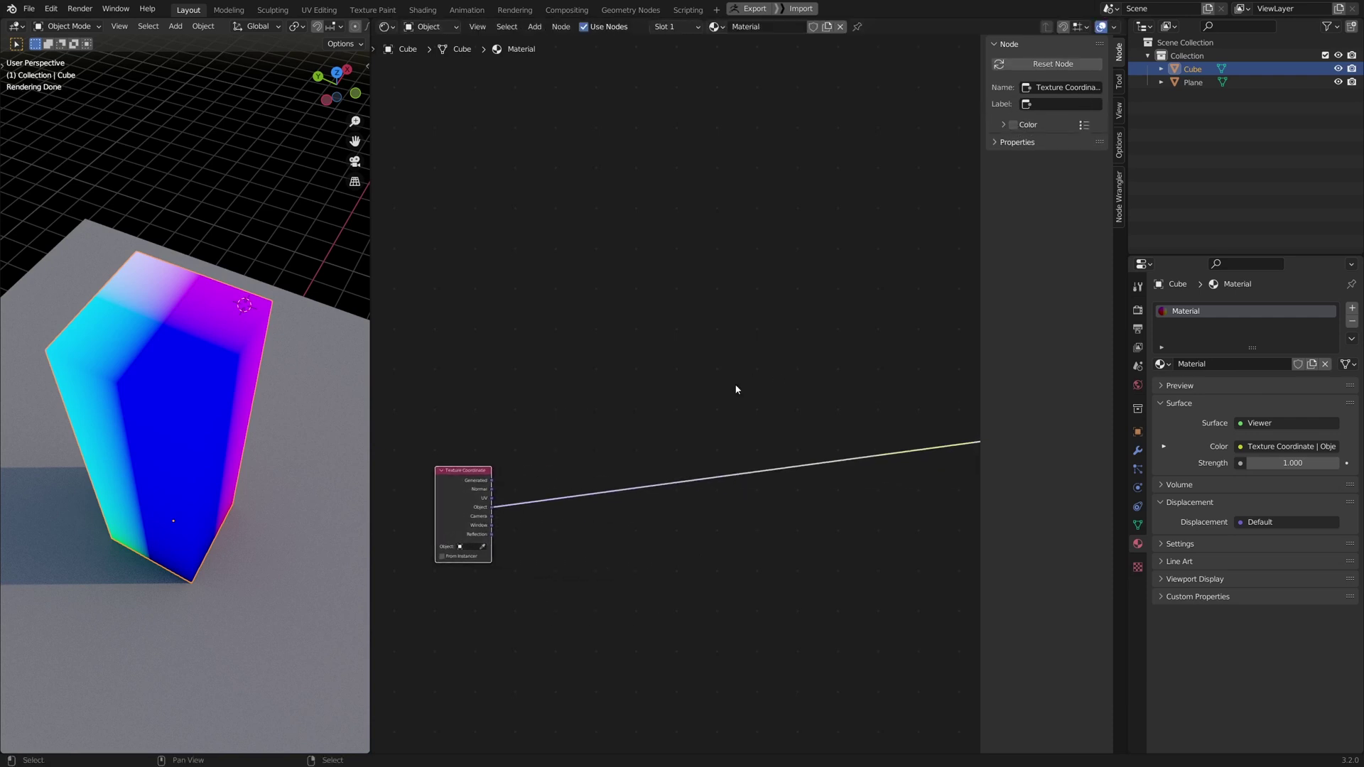
key("shift+a")
mouse_move(695, 567)
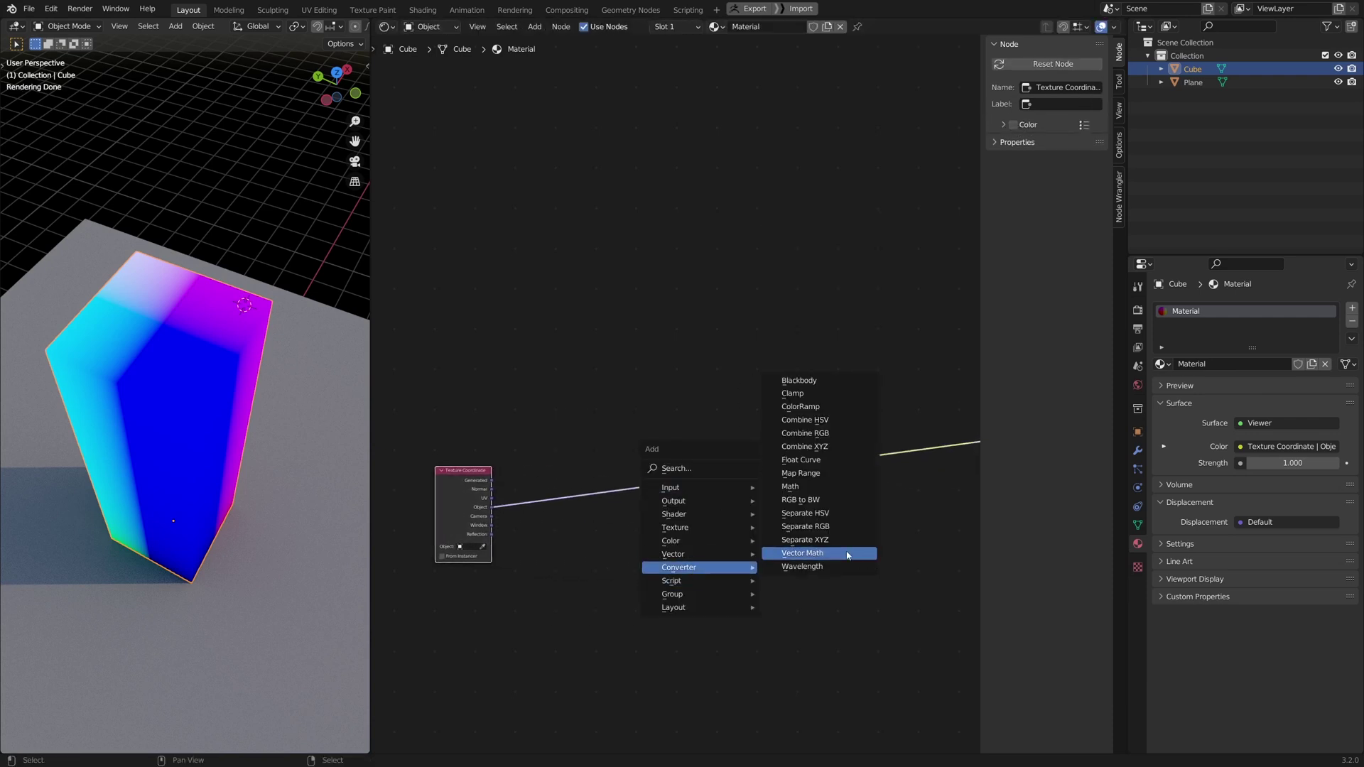
left_click(802, 553)
left_click(661, 512)
Set the Vector Math node to Multiply with a second vector of 1, 1, 0
scroll(661, 519, "up", 1)
left_click(659, 518)
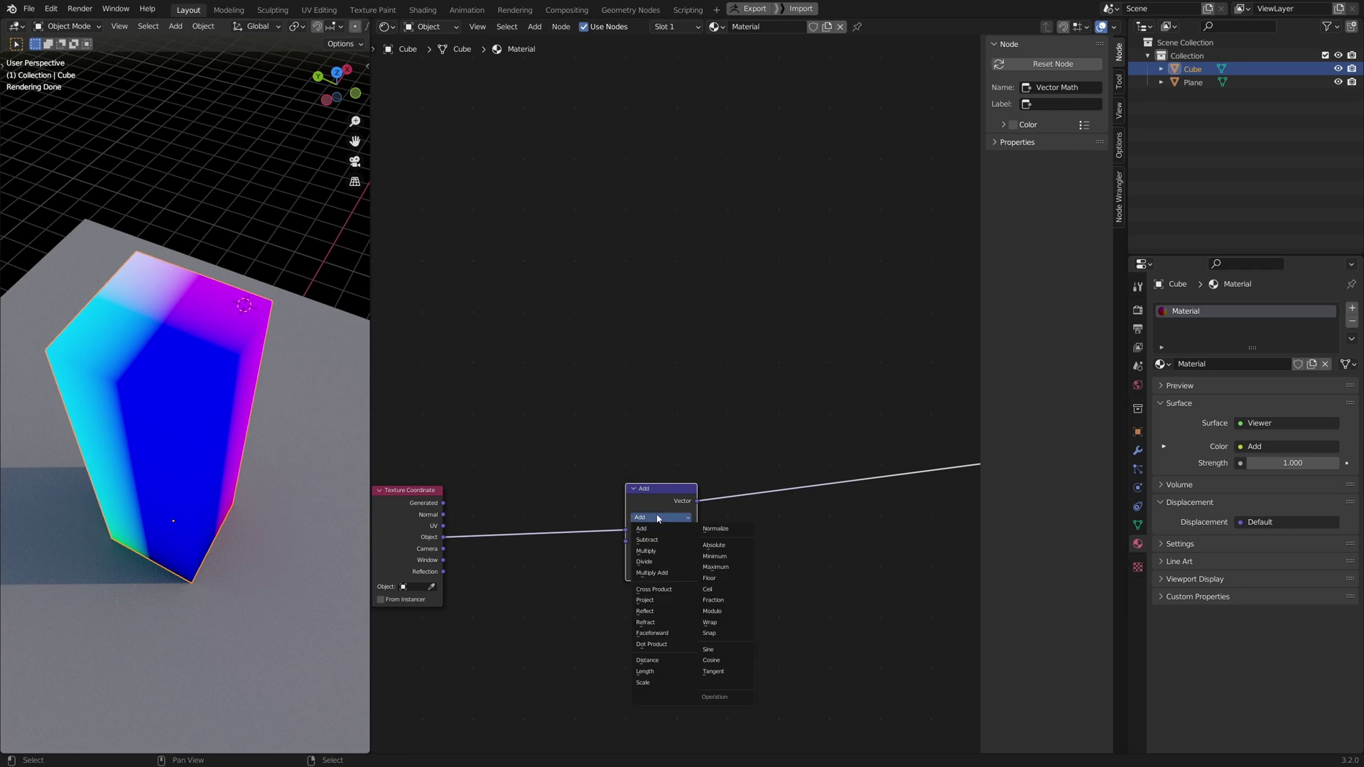
left_click(648, 552)
middle_click_drag(671, 556, 731, 538)
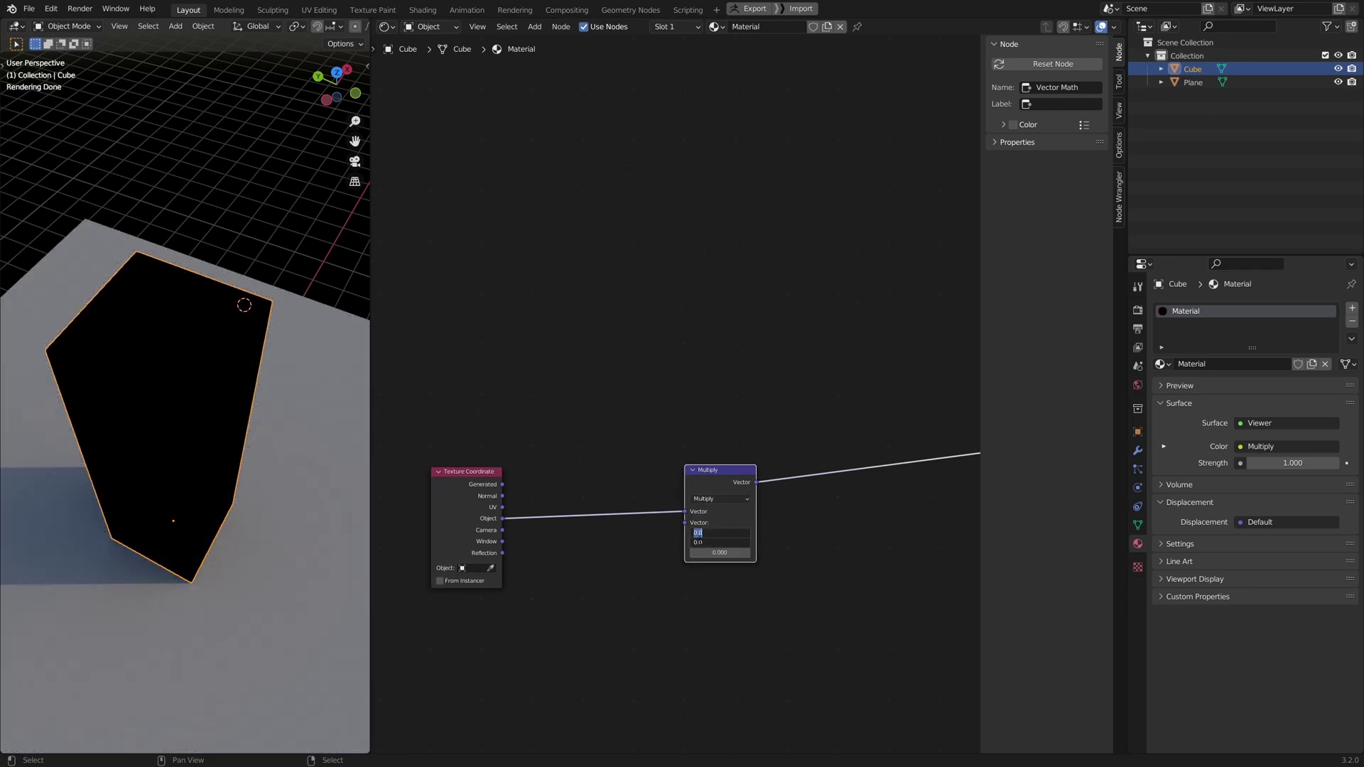
type("1")
key("Return")
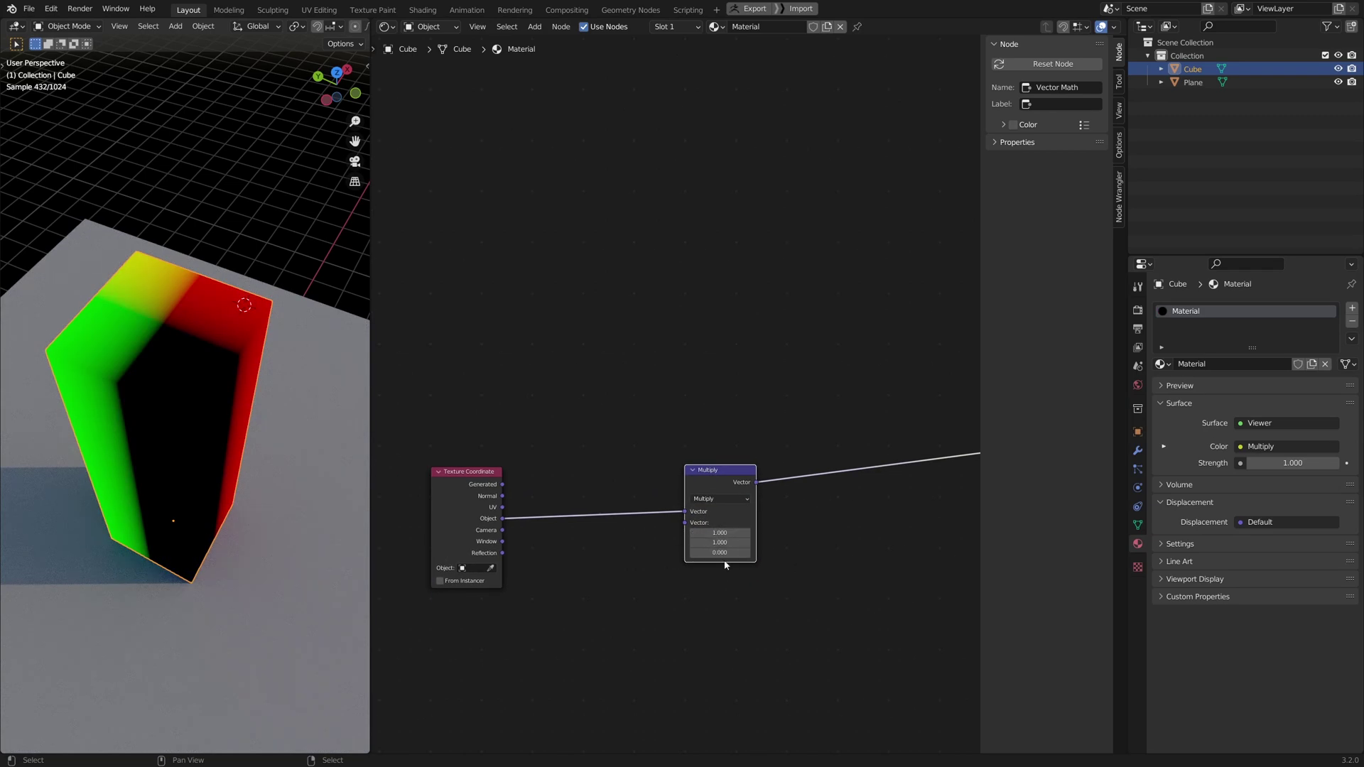
Duplicate the Multiply vector node onto its outgoing link and change the copy's operation to Length
middle_click_drag(312, 483, 283, 496)
scroll(761, 511, "down", 1)
middle_click_drag(761, 512, 671, 506)
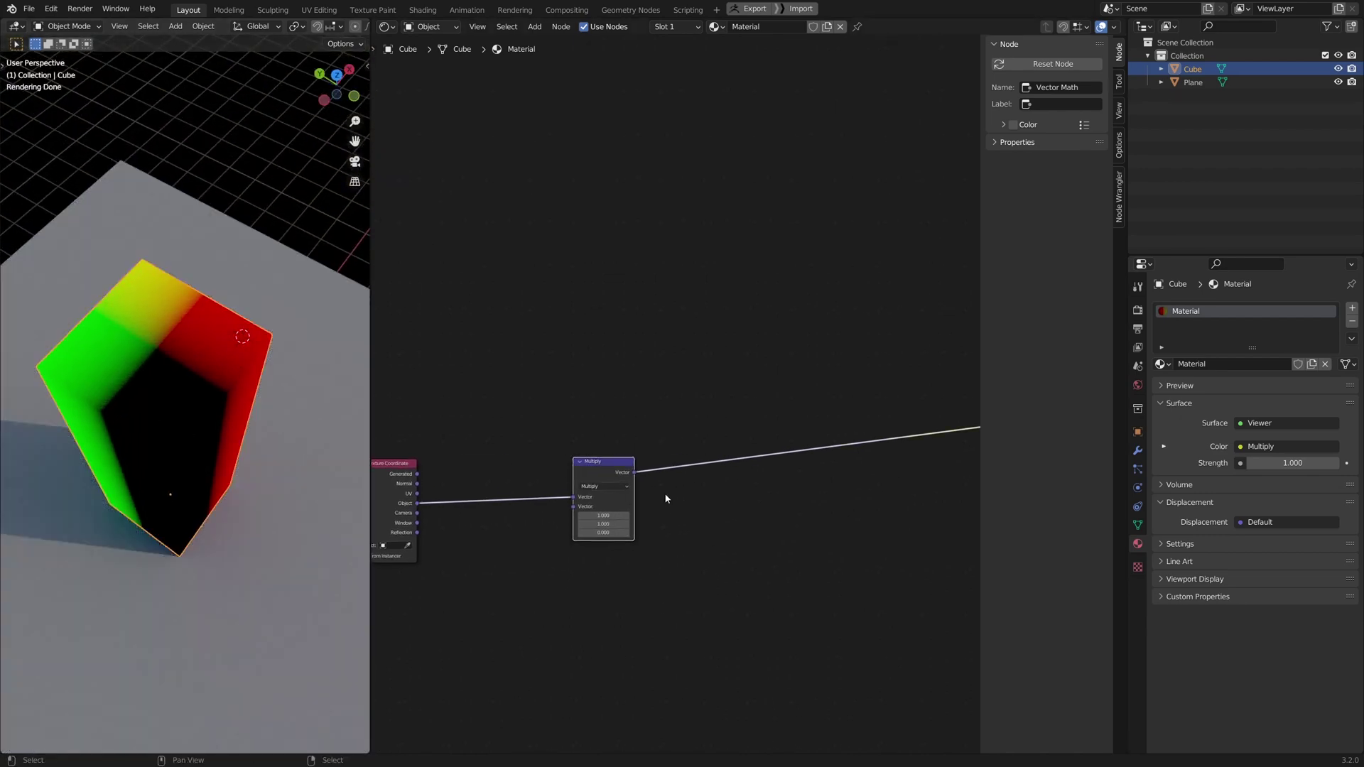
key("shift+d")
left_click(745, 472)
left_click(746, 476)
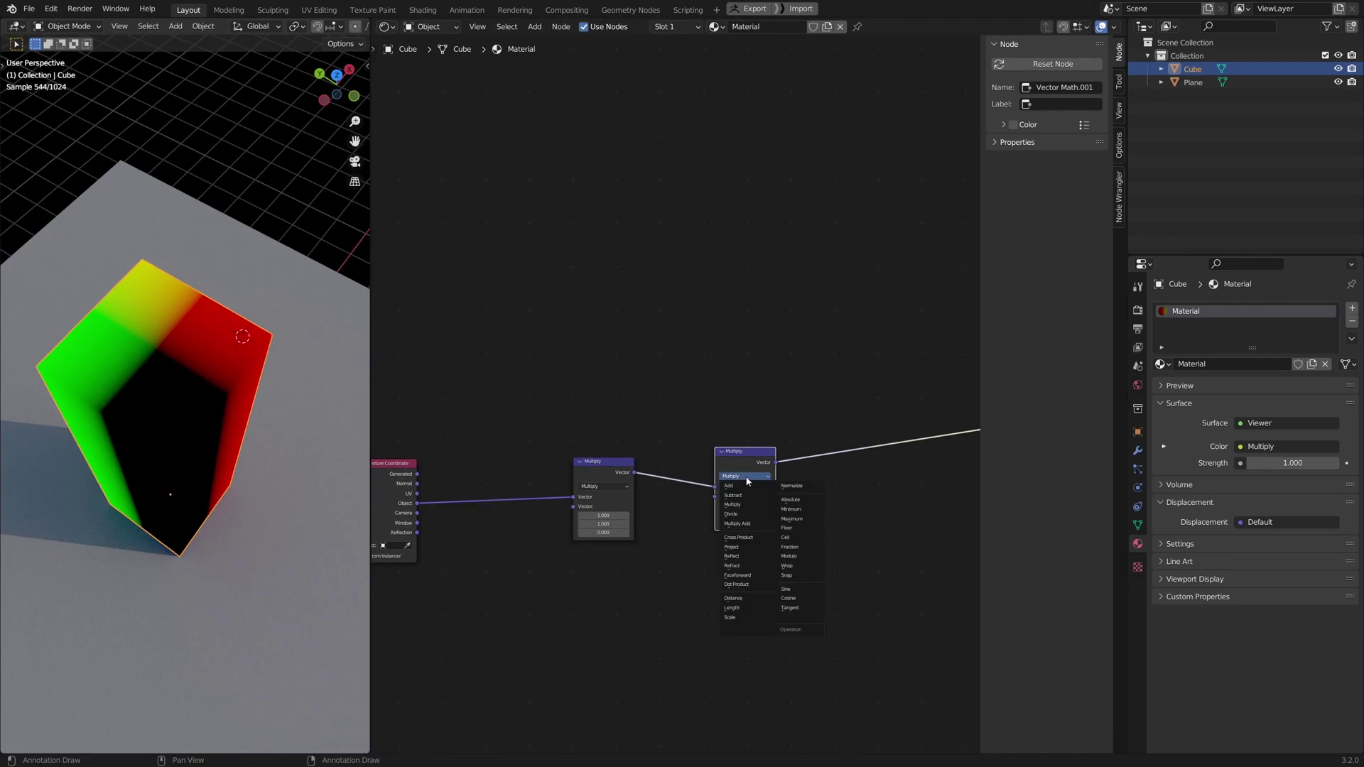
left_click(740, 609)
left_click_drag(741, 459, 731, 463)
Inspect the gradient on the block's top face from the centre out to the corner
middle_click_drag(158, 407, 178, 543)
scroll(189, 424, "up", 2)
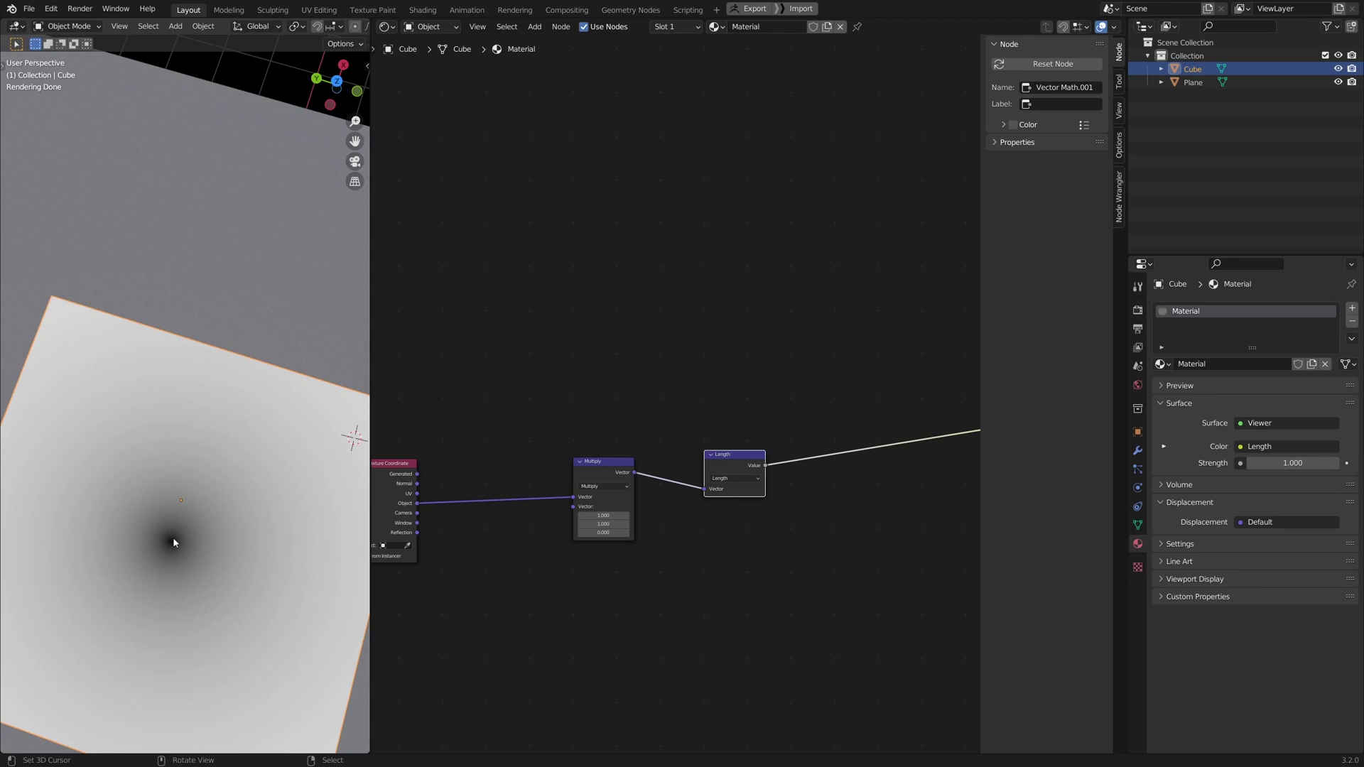
scroll(355, 494, "down", 3)
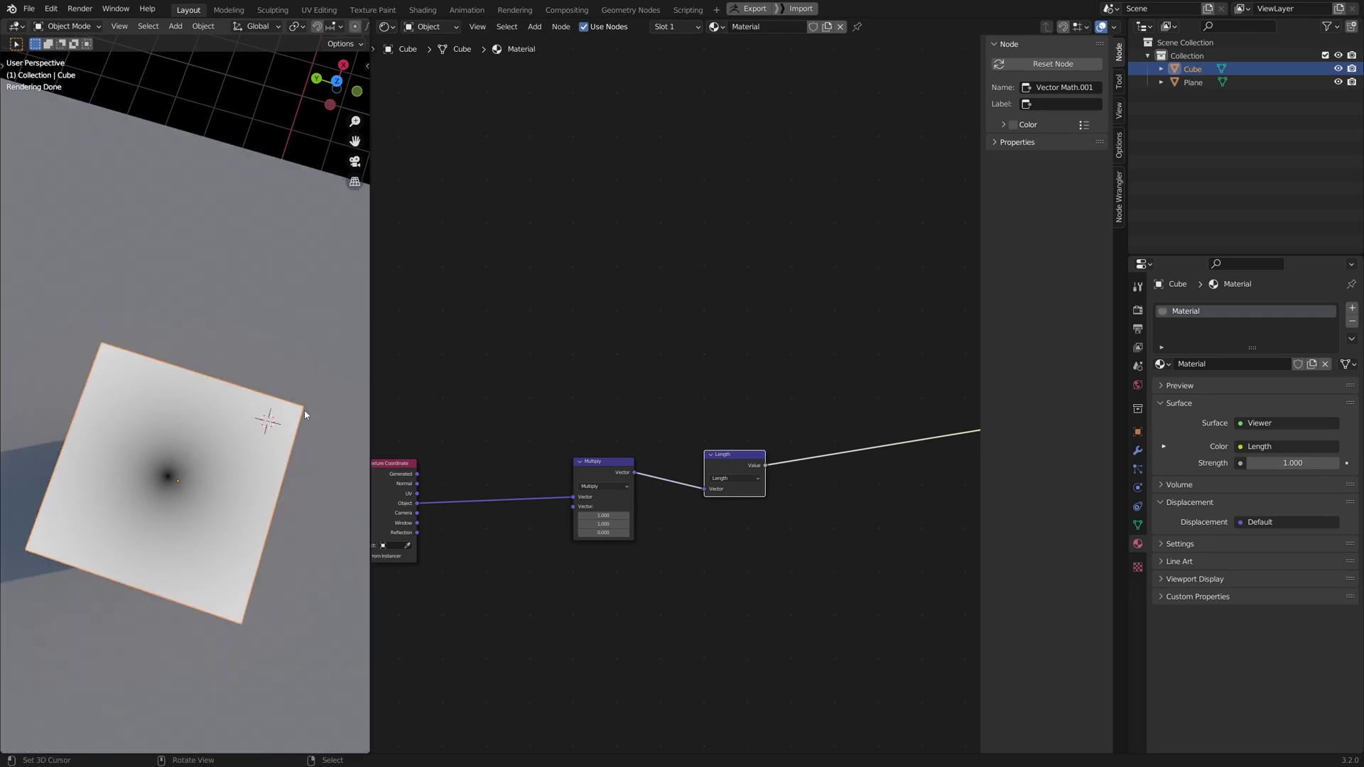
right_click(303, 407, "shift")
middle_click_drag(303, 408, 262, 499)
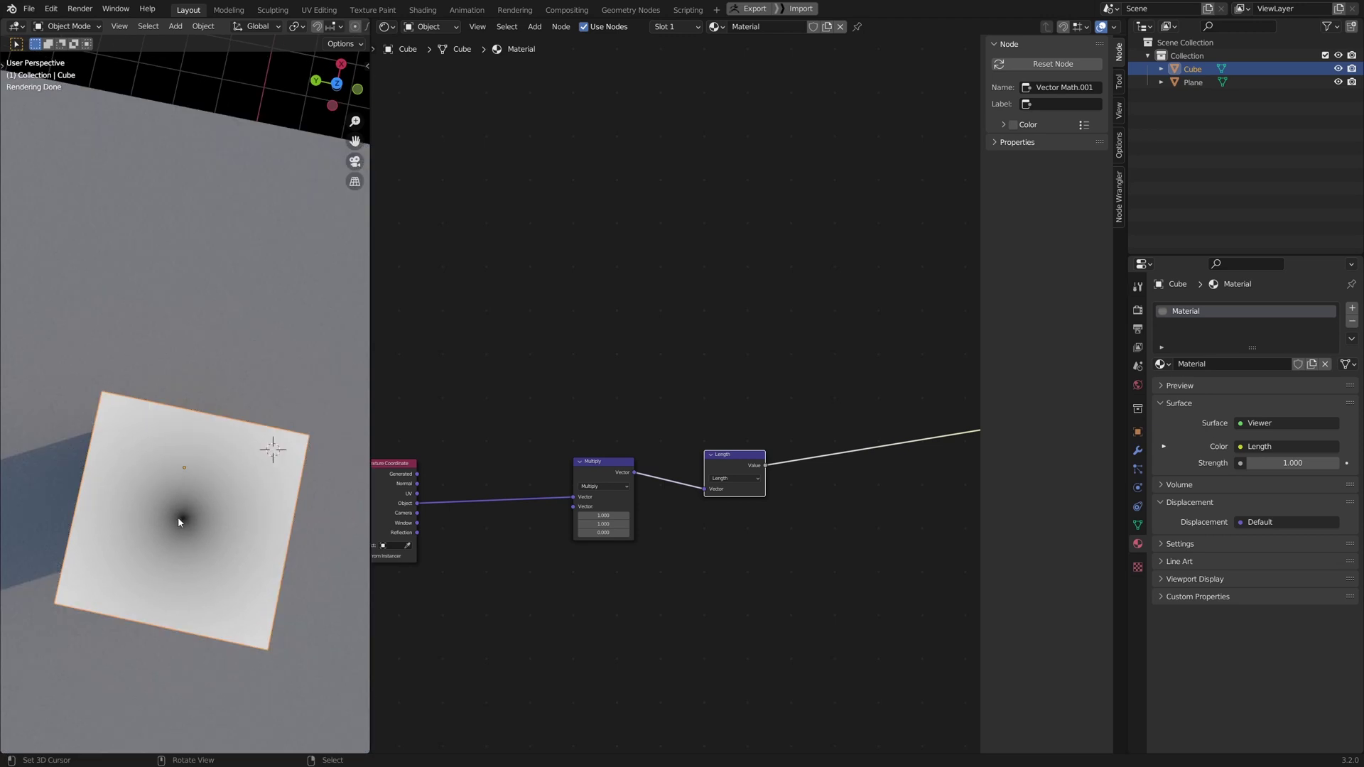
Insert a Math node after the Length node, set to Multiply with a value of 9.1
middle_click_drag(727, 472, 687, 473)
left_click_drag(687, 473, 662, 473)
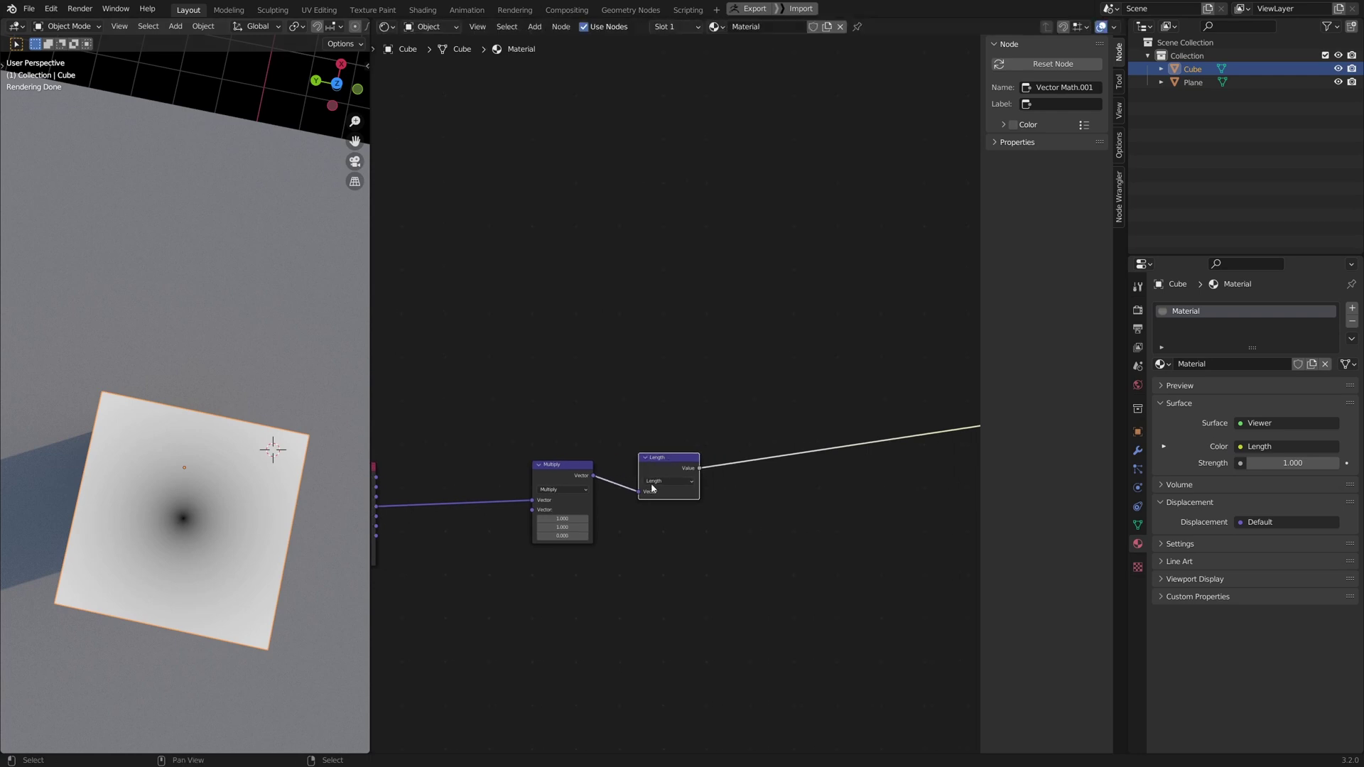
middle_click_drag(628, 480, 614, 481)
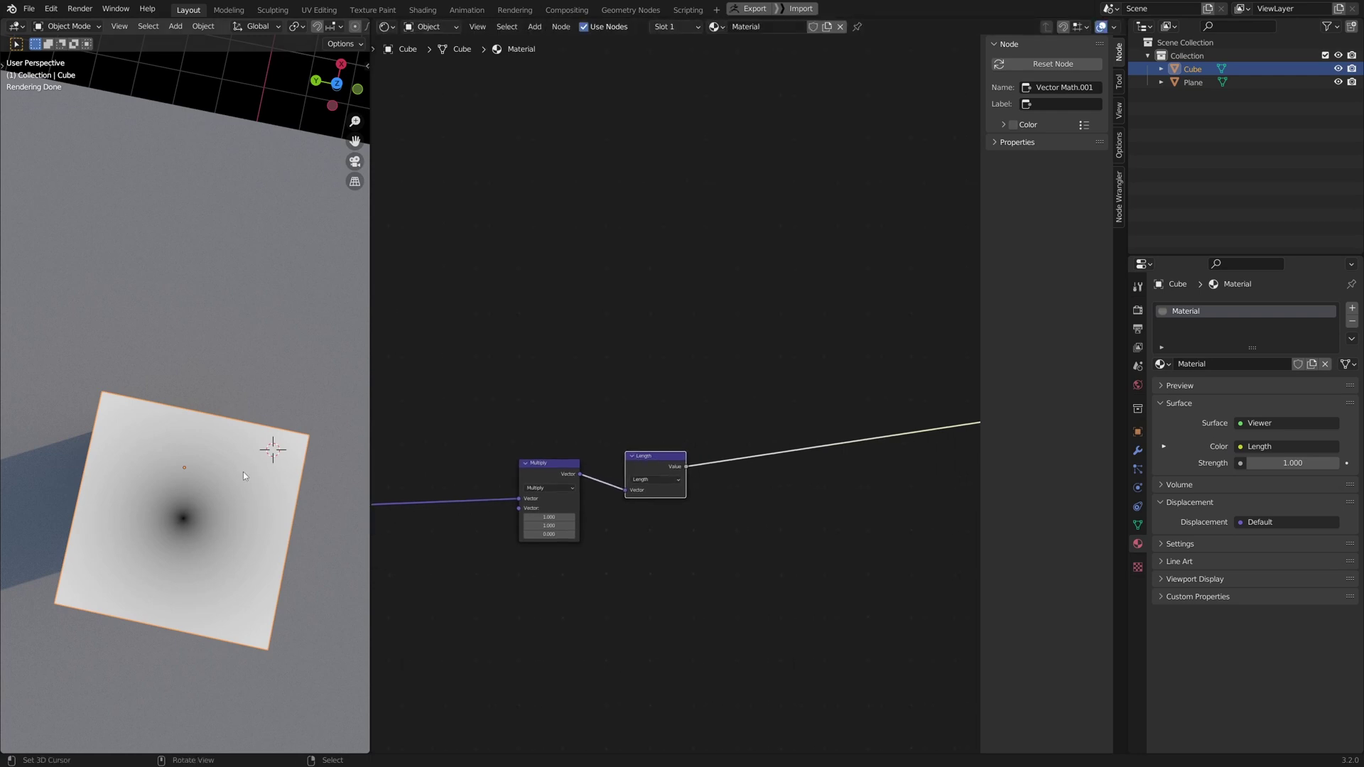
scroll(753, 429, "up", 2)
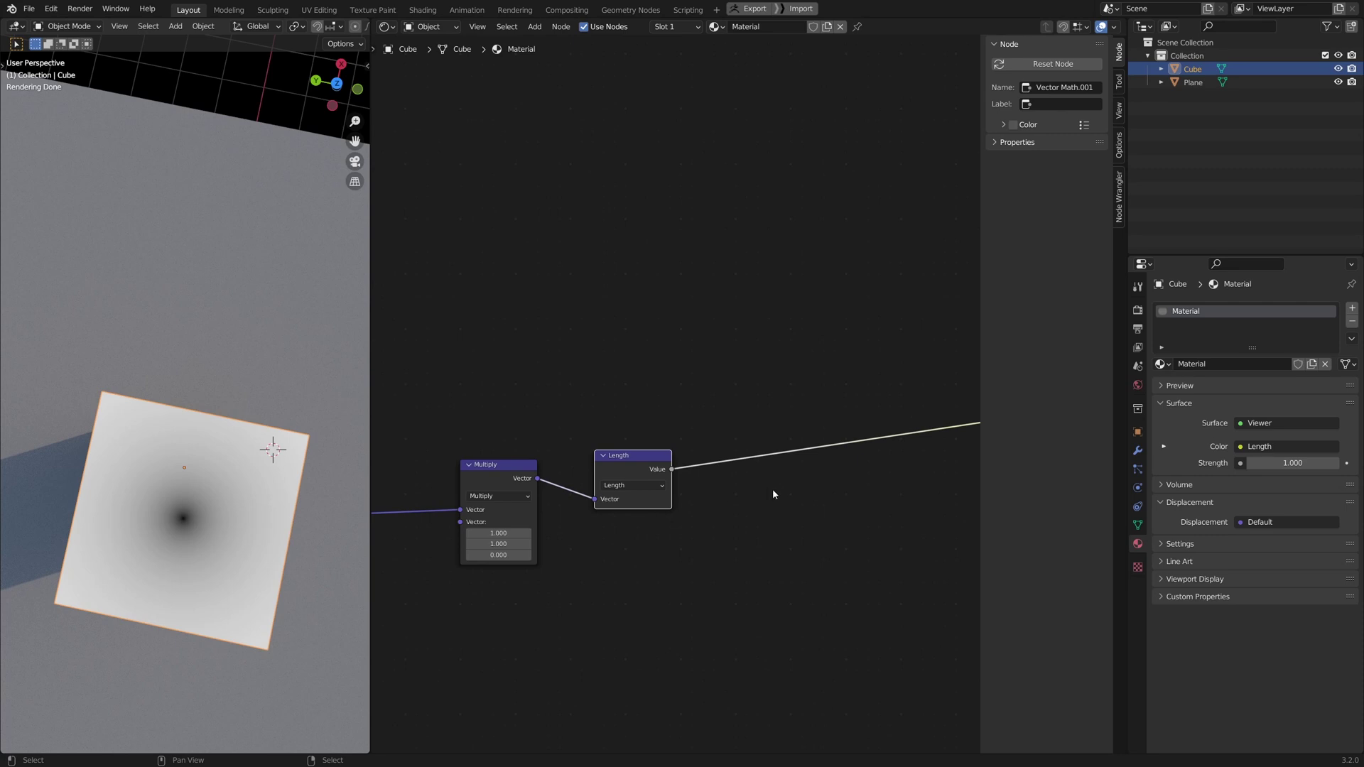
key("shift+a")
mouse_move(711, 469)
left_click(817, 573)
left_click(795, 420)
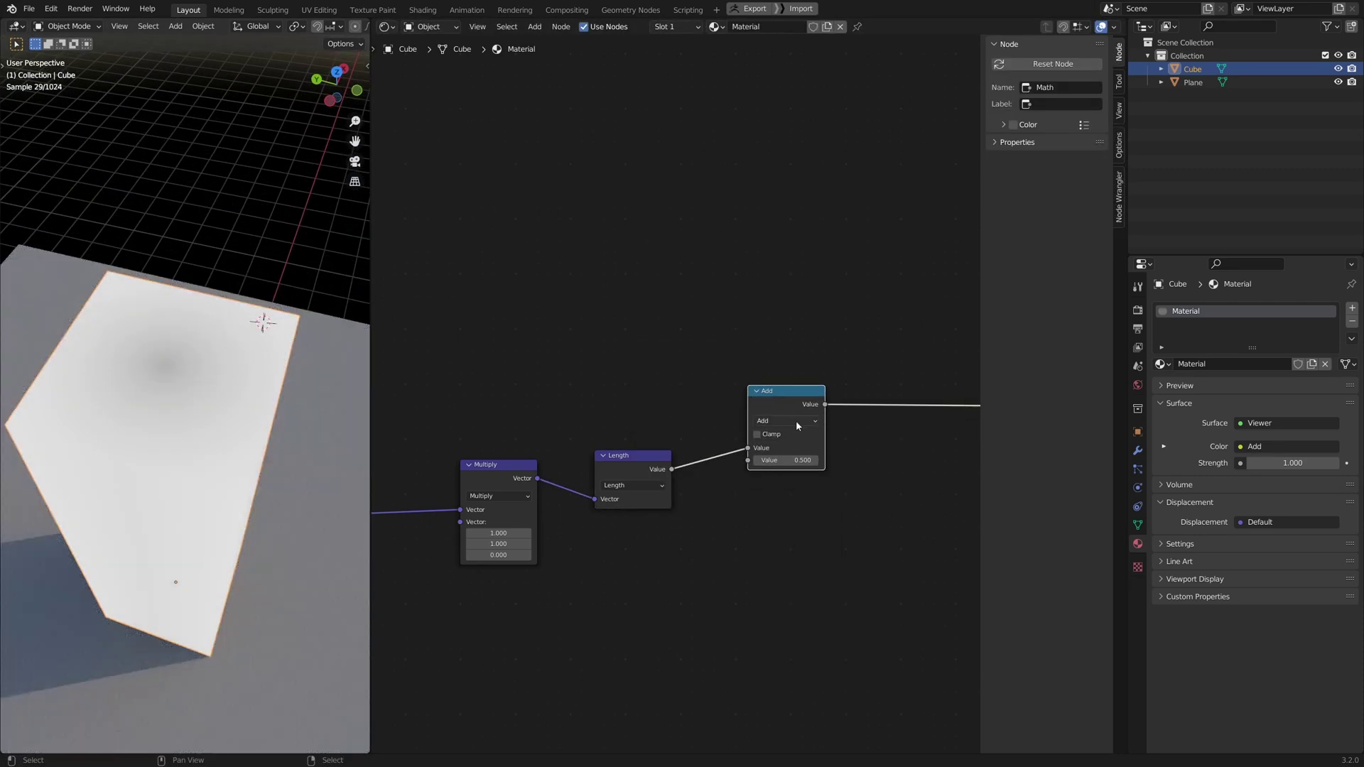
left_click(795, 421)
left_click(796, 475)
left_click_drag(793, 461, 855, 462)
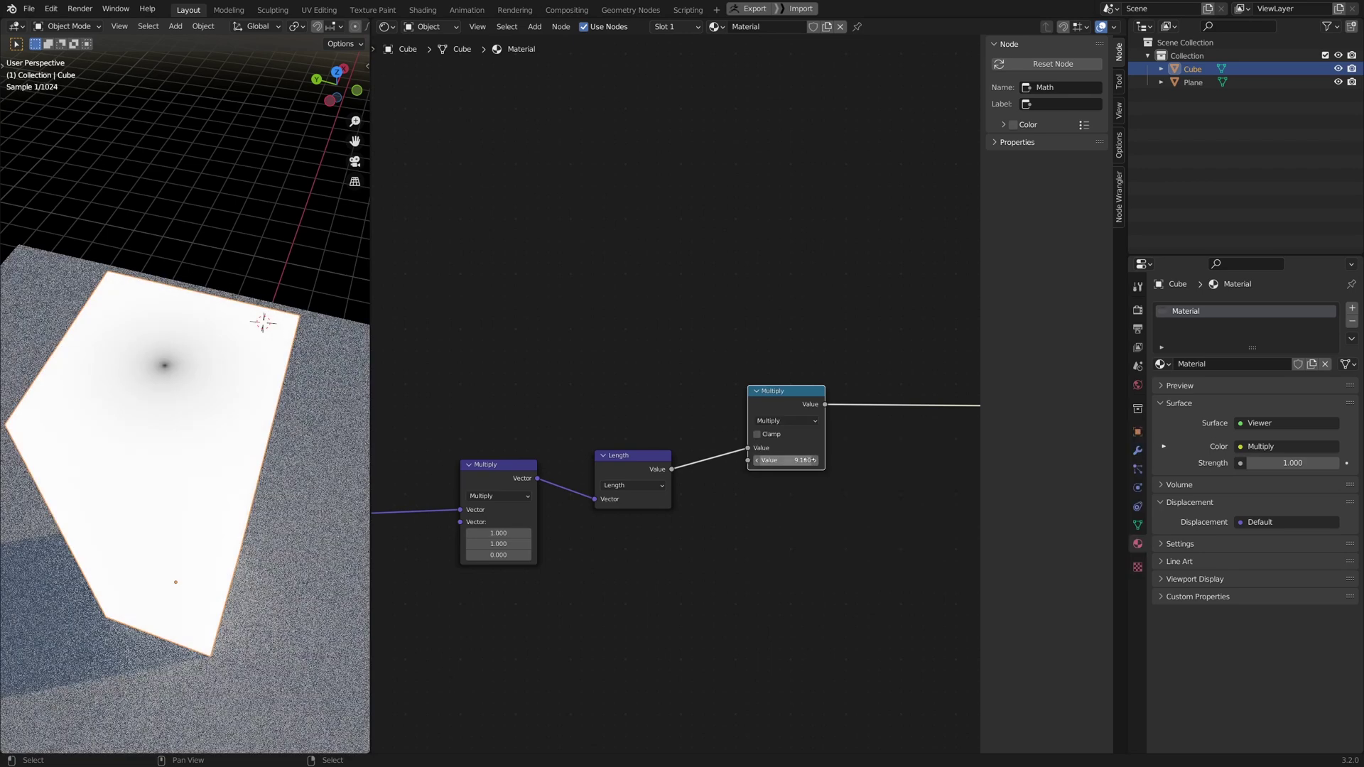
Align the Math Multiply node with the chain, duplicate it after itself, and set the copy to Fraction
left_click_drag(776, 398, 748, 430)
left_click_drag(841, 433, 889, 430)
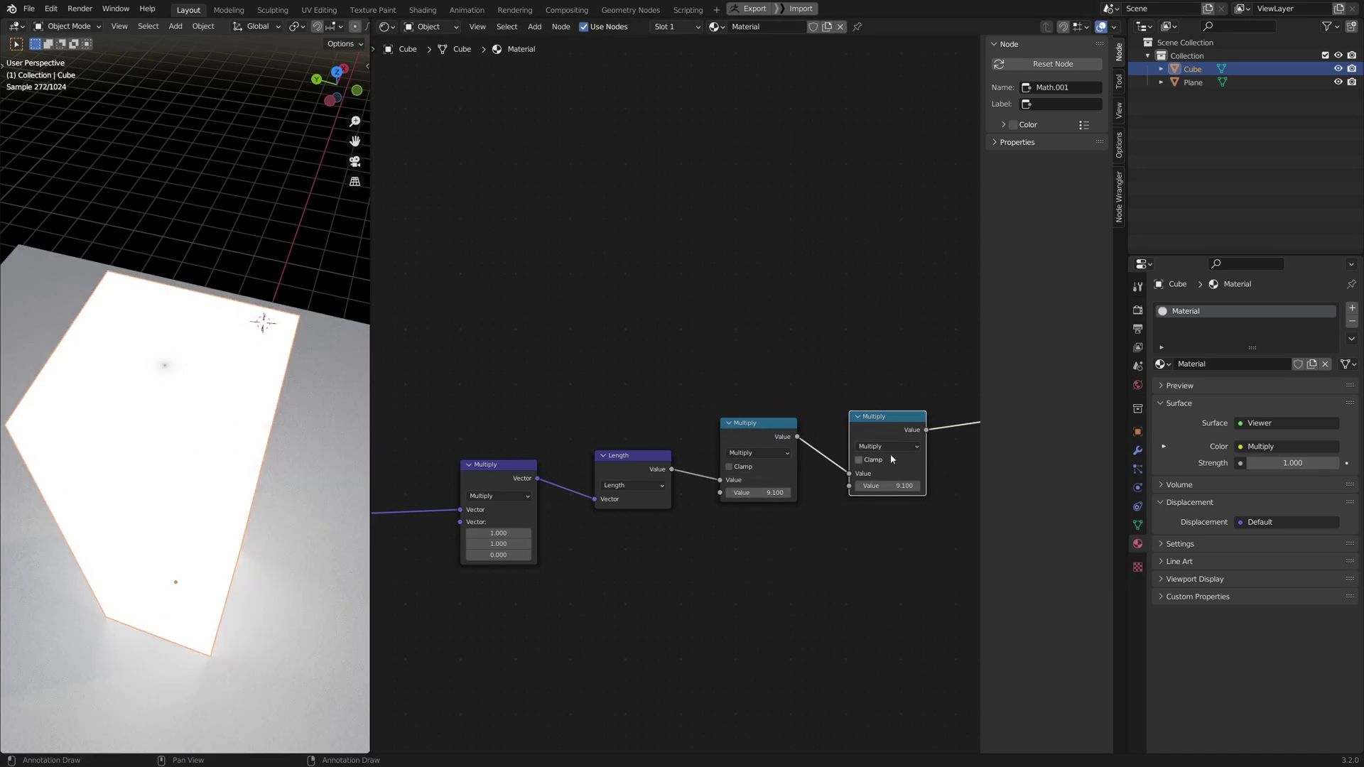
left_click(887, 447)
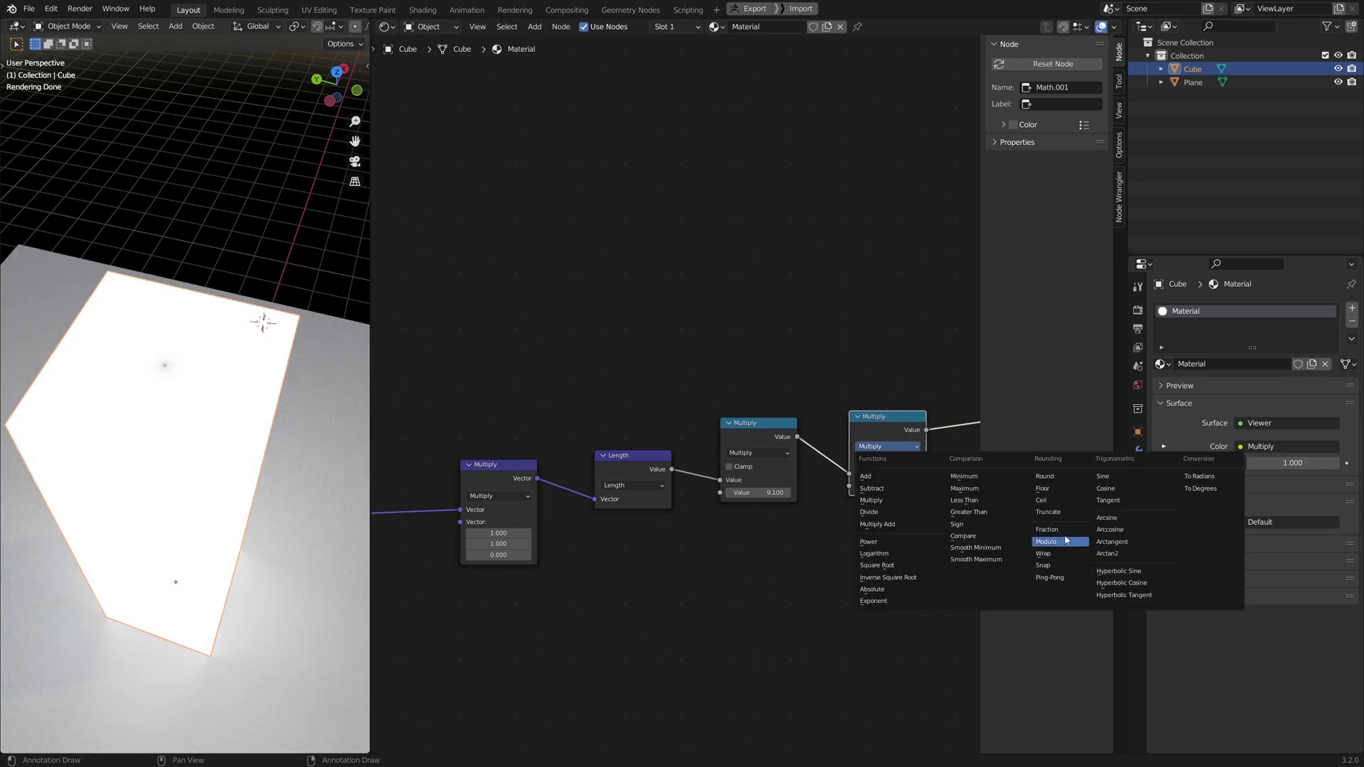
left_click(1059, 540)
Examine the ring pattern on the block's top face and how it runs down the sides
middle_click_drag(117, 566, 174, 427)
middle_click_drag(275, 462, 209, 459)
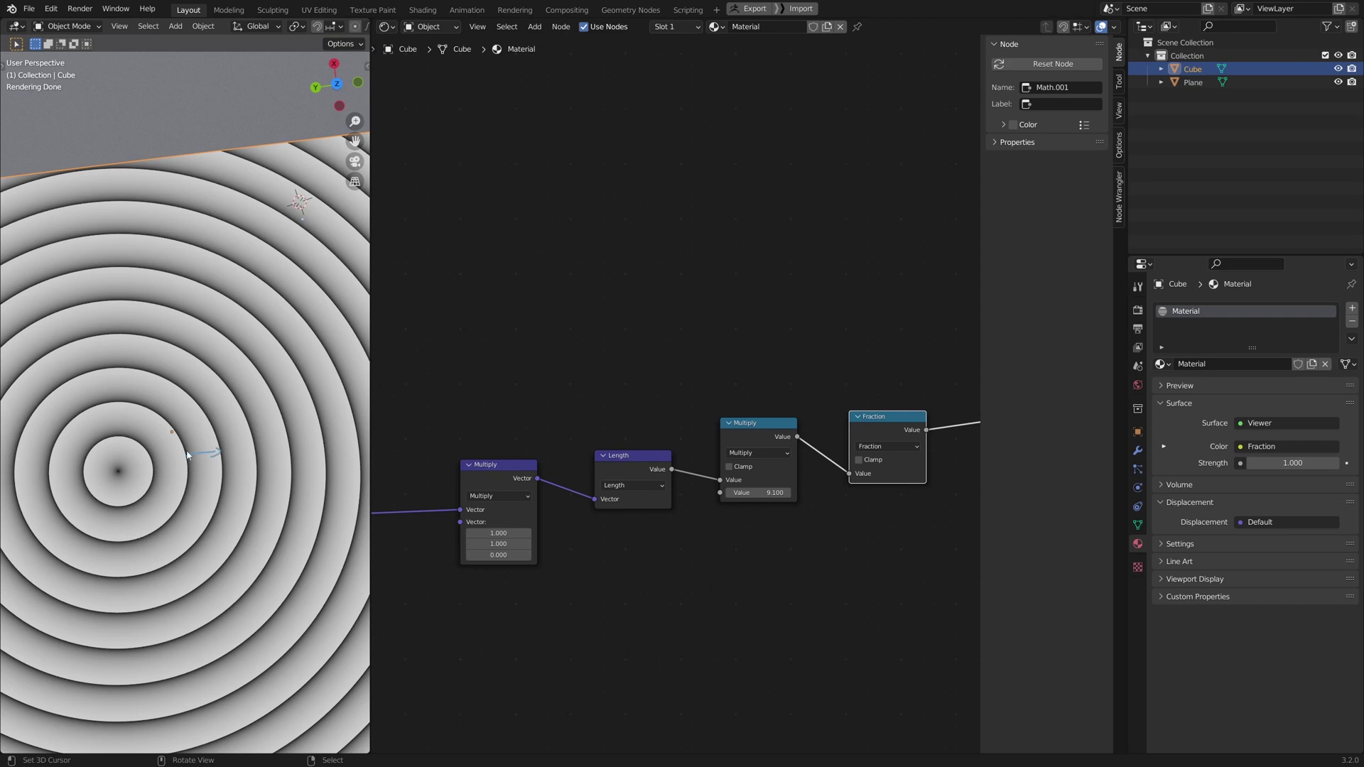
middle_click_drag(210, 479, 183, 283)
scroll(199, 348, "down", 3)
left_click_drag(183, 282, 188, 595)
right_click_drag(188, 595, 186, 274)
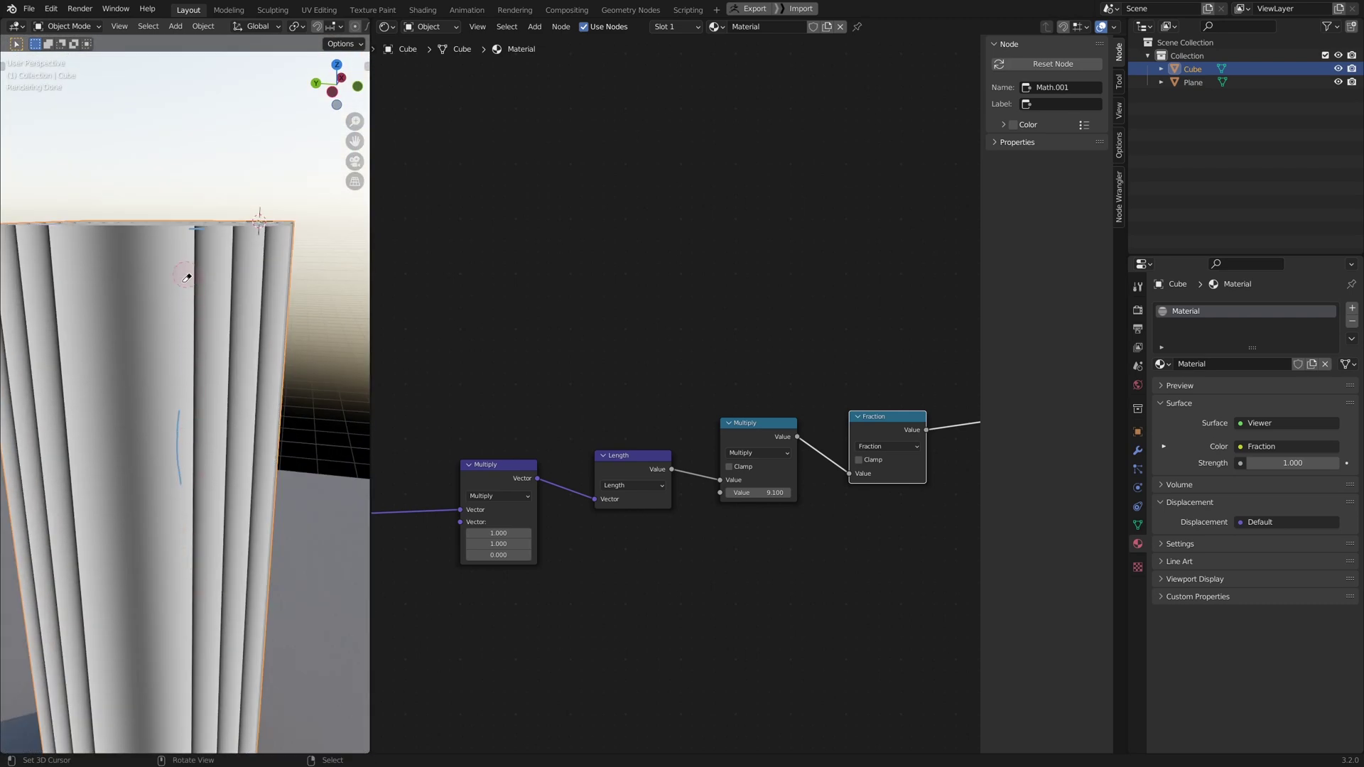
middle_click_drag(198, 347, 194, 529)
scroll(196, 533, "down", 2)
Move the Texture Coordinate node farther from the Multiply vector node to make room between them
scroll(673, 661, "down", 6)
middle_click_drag(410, 574, 677, 581)
left_click_drag(729, 310, 631, 552)
key("g")
left_click(602, 404)
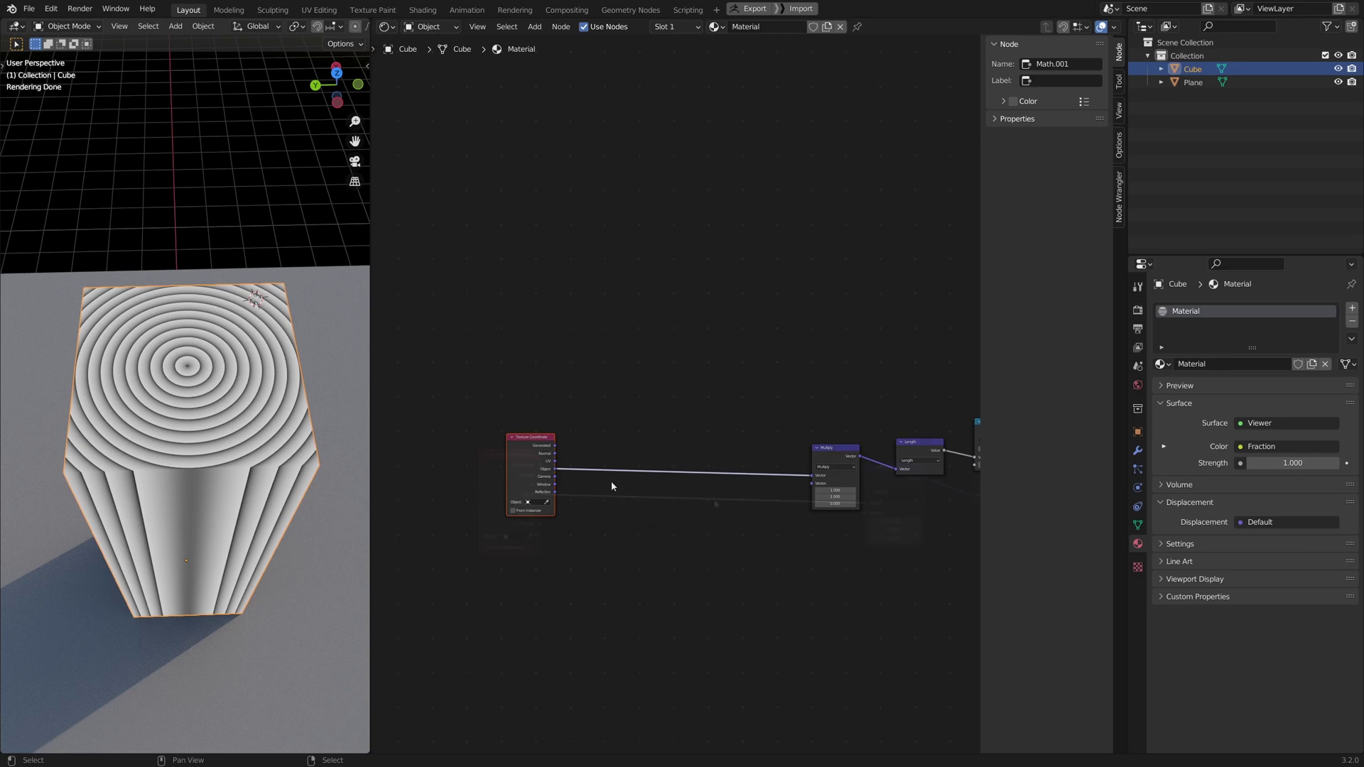
Insert a reroute on the Texture Coordinate's Object link and preview it on the block
scroll(709, 509, "up", 1)
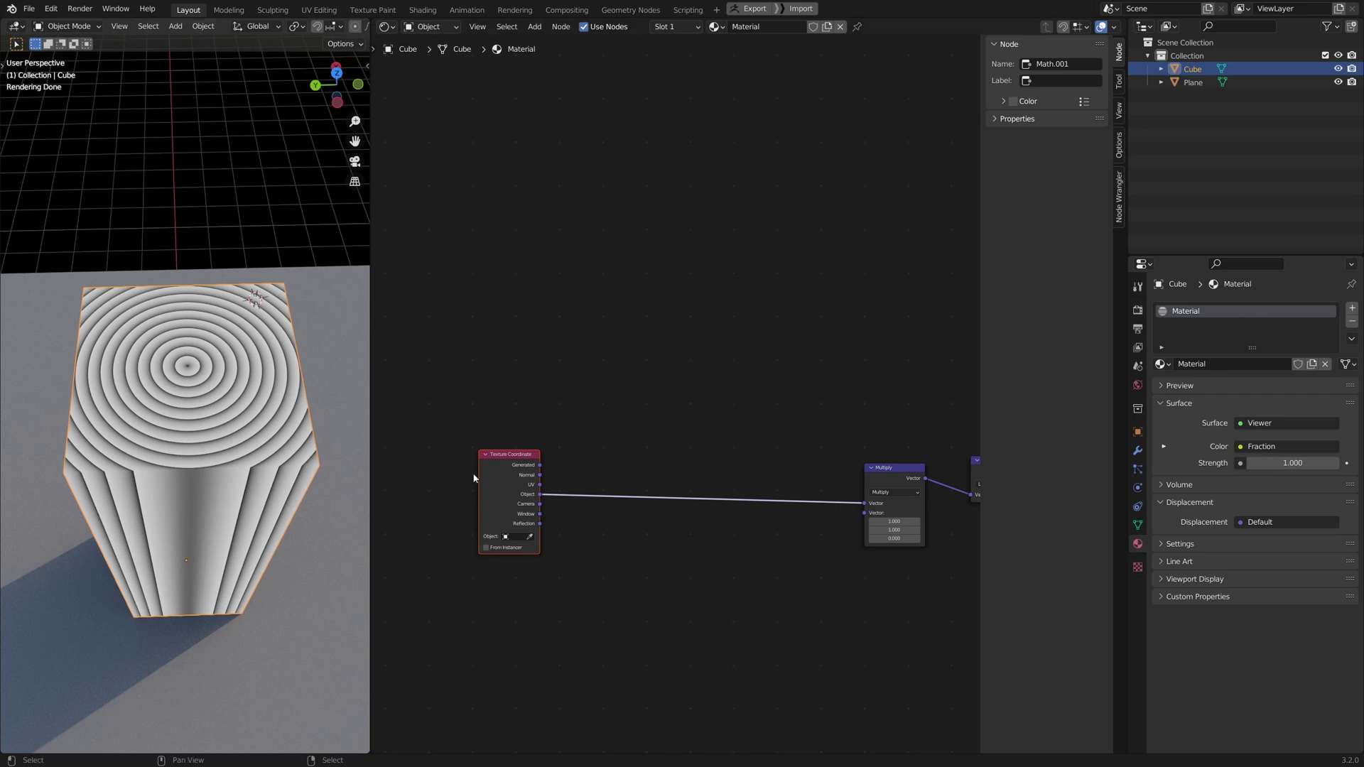
right_click_drag(620, 457, 616, 524, "shift")
left_click(621, 498, "ctrl+shift")
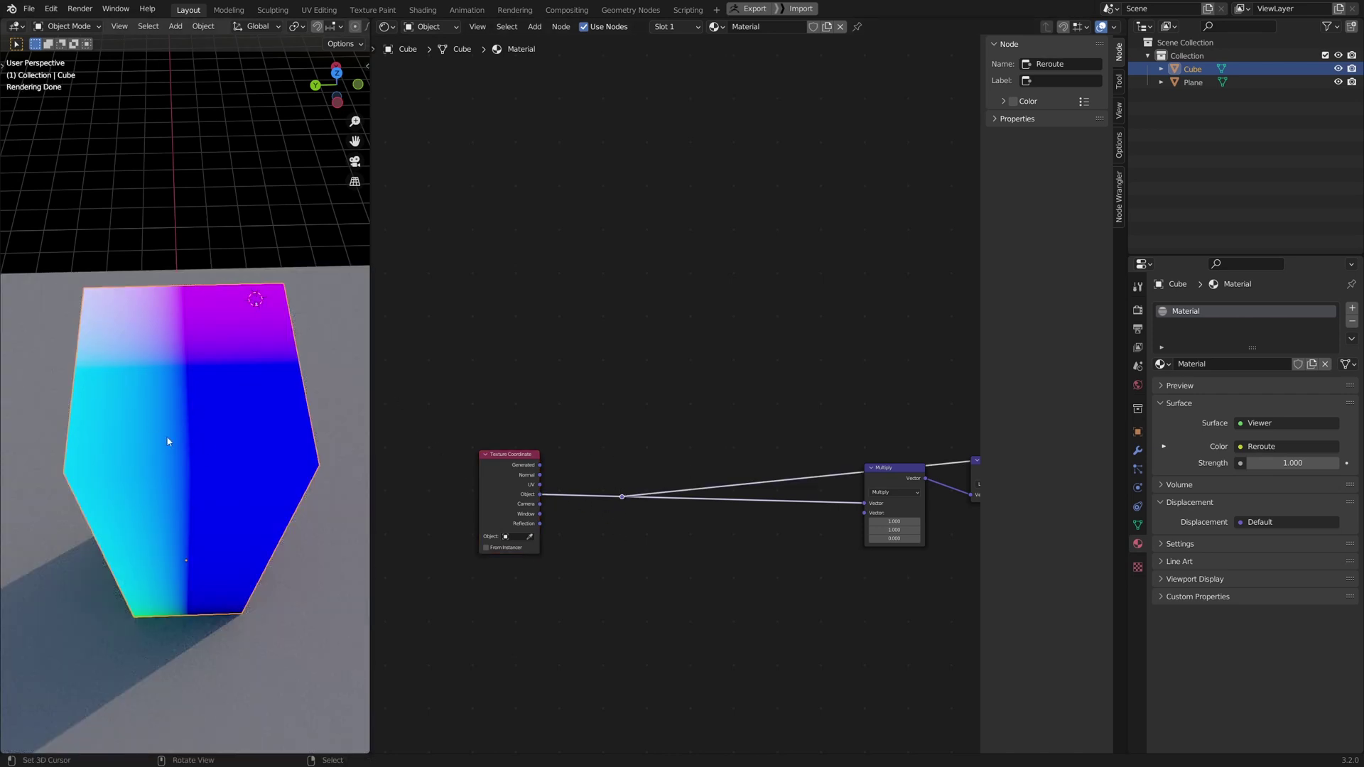
Spread the Texture Coordinate node and the reroute apart, placing the reroute just before the Multiply vector node
left_click_drag(651, 448, 459, 699)
key("g")
left_click(492, 495)
left_click_drag(484, 433, 558, 539)
key("g")
left_click_drag(757, 481, 798, 489)
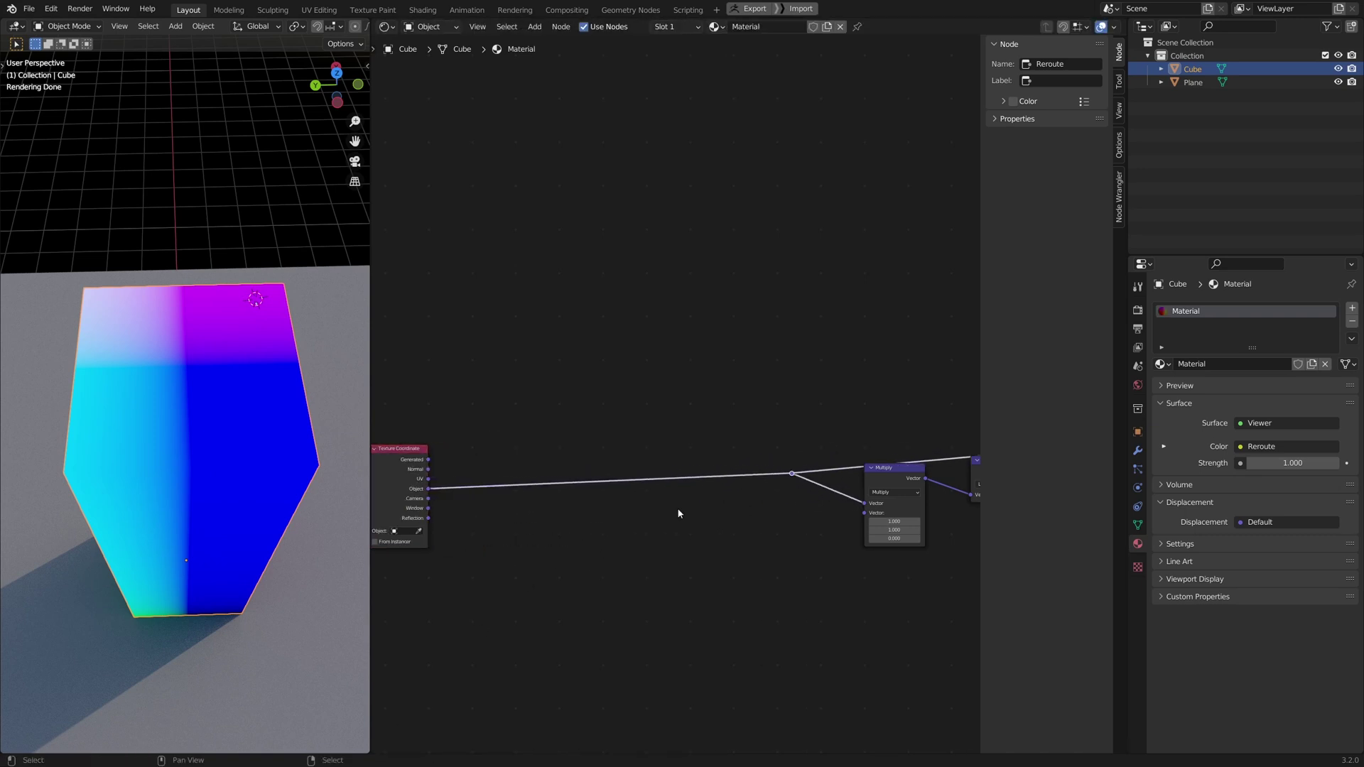
Add a Noise Texture node below the Object link, between the Texture Coordinate node and the reroute
middle_click_drag(685, 531, 767, 598)
scroll(597, 602, "up", 1)
middle_click_drag(597, 601, 622, 574)
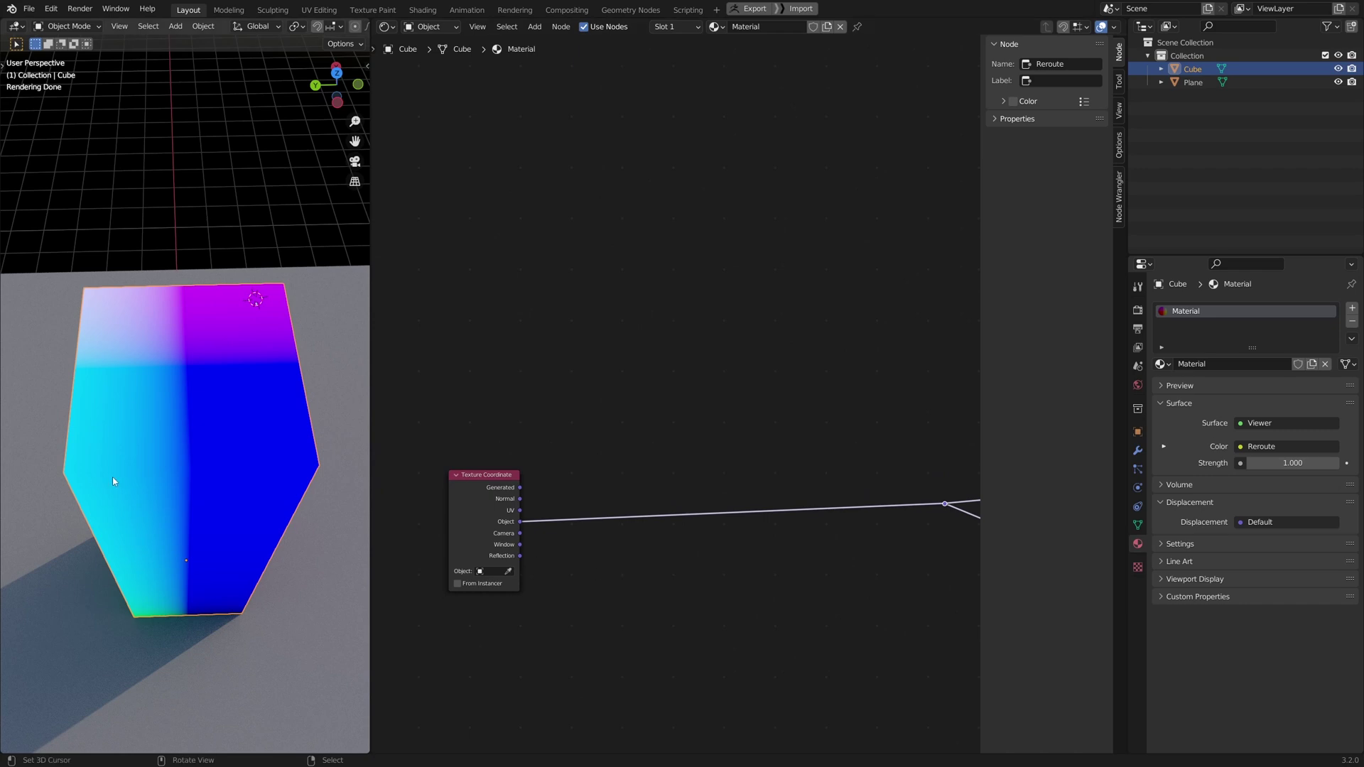
key("shift+a")
mouse_move(668, 527)
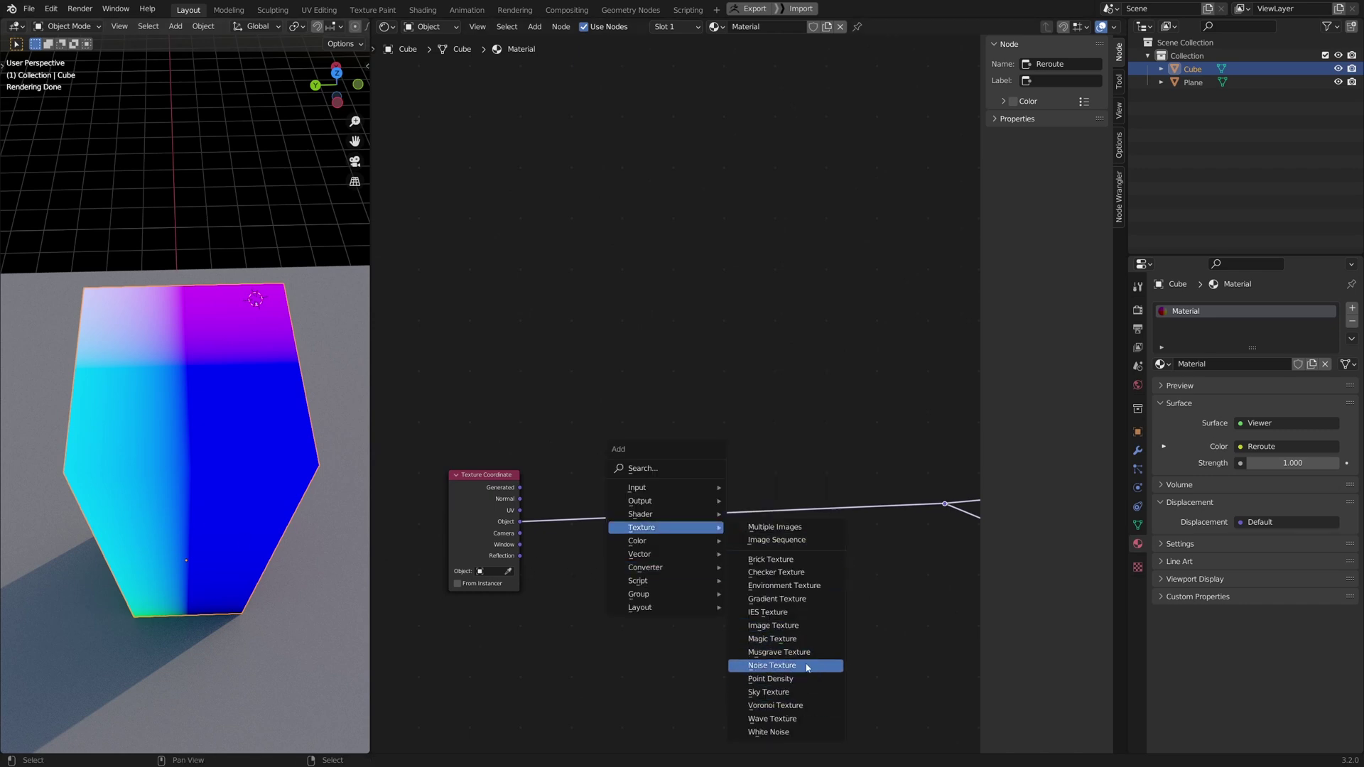
left_click(782, 665)
left_click(661, 553)
Branch the Object link through a new reroute into the Noise Texture's Vector input and preview the noise
middle_click_drag(661, 552, 671, 507)
mouse_move(592, 504)
right_mouse_down("shift")
mouse_move(564, 446)
mouse_move(687, 548)
right_mouse_up("shift")
key("ctrl+z")
left_click_drag(578, 475, 671, 565)
left_click(702, 526, "ctrl+shift")
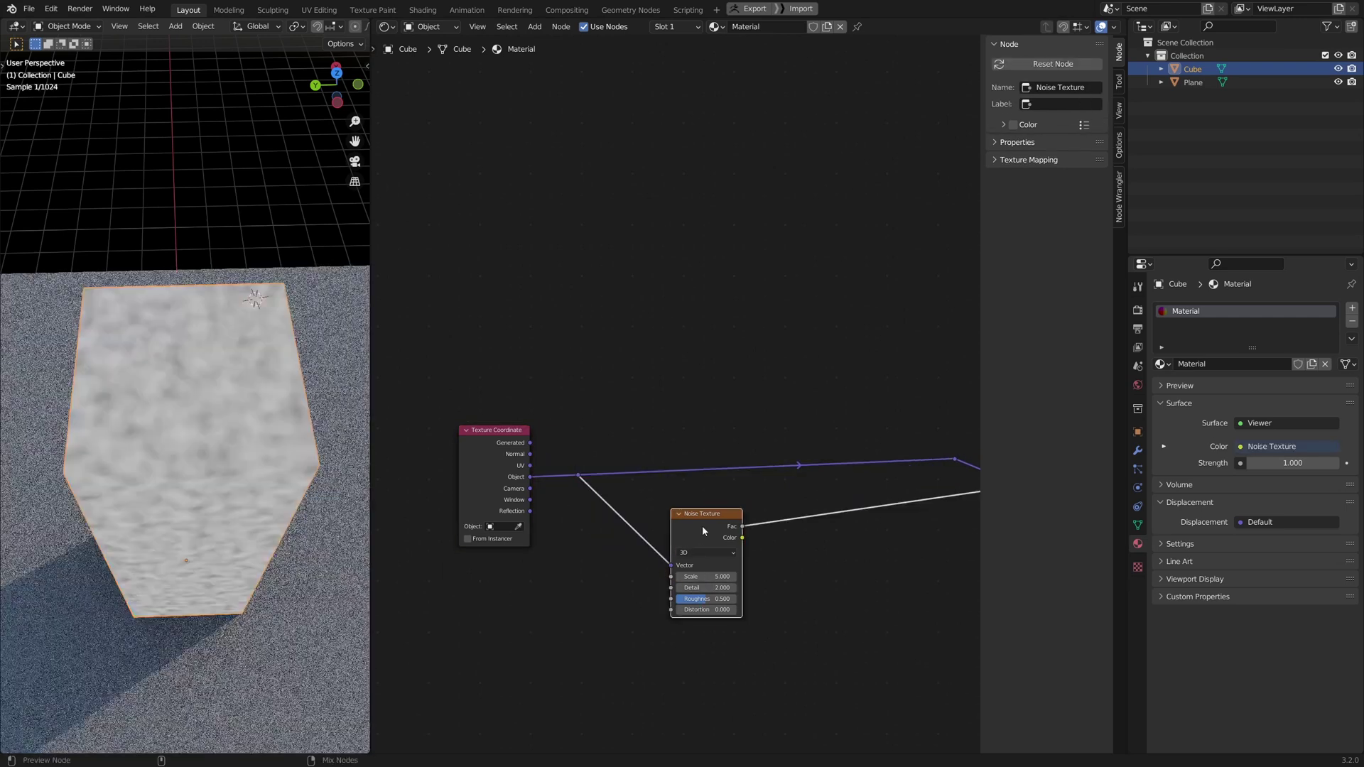
Shift the Texture Coordinate and Noise Texture nodes back and insert a Vector Math node on the noise's Color output
left_click_drag(742, 333, 501, 568)
key("g")
left_click(633, 456)
left_click(730, 536)
key("shift+a")
mouse_move(691, 574)
left_click(798, 558)
left_click(725, 535)
Set the new Vector Math node to Subtract with 0.5 in all three components of its second vector
left_click(729, 530)
left_click(724, 554)
left_click(727, 566)
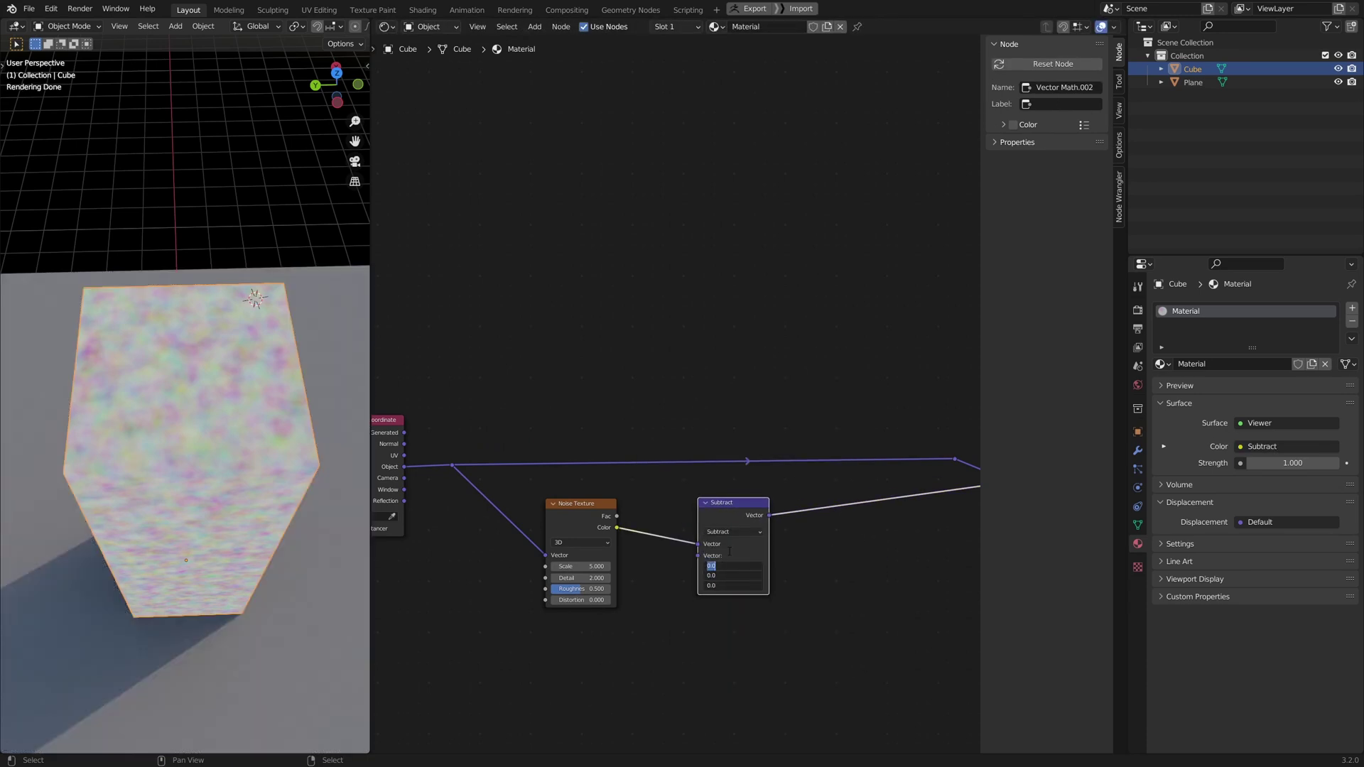
type(".5")
key("Return")
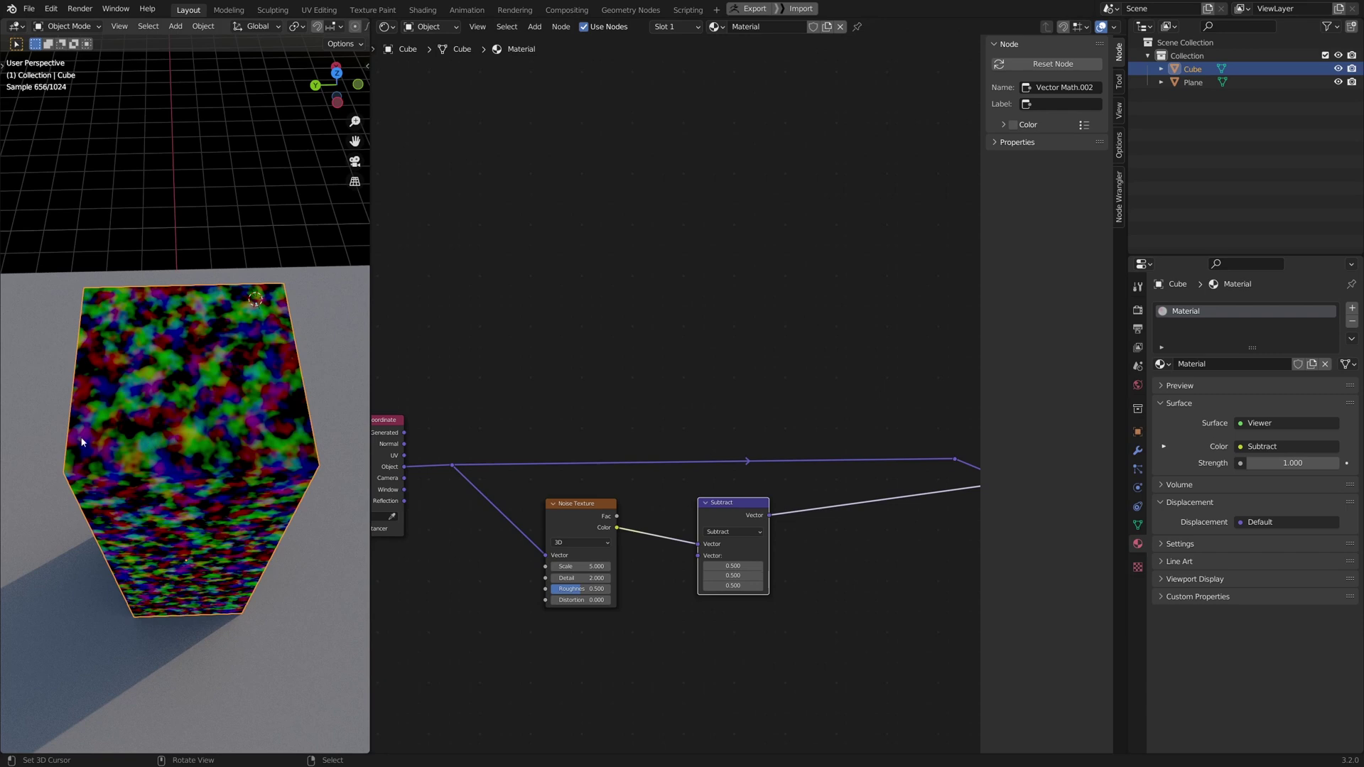
Duplicate the Subtract node onto its output link and change the copy's operation to Scale
middle_click_drag(127, 562, 113, 503)
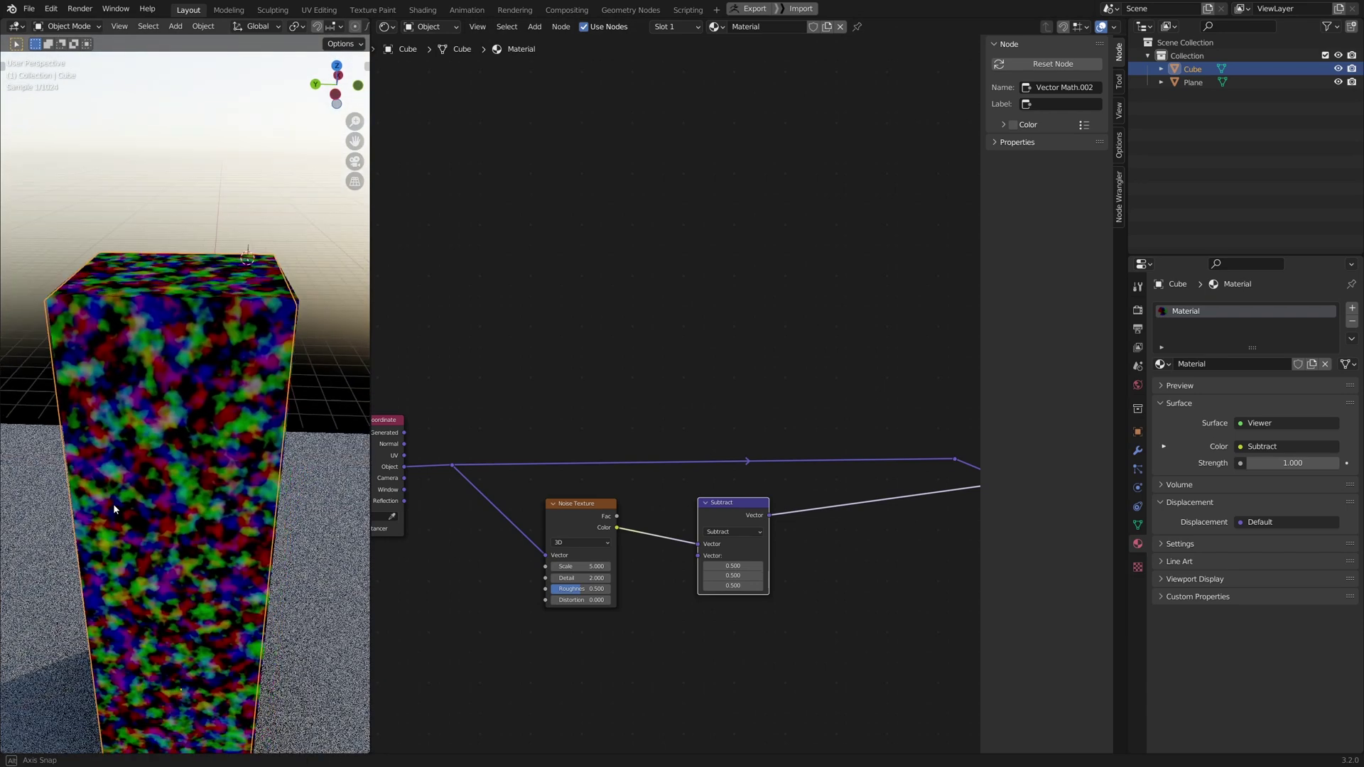
scroll(719, 618, "down", 3)
key("shift+d")
left_click(795, 505)
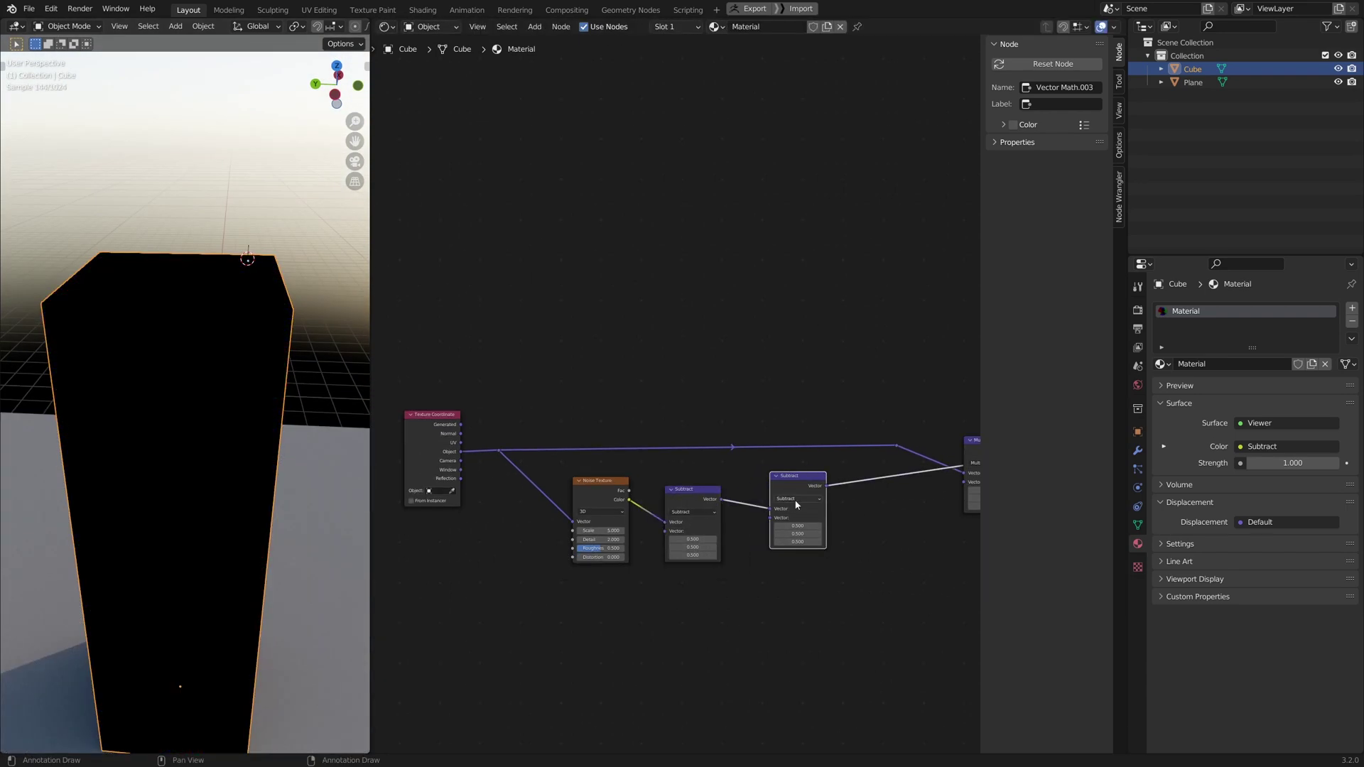
left_click(787, 501)
left_click(793, 629)
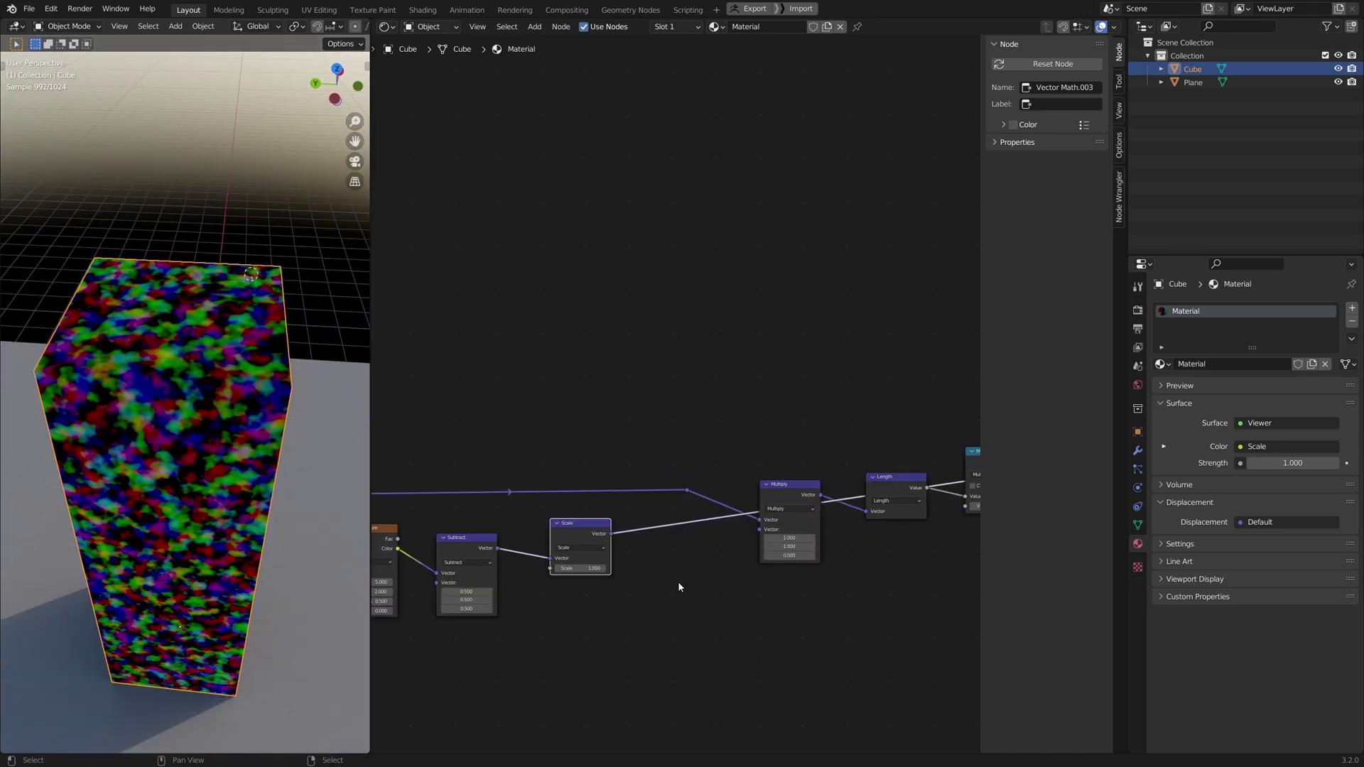
Move the Texture Coordinate, noise, Subtract and Scale nodes together away from the Multiply vector node
middle_click_drag(653, 519, 823, 560)
scroll(833, 565, "down", 4)
left_click_drag(727, 370, 430, 604)
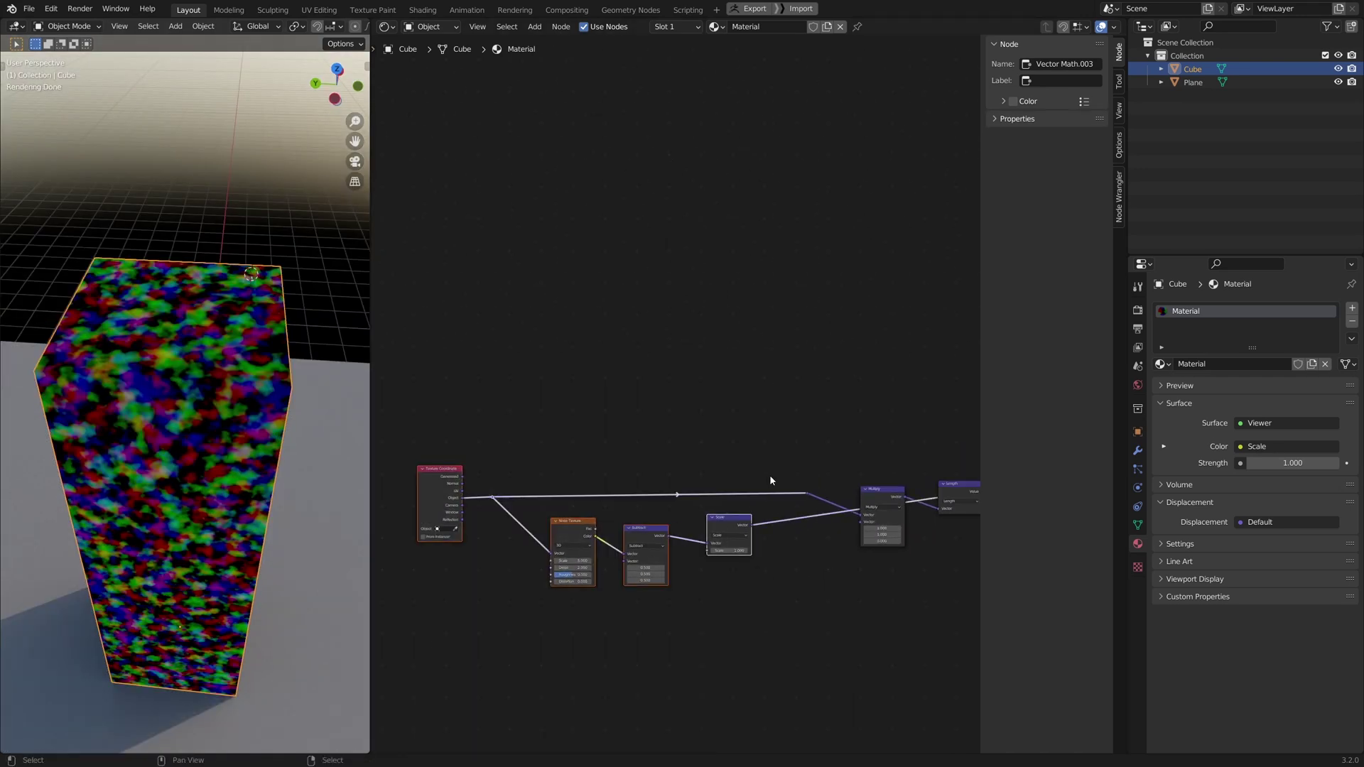
key("g")
left_click(661, 486)
Insert a duplicated Vector Math node on the Object link, set to Add, with the Scale output as its second vector
scroll(774, 593, "up", 3)
key("shift+d")
left_click(599, 574)
left_click_drag(554, 599, 646, 539)
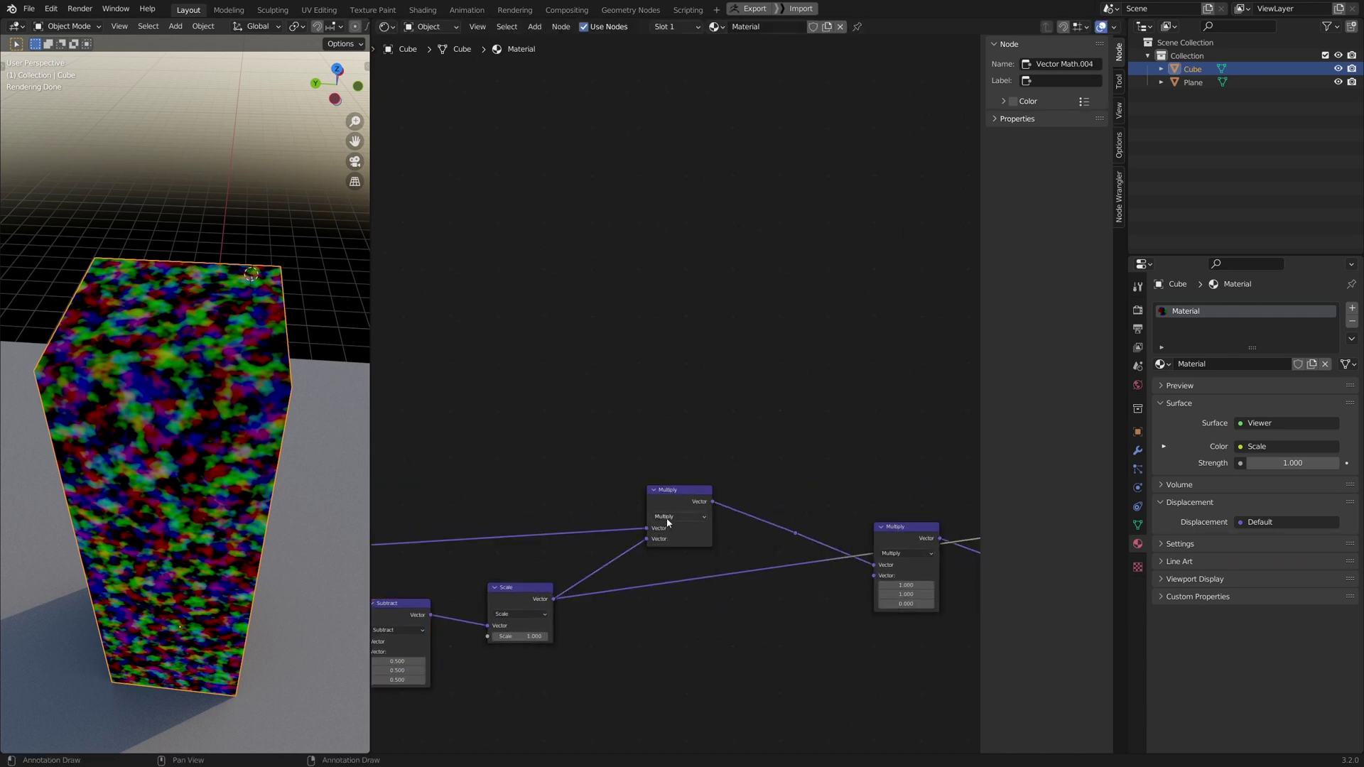
left_click(668, 516)
left_click(661, 530)
Preview the Fraction node's output on the block and inspect the pattern on its top and side
scroll(743, 634, "down", 3)
middle_click_drag(852, 678, 676, 629)
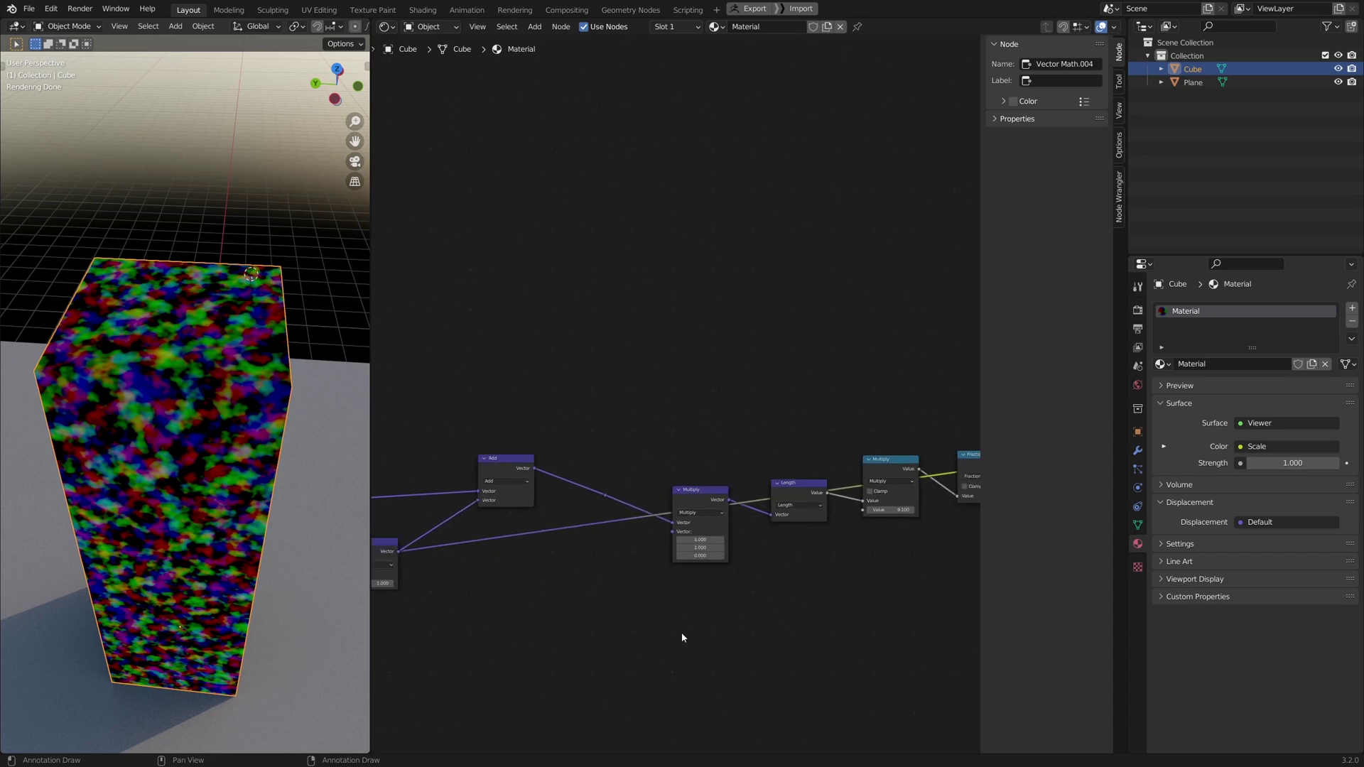
middle_click_drag(812, 638, 548, 633)
left_click(702, 465, "ctrl+shift")
scroll(633, 566, "up", 2)
scroll(652, 612, "left", 8, "ctrl")
scroll(188, 431, "up", 5)
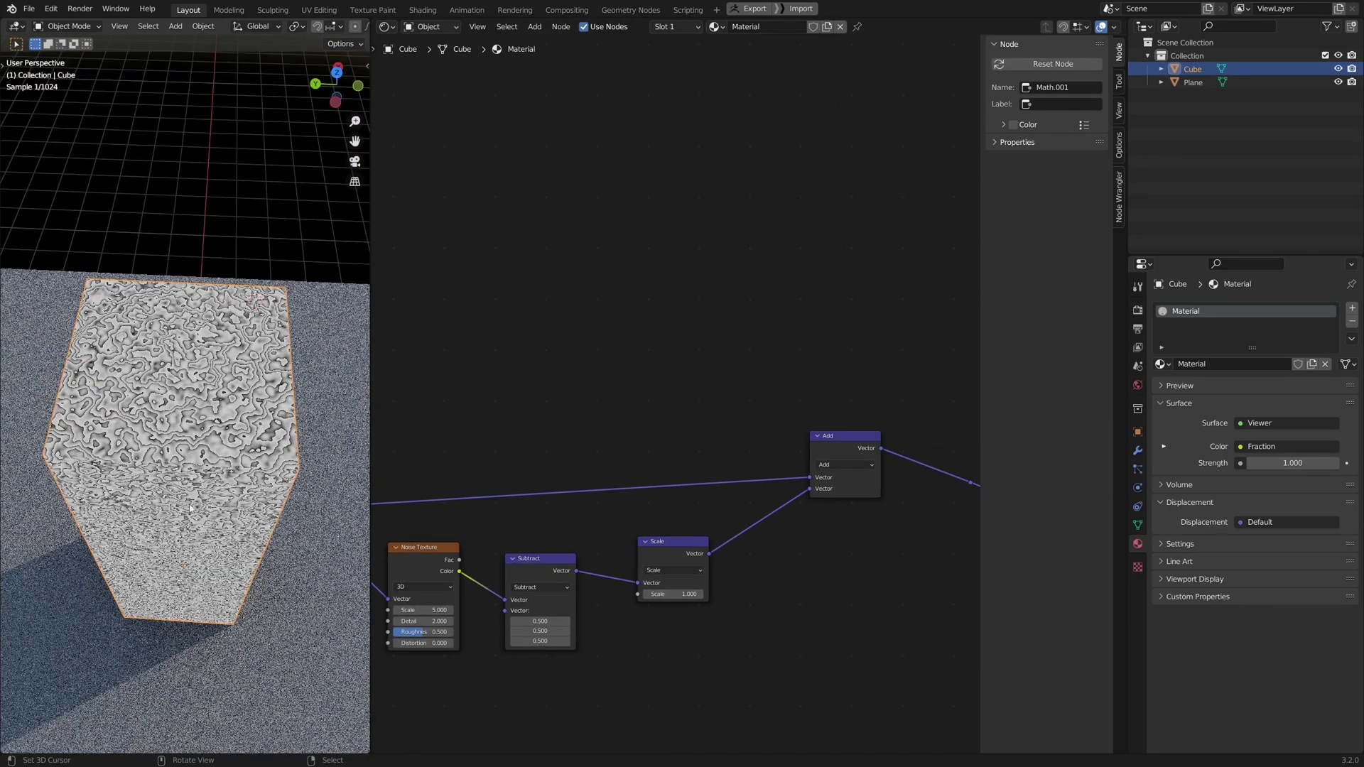
scroll(206, 547, "up", 3)
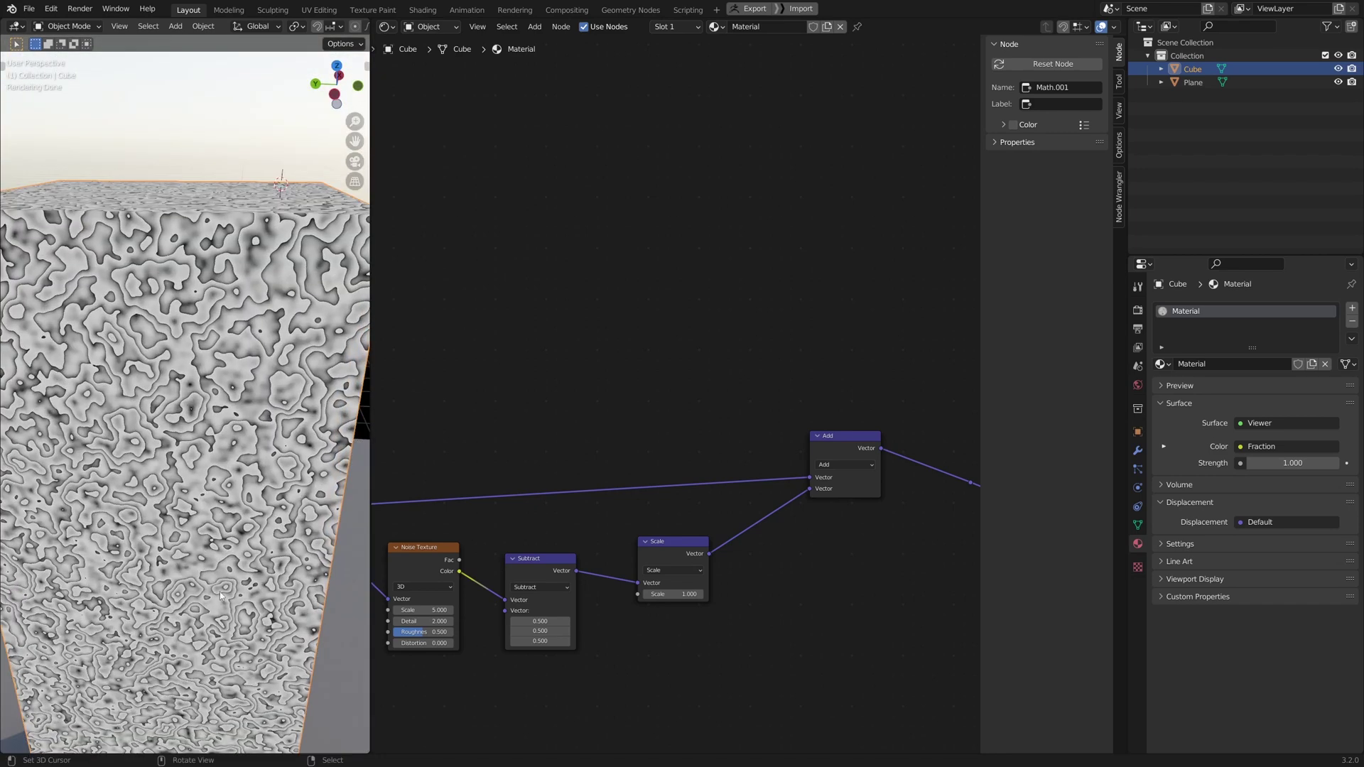
Set the Scale node's factor to 0.1 to weaken the noise distortion of the rings
middle_click_drag(621, 602, 648, 610)
left_click(671, 604)
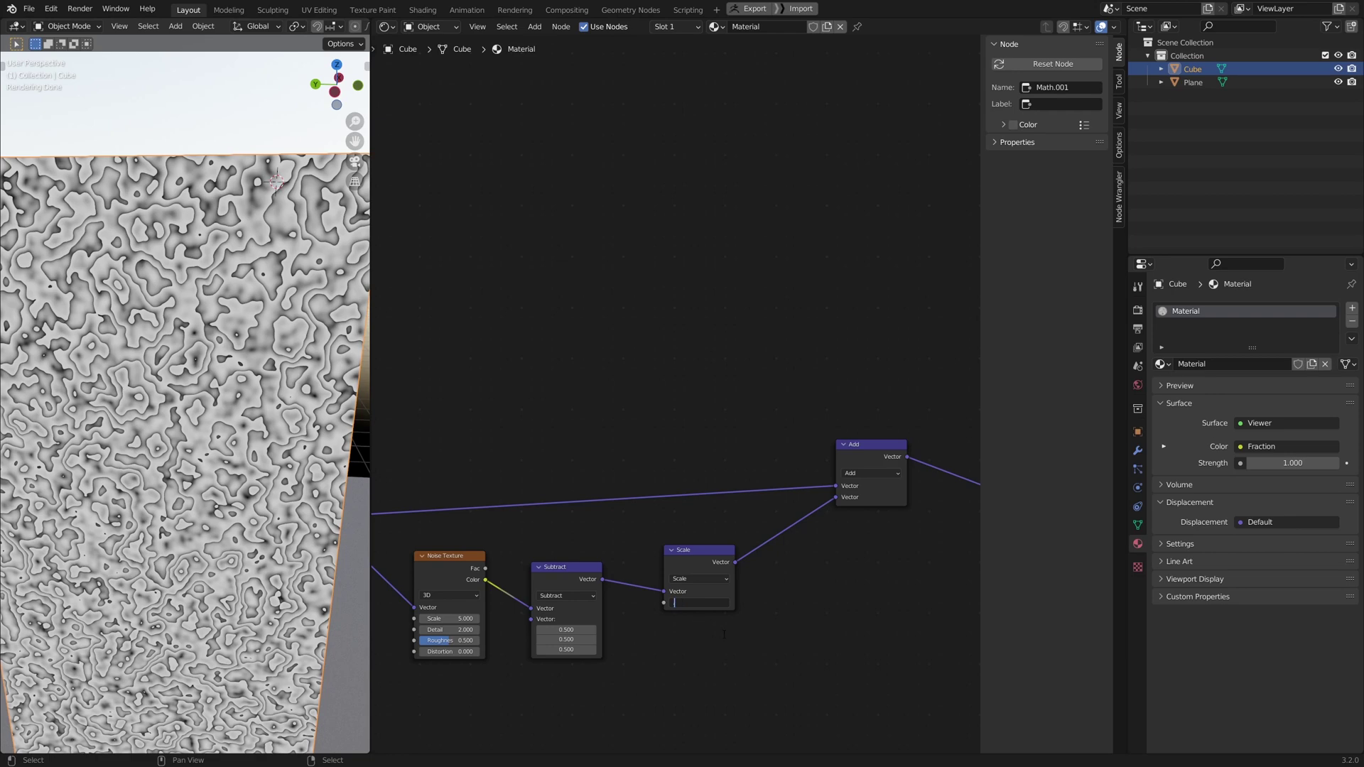
type("0.1")
key("Return")
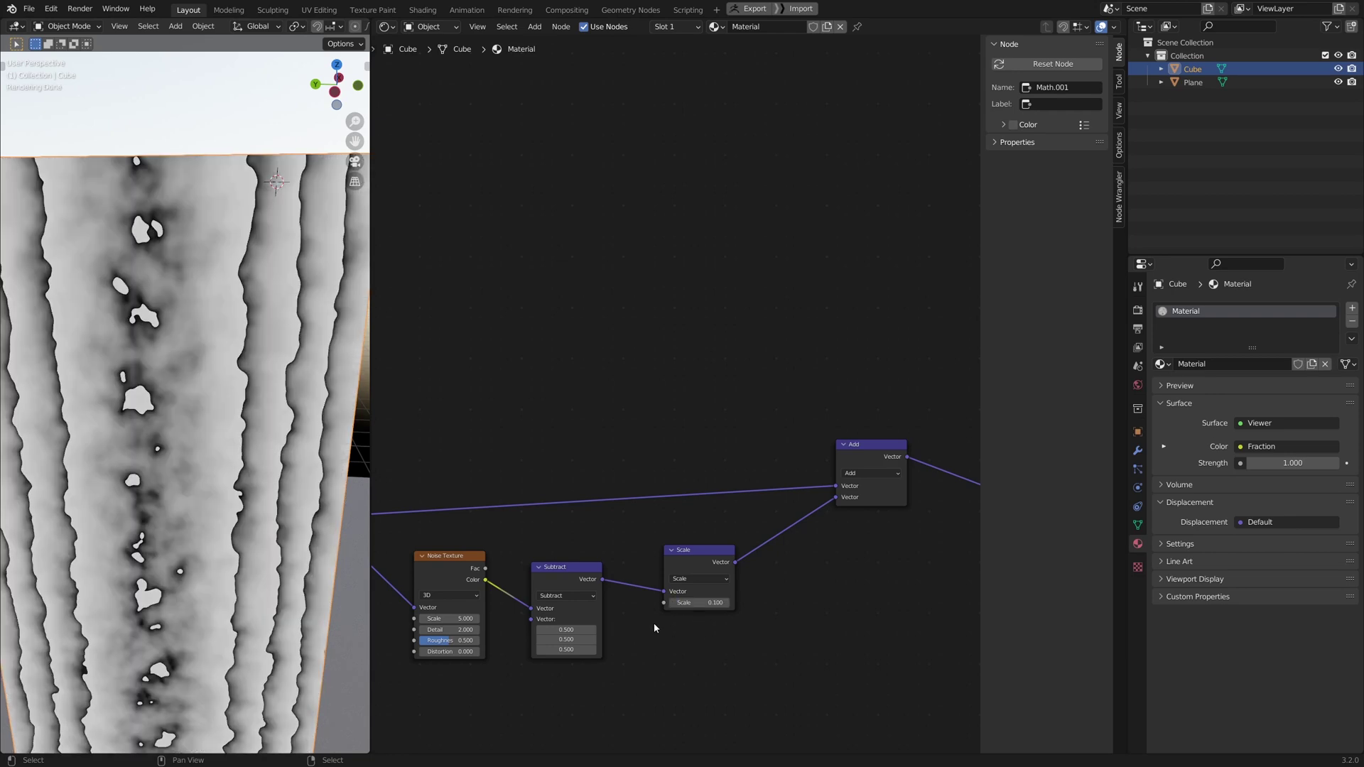
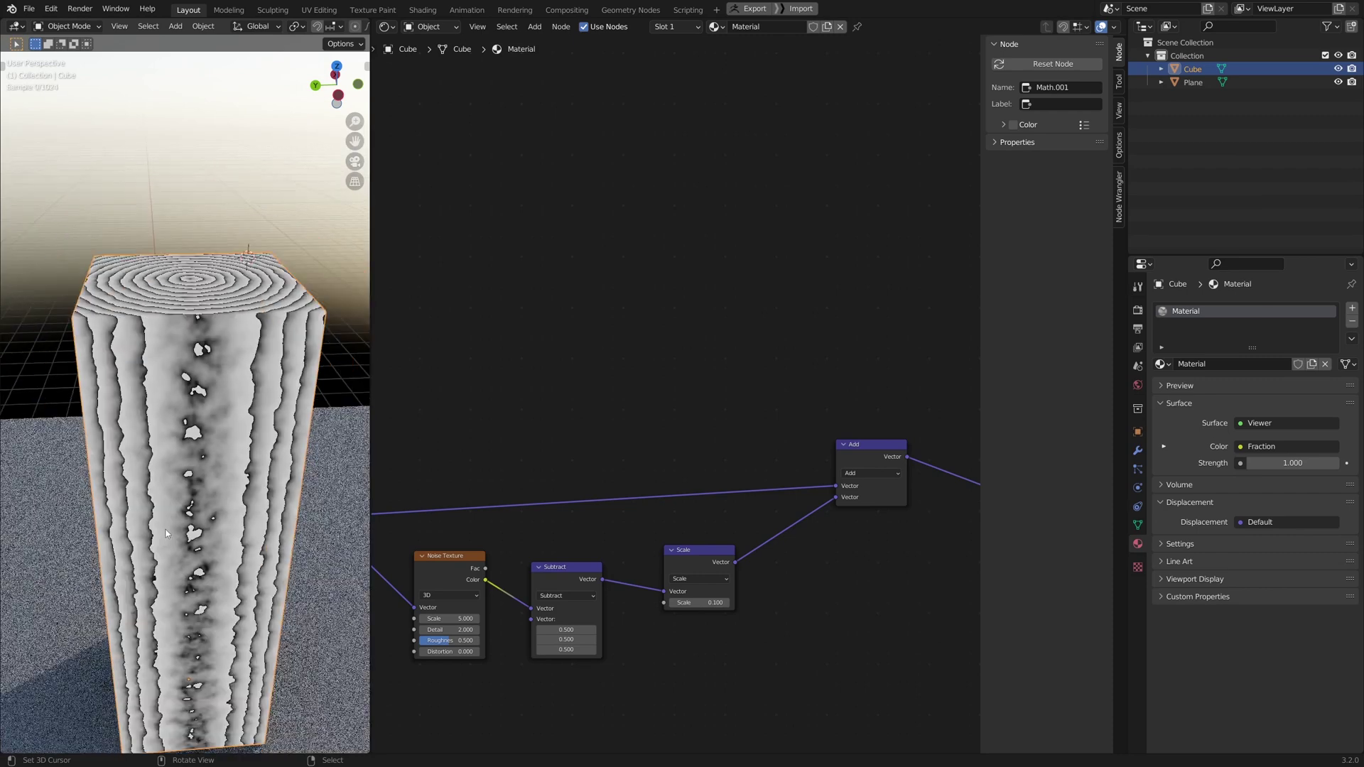
middle_click_drag(541, 635, 706, 637)
scroll(705, 637, "up", 1)
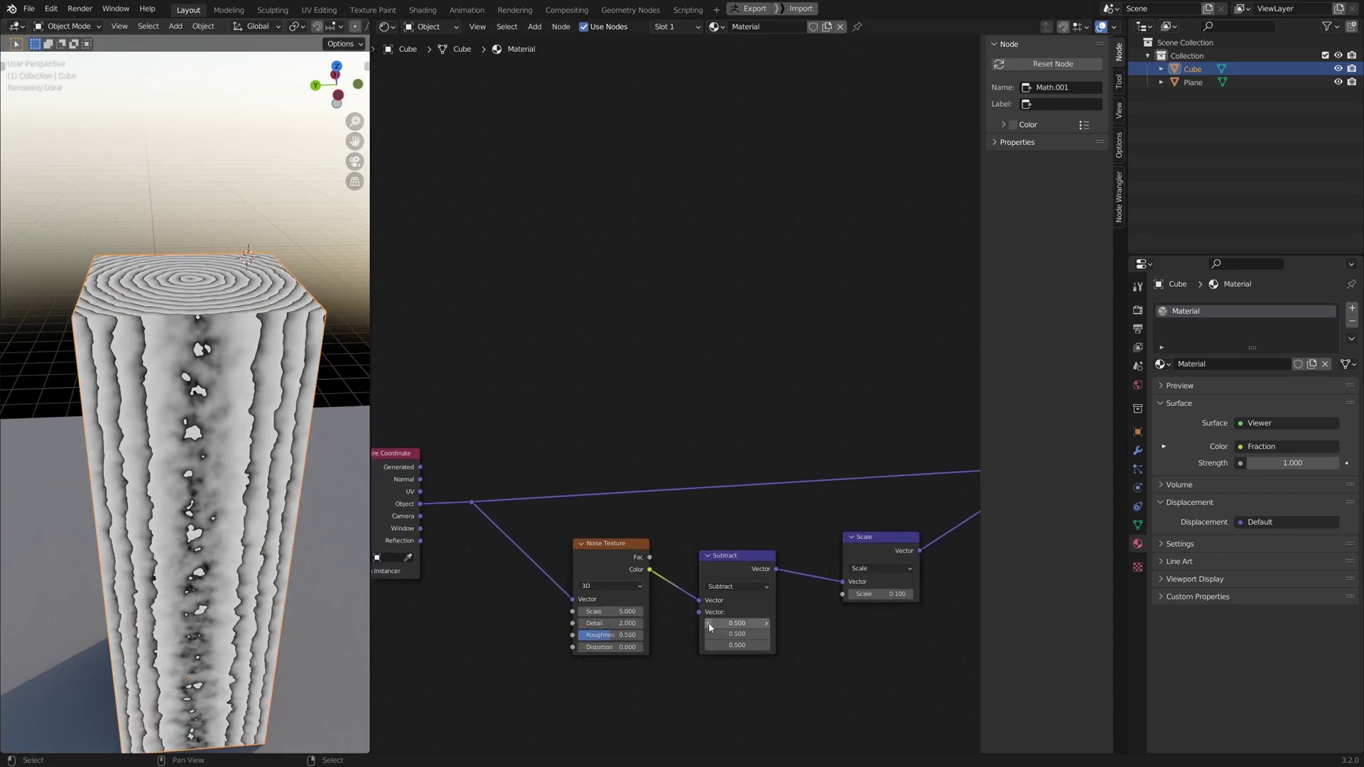
Set the Noise Texture's scale to 1.6 and the Scale node's factor to 0.36
left_click_drag(611, 612, 537, 611)
middle_click_drag(188, 473, 232, 476)
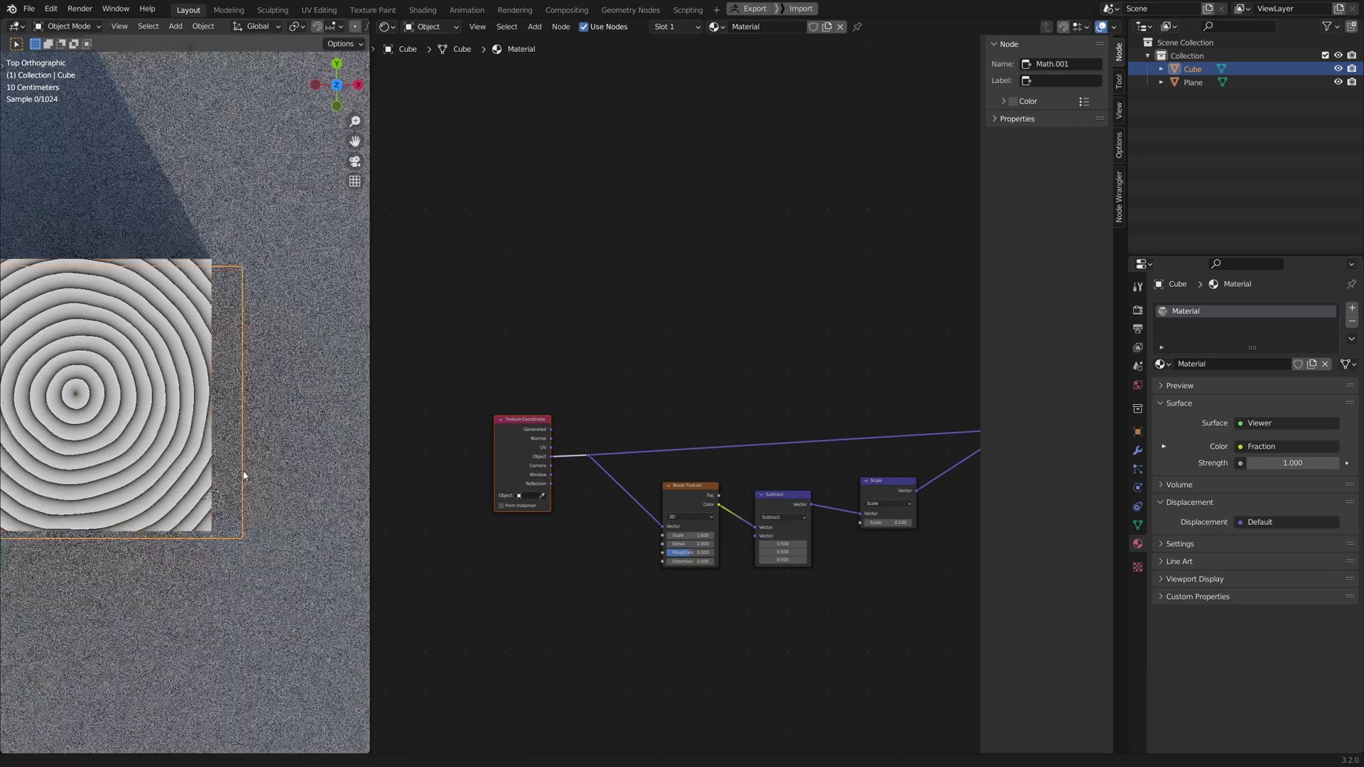
scroll(293, 490, "up", 4)
middle_click_drag(243, 476, 228, 532, "shift")
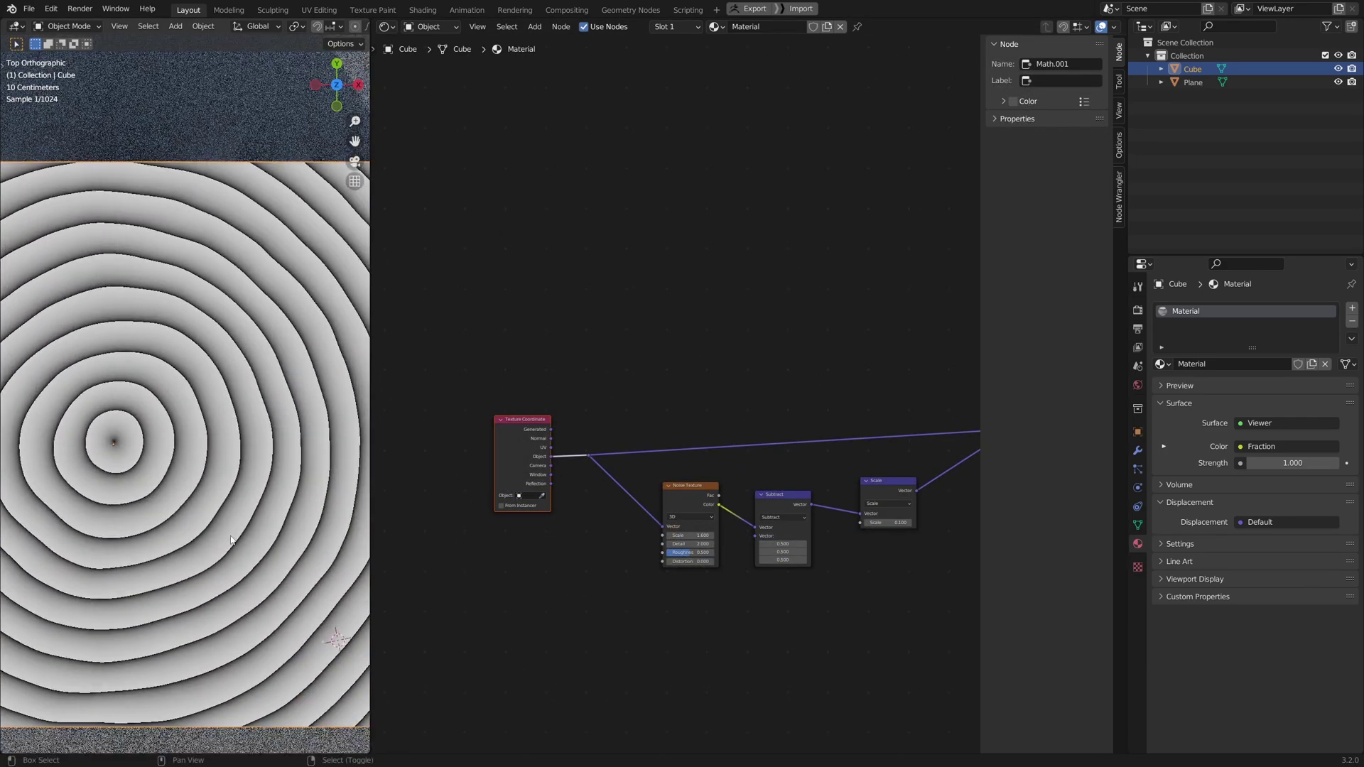
scroll(228, 532, "up", 1)
middle_click_drag(677, 584, 659, 585)
left_click_drag(868, 523, 897, 523)
Examine the ring distortion on the block's top in top view, checking the directions in which the noise displaces the rings
scroll(199, 599, "down", 3)
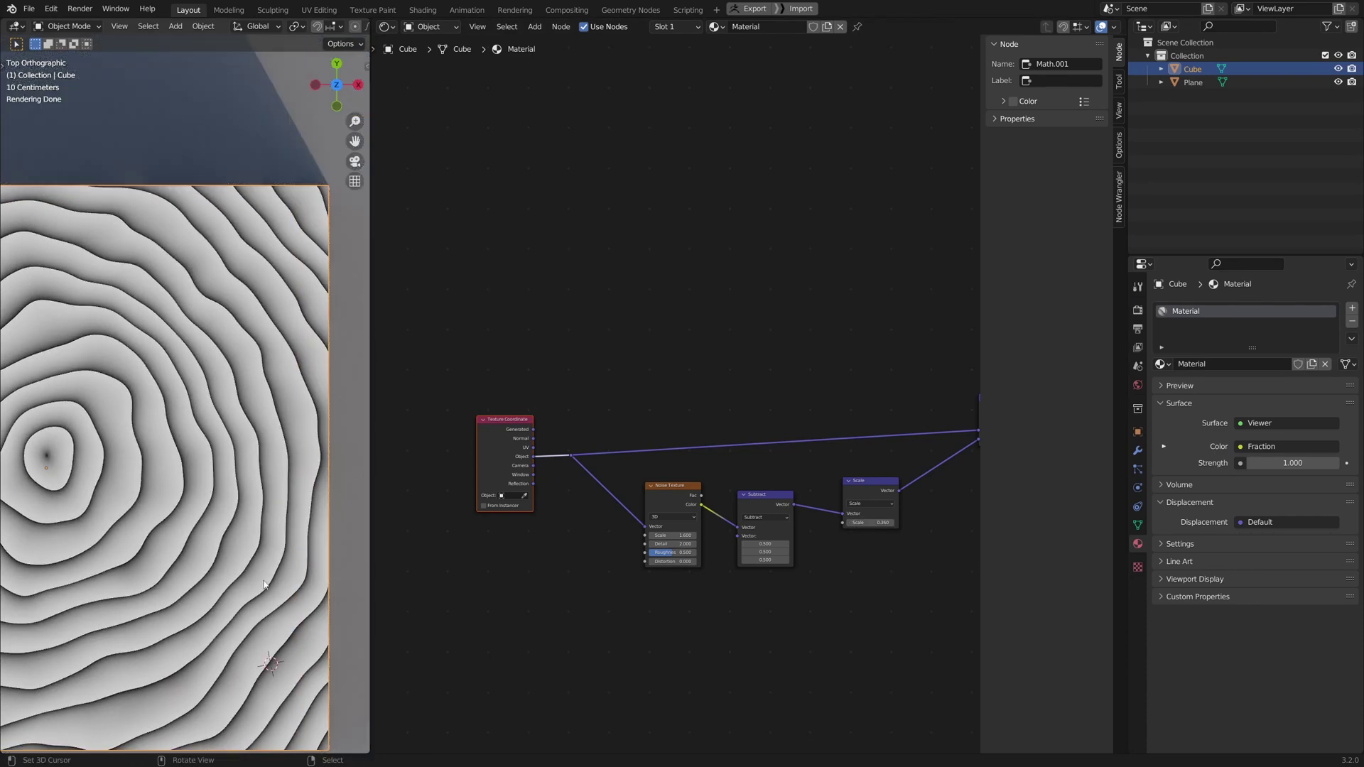
scroll(254, 569, "up", 3)
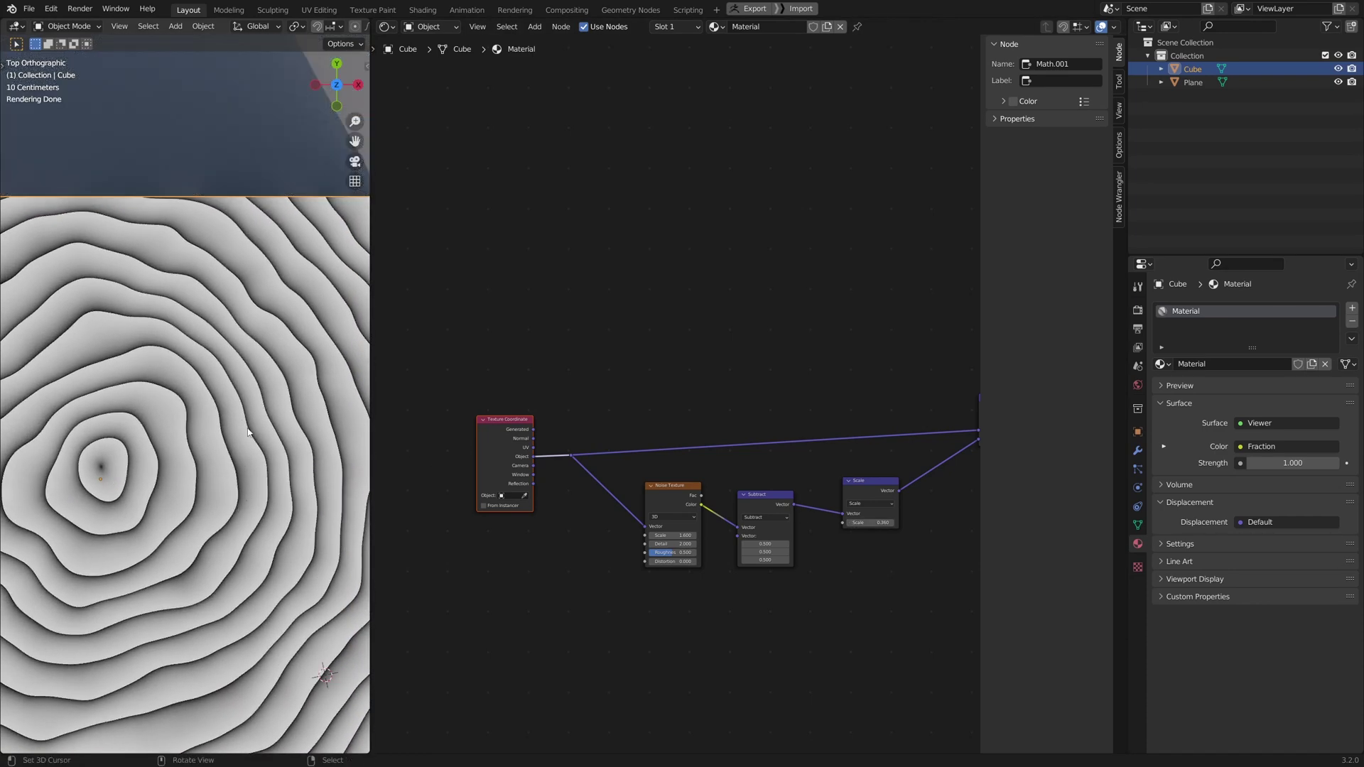
middle_click_drag(246, 466, 214, 551)
key("KP_7")
scroll(220, 536, "down", 4)
scroll(230, 528, "up", 4)
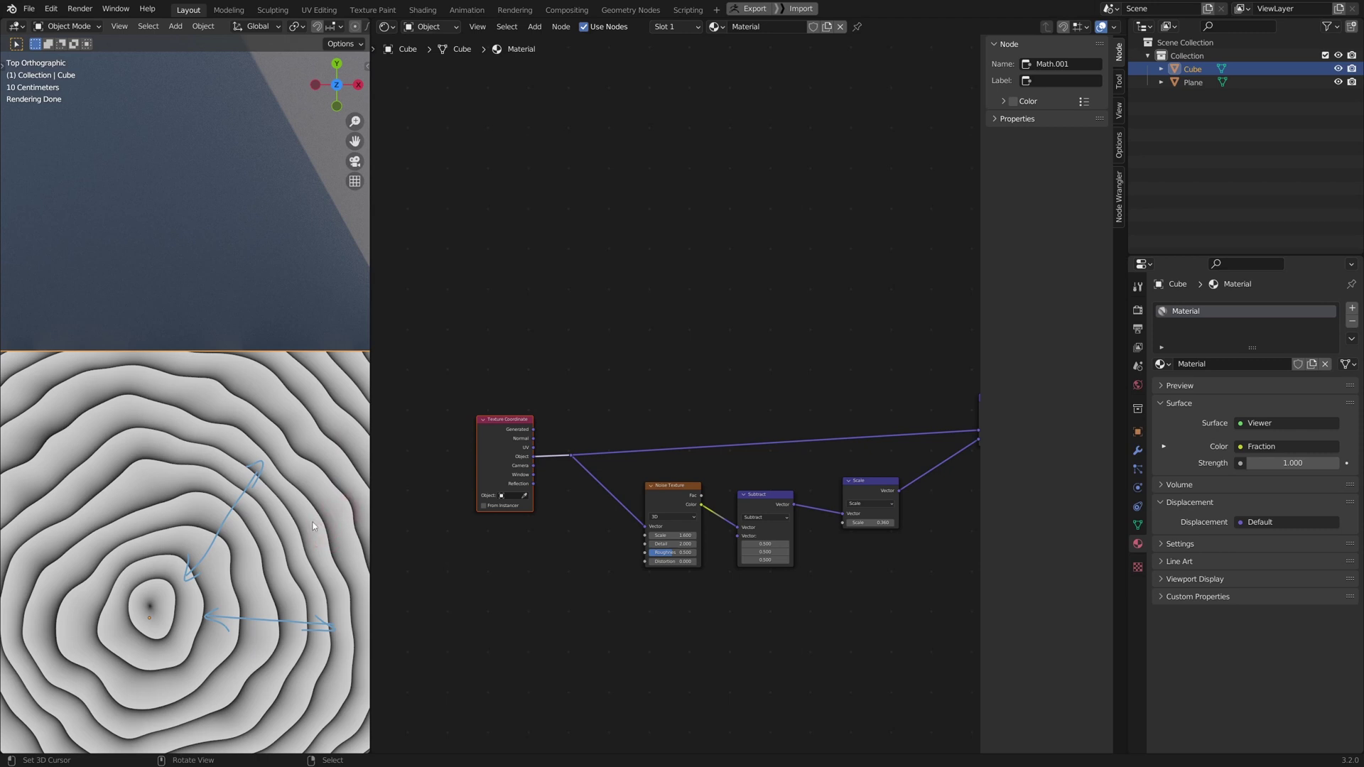
scroll(272, 569, "up", 1)
scroll(275, 589, "down", 1)
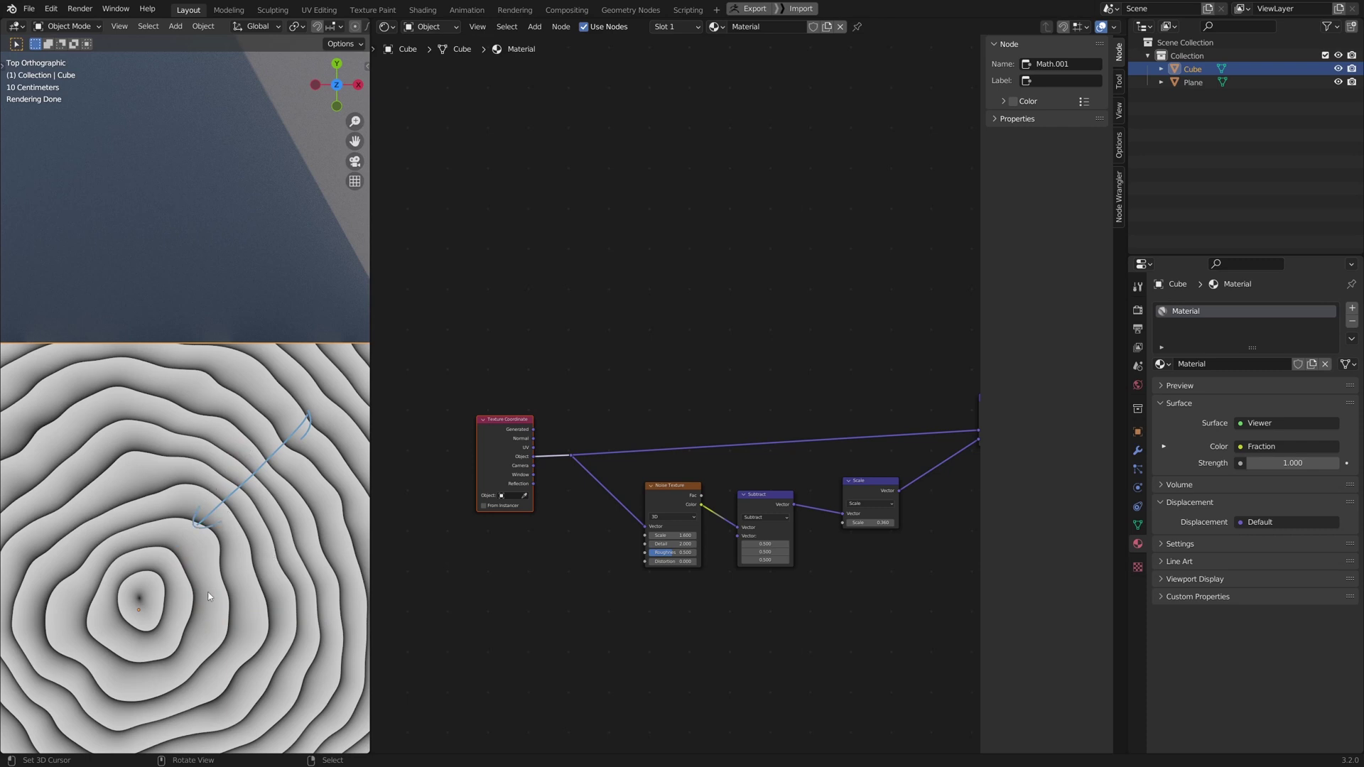
Move the Texture Coordinate node and its reroute further away from the Noise Texture to make room
scroll(616, 506, "up", 2)
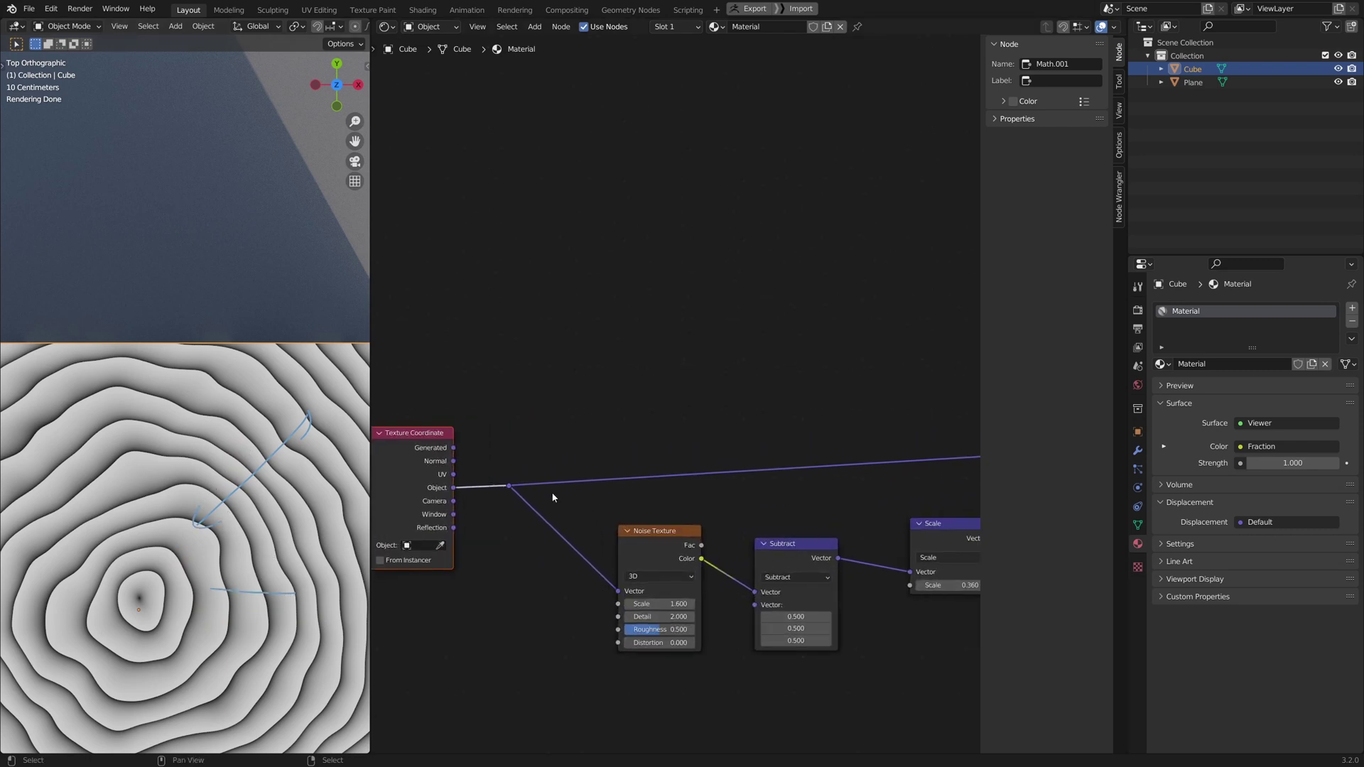
middle_click_drag(555, 466, 571, 456)
left_click_drag(576, 358, 457, 497)
key("g")
left_click(563, 409)
left_click(639, 487)
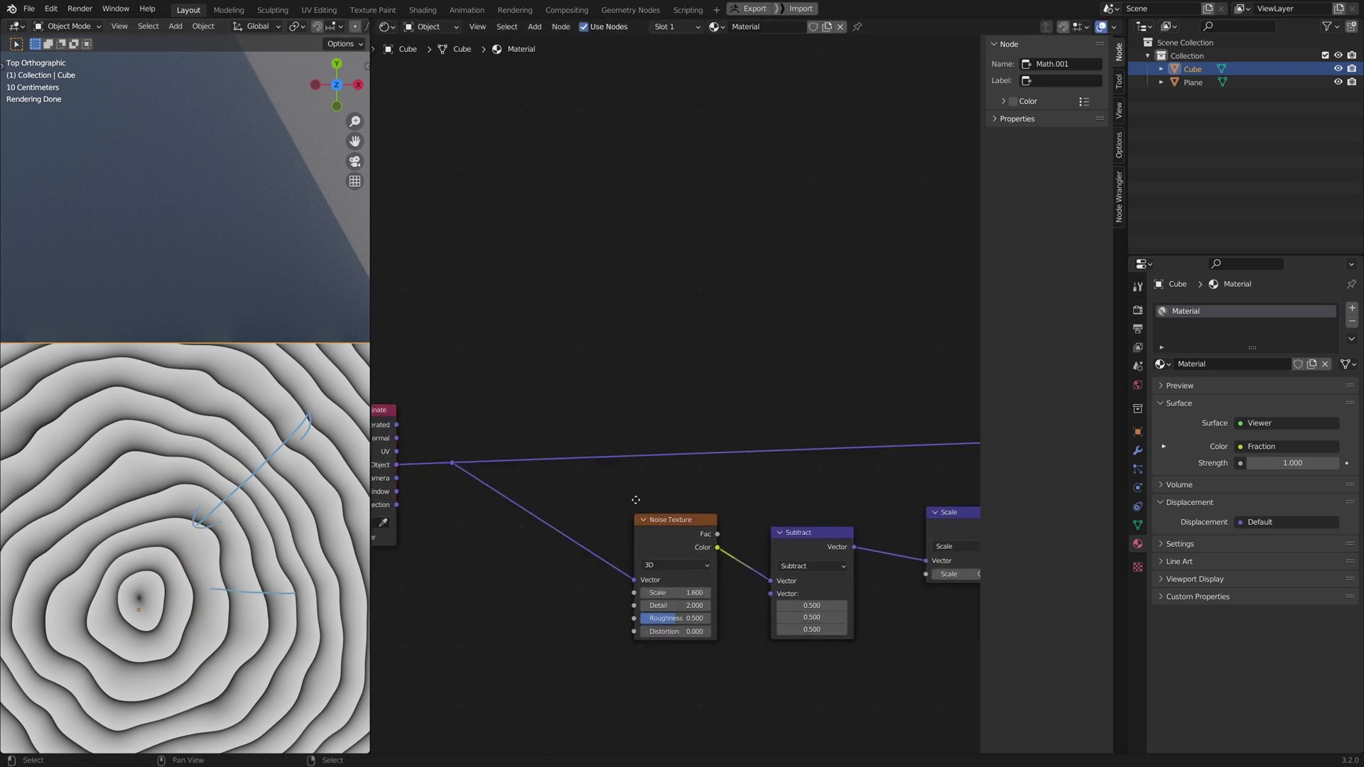
Duplicate the Subtract node, feed it from the Object reroute, and set it to Multiply by 1, 1, 0
middle_click_drag(675, 499, 675, 514)
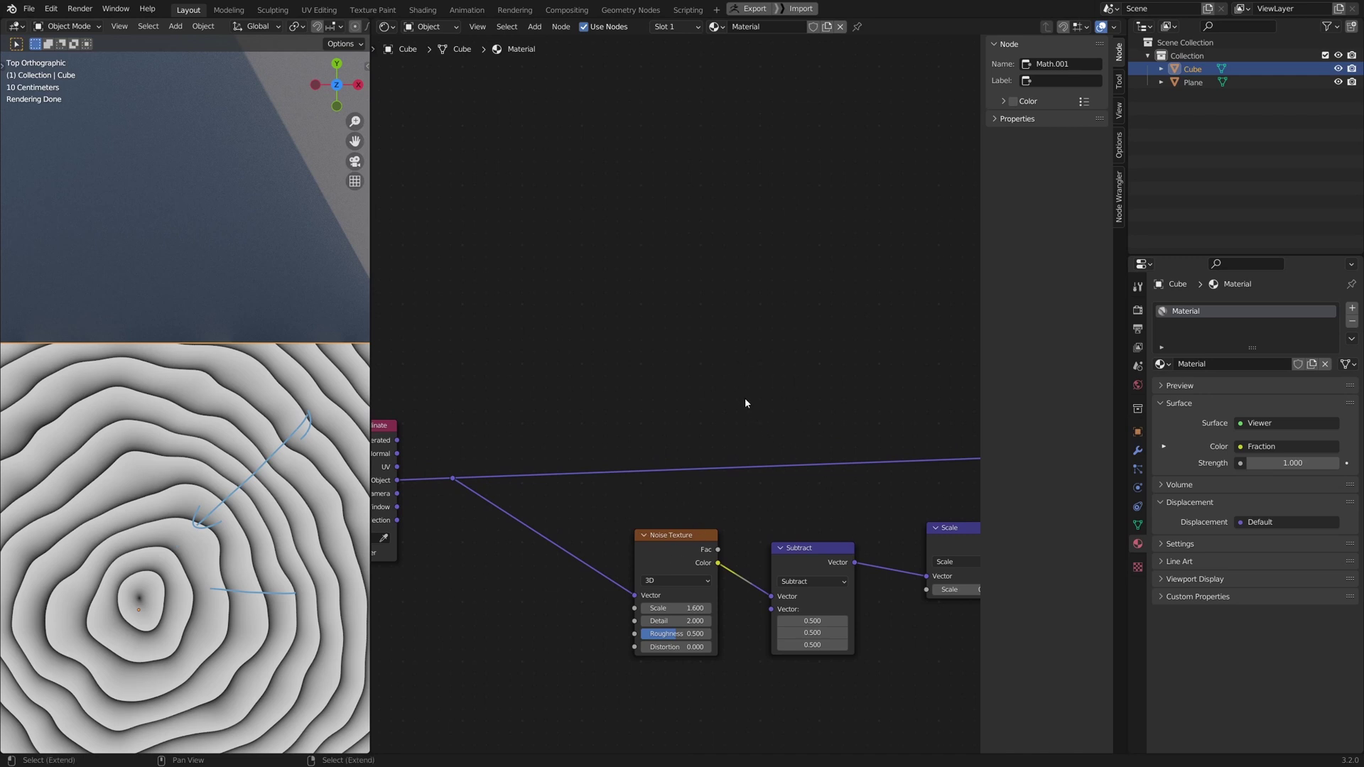
left_click(809, 552)
key("shift+d")
left_click(687, 281)
right_click_drag(456, 477, 665, 357, "alt")
left_click(707, 314)
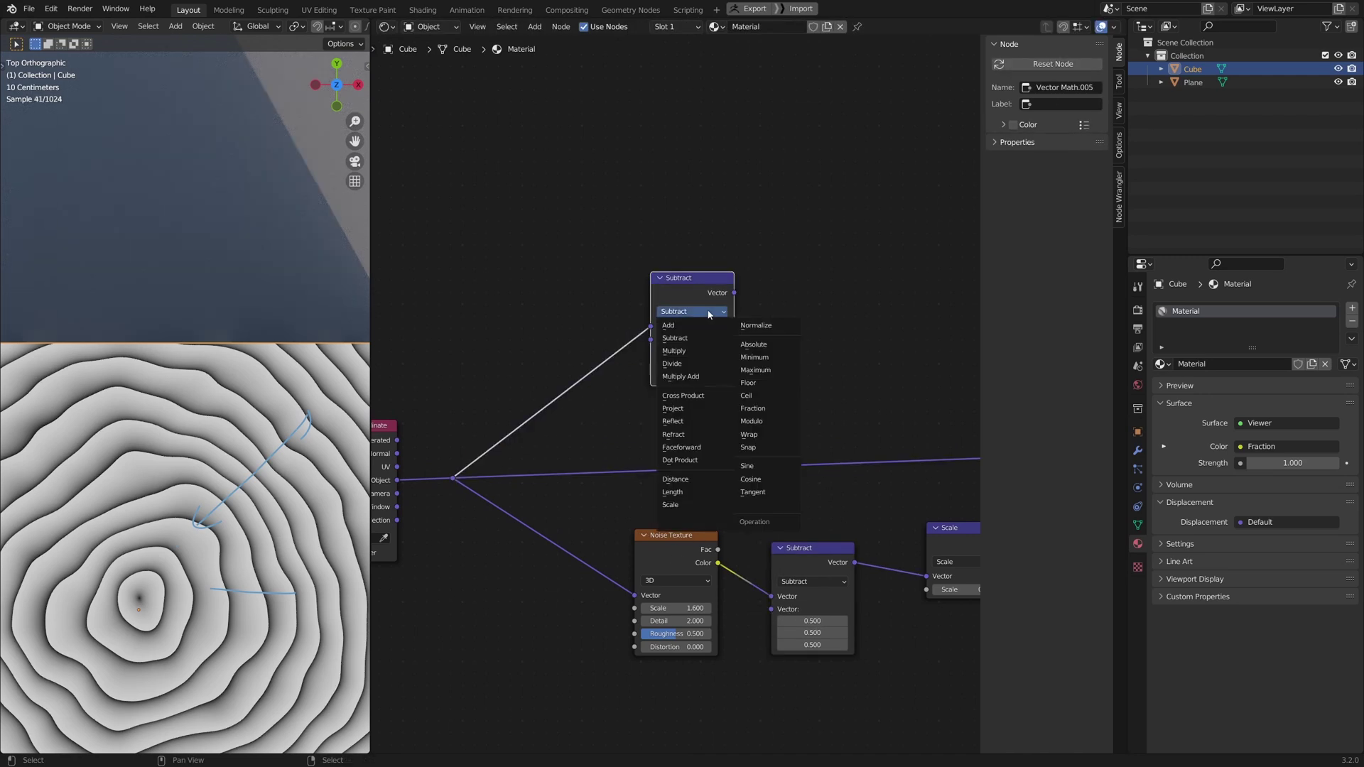
left_click(694, 353)
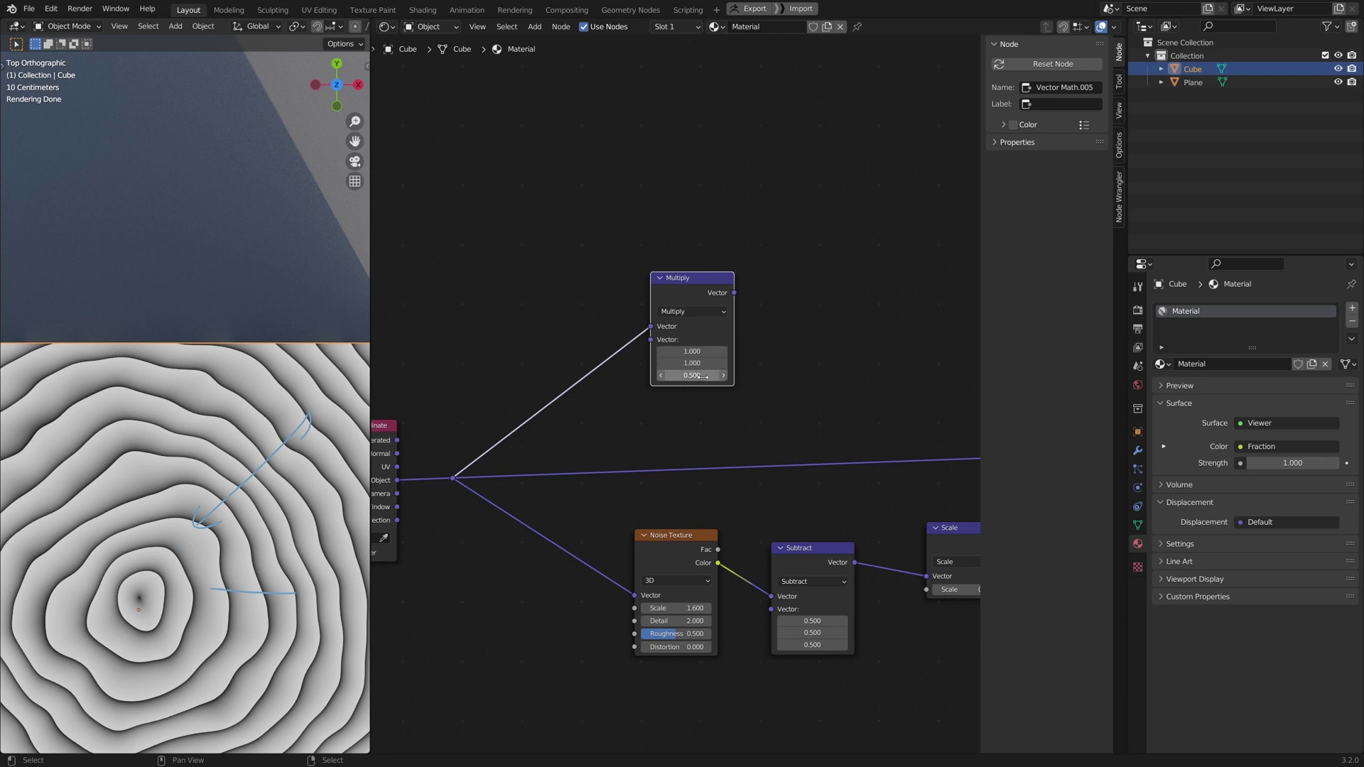
middle_click_drag(812, 352, 690, 366)
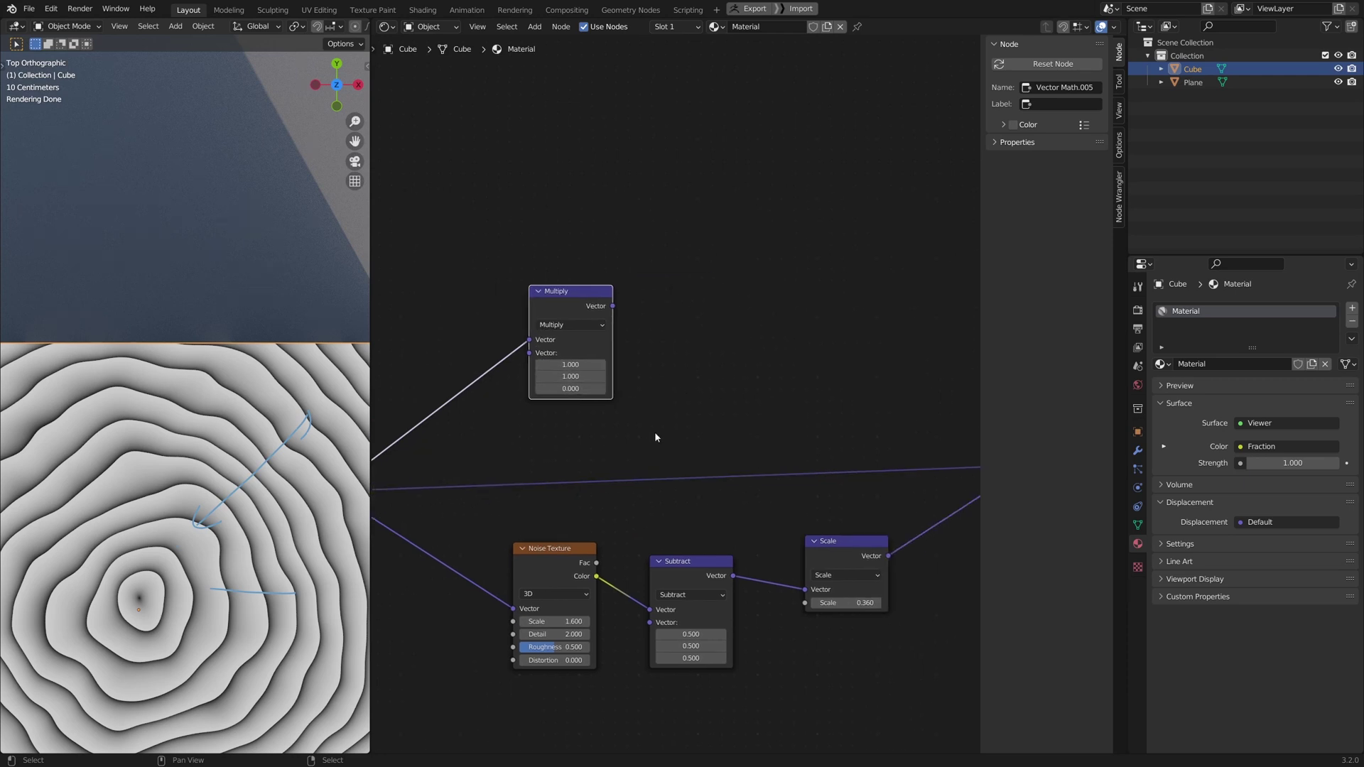
Duplicate the new Multiply node, link the original's output into the copy, and set the copy to Normalize
key("shift+d")
left_click(700, 307)
right_click_drag(611, 297, 680, 306, "alt")
left_click(719, 326)
left_click(720, 327)
left_click(702, 329)
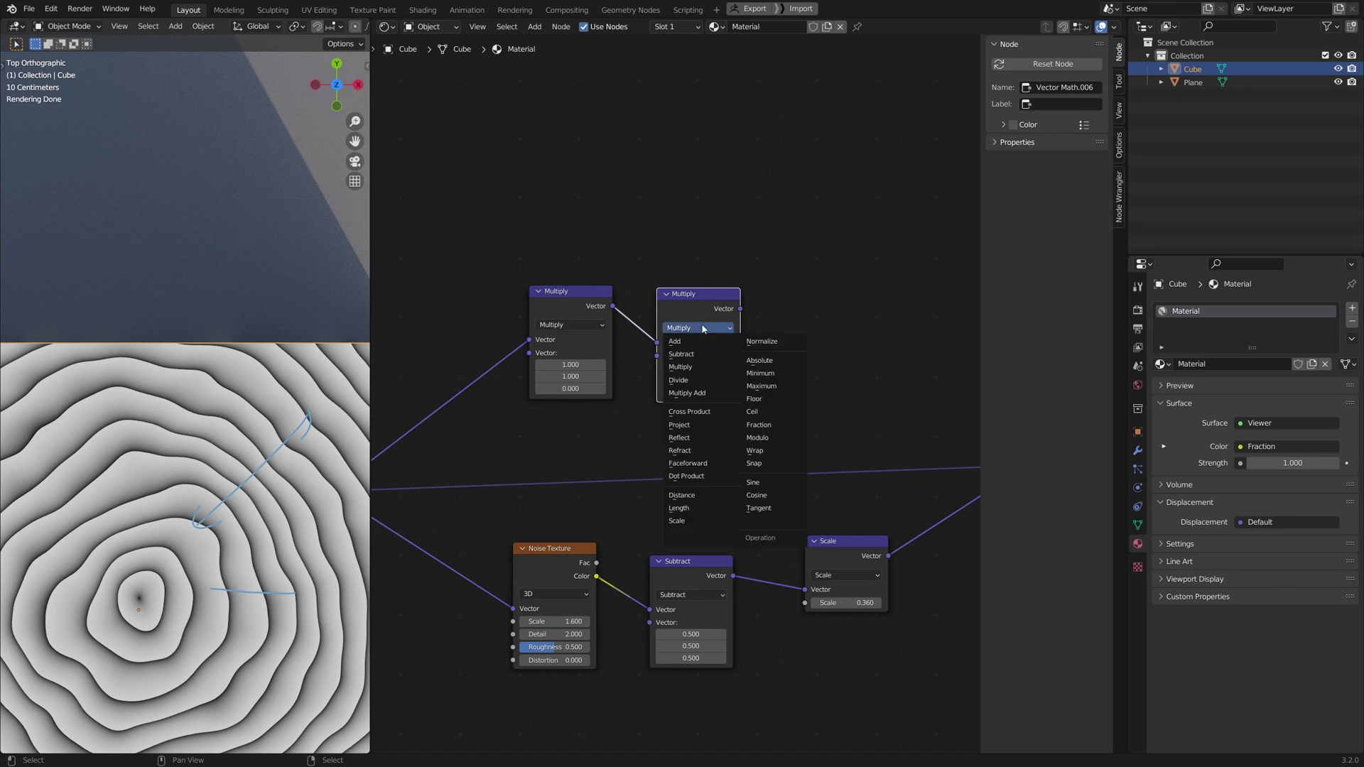
left_click(758, 346)
Insert a duplicated vector node set to Multiply between Scale and Add, with the Normalize output as its second vector
middle_click_drag(724, 321, 620, 330)
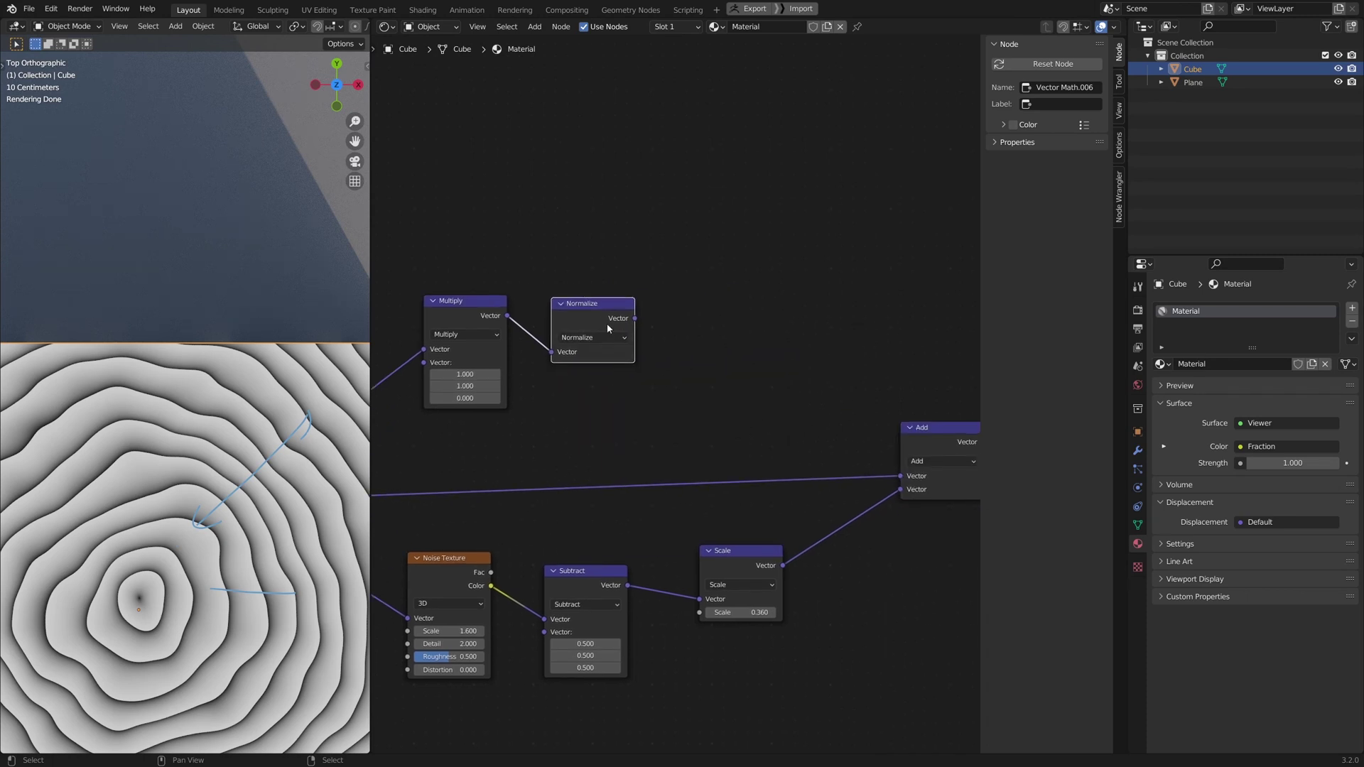
key("shift+d")
left_click(878, 524)
left_click(872, 545)
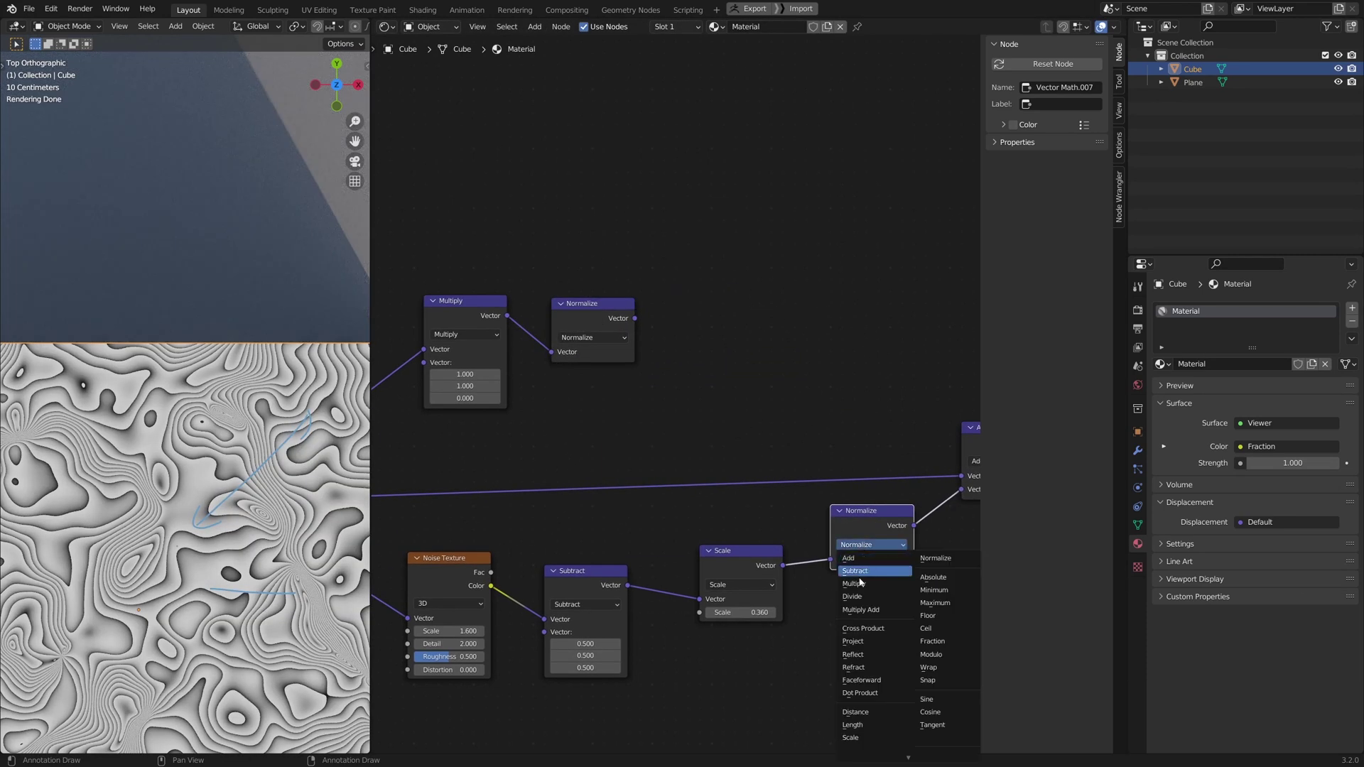
left_click(860, 584)
left_click_drag(635, 319, 830, 572)
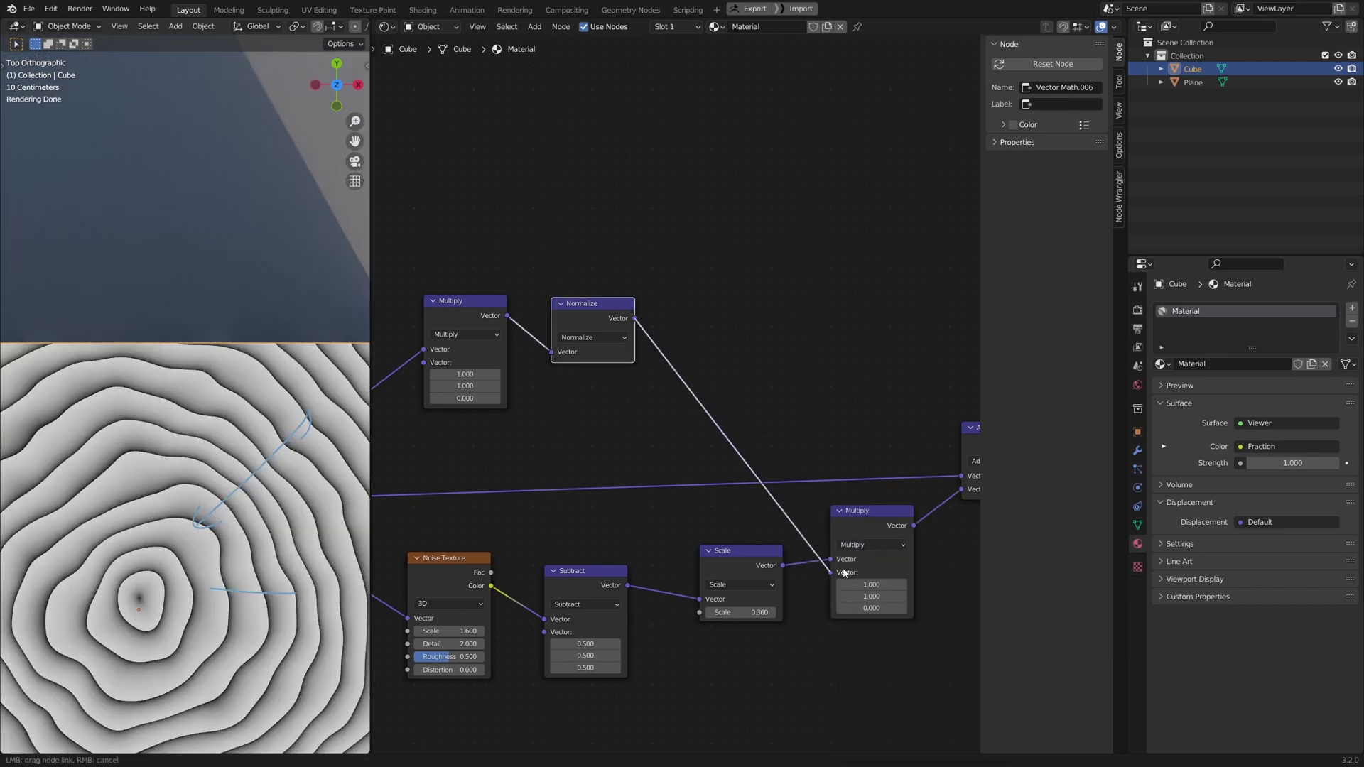
Preview the Scale, new Multiply and Fraction node outputs on the block in turn
left_click_drag(735, 548, 722, 557)
left_click(725, 562, "ctrl+shift")
middle_click_drag(857, 528, 745, 538)
left_click(745, 542, "ctrl+shift")
scroll(865, 531, "down", 1)
middle_click_drag(875, 511, 751, 504)
left_click(617, 456, "ctrl+shift")
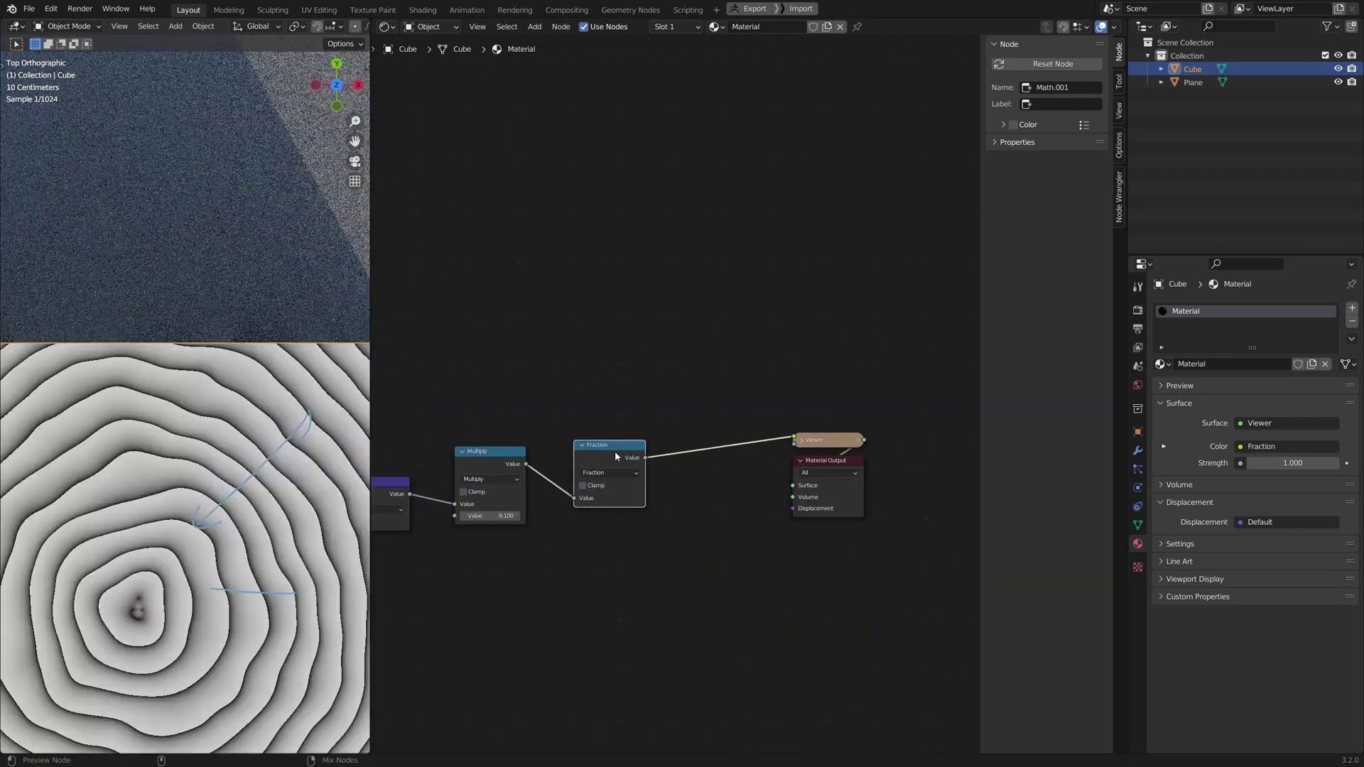
Set the Scale node's factor to 0.22 to adjust the noise distortion
middle_click_drag(615, 493, 977, 556)
middle_click_drag(660, 619, 716, 556)
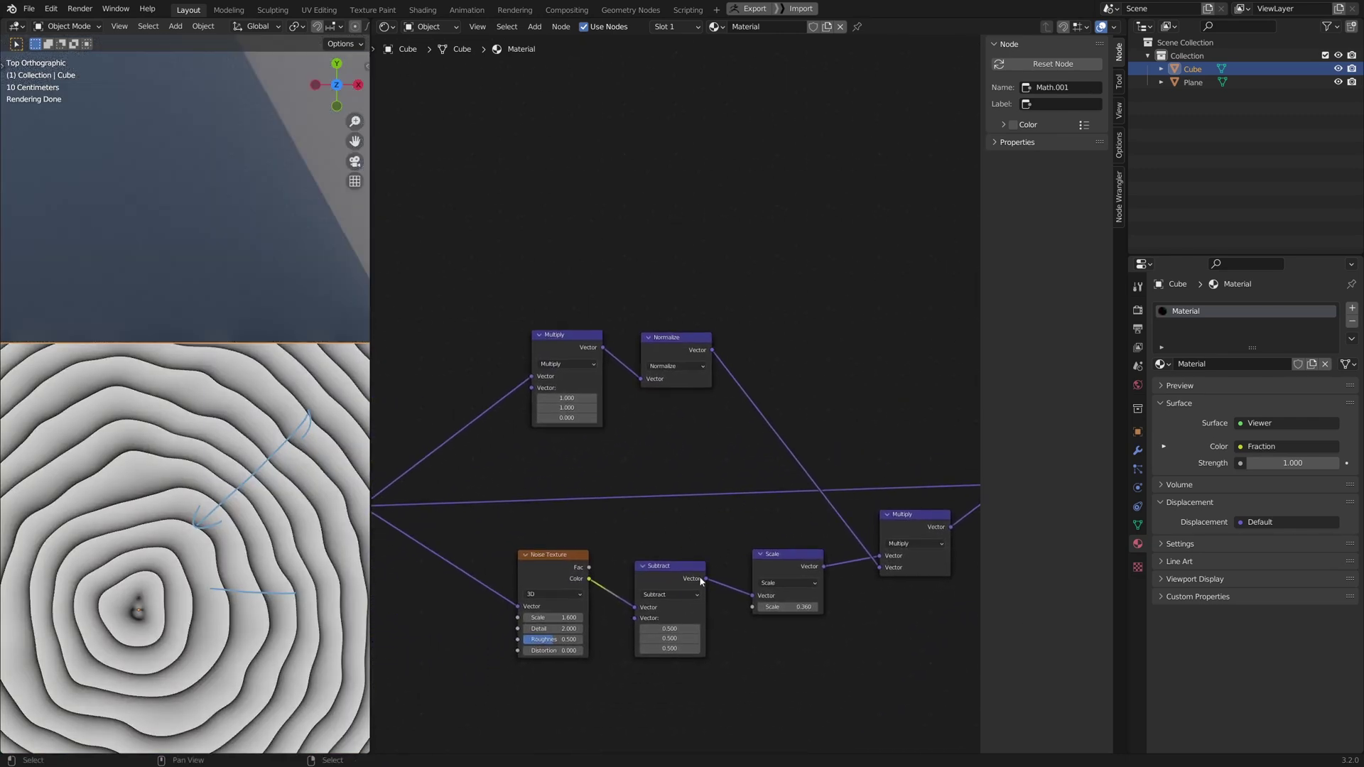
scroll(271, 561, "up", 1)
mouse_move(782, 607)
left_mouse_down()
mouse_move(838, 608)
mouse_move(792, 608)
left_mouse_up()
Move the Multiply and Normalize nodes together below the noise chain
scroll(619, 461, "down", 4)
middle_click_drag(609, 503, 692, 429)
left_click_drag(645, 224, 791, 295)
key("g")
left_click(788, 556)
left_click(755, 547)
Join the object links to the noise and Multiply nodes with a shared reroute, and reposition the reroute, final Multiply and Scale nodes
right_click_drag(593, 442, 546, 499, "shift")
left_click_drag(576, 472, 579, 526)
left_click_drag(920, 426, 918, 508)
left_click_drag(831, 456, 820, 465)
Move the Texture Coordinate node and its first reroute further from the noise nodes to free space between them
middle_click_drag(270, 625, 201, 451)
scroll(249, 538, "down", 7)
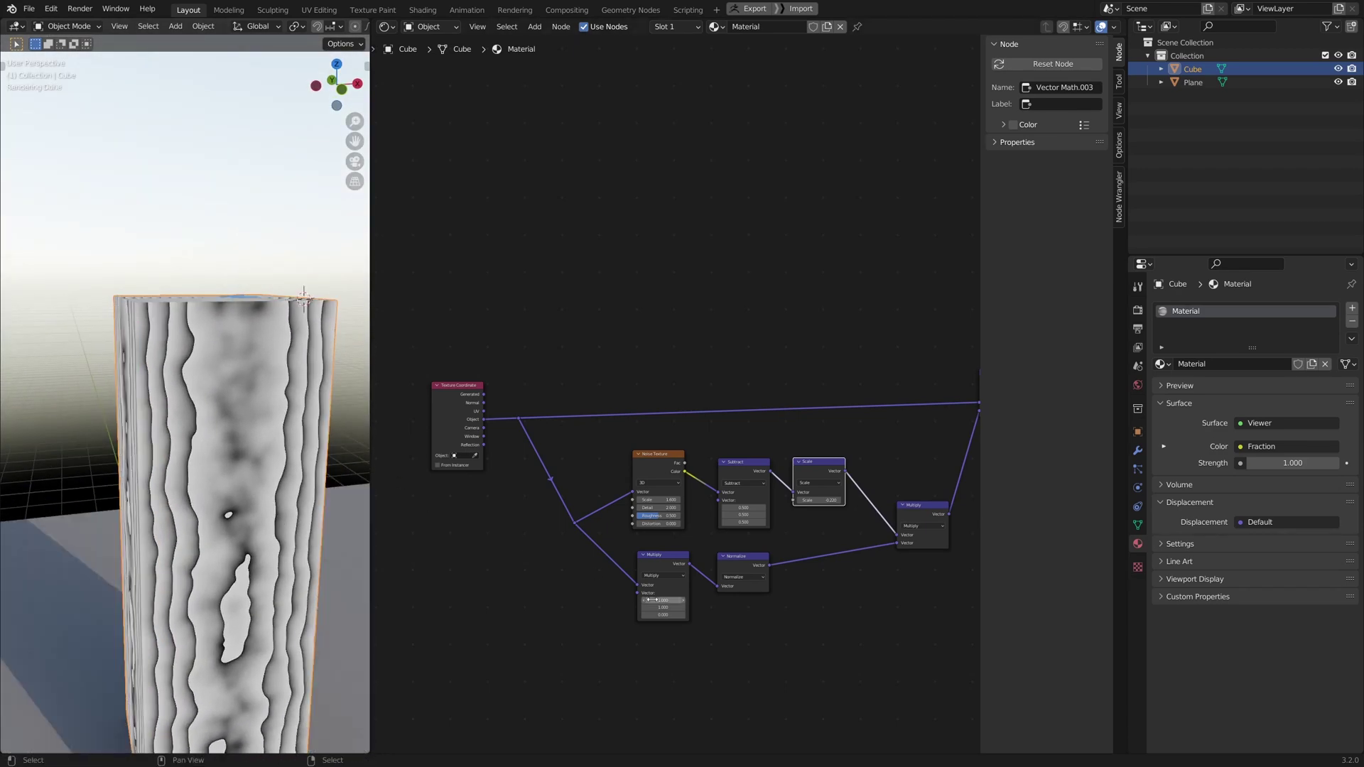
scroll(652, 601, "up", 2)
middle_click_drag(242, 540, 253, 643)
left_click_drag(700, 322, 424, 702)
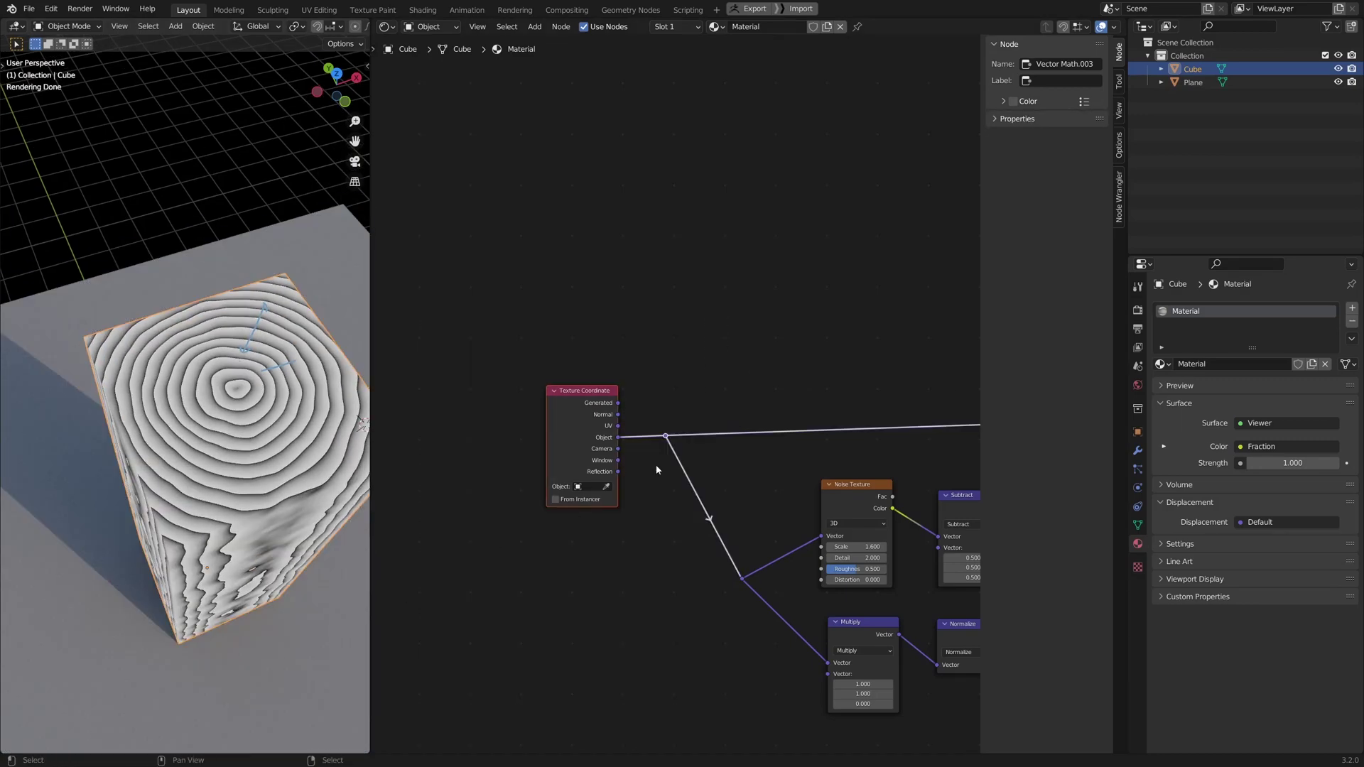
key("g")
left_click(600, 425)
middle_click_drag(215, 633, 197, 557)
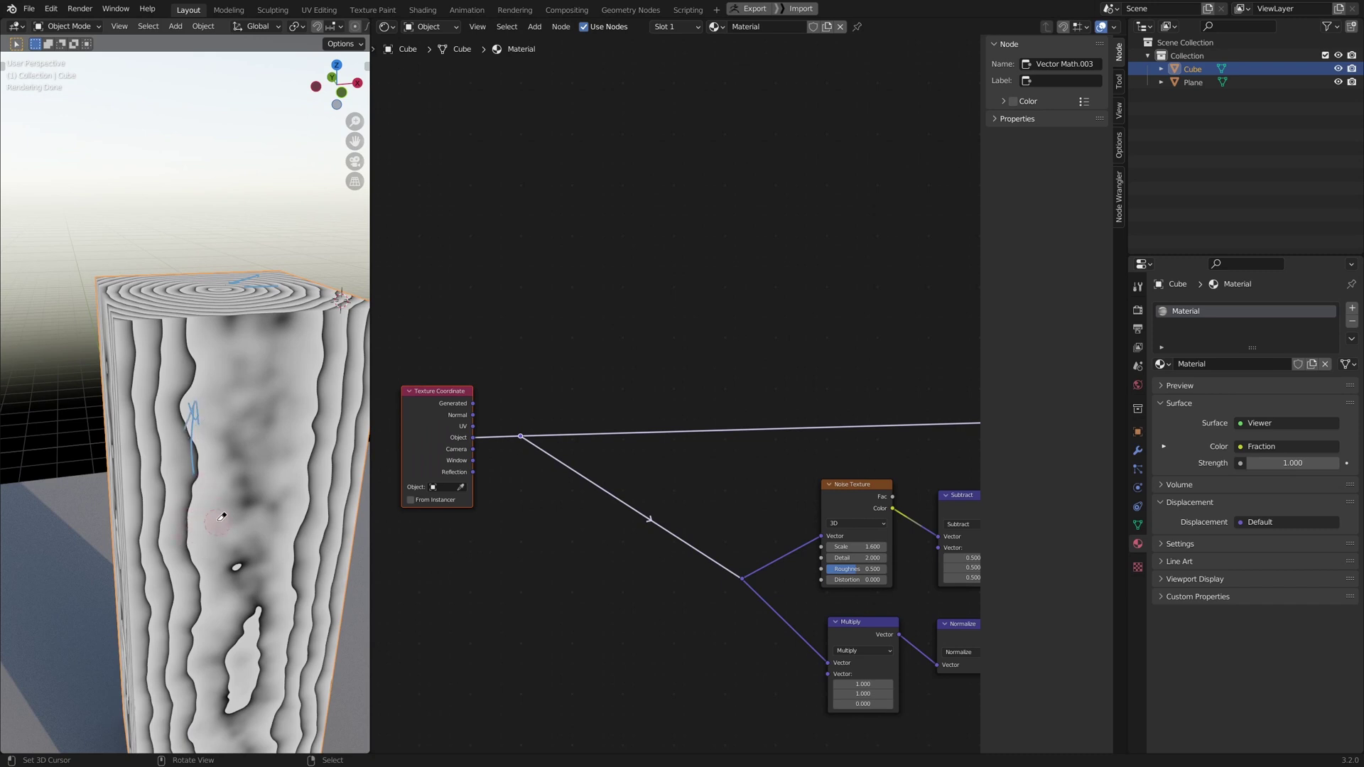
Add a Combine XYZ node below the object link between the Texture Coordinate and noise nodes
key("shift+a")
mouse_move(565, 570)
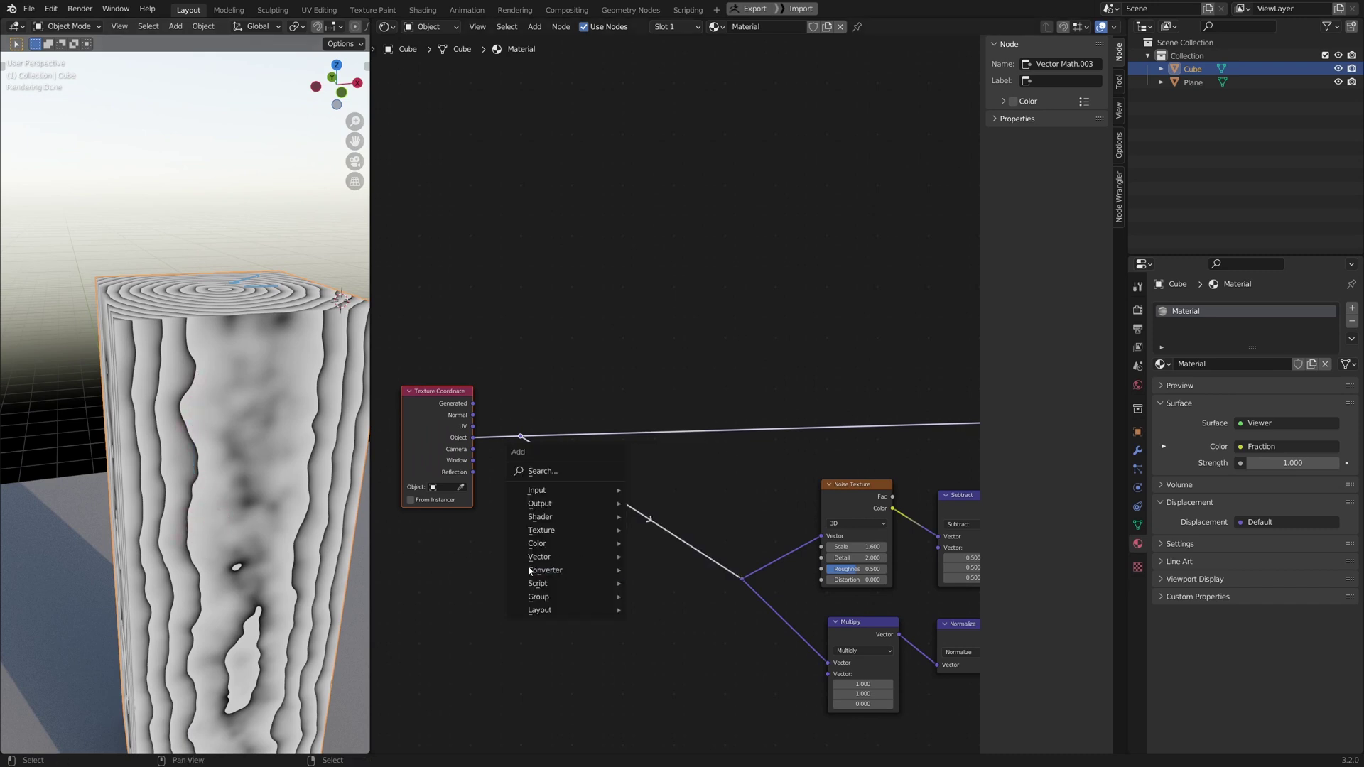
left_click(671, 450)
left_click(643, 582)
scroll(649, 642, "up", 2)
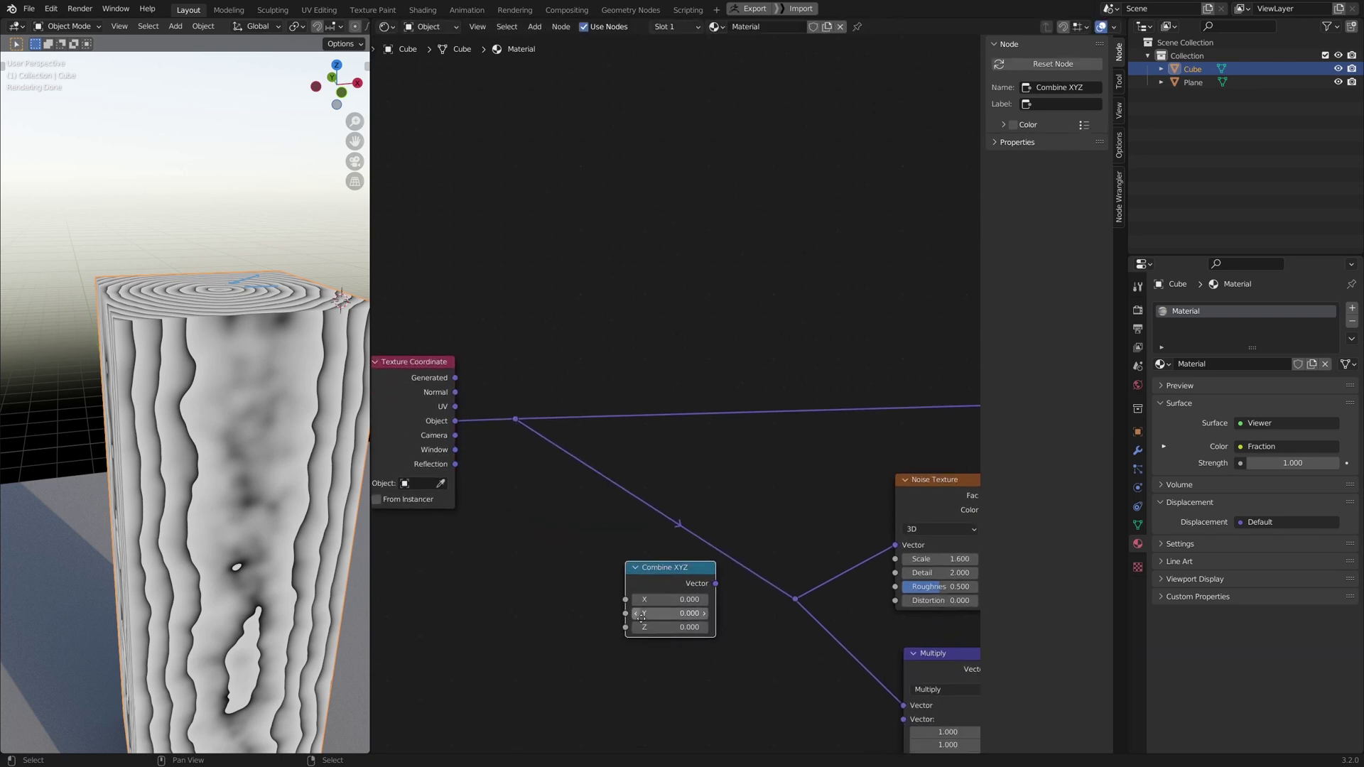
middle_click_drag(572, 626, 625, 619)
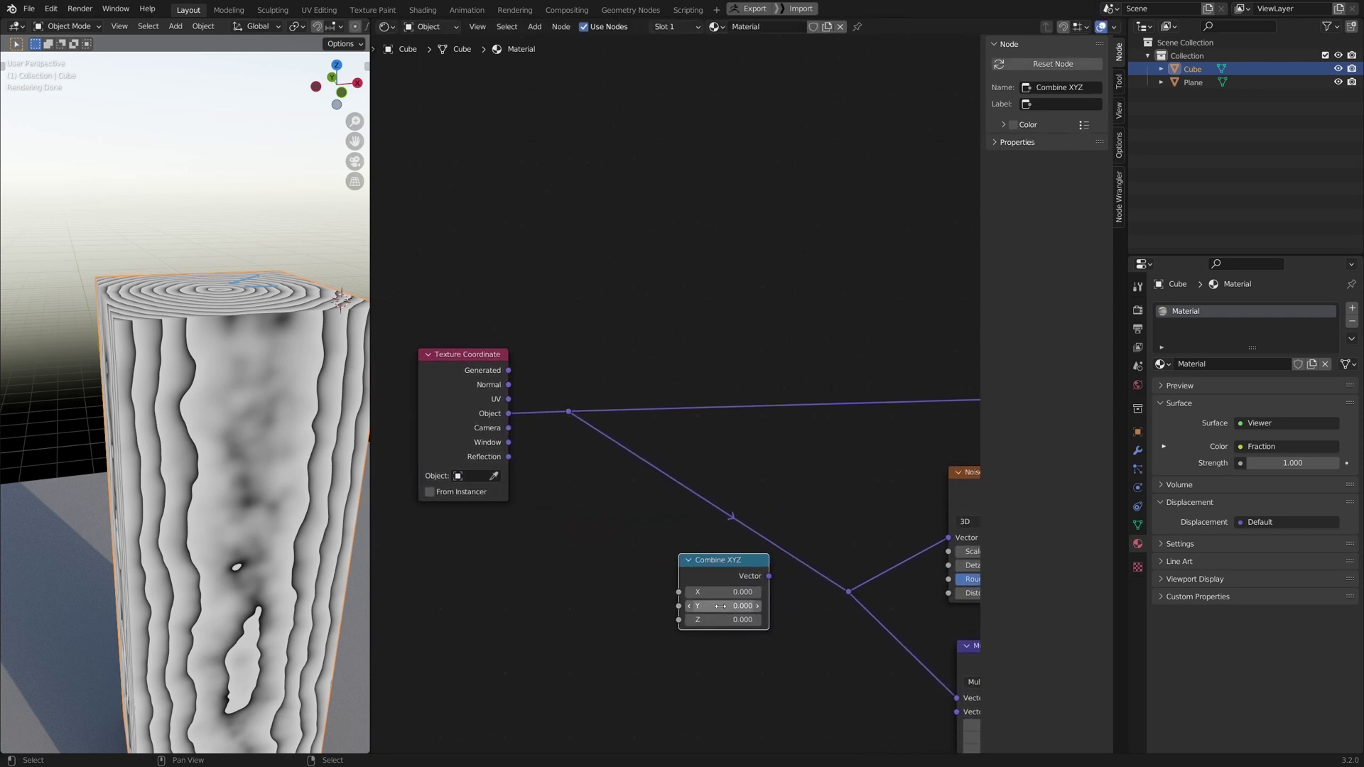
Add a Value node beside the Combine XYZ node and label it XY scale
middle_click_drag(721, 607, 739, 598)
key("shift+a")
mouse_move(490, 461)
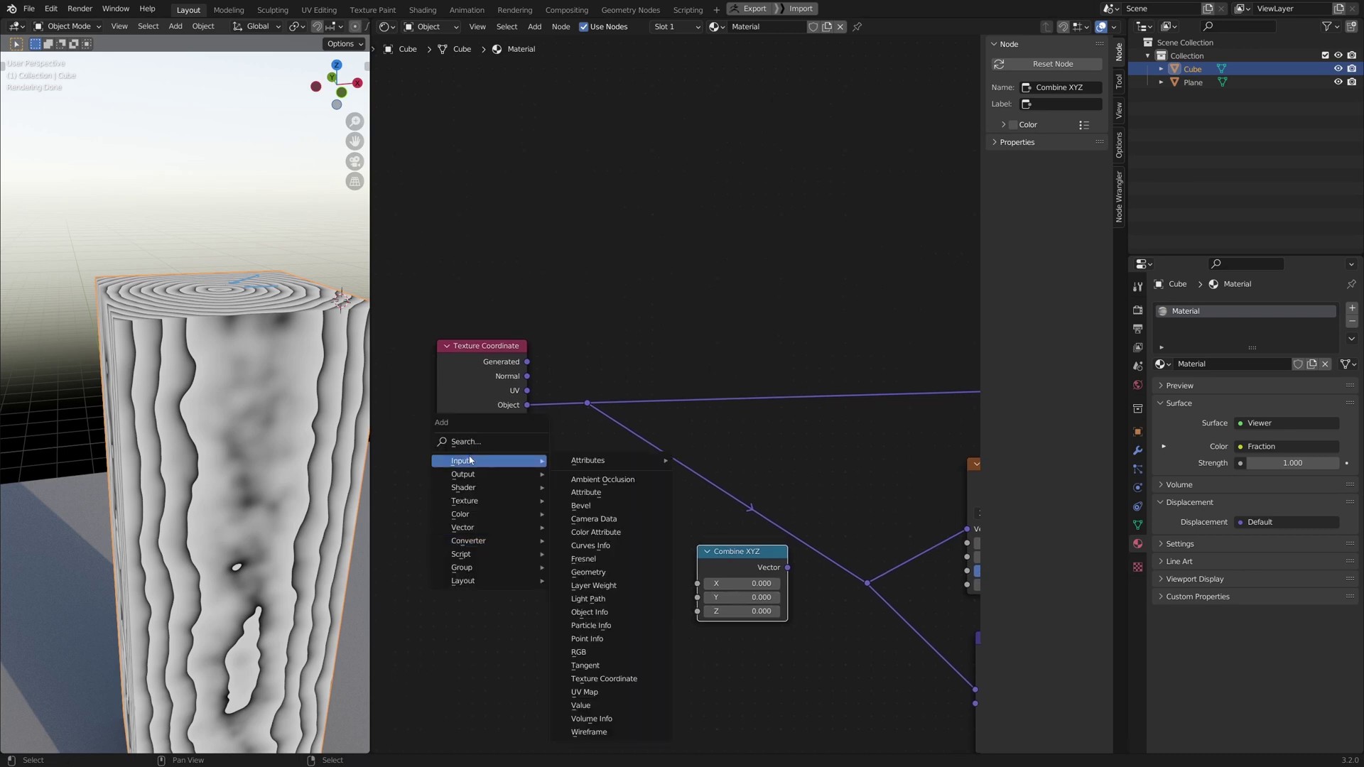
left_click(581, 706)
left_click(540, 554)
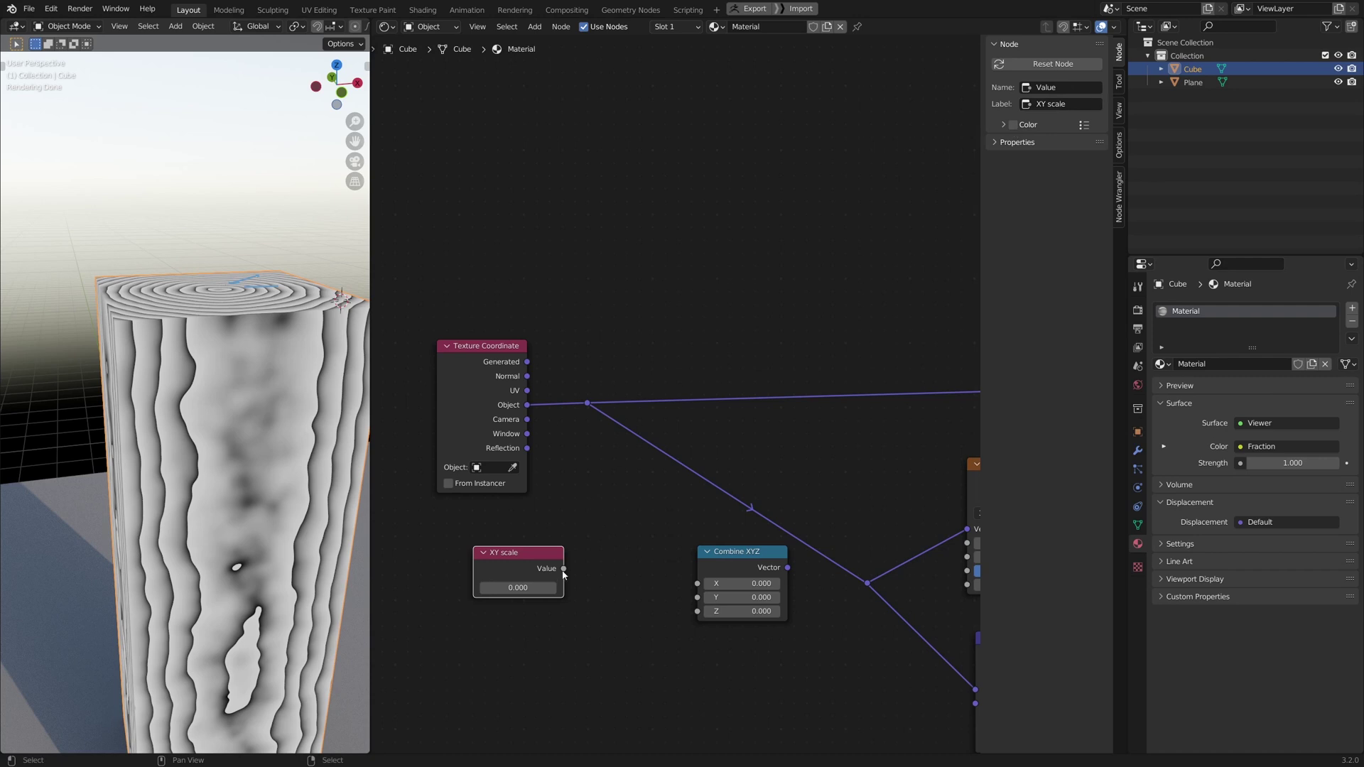
Link the XY scale value through a reroute into Combine XYZ's X and Y inputs and set it to 1
right_click_drag(663, 593, 653, 571, "shift")
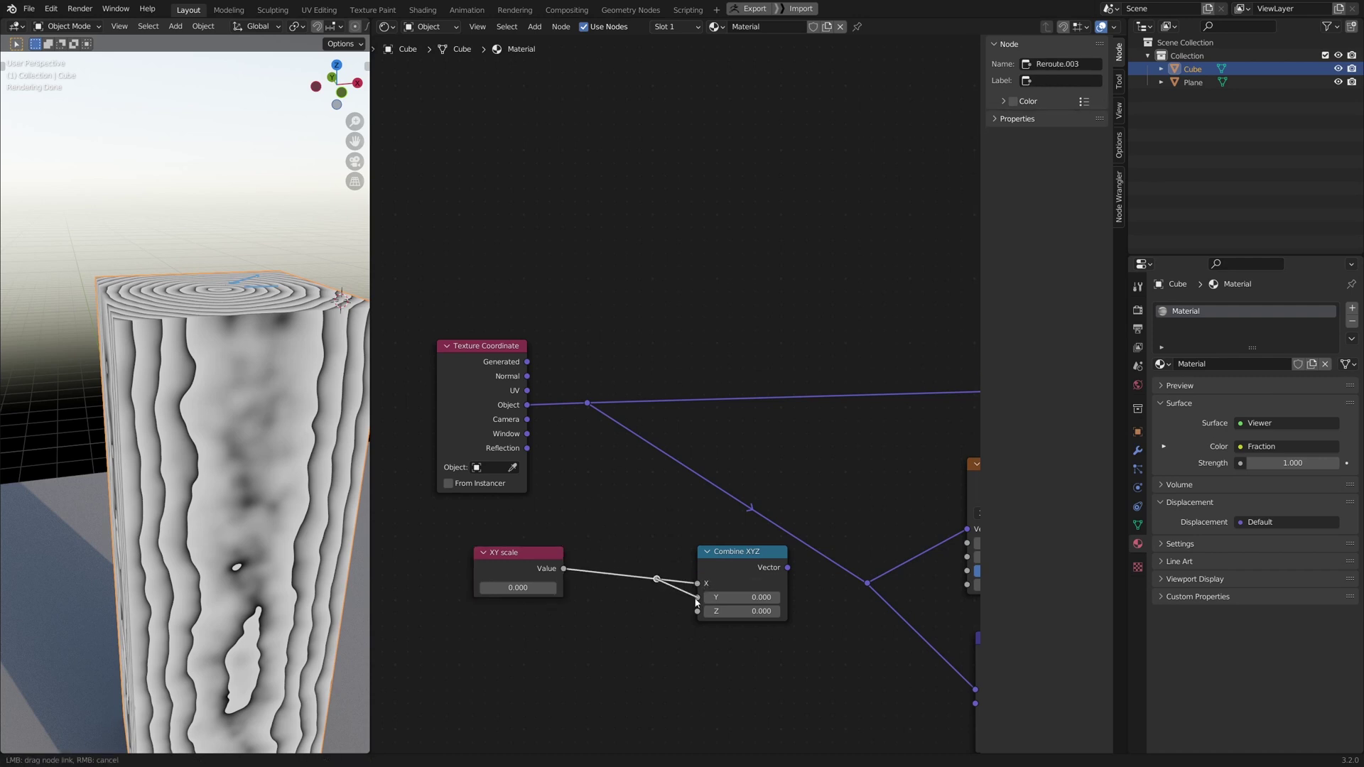
left_click(530, 598)
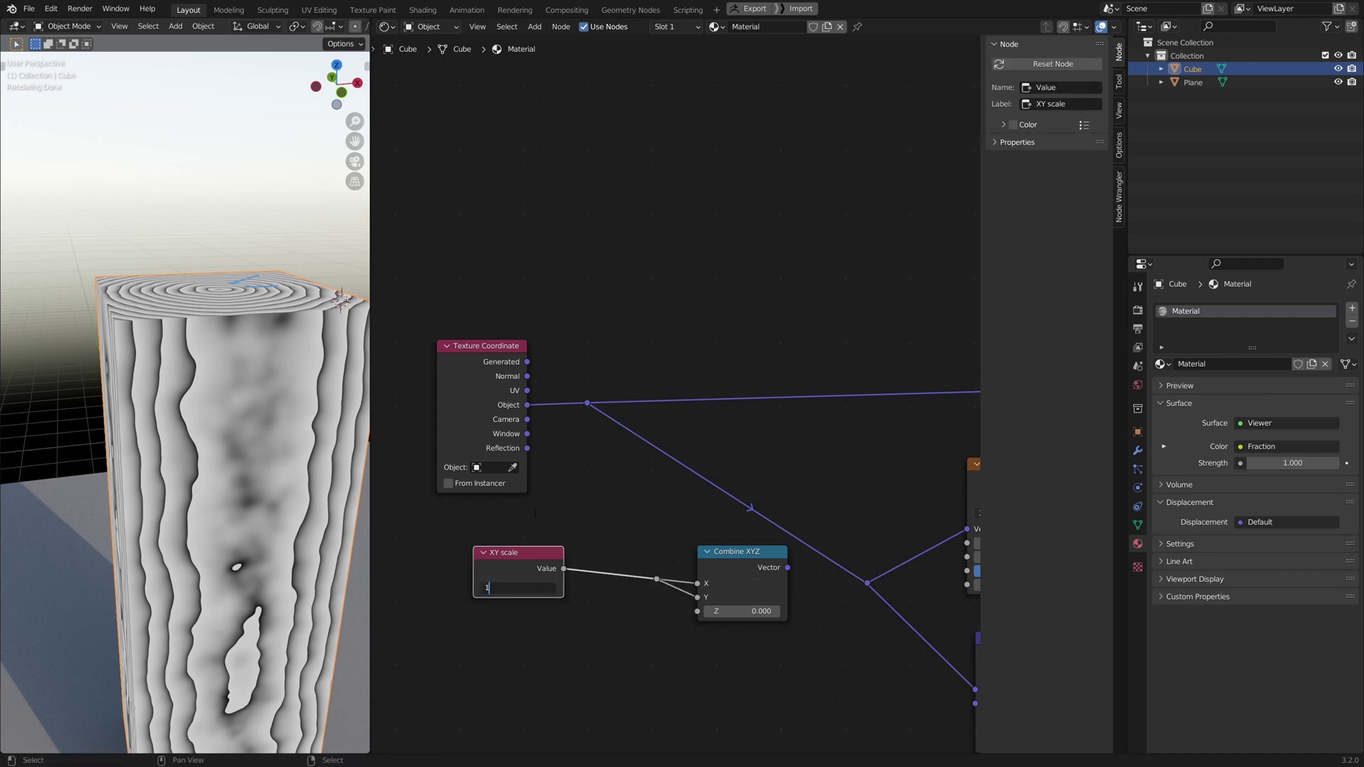
mouse_move(509, 568)
left_mouse_down()
mouse_move(527, 582)
mouse_move(518, 574)
left_mouse_up()
Set the Z value of the Combine XYZ node to 0.2
middle_click_drag(692, 669, 578, 676)
scroll(578, 676, "up", 2)
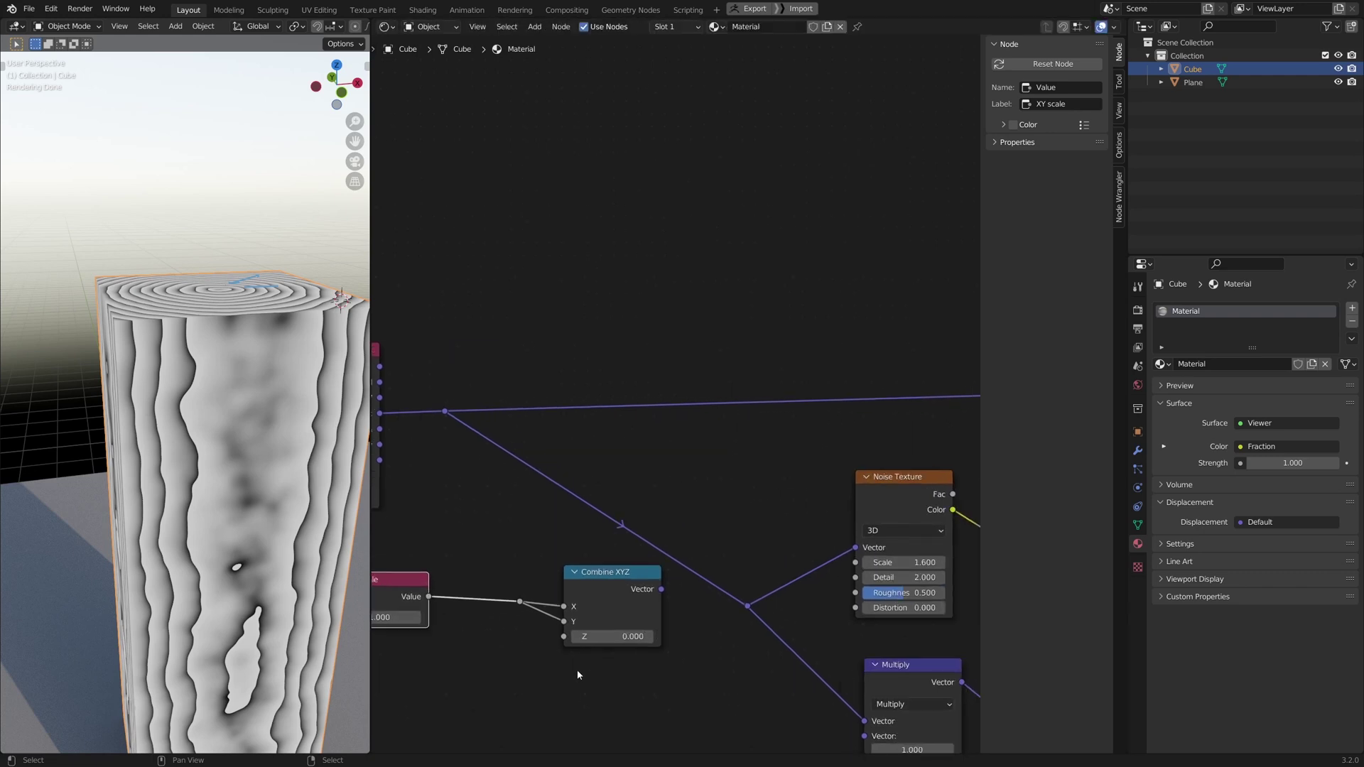
left_click(601, 657)
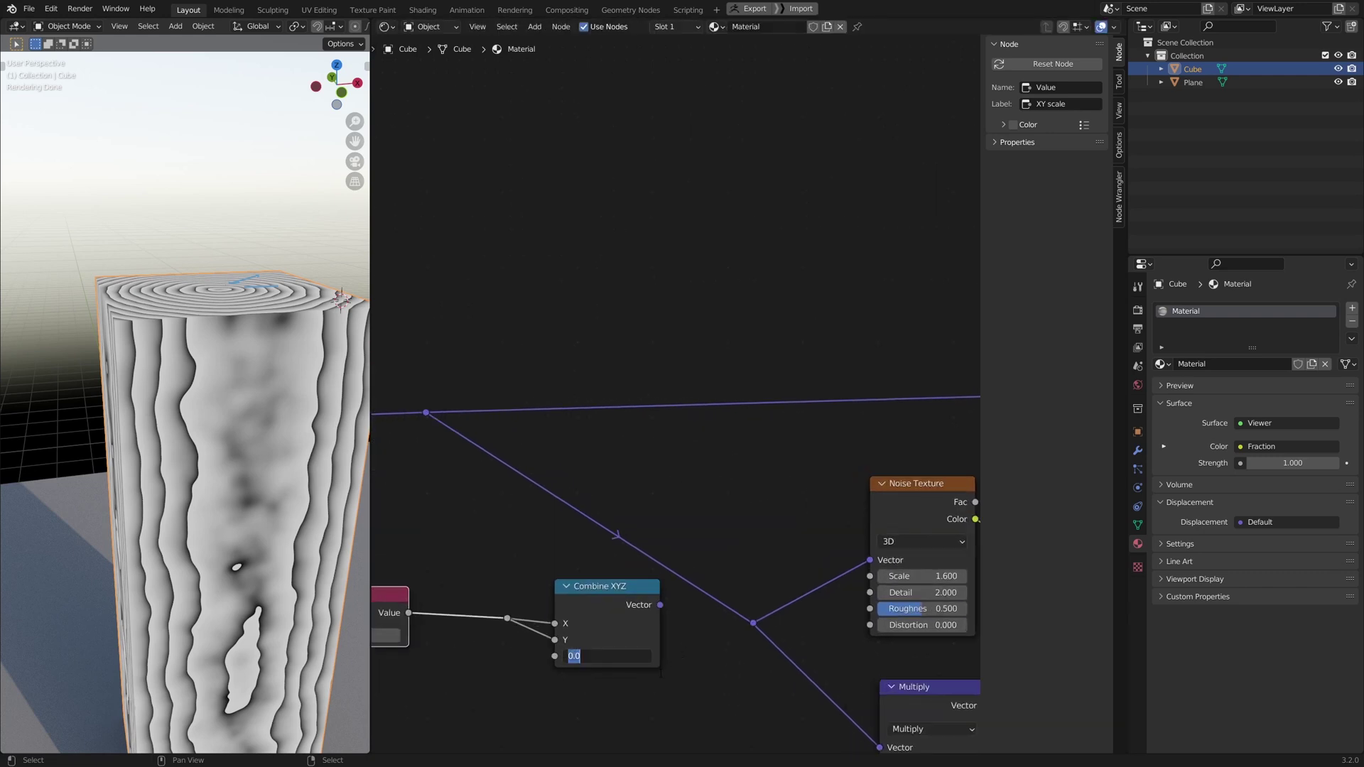
scroll(740, 629, "down", 1)
Move the XY scale, its reroute and the Combine XYZ node together away from the noise branch
middle_click_drag(686, 666, 719, 624)
middle_click_drag(701, 573, 738, 572)
left_click_drag(684, 553, 672, 554)
left_click_drag(461, 521, 655, 613)
left_click_drag(663, 574, 554, 597)
Insert a Vector Math node set to Multiply on the link to the shared reroute, with Combine XYZ as its second vector
key("shift+a")
mouse_move(731, 603)
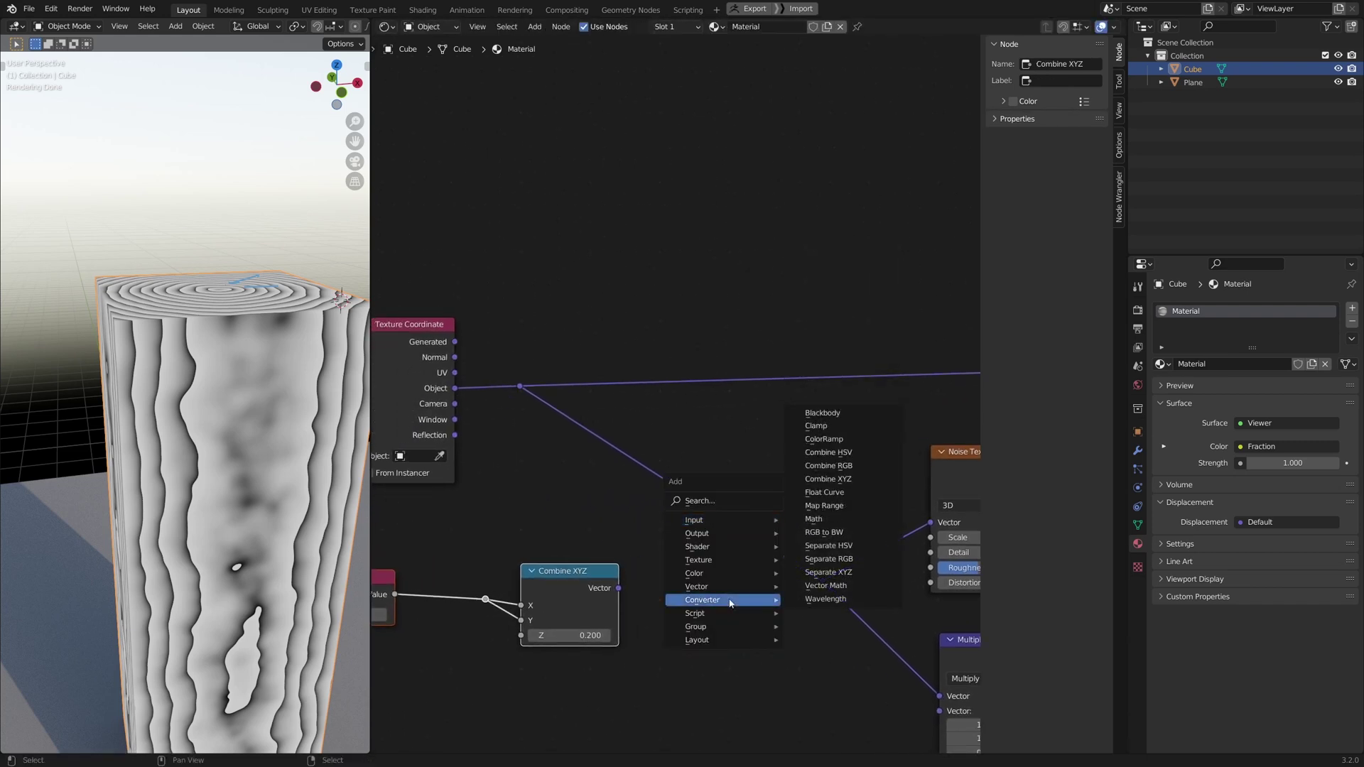
left_click(819, 589)
left_click(668, 498)
left_click(717, 542)
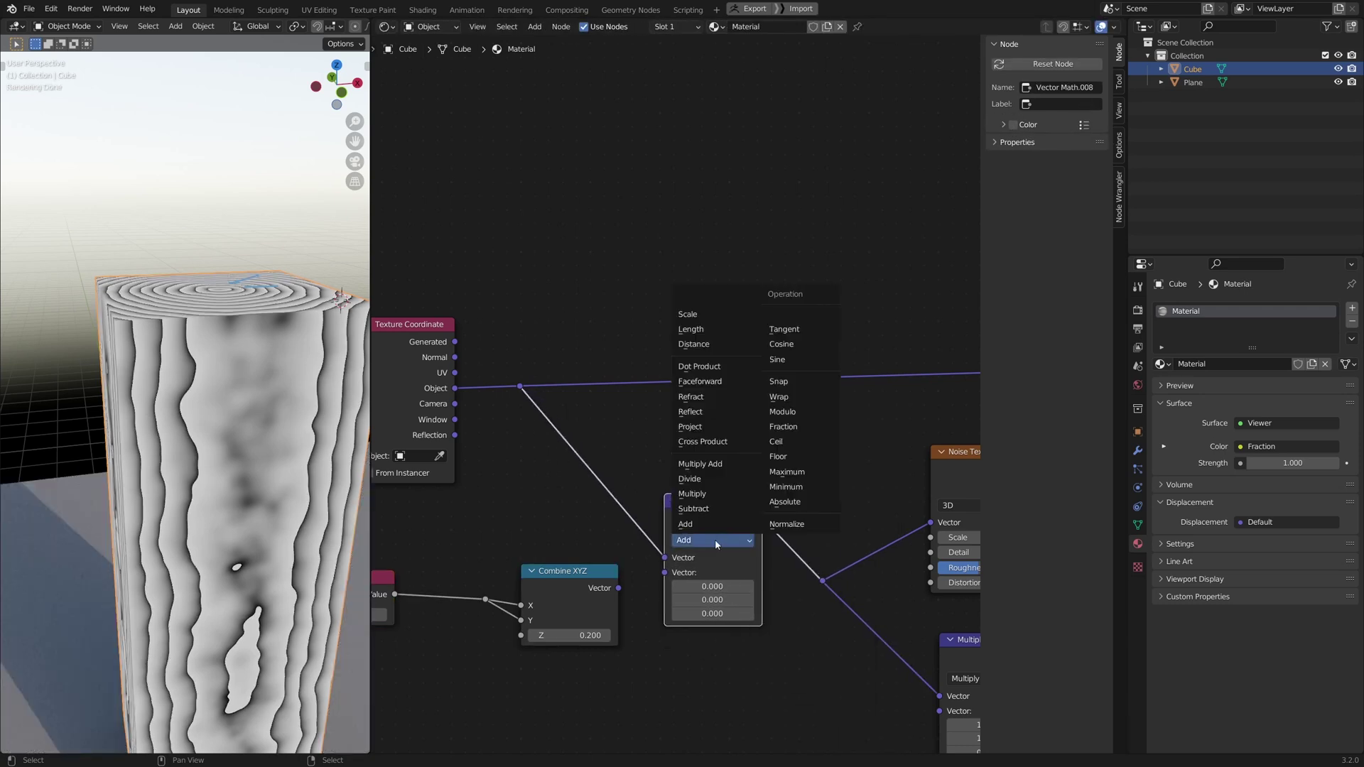
left_click(709, 502)
left_click_drag(619, 588, 665, 573)
Set the Combine XYZ node's Z to 0.51 and check the stretched noise pattern on the block's sides
scroll(278, 582, "down", 5)
middle_click_drag(249, 566, 219, 568)
scroll(219, 436, "up", 5)
middle_click_drag(218, 436, 207, 472)
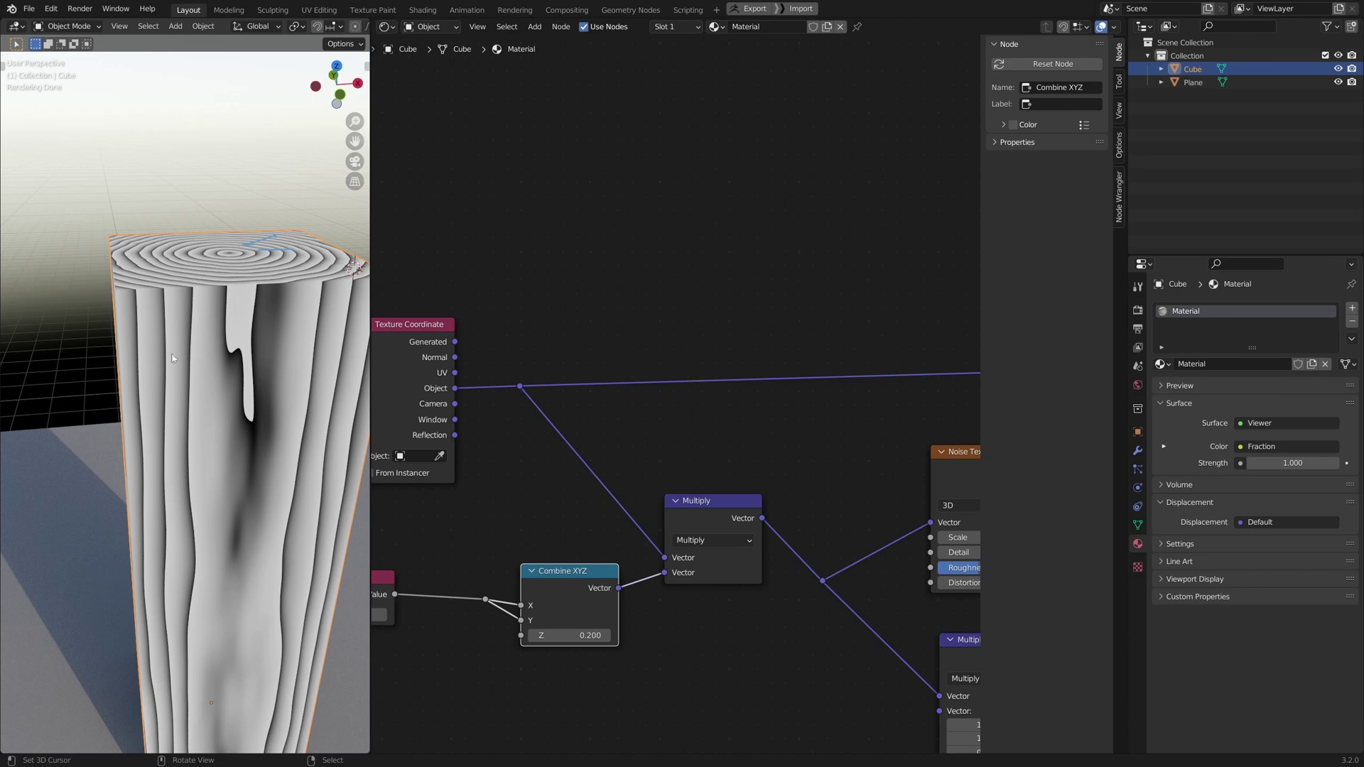
middle_click_drag(530, 634, 677, 645)
scroll(677, 645, "up", 2)
left_click_drag(742, 646, 866, 646)
middle_click_drag(60, 470, 246, 488)
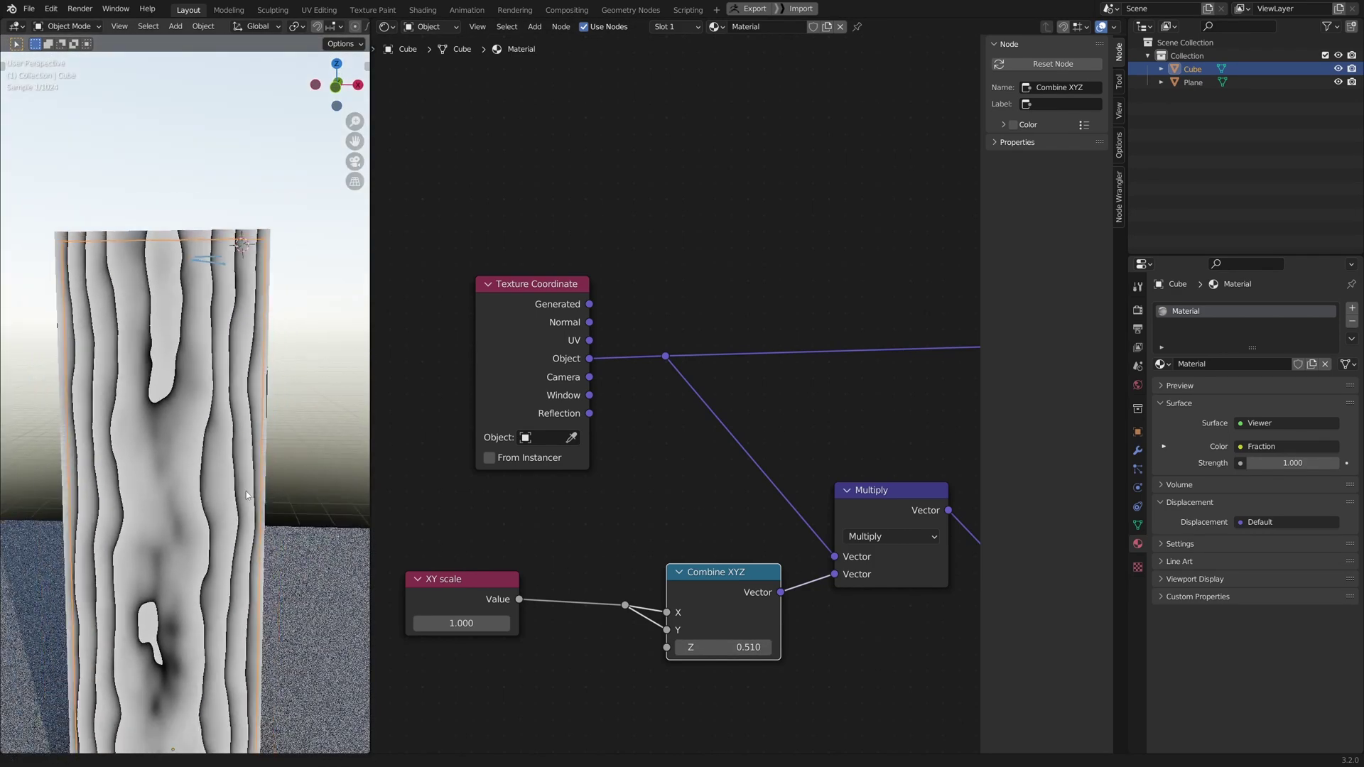
scroll(246, 487, "down", 4)
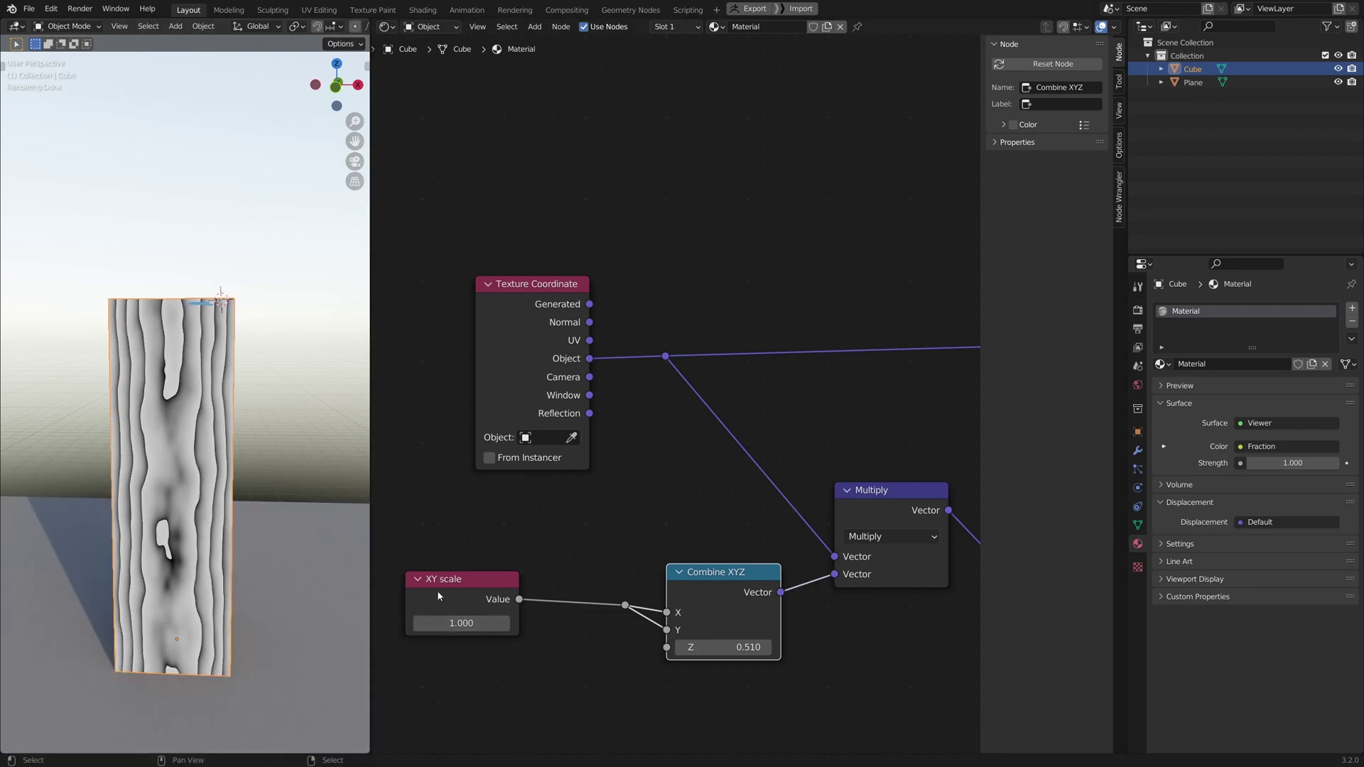
Set the XY scale value to 1.8 and check the rings on the block's top and sides
middle_click_drag(246, 478, 244, 579)
scroll(244, 579, "up", 4)
left_click_drag(467, 628, 609, 628)
middle_click_drag(132, 461, 188, 426)
left_click(461, 623)
type("2")
key("Return")
left_click_drag(462, 623, 448, 623)
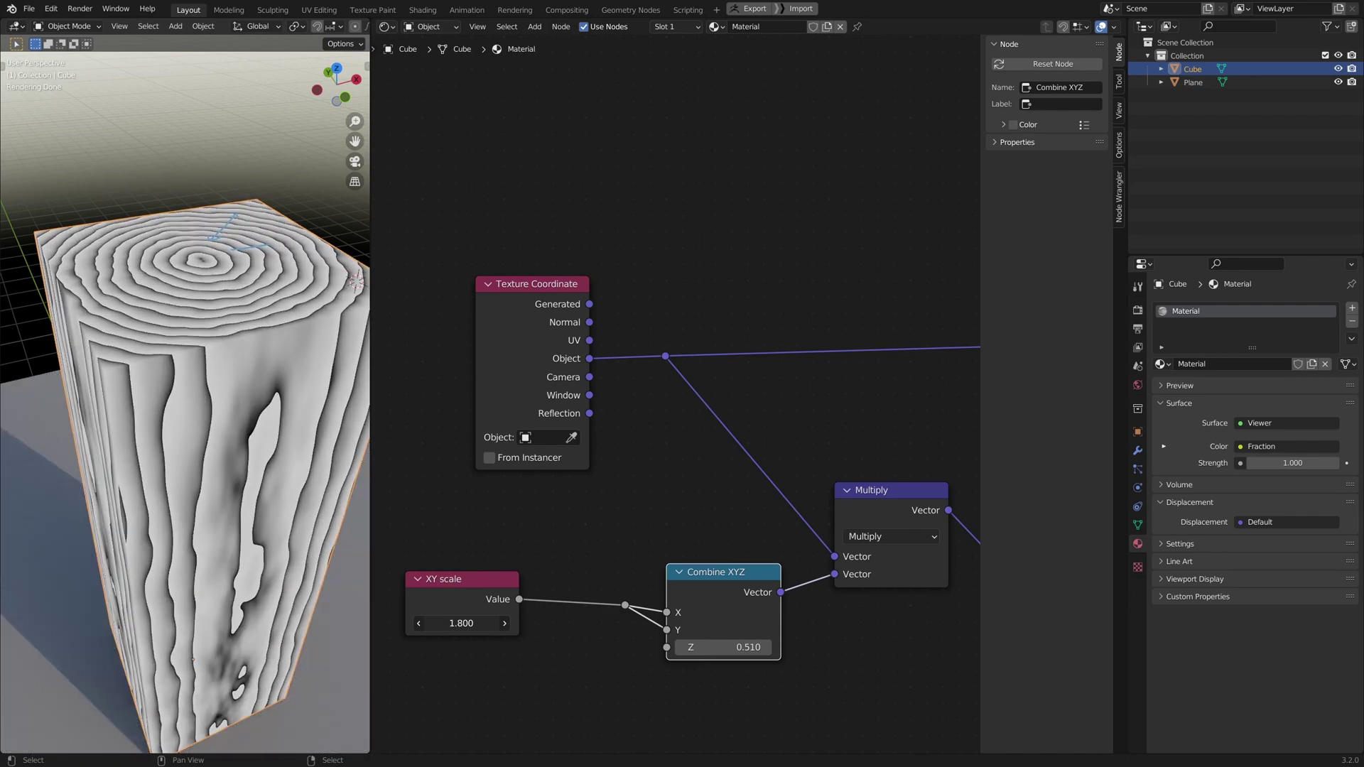
middle_click_drag(313, 554, 270, 561)
scroll(267, 508, "down", 3)
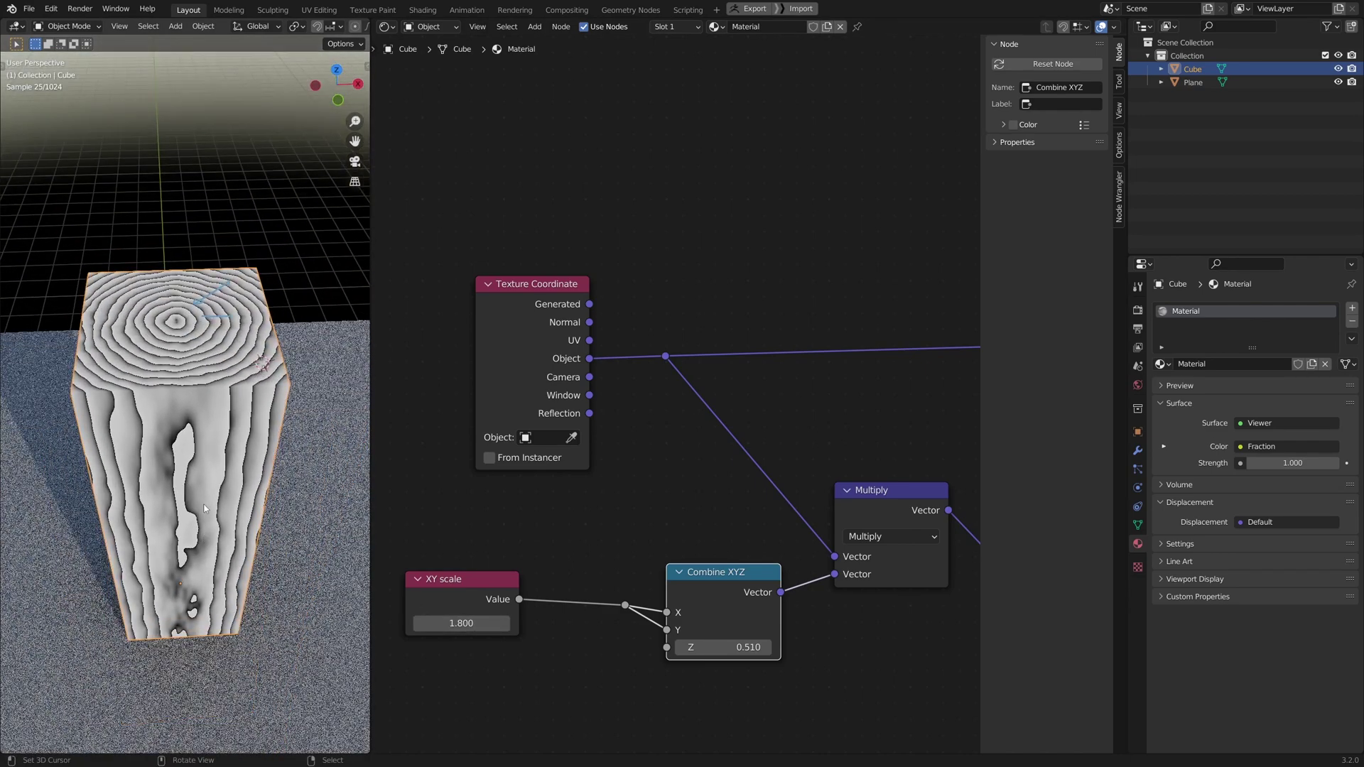
Examine the ring distortion on the block's top face, especially close up around the centre
scroll(717, 615, "down", 4)
middle_click_drag(263, 455, 289, 523)
scroll(289, 522, "up", 2)
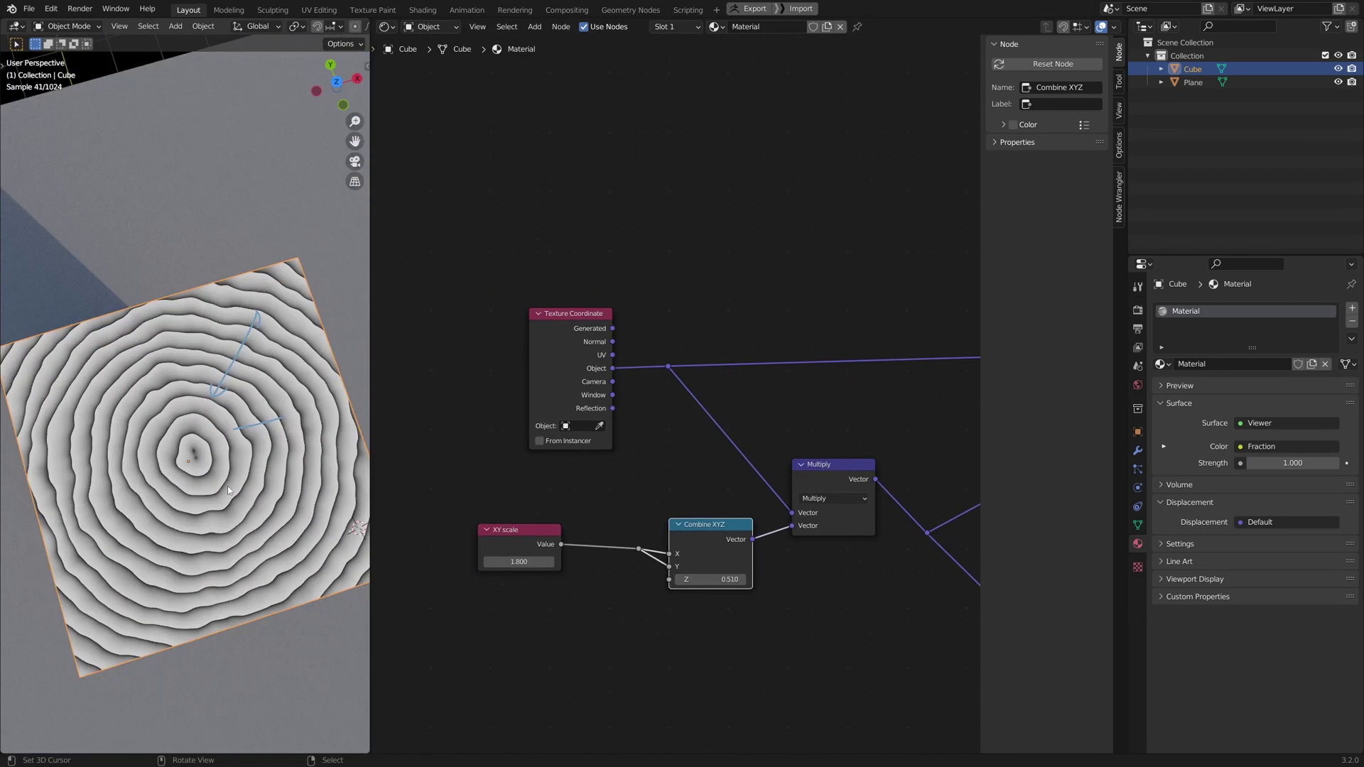
scroll(646, 562, "up", 1)
middle_click_drag(646, 563, 425, 550)
scroll(264, 508, "up", 5)
middle_click_drag(64, 374, 231, 462, "shift")
scroll(251, 507, "up", 1)
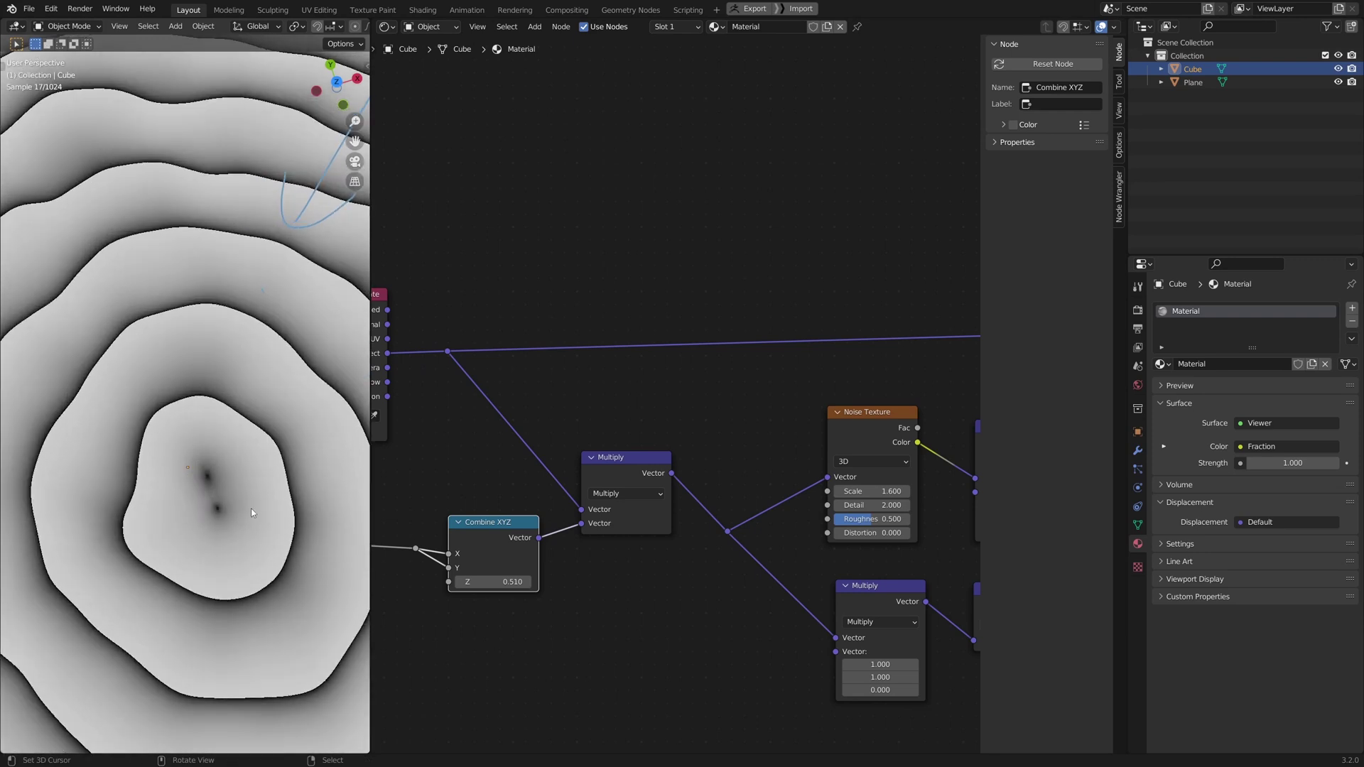
middle_click_drag(475, 602, 510, 597)
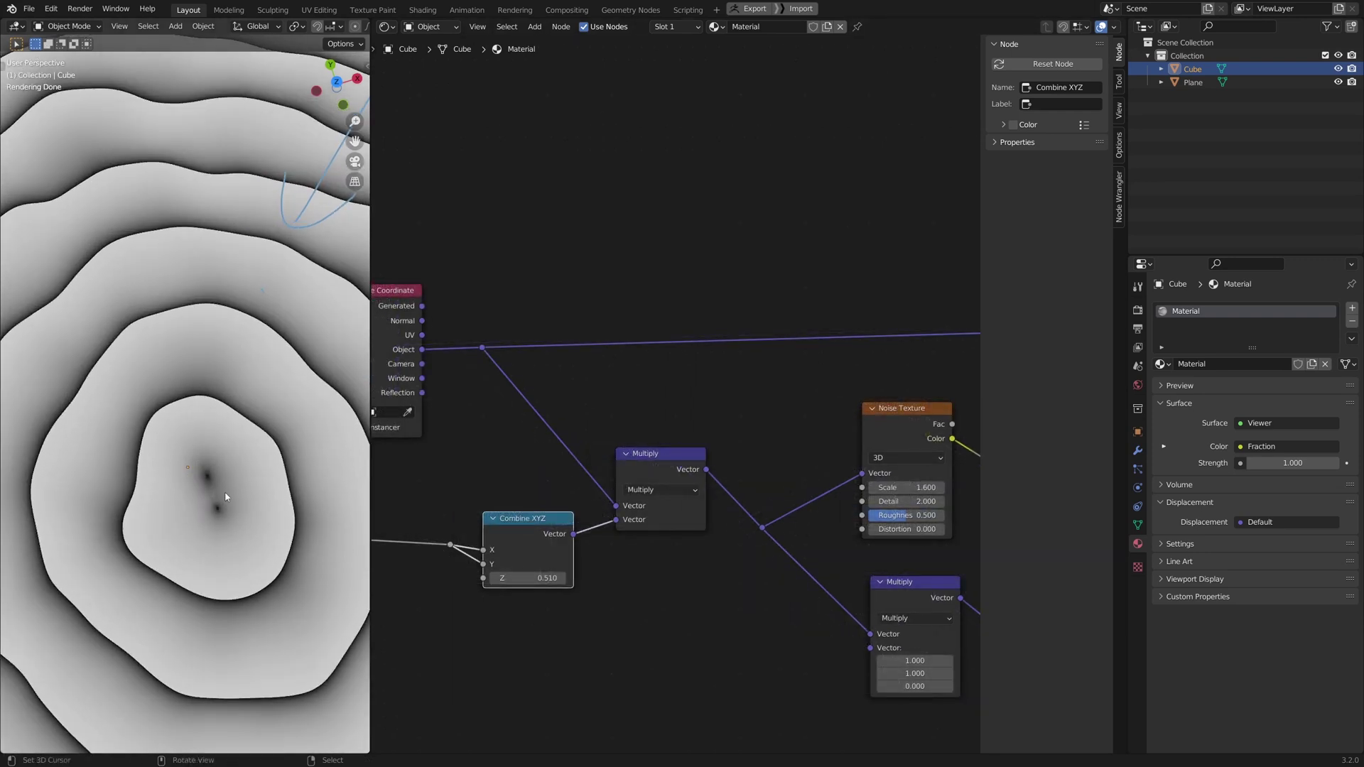
middle_click_drag(254, 477, 186, 450, "ctrl")
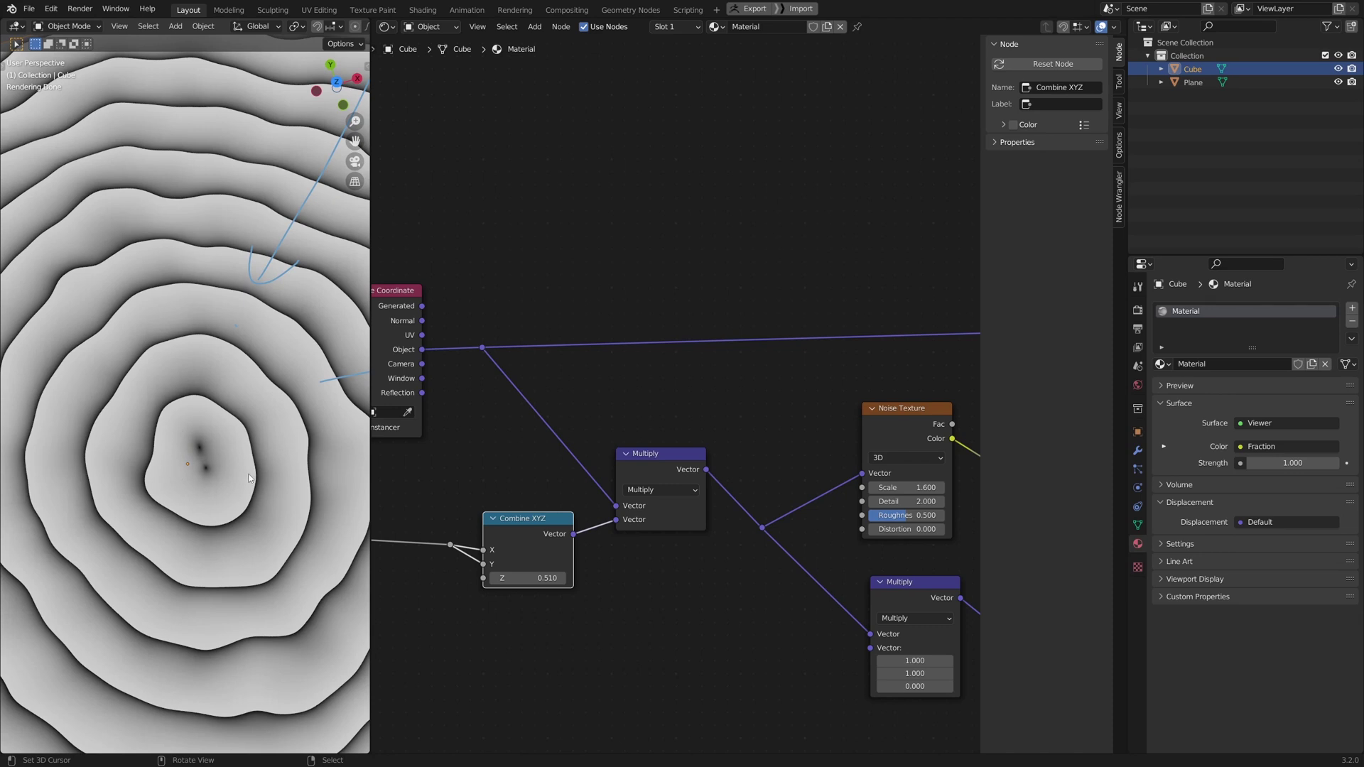
scroll(192, 478, "down", 3)
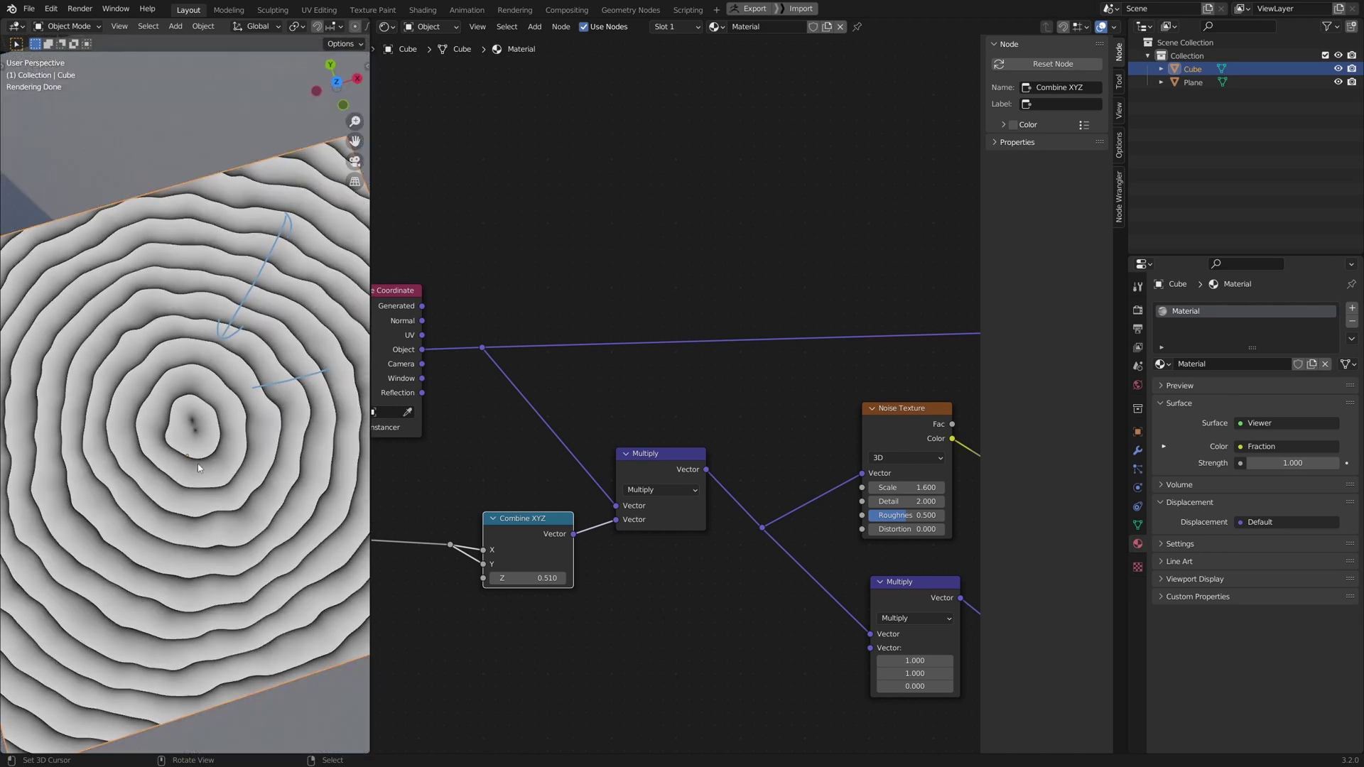
scroll(223, 452, "down", 3)
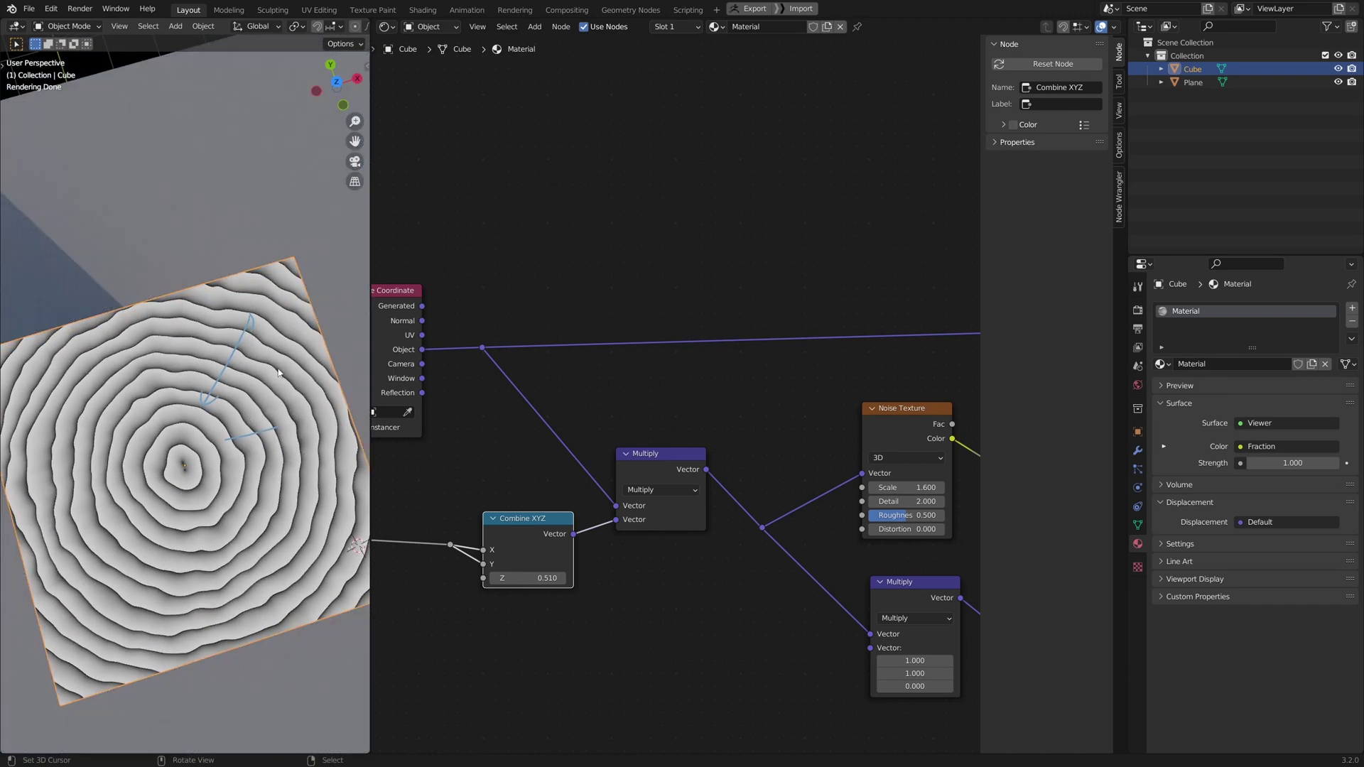
Add a Map Range node in the free space below the Normalize node
scroll(577, 624, "down", 5)
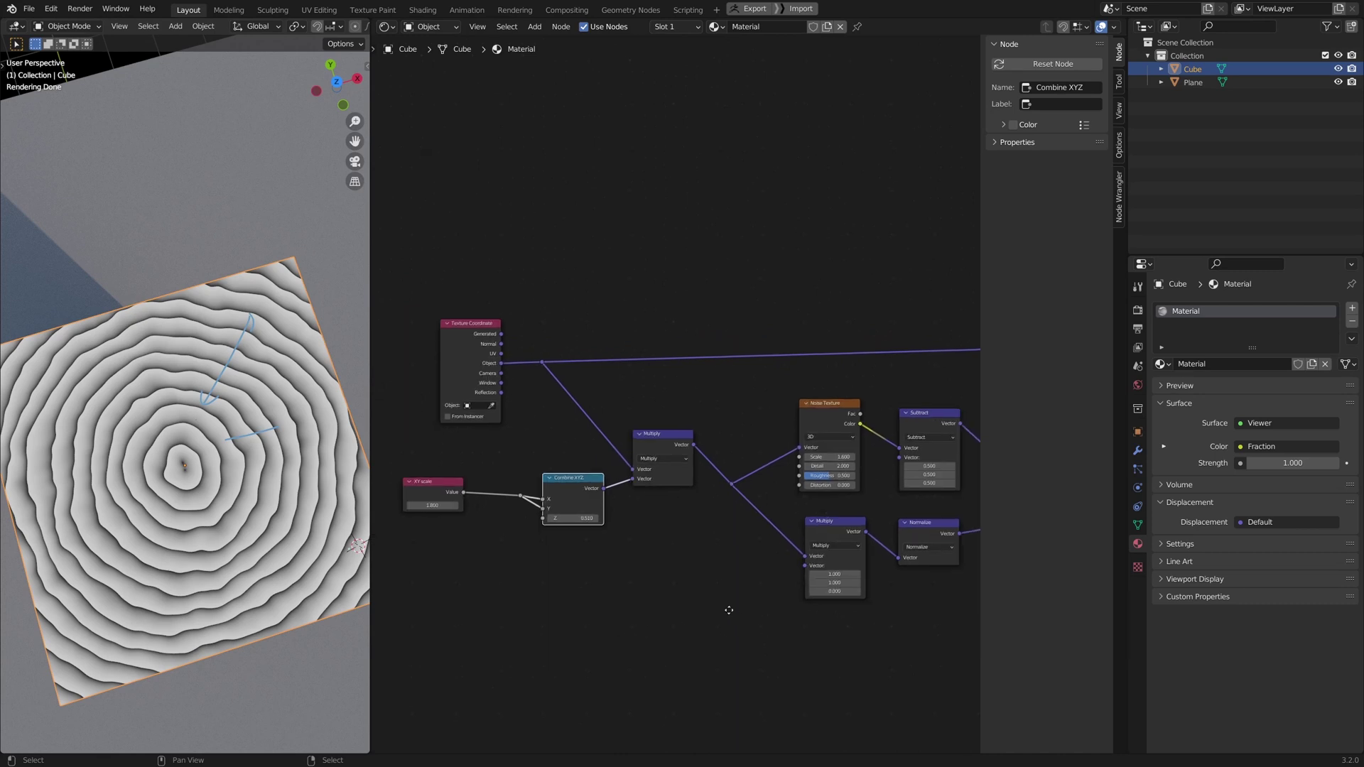
middle_click_drag(855, 598, 629, 585)
middle_click_drag(714, 595, 642, 590)
middle_click_drag(534, 631, 608, 598)
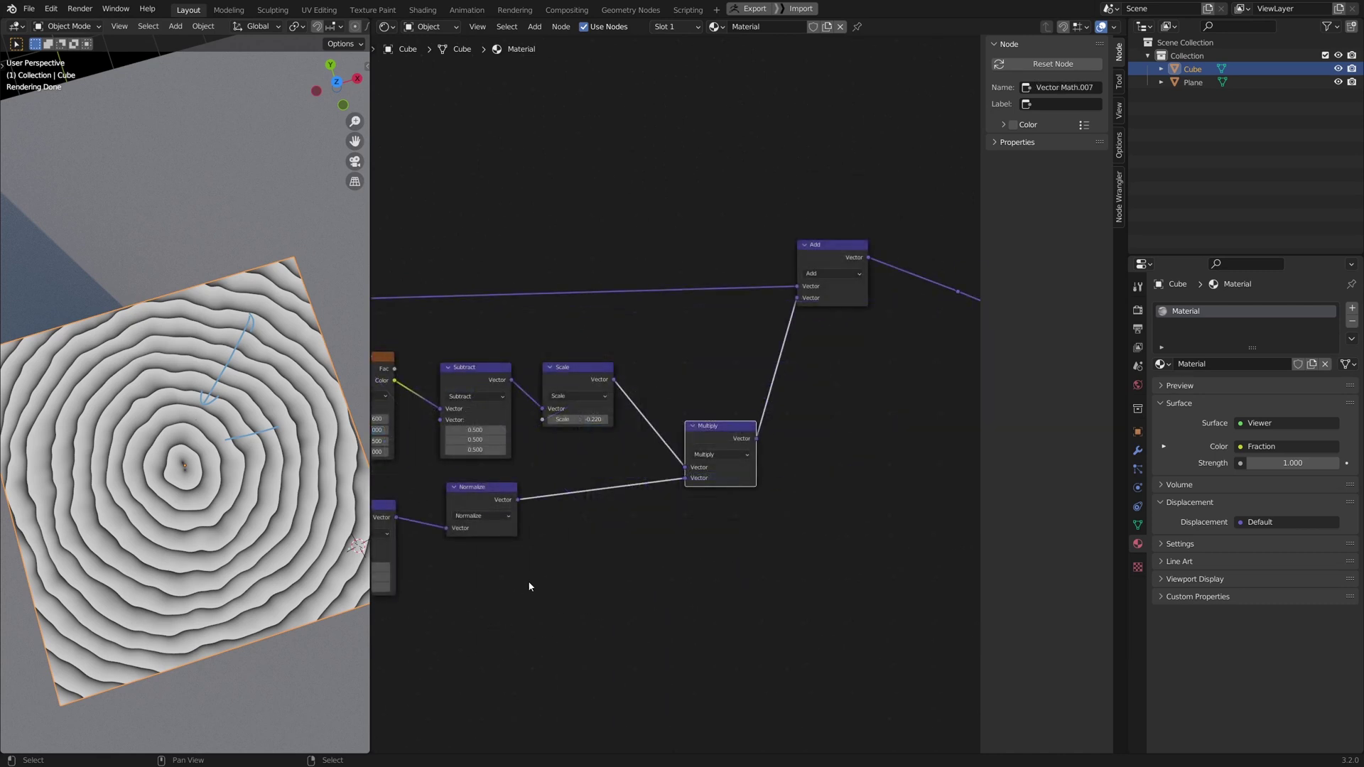
middle_click_drag(448, 580, 641, 602)
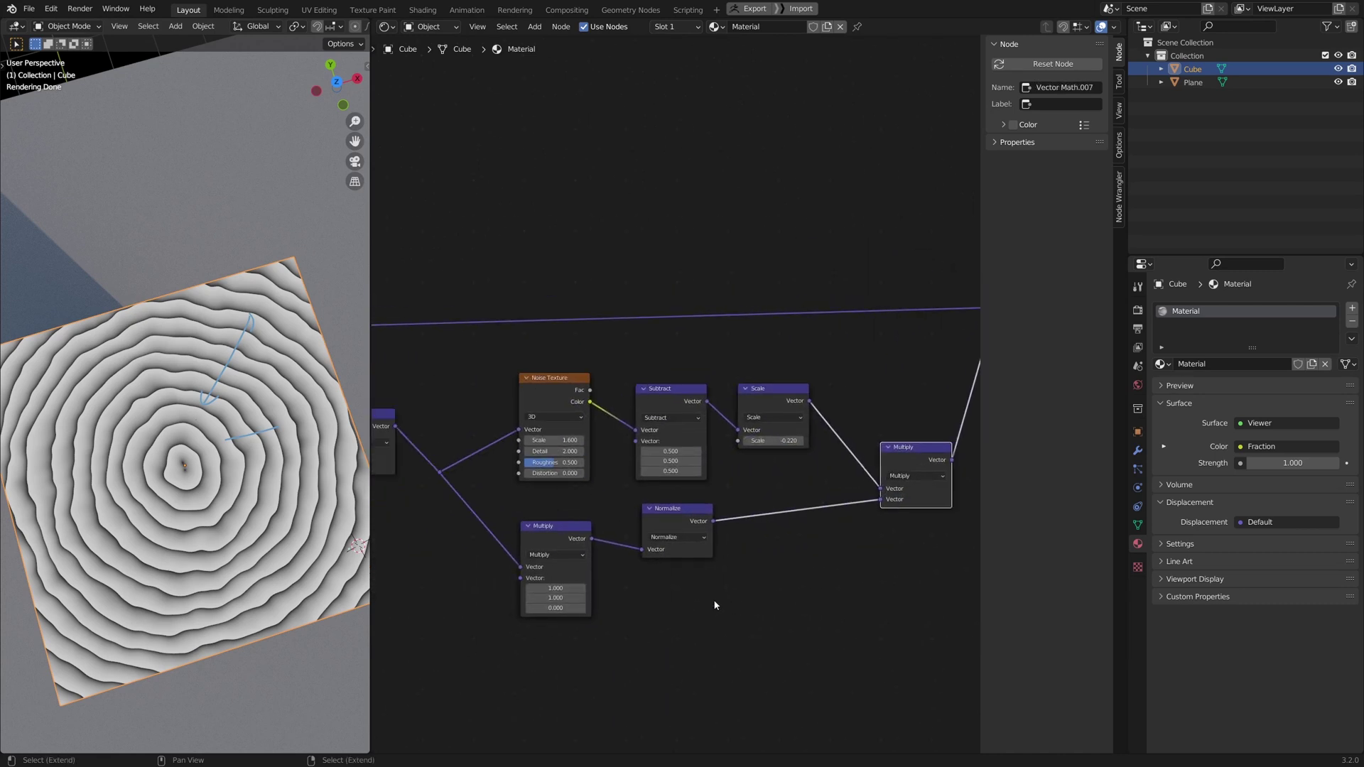
key("shift+a")
mouse_move(716, 605)
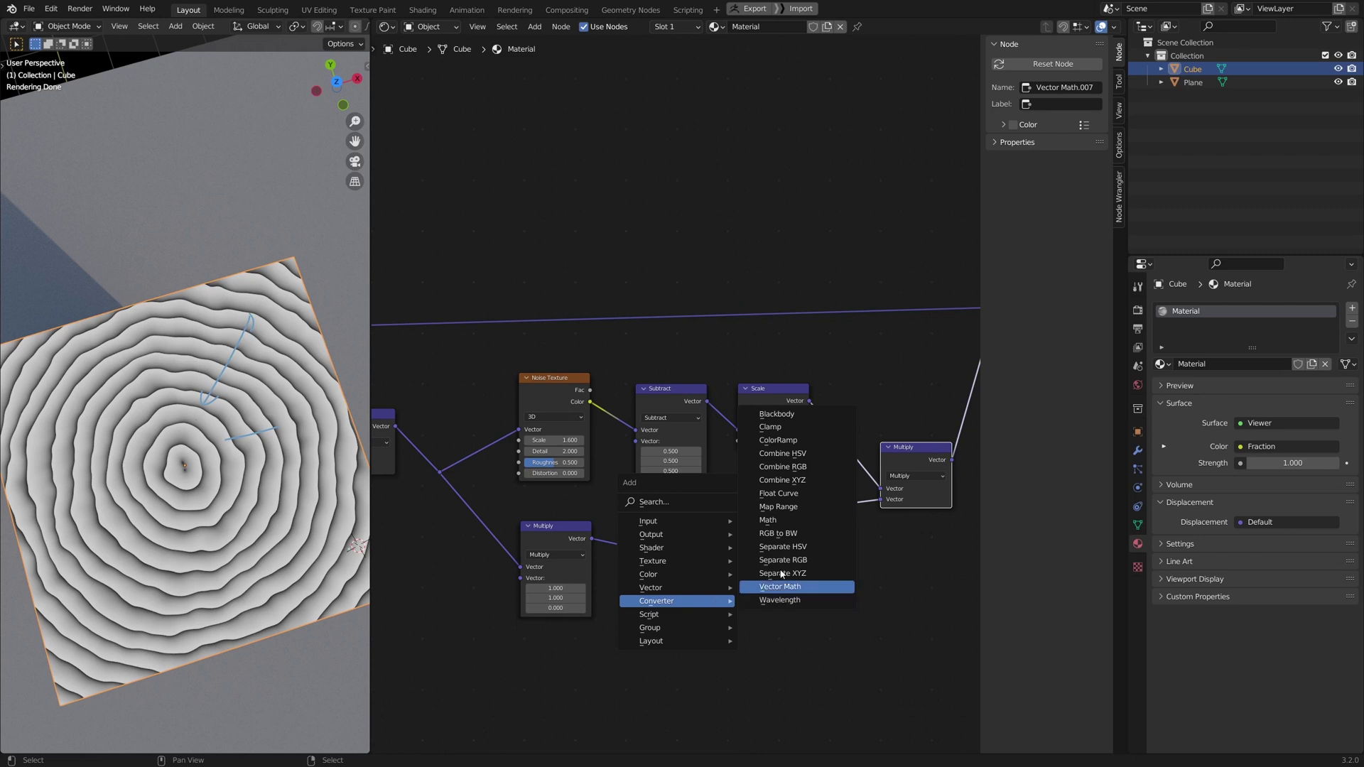
left_click(788, 512)
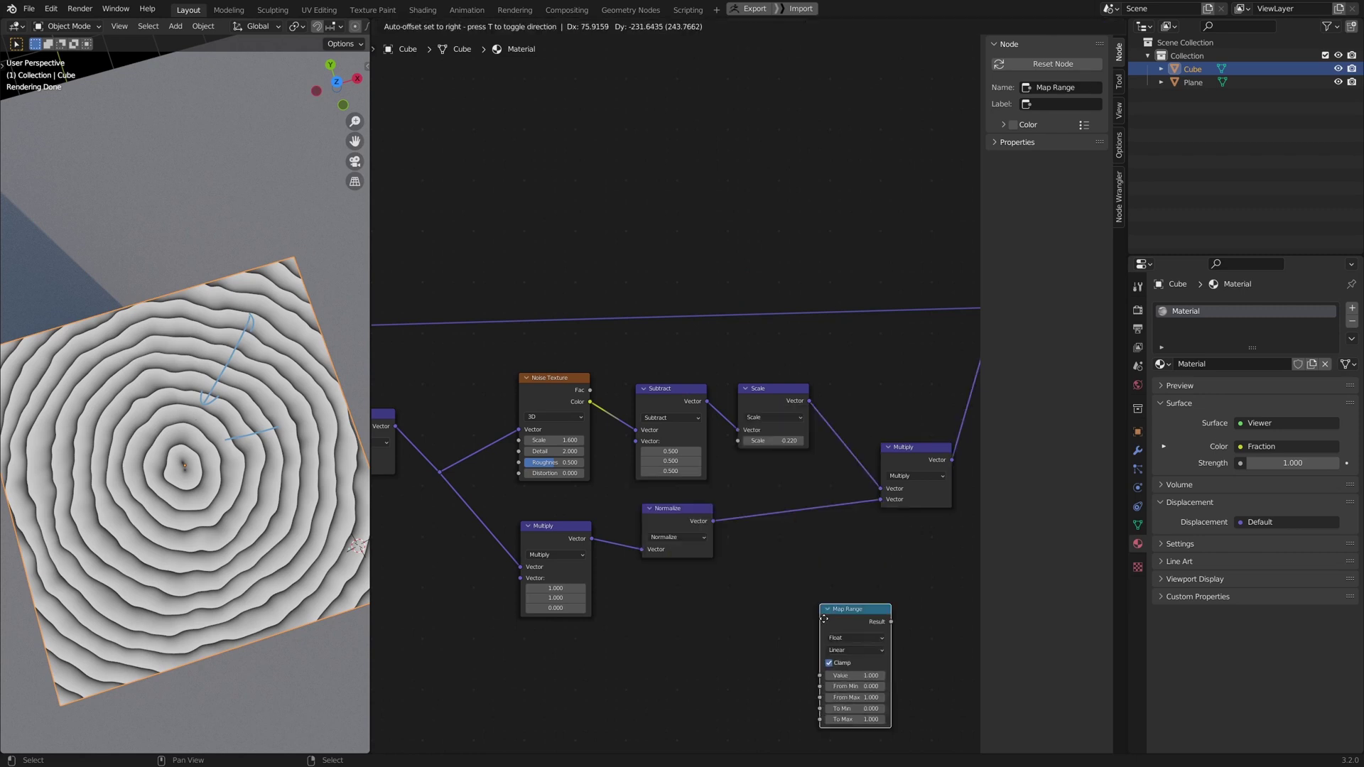
left_click(828, 568)
Duplicate the vector Multiply node that feeds Normalize, place the copy below Normalize, and set it to Length
left_click_drag(668, 496, 671, 487)
left_click(635, 553)
left_click(556, 513)
key("shift+d")
left_click(752, 609)
left_click_drag(737, 599, 683, 567)
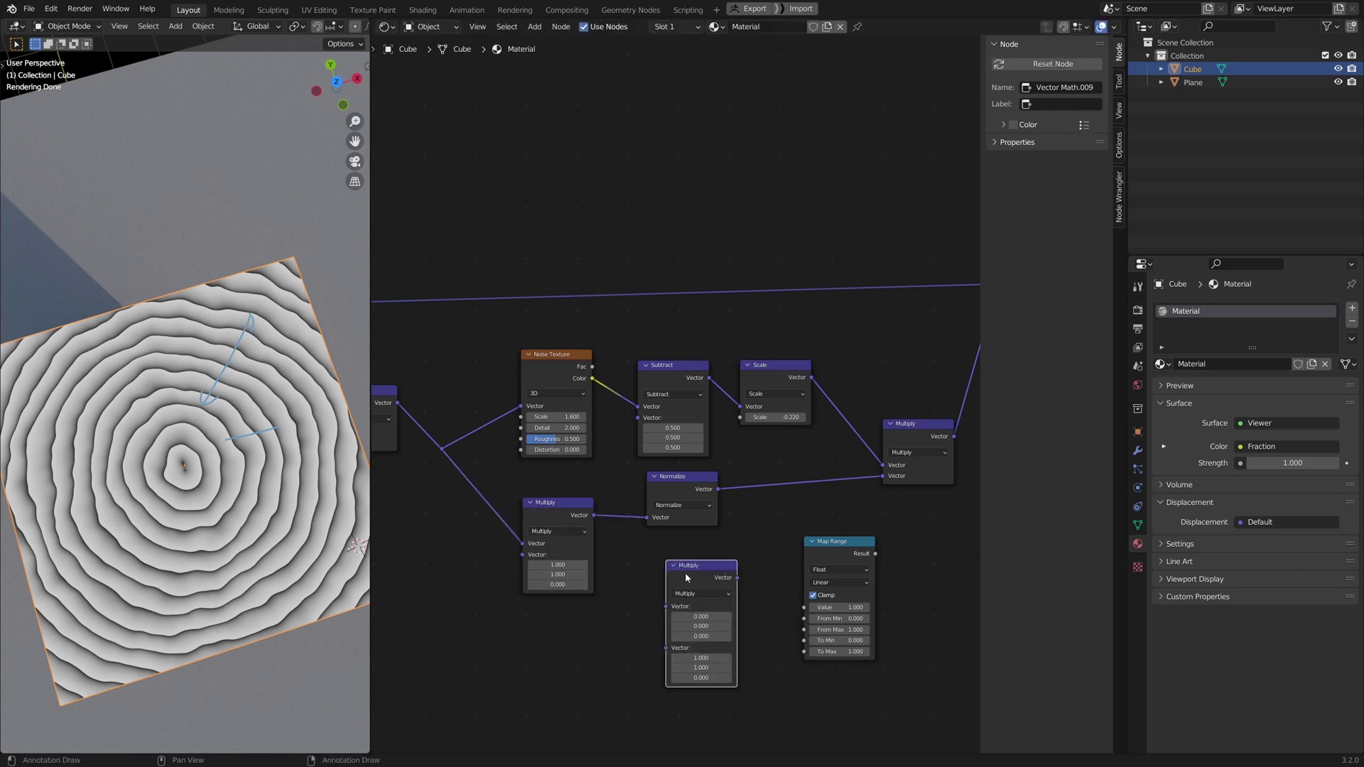
left_click(701, 595)
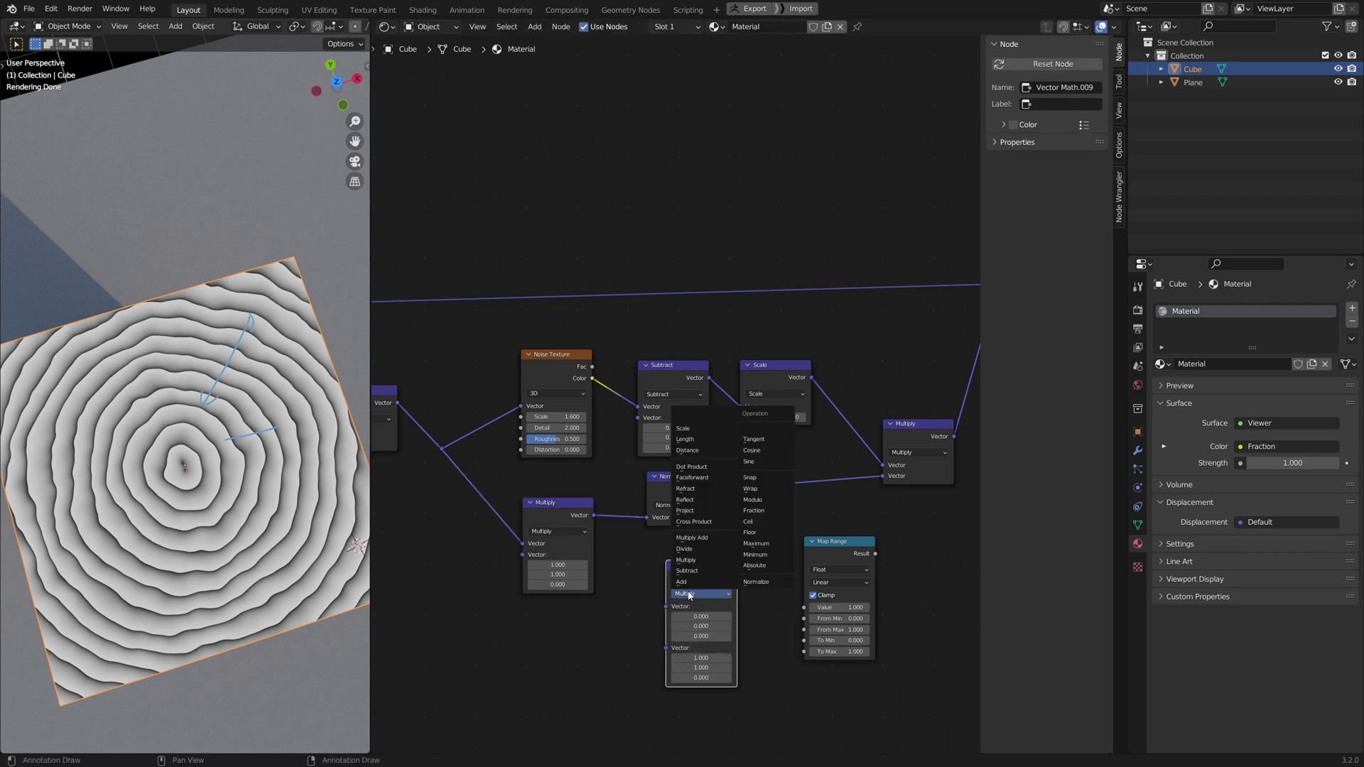
left_click(685, 440)
Connect the Multiply output to the Length node and the Length value to the Map Range's Value
scroll(653, 617, "up", 1)
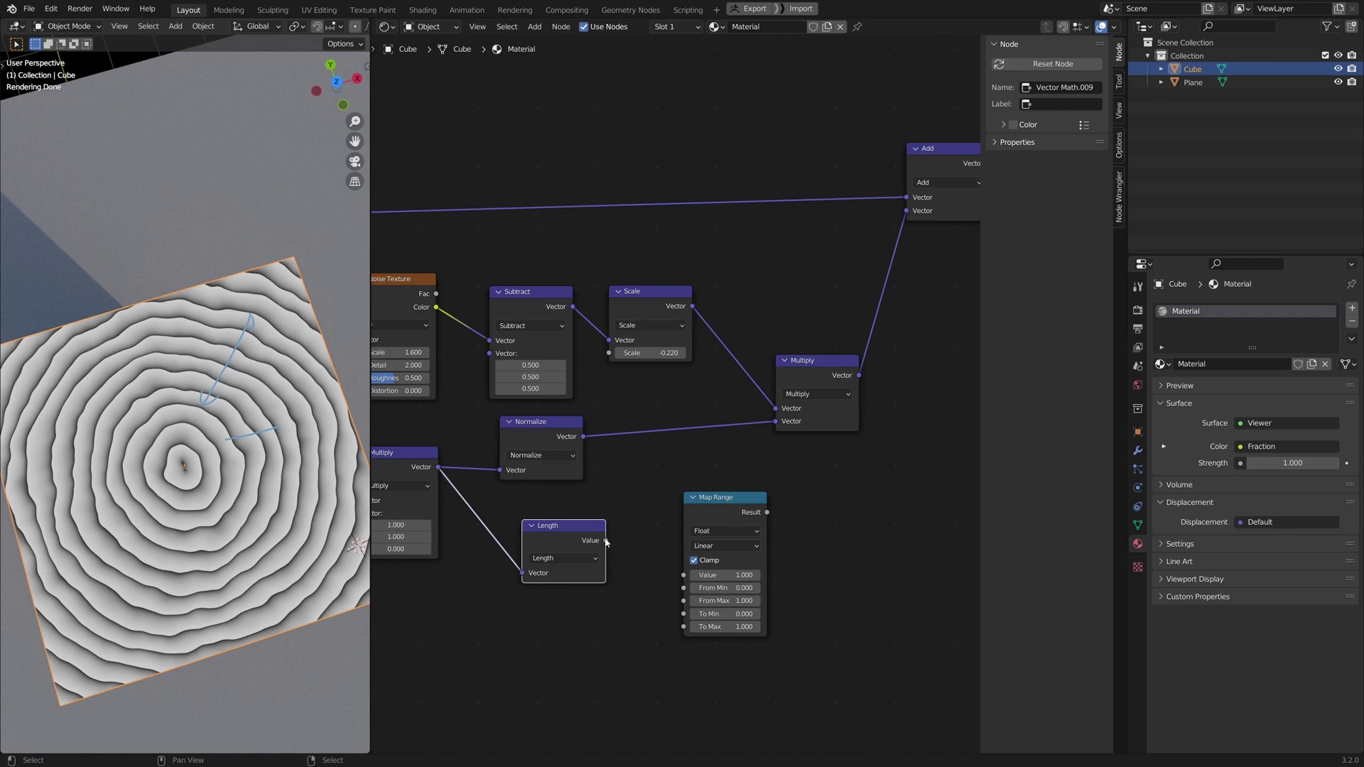
left_click_drag(606, 540, 684, 575)
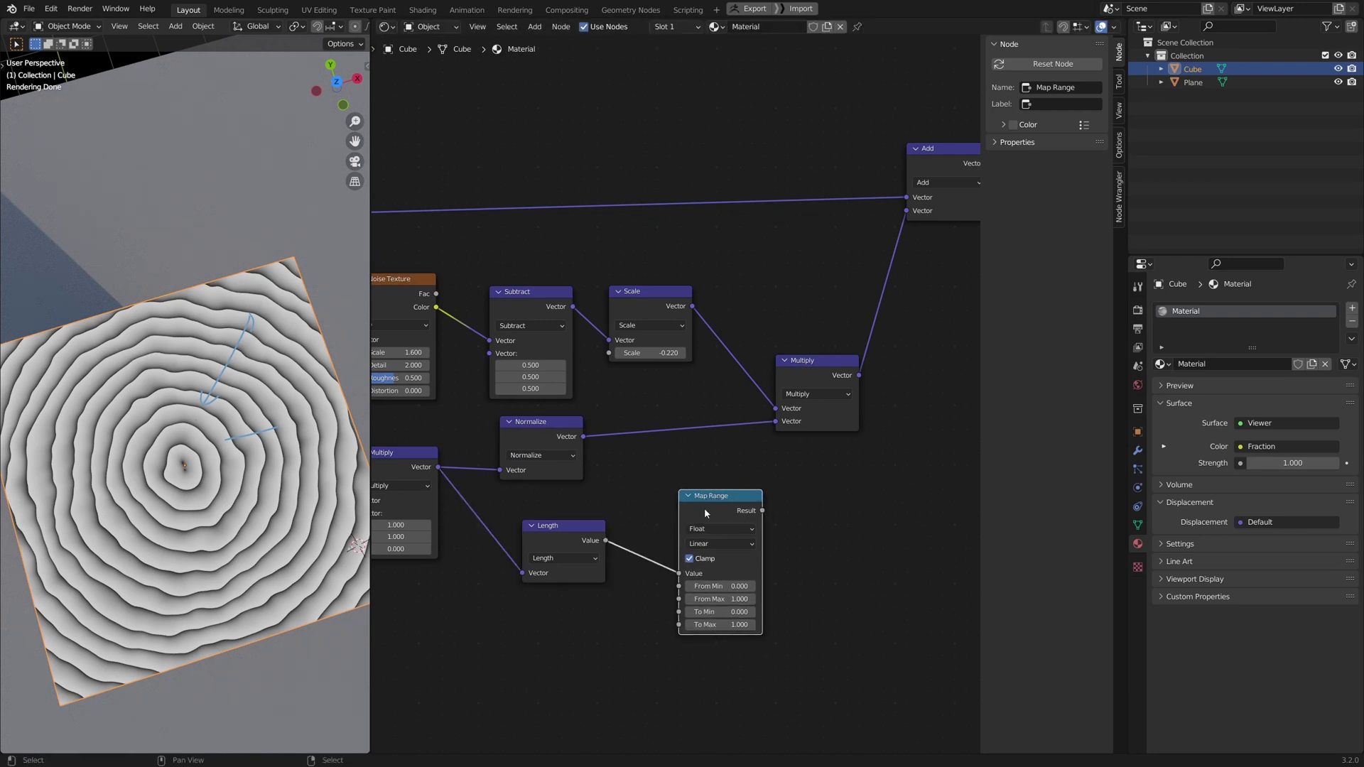
left_click_drag(701, 505, 684, 504)
middle_click_drag(759, 616, 806, 624)
scroll(807, 623, "down", 1)
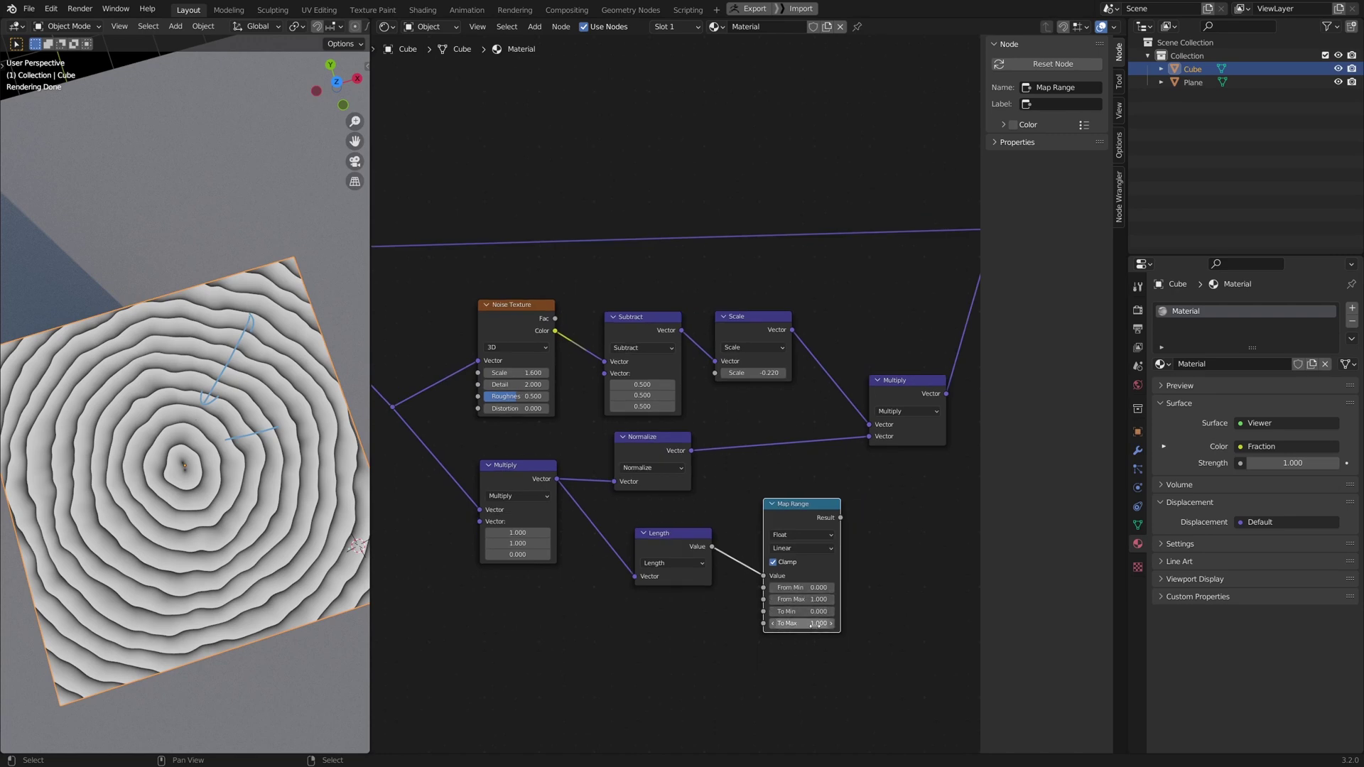
Connect the Map Range Result to the Scale node's Scale factor and spread out the surrounding nodes
left_click_drag(841, 518, 717, 374)
scroll(579, 599, "down", 2)
middle_click_drag(479, 620, 536, 611)
left_click_drag(536, 609, 655, 580)
left_click_drag(743, 546, 734, 576)
middle_click_drag(826, 283, 788, 303)
left_click_drag(776, 302, 940, 437)
left_click_drag(691, 543, 690, 502)
scroll(702, 688, "up", 4)
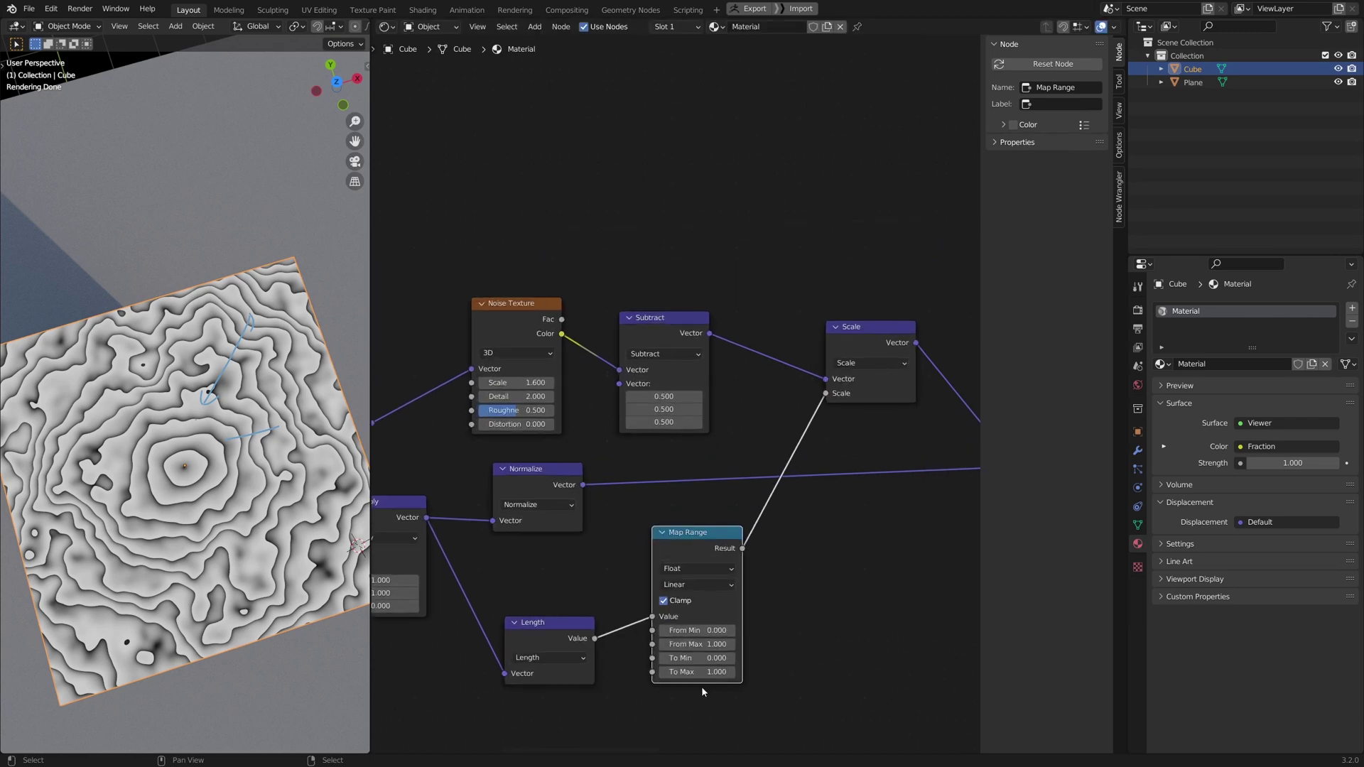
Set the To Max of the Map Range node to 0.32 and check the rings around the centre
scroll(702, 688, "up", 2)
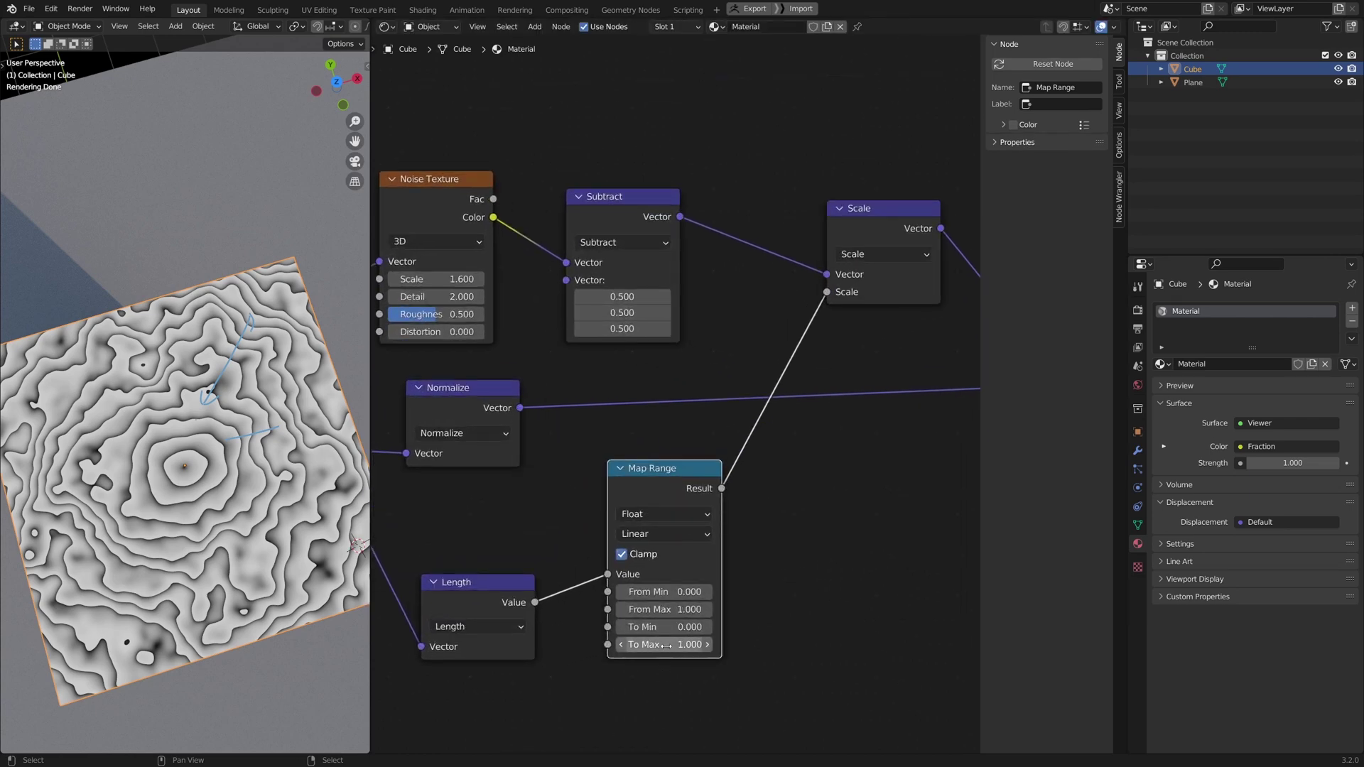
left_click(668, 645)
type("0.15")
key("Return")
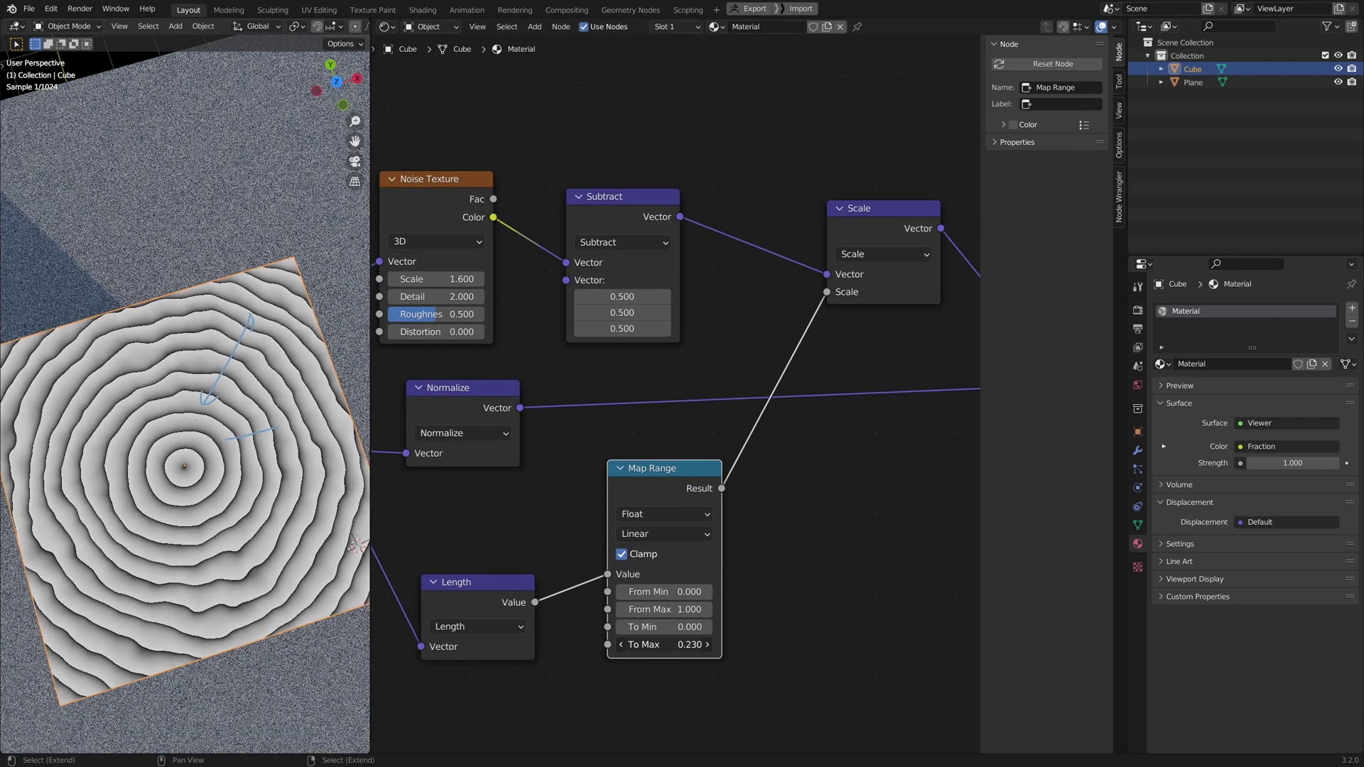
left_click_drag(668, 644, 680, 644)
scroll(172, 594, "up", 5)
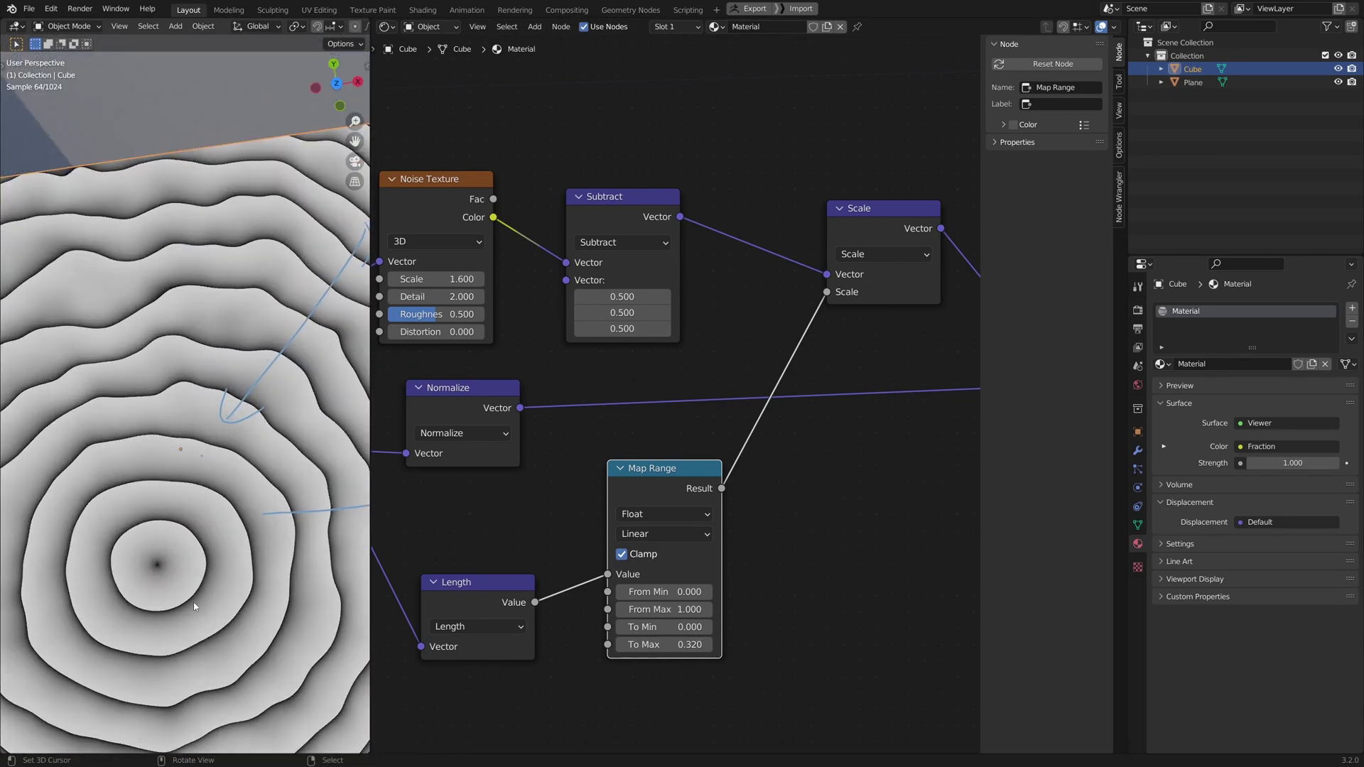
Annotate the block's top with strokes along its edge and out from the ring centre, and erase them
scroll(165, 578, "down", 3)
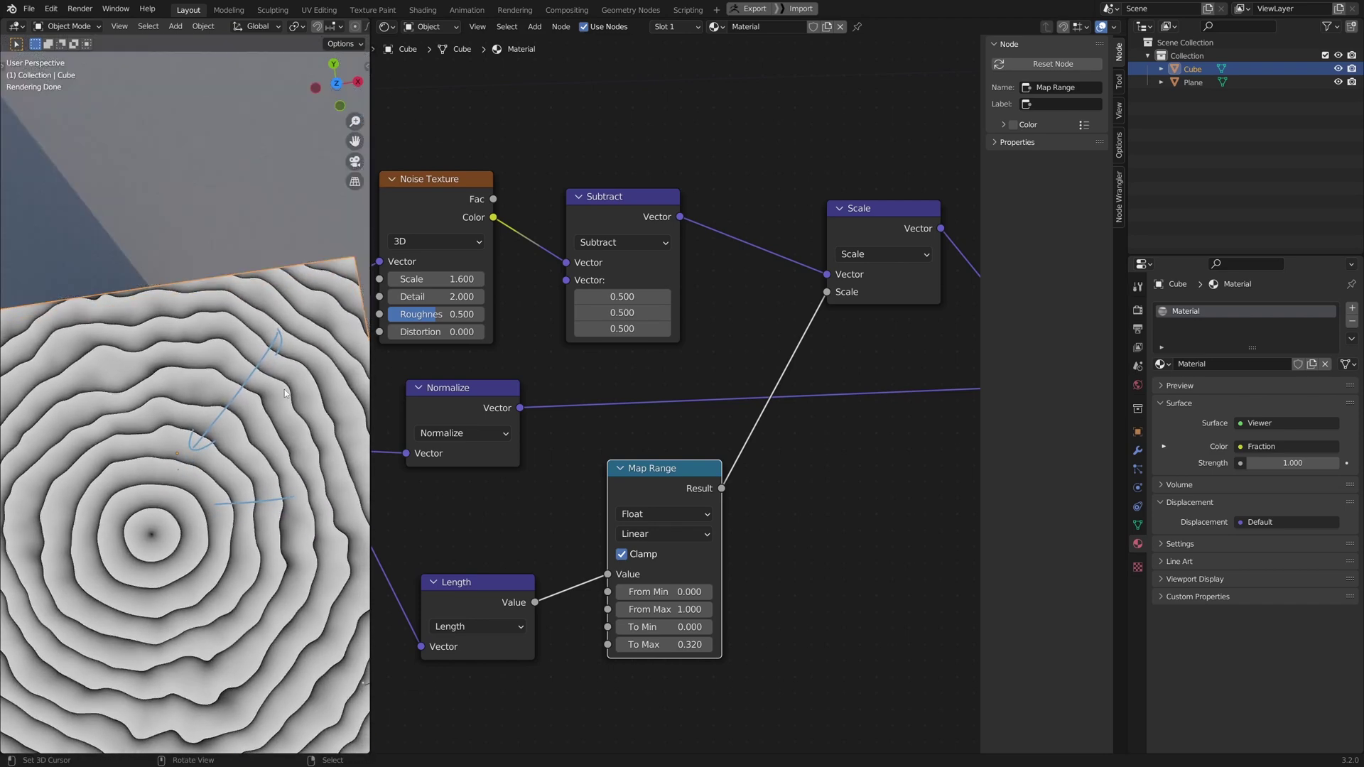
left_click_drag(239, 578, 213, 625, "shift")
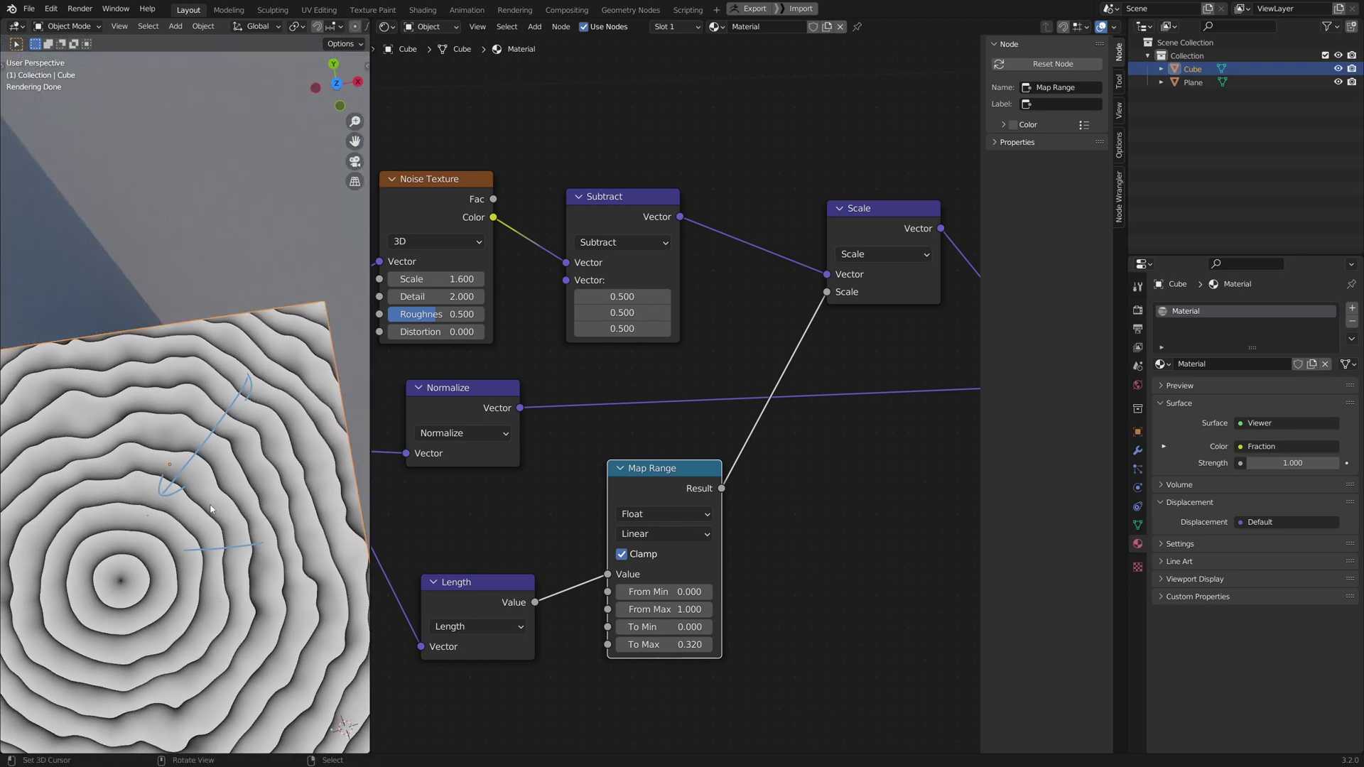
middle_click_drag(186, 524, 217, 544, "shift")
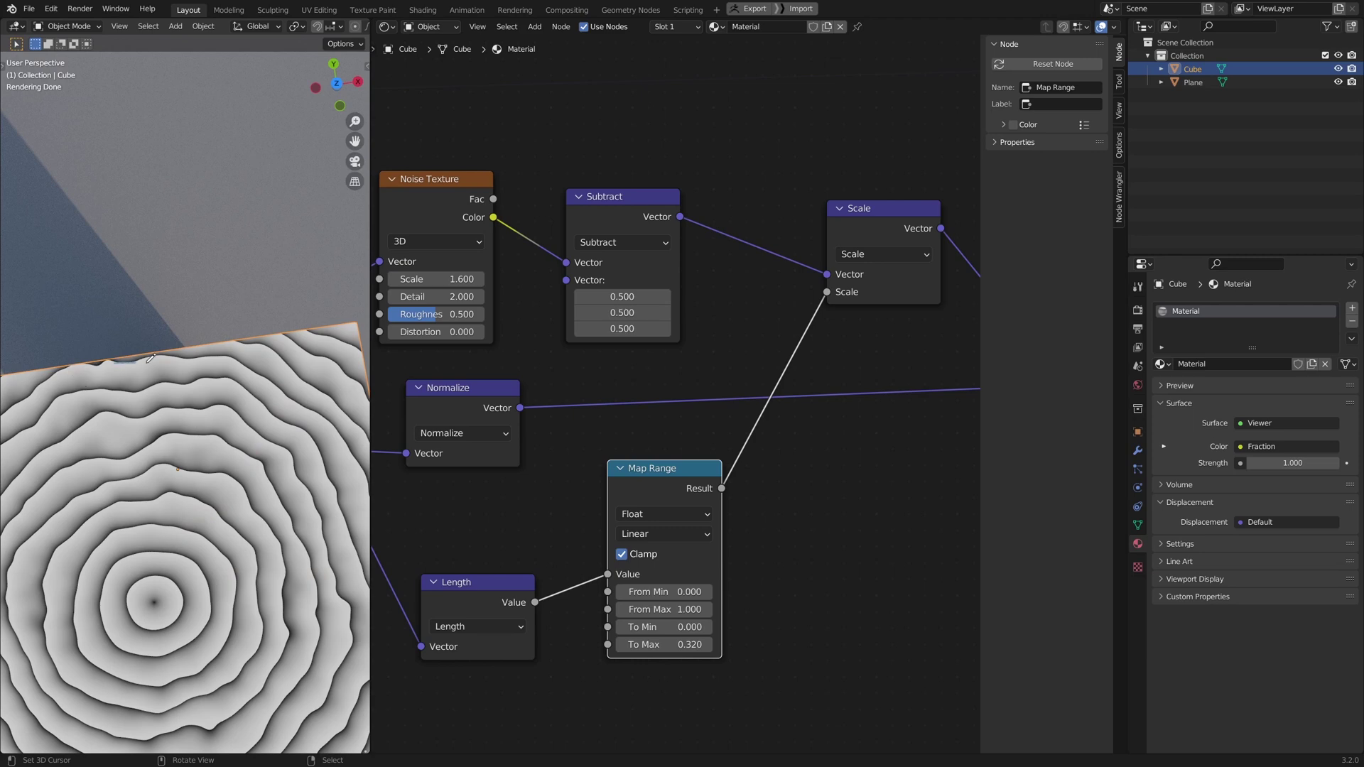
middle_click_drag(317, 432, 303, 479)
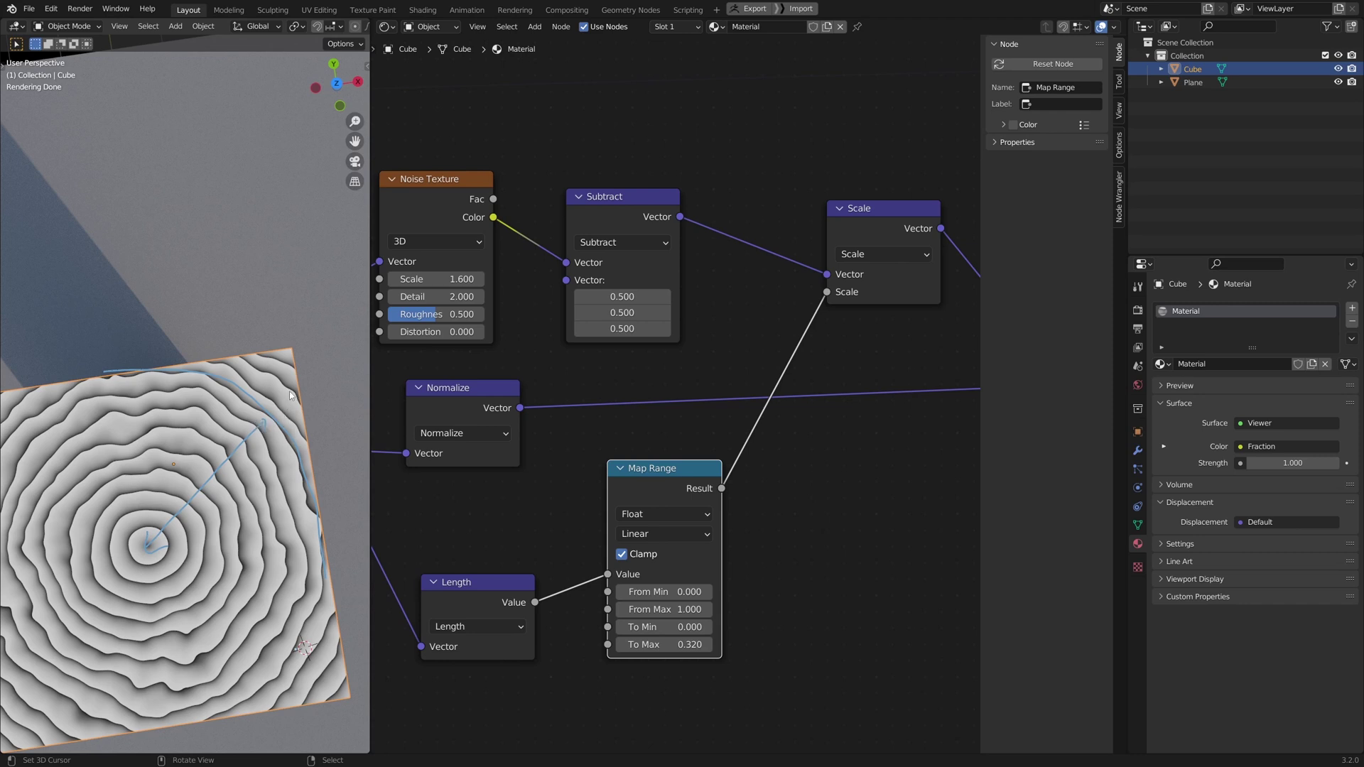
right_click_drag(321, 610, 275, 425)
middle_click_drag(134, 535, 225, 549)
key("ctrl+b")
middle_click_drag(115, 542, 193, 547)
scroll(182, 489, "down", 6)
middle_click_drag(201, 474, 161, 543, "shift")
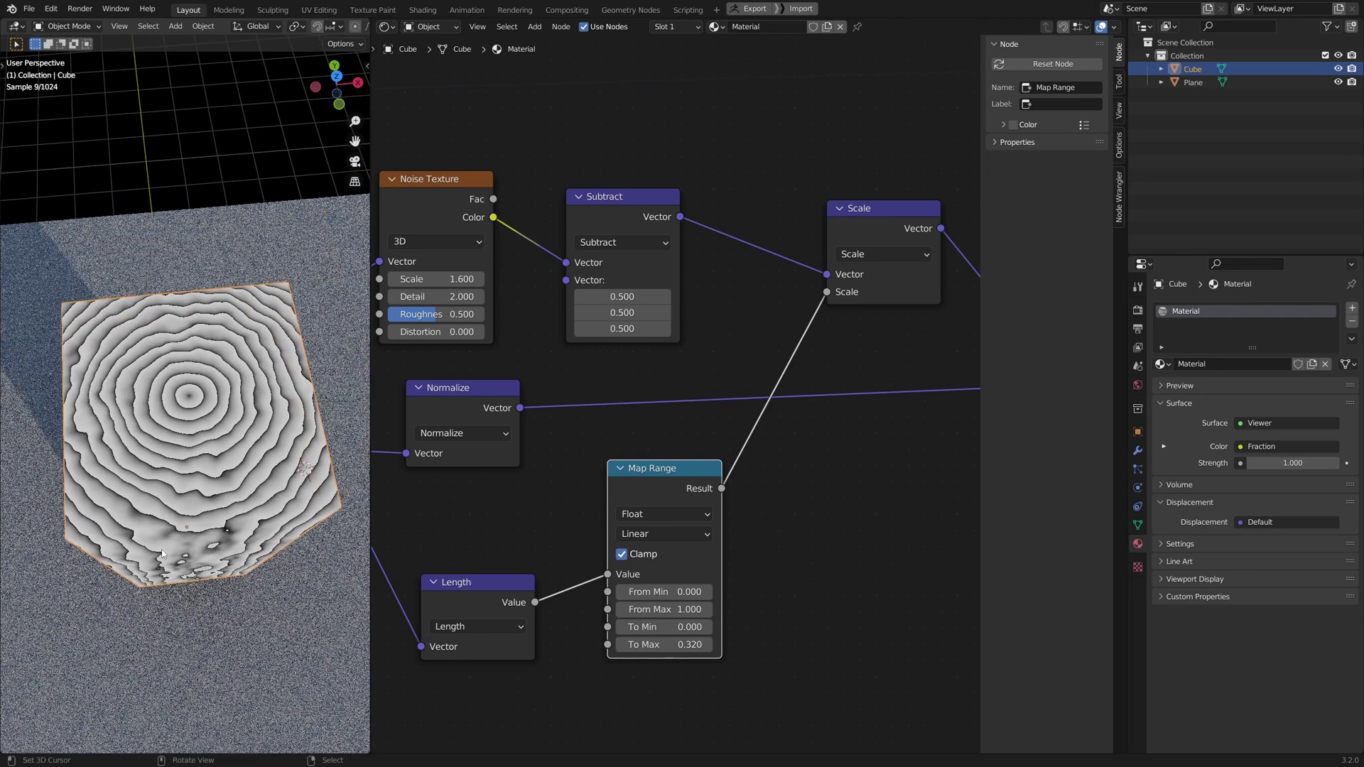
Sketch an annotation stroke along a ring line in a close-up of the block's top and erase it
scroll(174, 526, "up", 2)
middle_click_drag(267, 480, 196, 490, "shift")
key("ctrl+b")
left_click_drag(157, 471, 243, 530)
middle_click_drag(247, 524, 211, 528)
left_click_drag(161, 518, 201, 445)
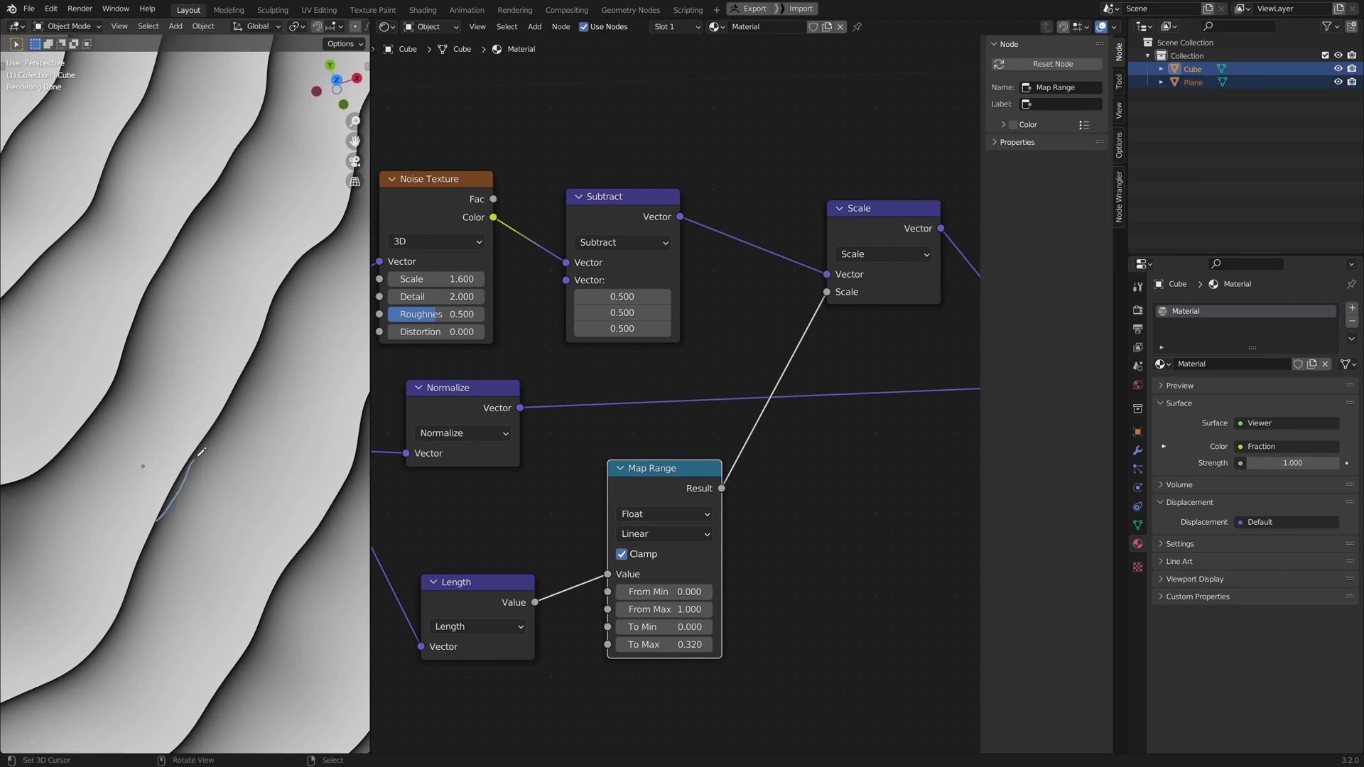
left_click_drag(277, 325, 174, 490, "ctrl")
Move the Add node toward the following Multiply node and dissolve the reroute on the link between them
scroll(710, 440, "down", 10)
middle_click_drag(937, 382, 799, 429)
scroll(796, 398, "down", 2)
middle_click_drag(790, 366, 610, 429)
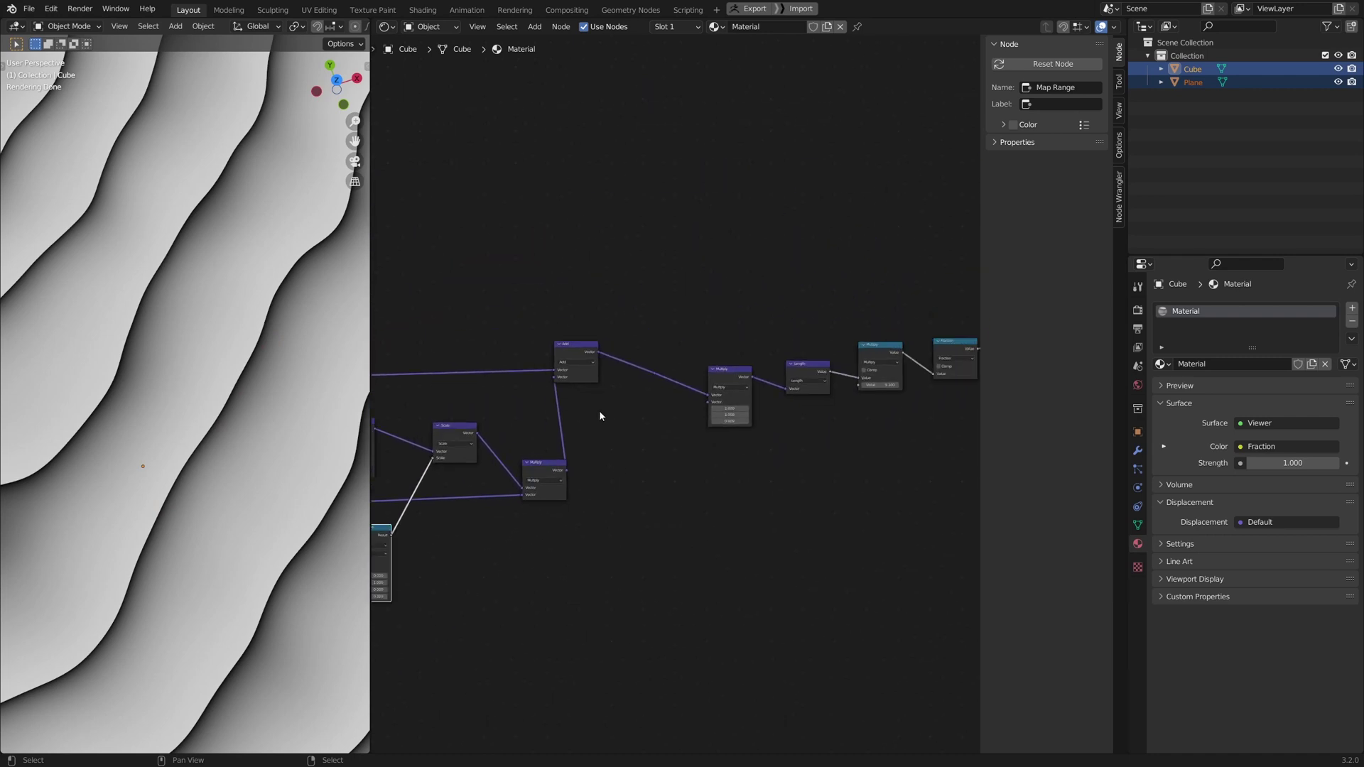
left_click_drag(581, 399, 617, 366)
key("g")
left_click(687, 413)
middle_click_drag(646, 346, 546, 359)
left_click_drag(535, 360, 573, 396)
key("ctrl+x")
Move the Viewer and Material Output nodes together farther away from the Fraction node
middle_click_drag(817, 437, 579, 476)
scroll(608, 497, "up", 1)
left_click_drag(687, 294, 809, 456)
key("g")
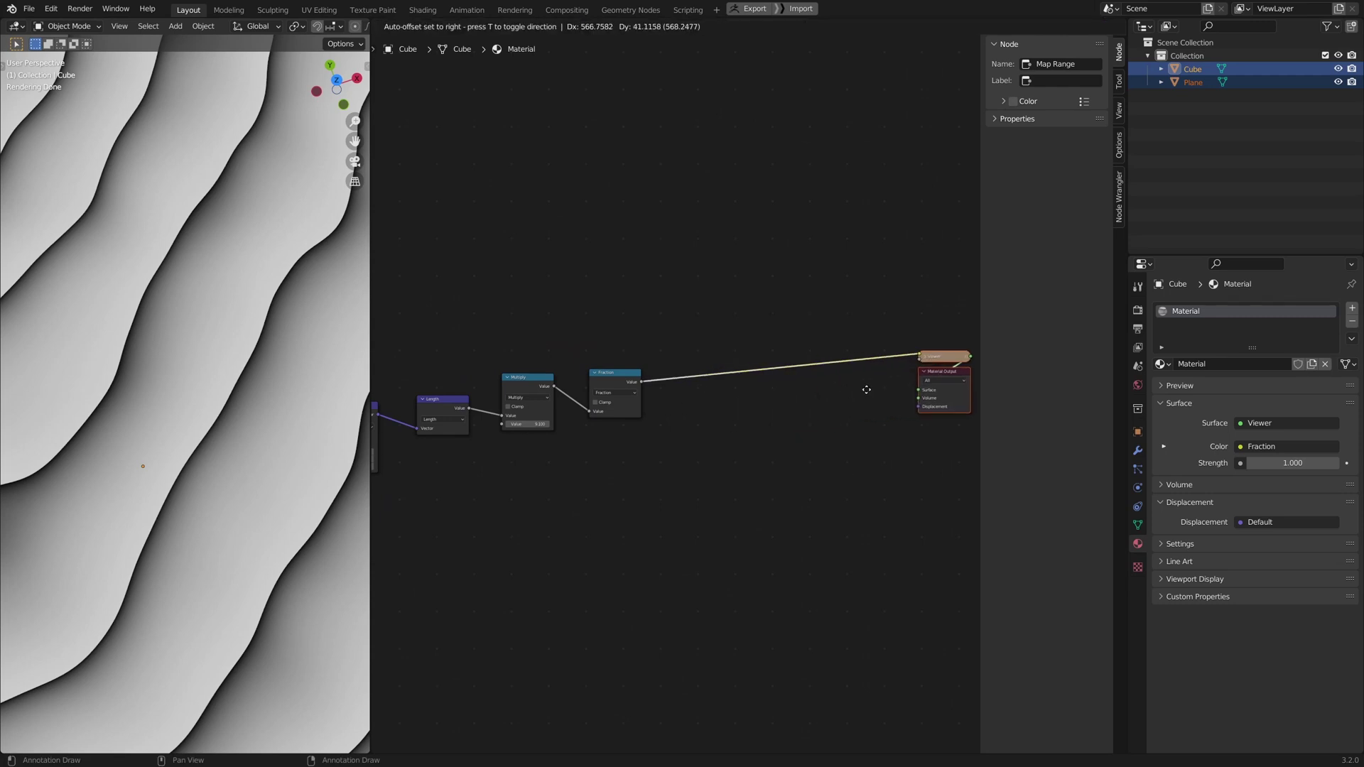
left_click(866, 389)
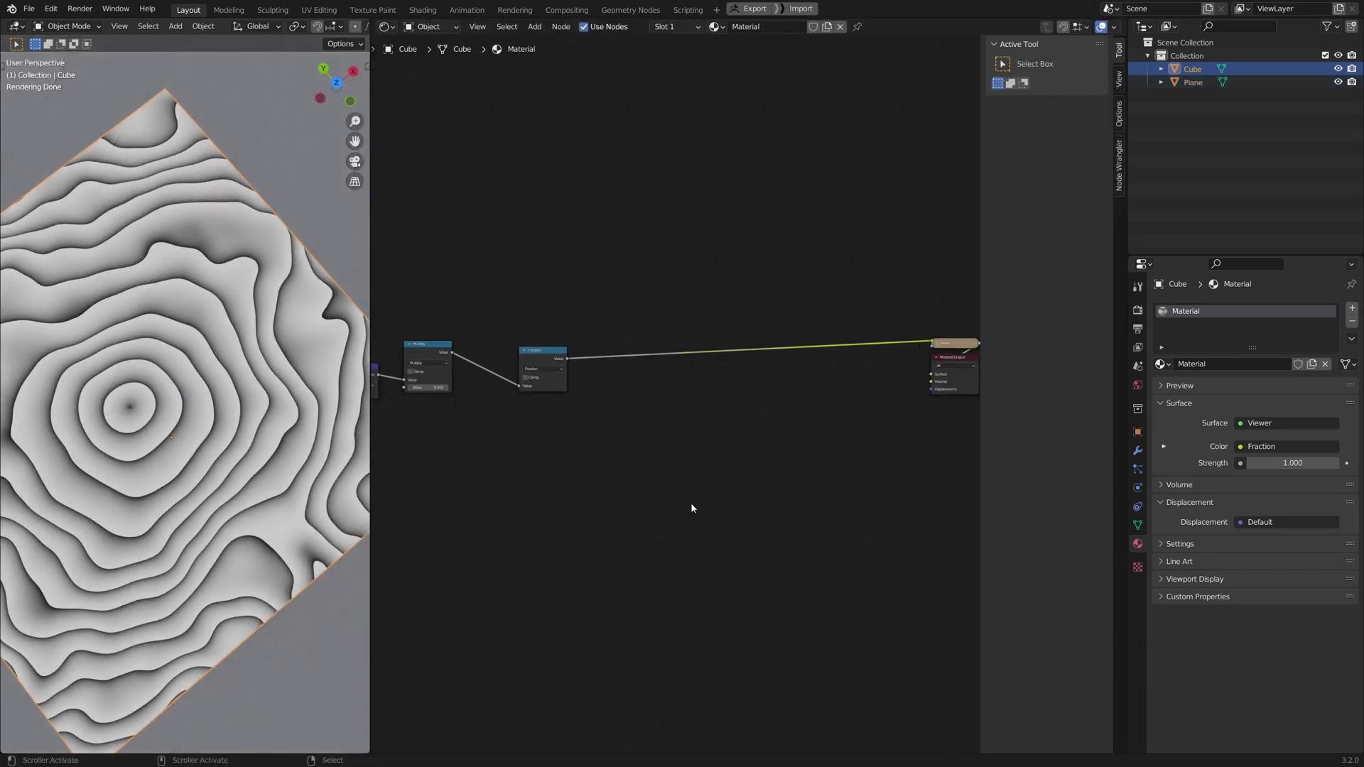
Insert a Map Range node on the link between the Fraction node and the Viewer
middle_click_drag(736, 393, 650, 466)
scroll(649, 466, "up", 1)
key("shift+a")
mouse_move(566, 576)
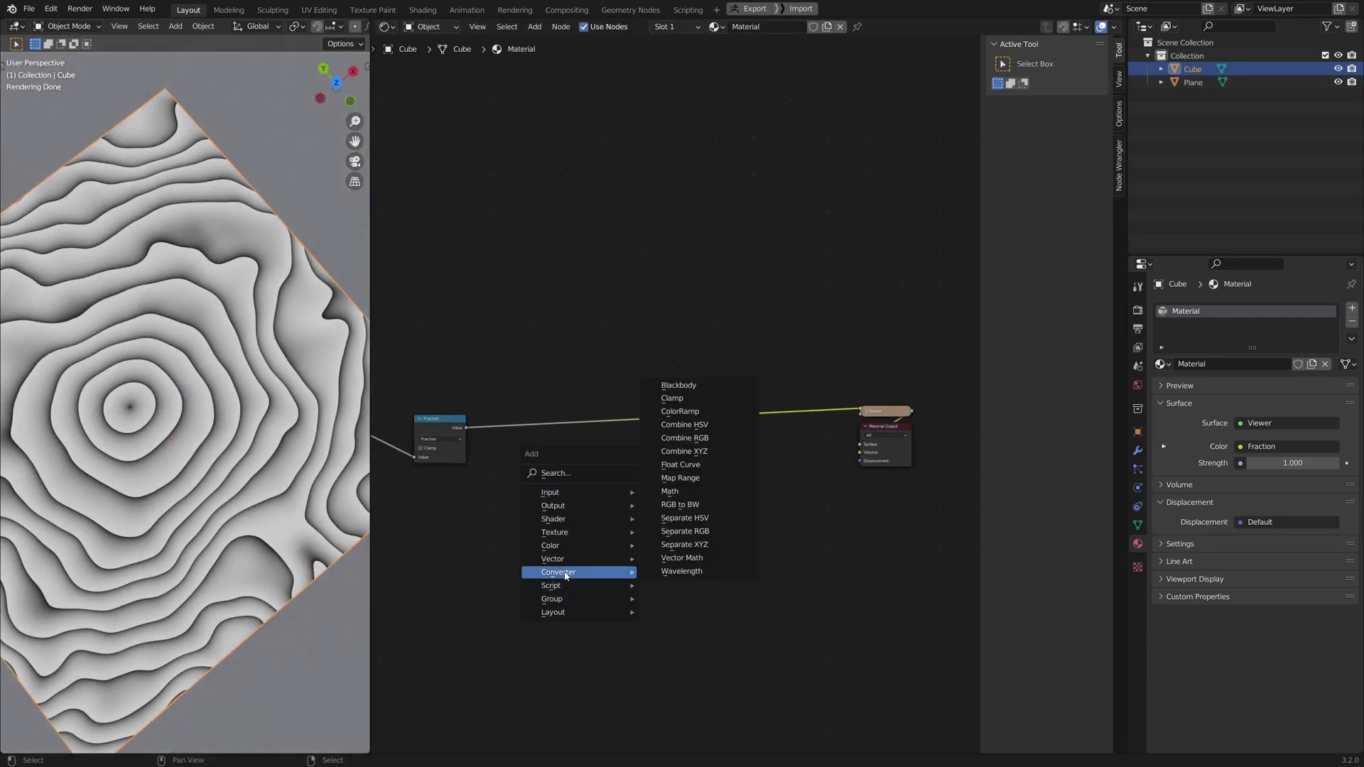
left_click(681, 478)
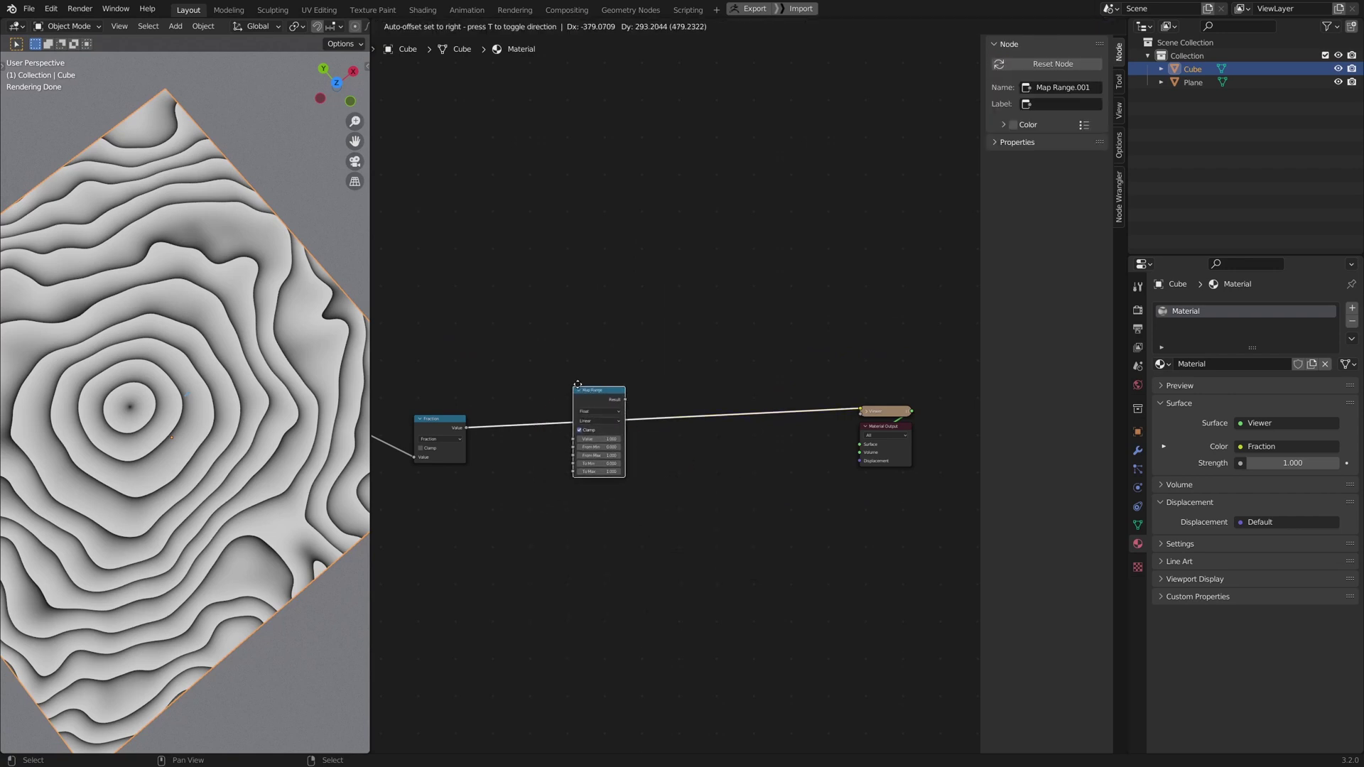
left_click(574, 386)
scroll(640, 533, "up", 3)
Add a Value node below the Fraction node
key("shift+a")
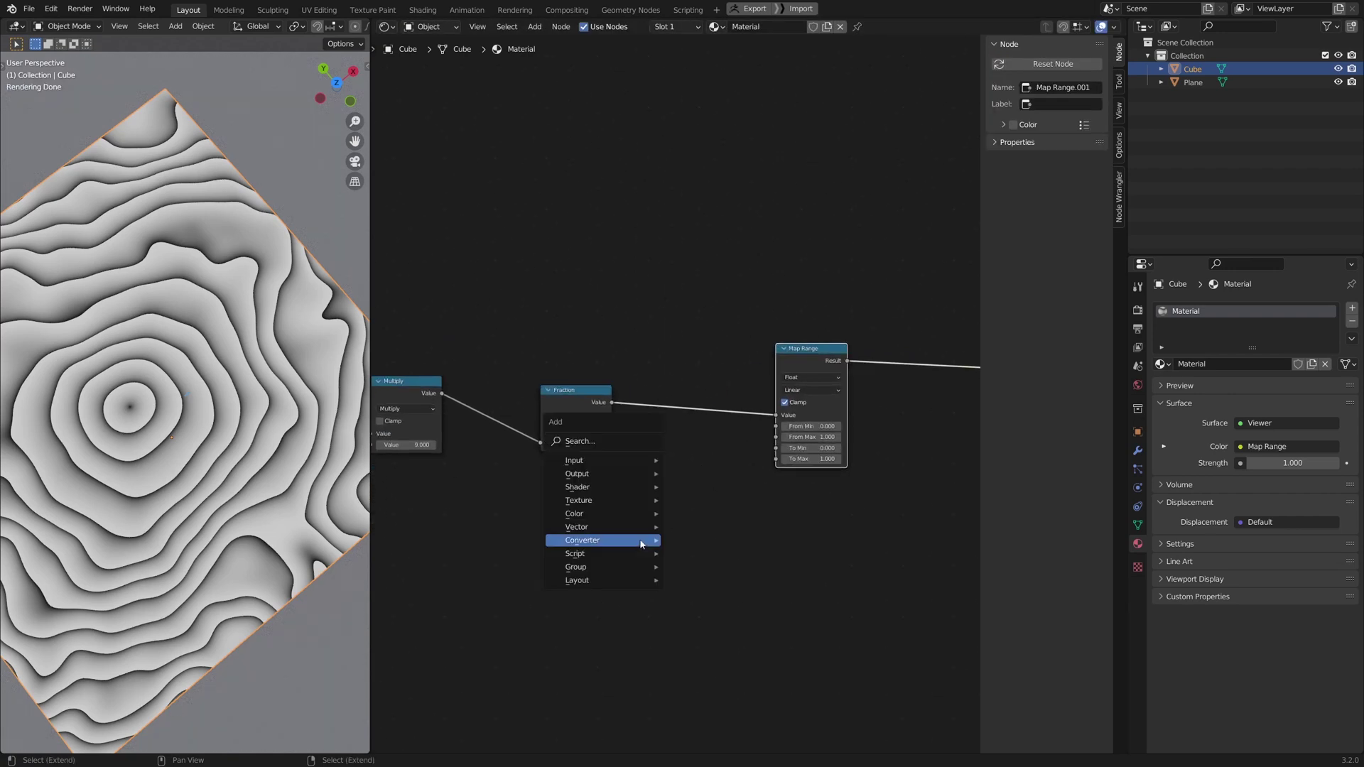
key("shift+a")
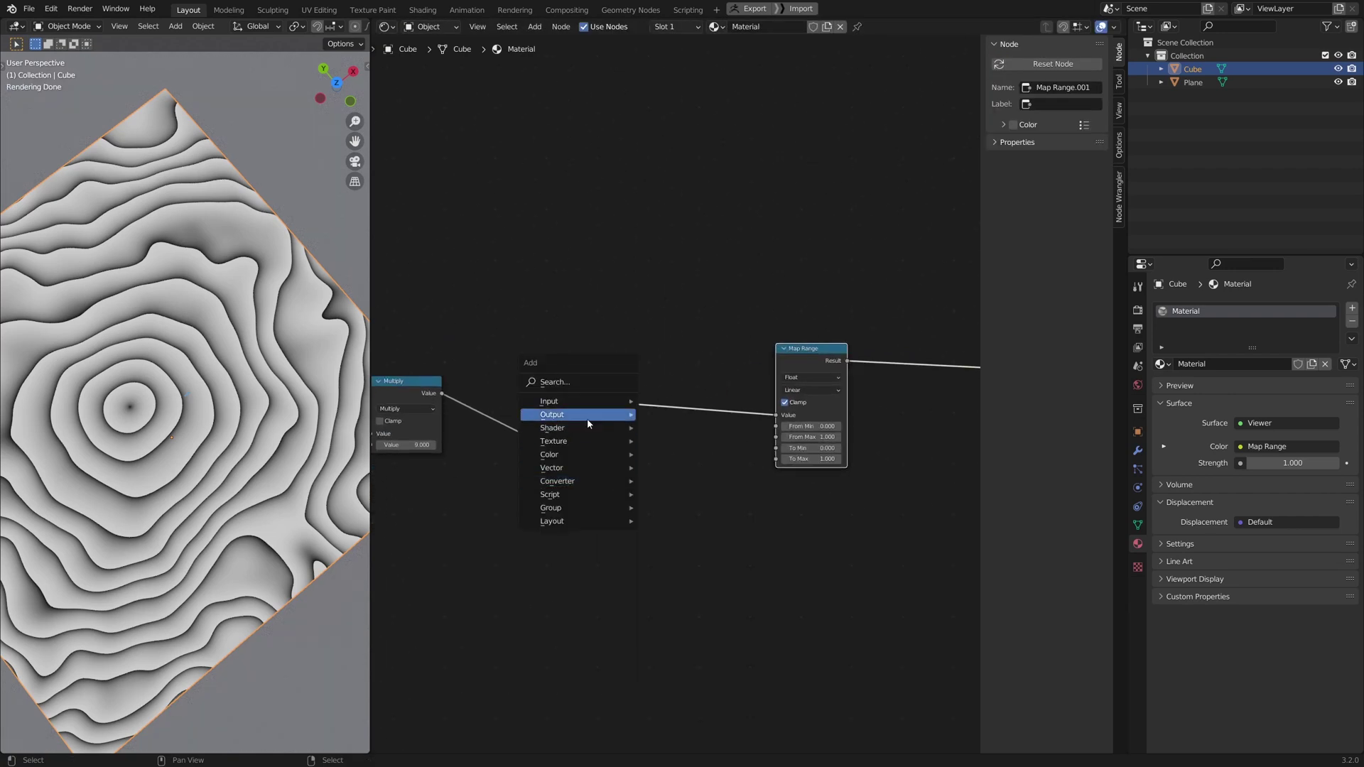
mouse_move(562, 401)
left_click(702, 644)
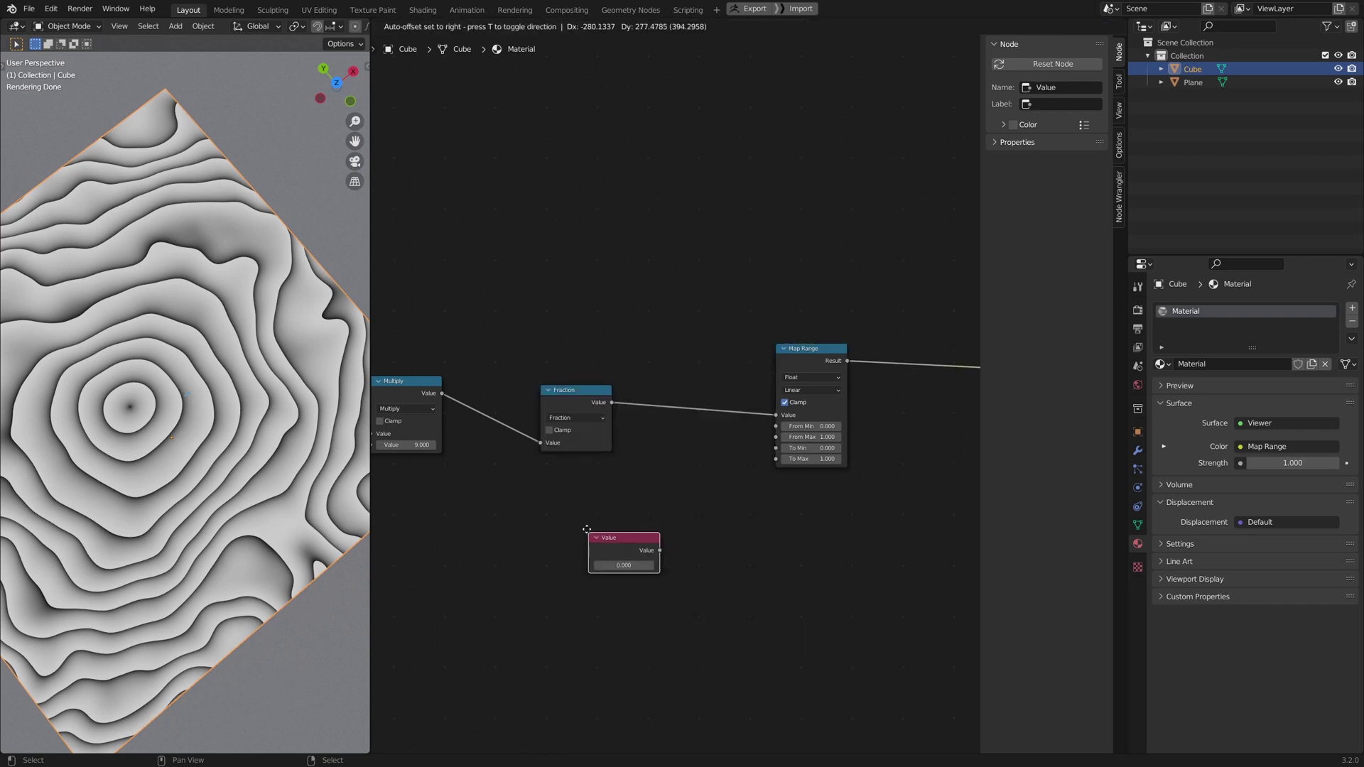
left_click(536, 485)
Connect the Value node to the From Max input of the new Map Range and set the value to 0.5
left_click_drag(611, 509, 776, 437)
left_click_drag(805, 359, 785, 409)
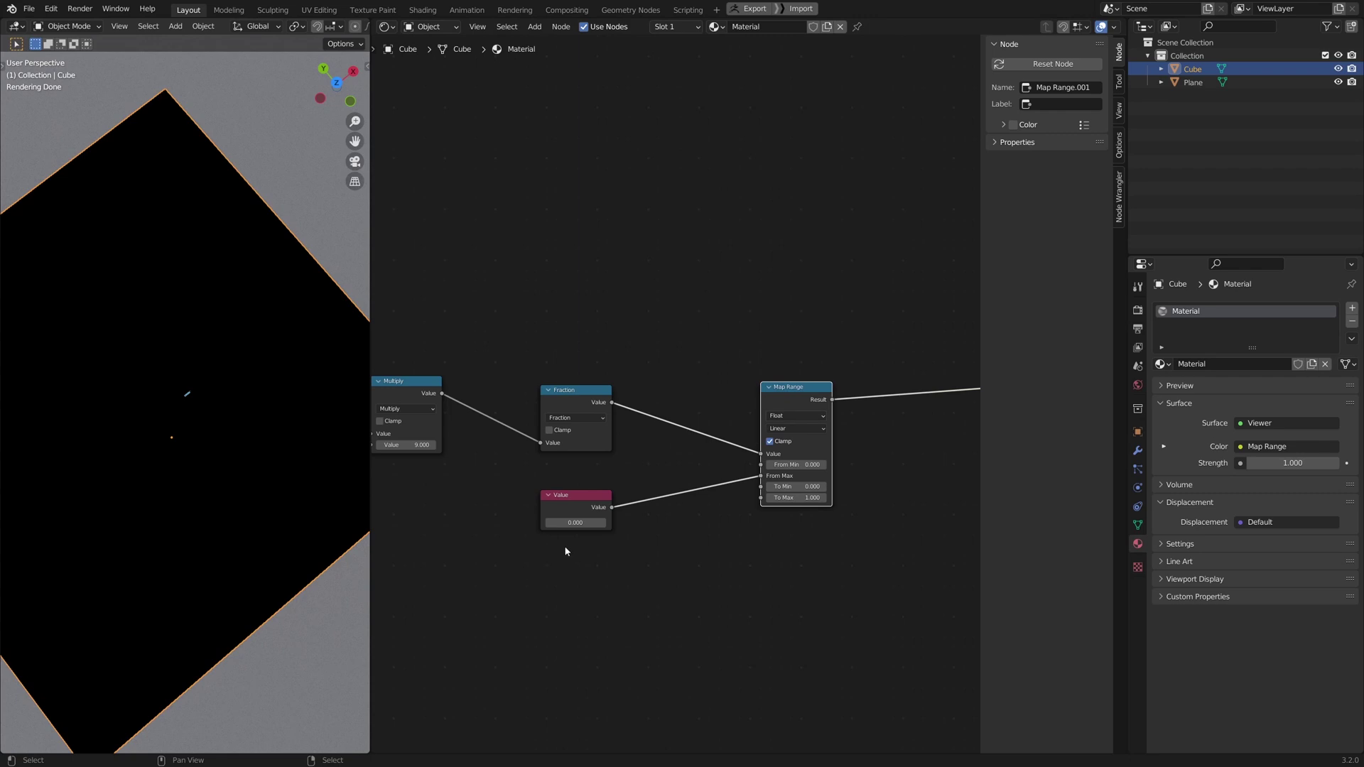
type("0.5")
key("Return")
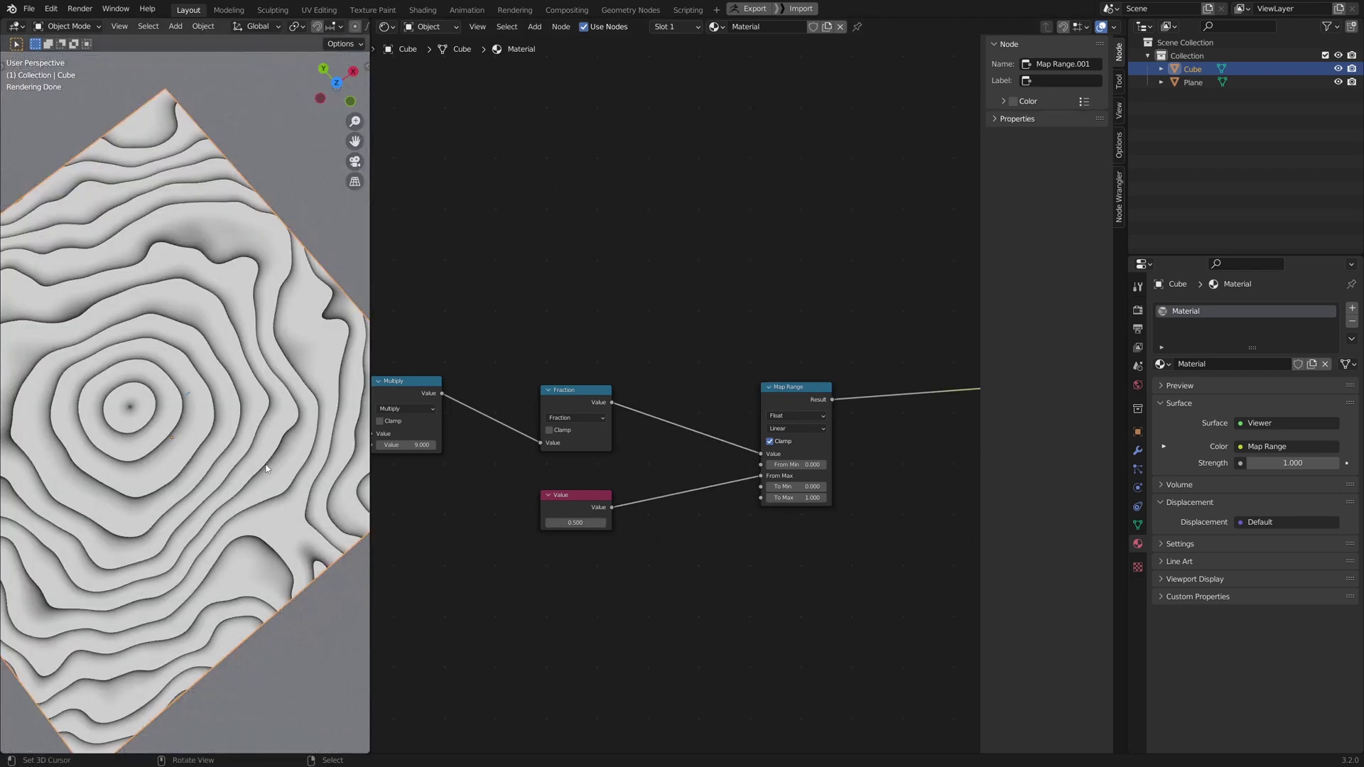
Examine the gradient within a single ring in a close-up top view of the block
middle_click_drag(268, 455, 277, 487)
key("grave")
left_click(275, 428)
middle_click_drag(175, 376, 189, 394, "shift")
key("ctrl+b")
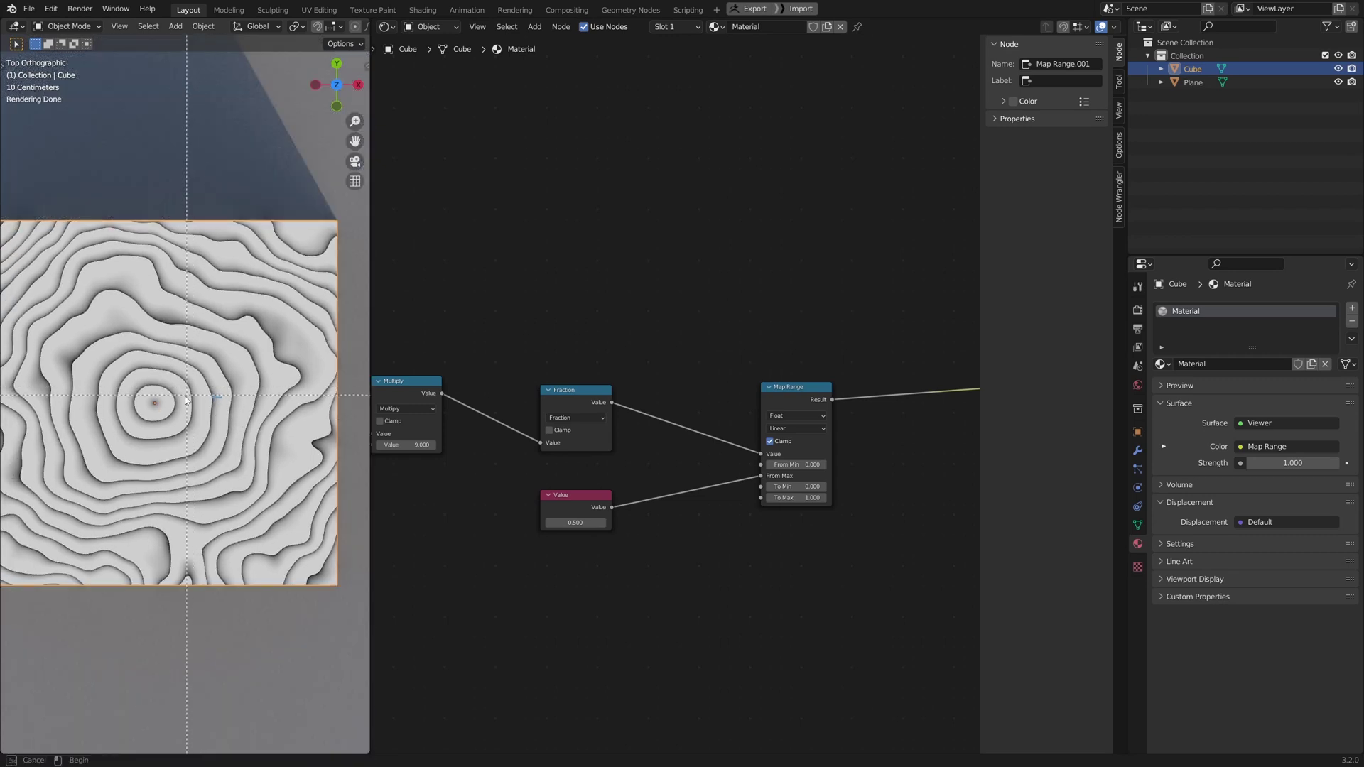
left_click_drag(190, 397, 251, 446)
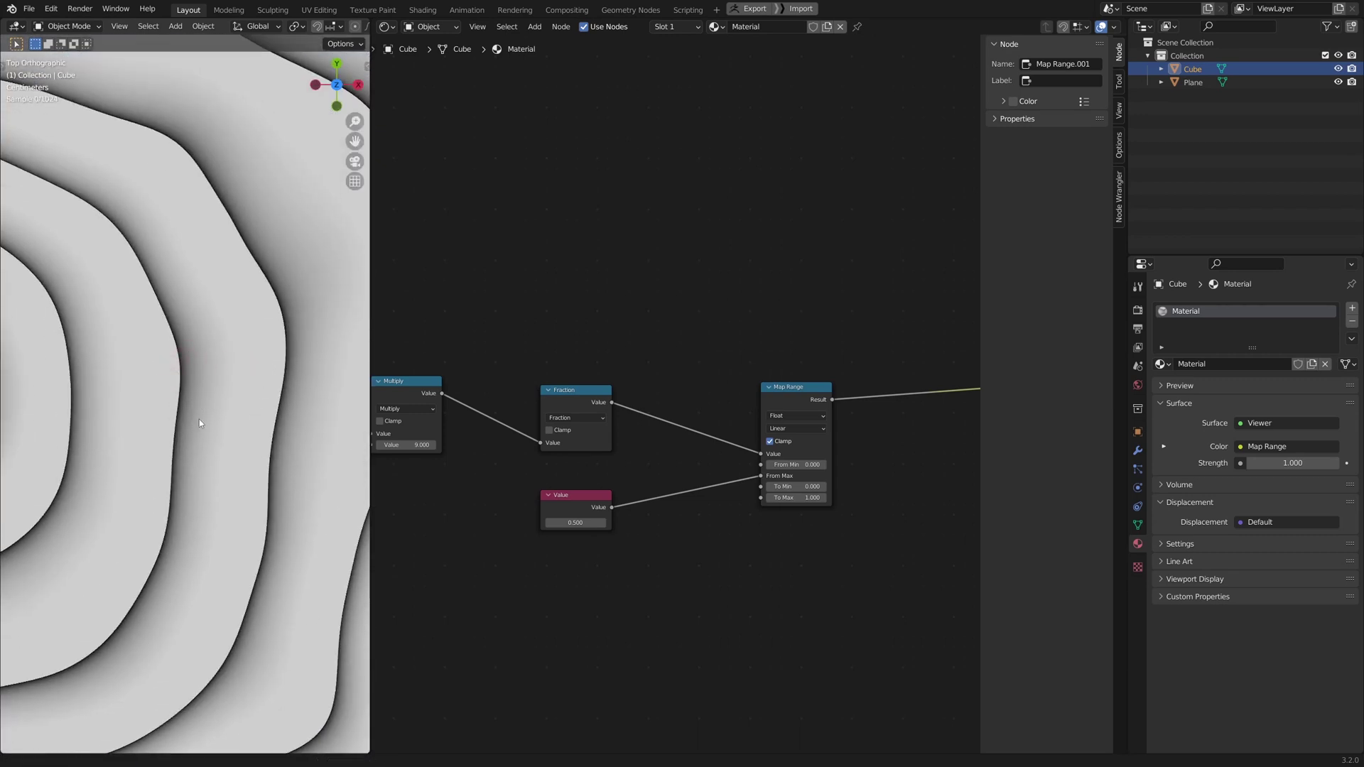
middle_click_drag(176, 382, 184, 426, "shift")
scroll(184, 425, "up", 1)
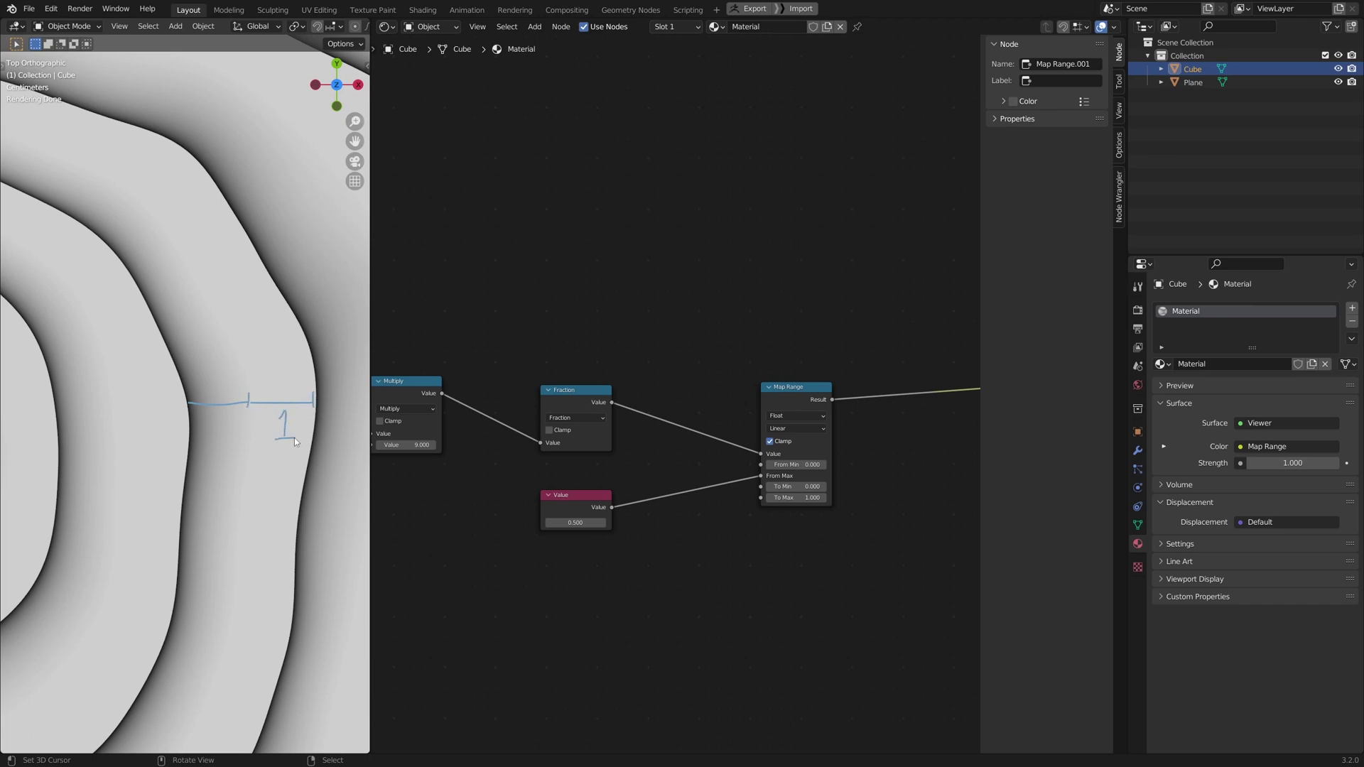
Duplicate the Map Range node with its incoming links, place the copy below it, and reconnect the Value link to the copy's From Min
middle_click_drag(555, 497, 484, 488)
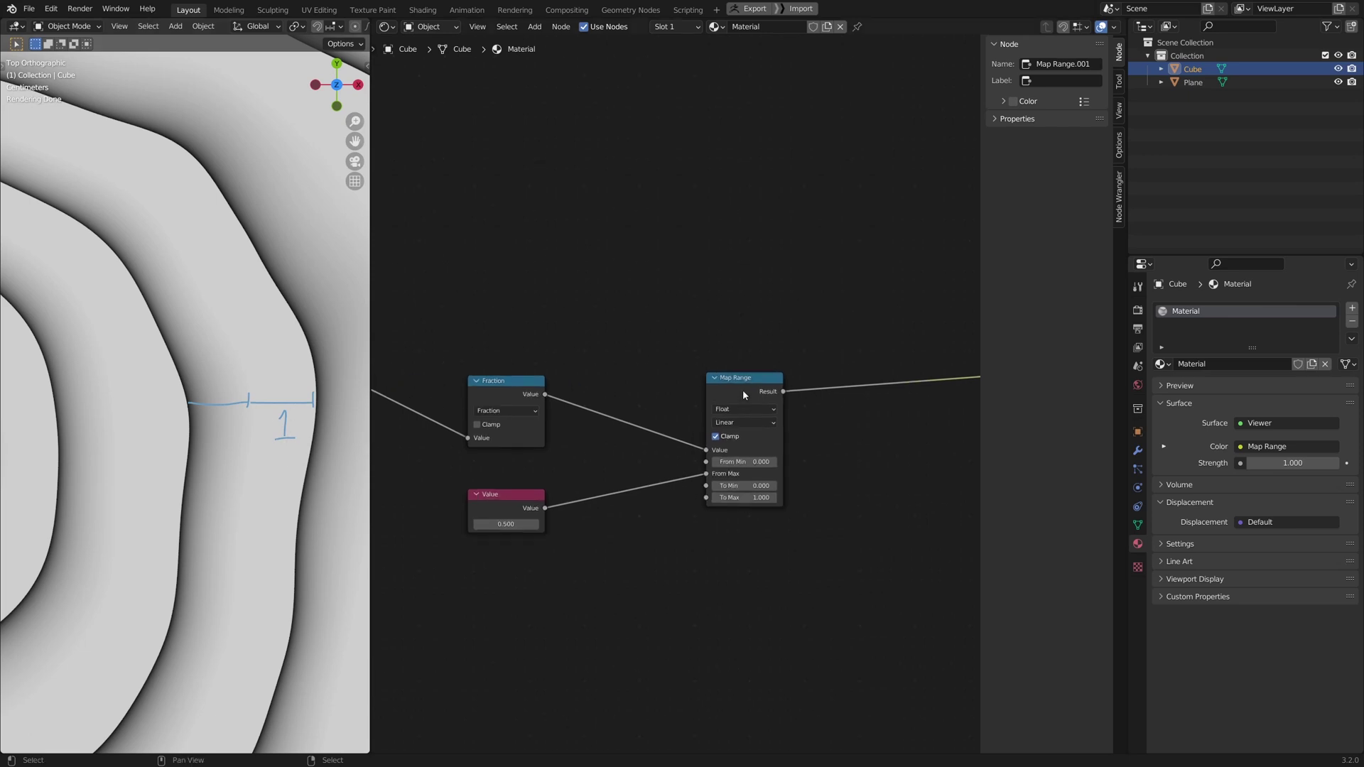
key("shift+d")
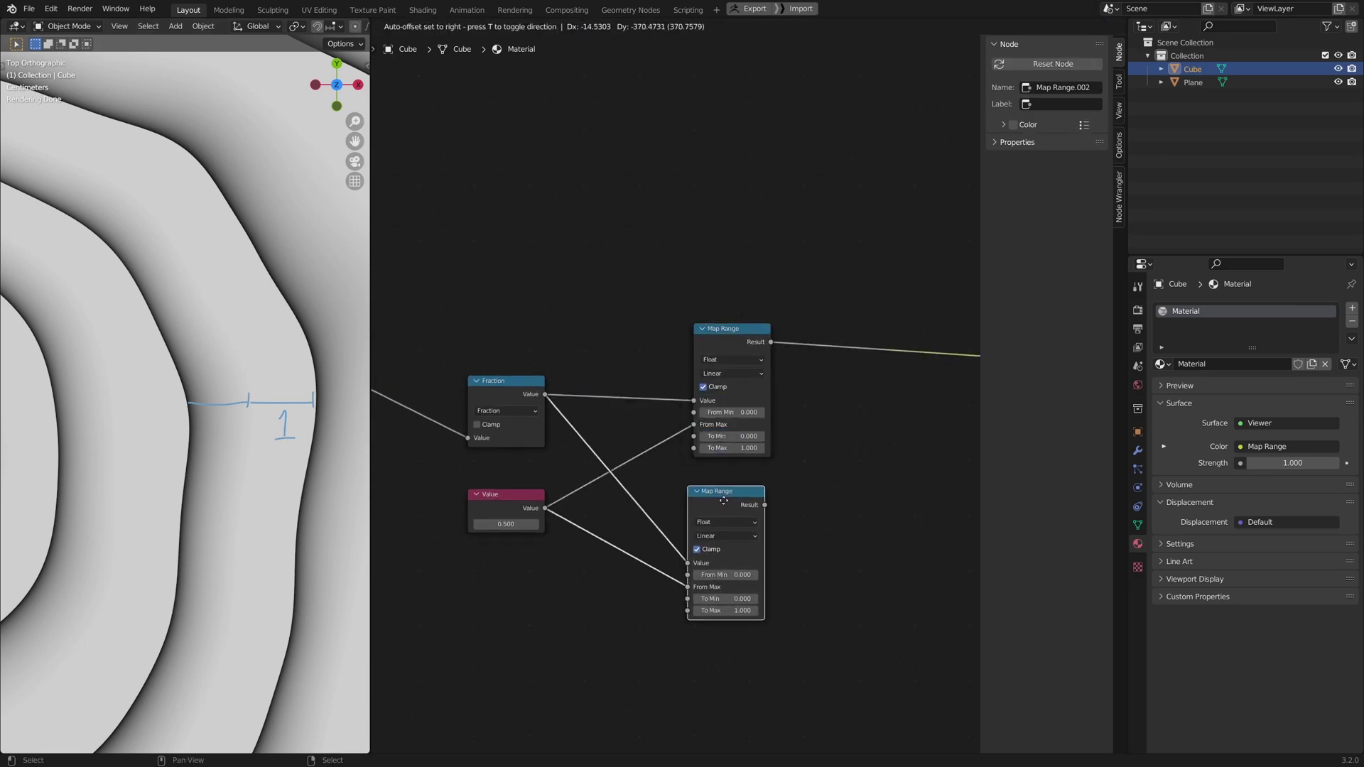
left_click(727, 501)
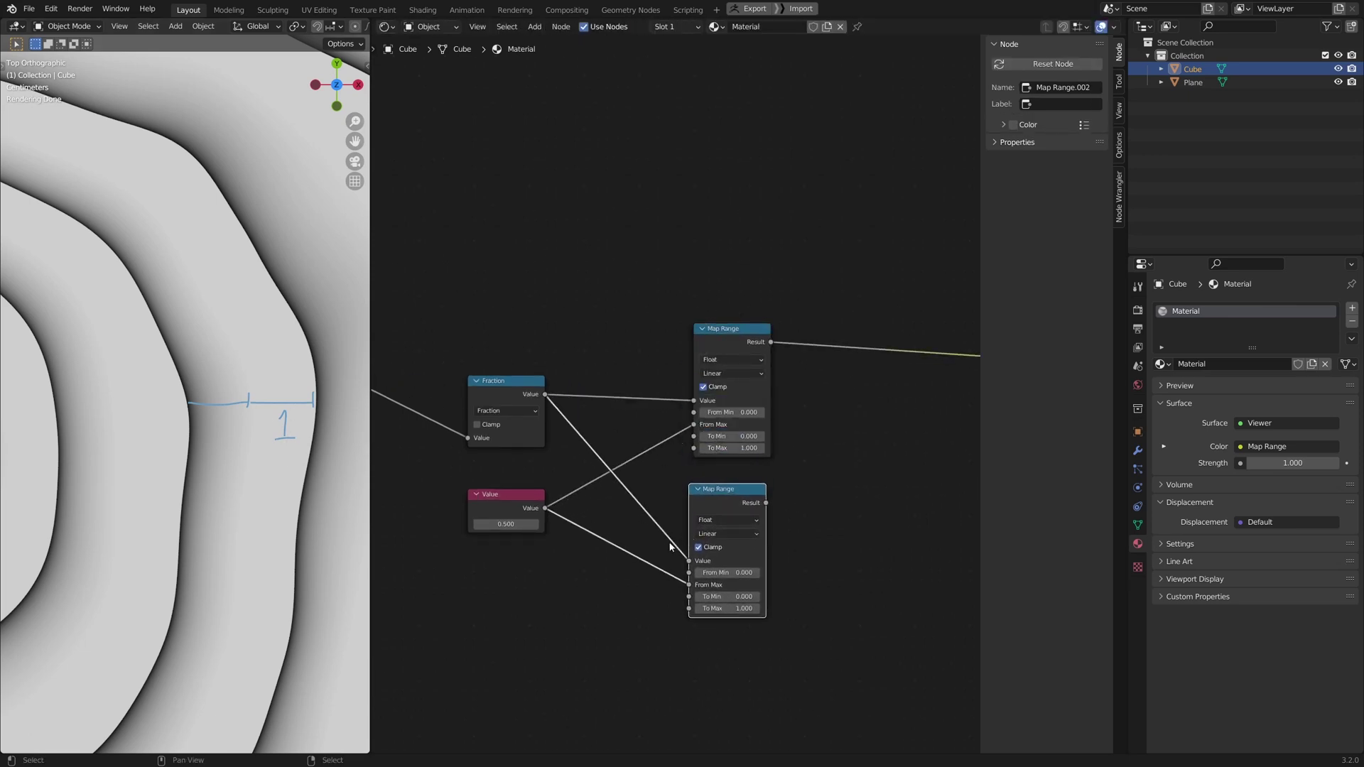
left_click(527, 518)
left_click_drag(690, 586, 689, 573)
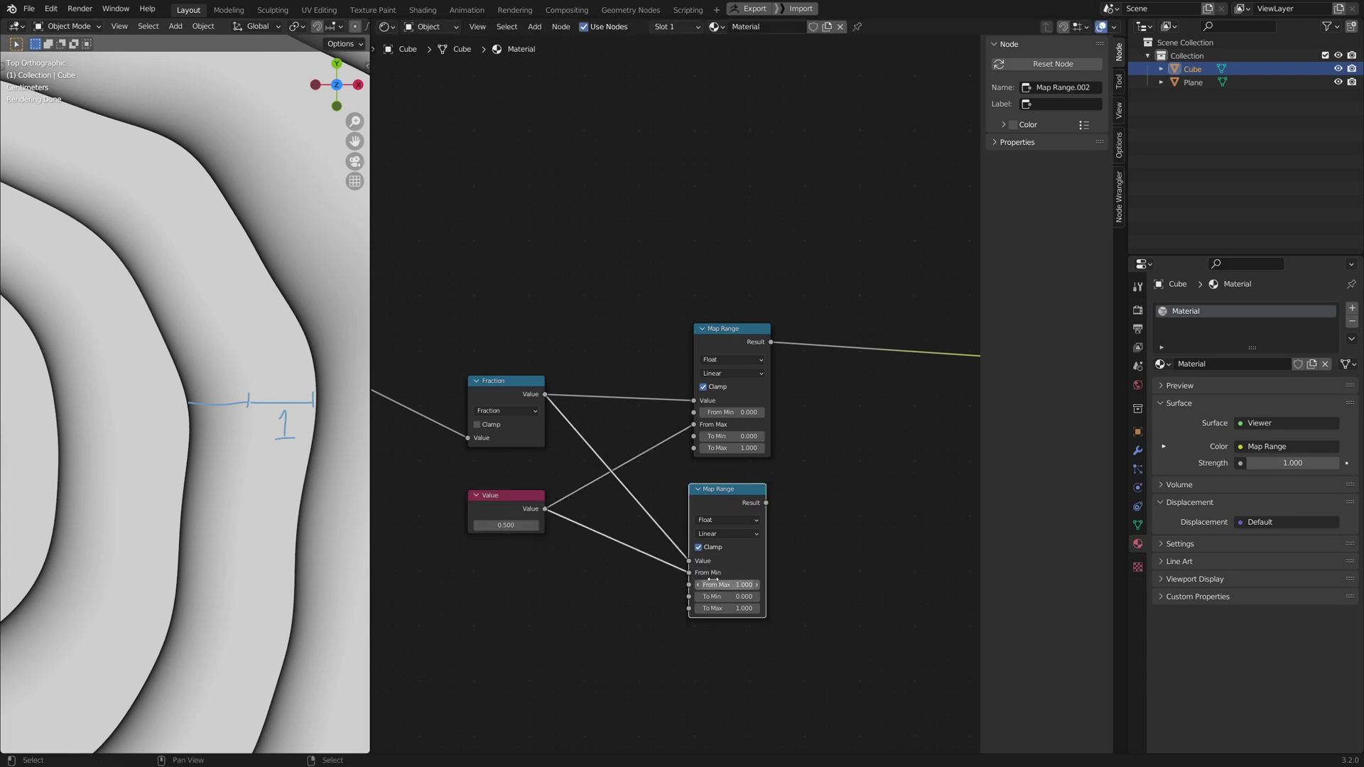
Set the duplicated Map Range's To Min to 1 and To Max to 0, and preview its result on the block
left_click(723, 596)
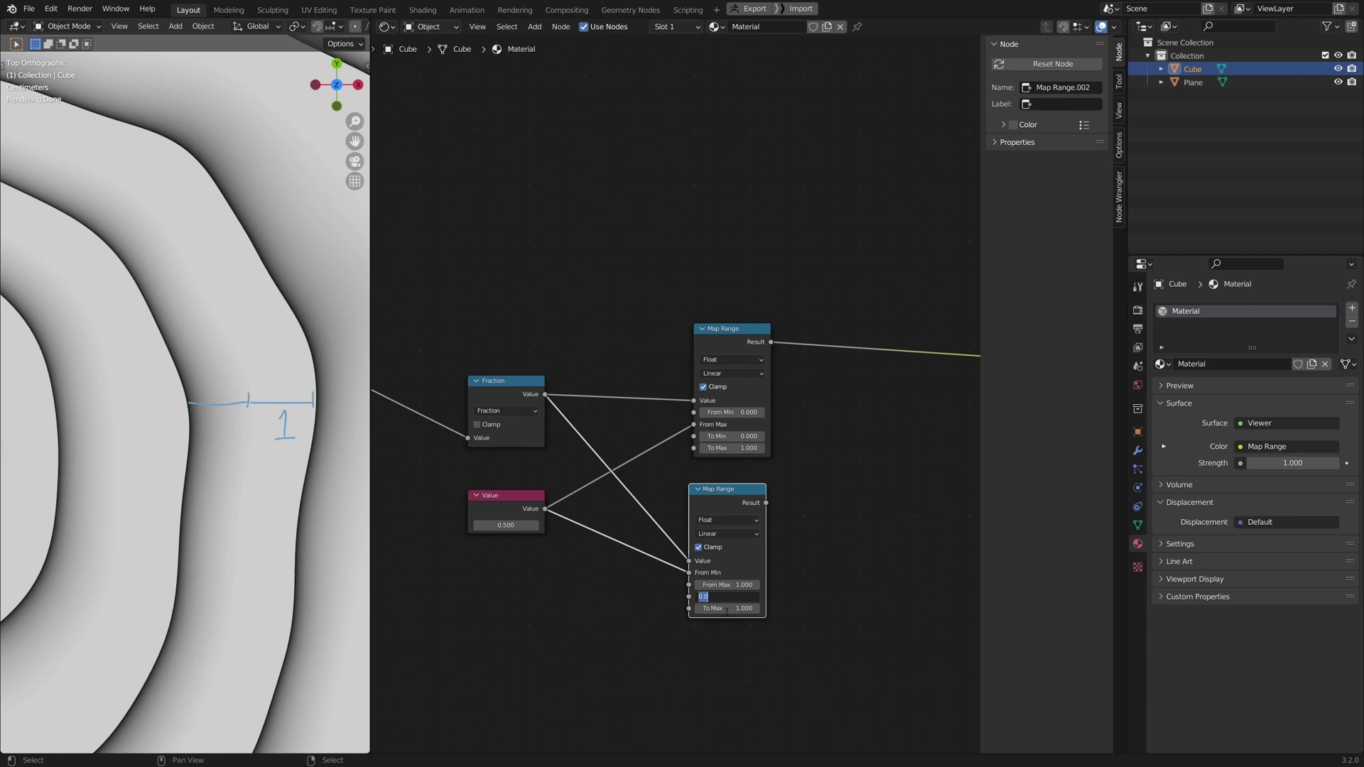
type("1")
key("Return")
left_click(714, 609)
type("0")
key("Return")
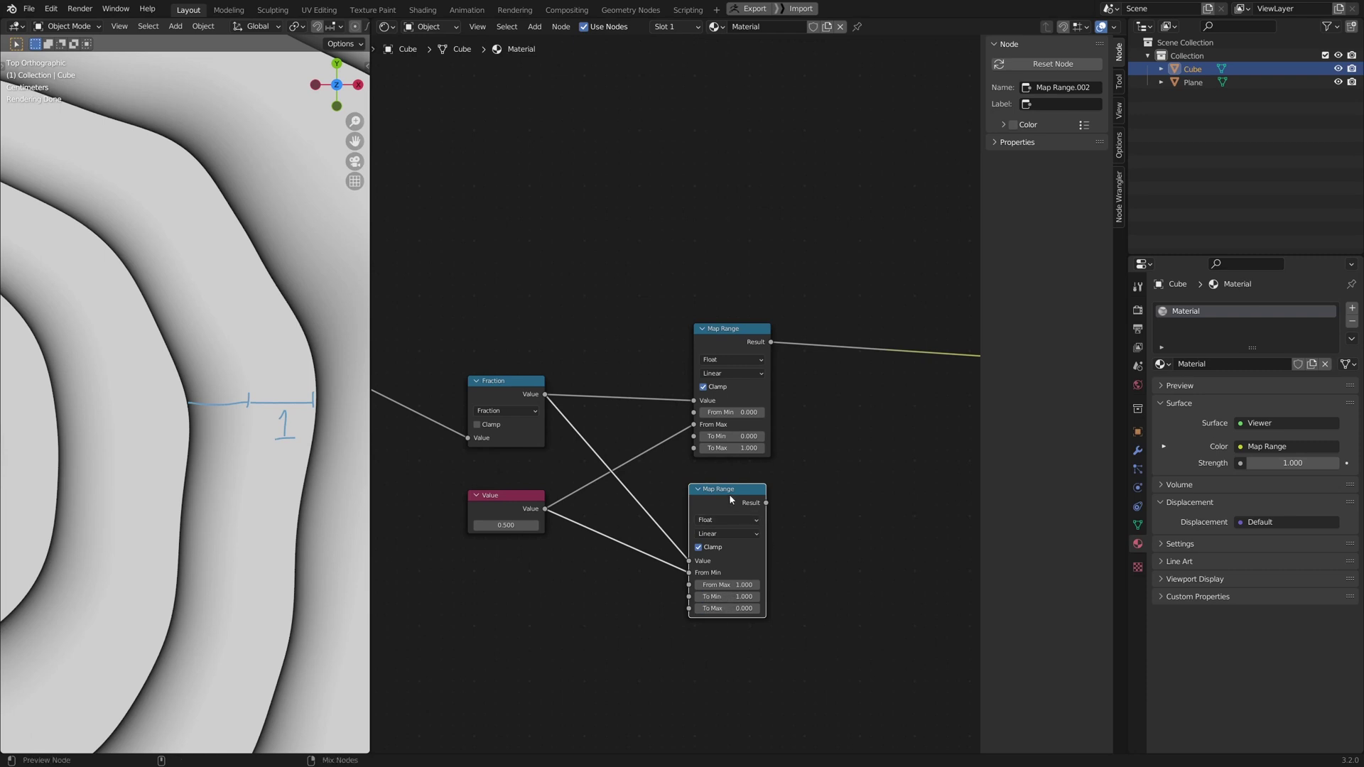
left_click(746, 519, "ctrl+shift")
right_click_drag(261, 402, 212, 395)
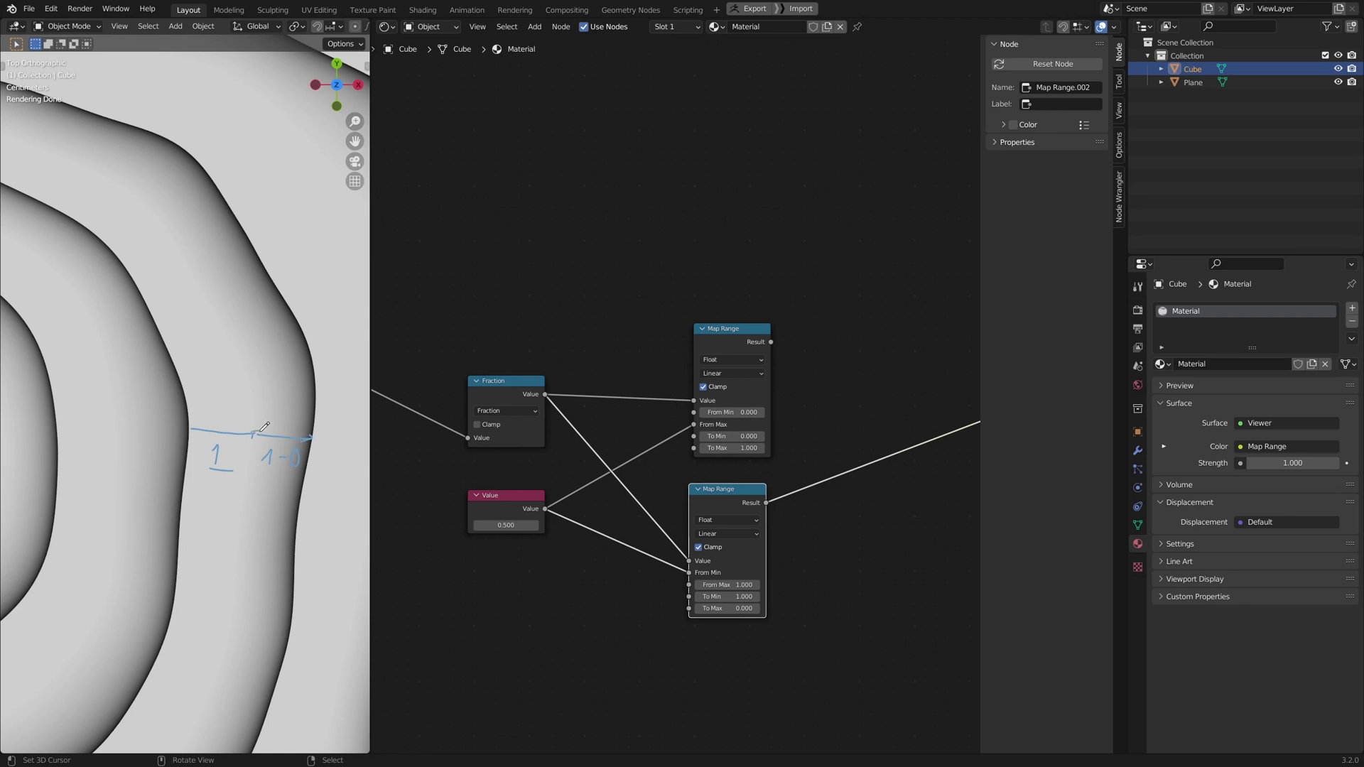
Insert a Math node on the link from the lower Map Range to the Viewer and set its operation to Minimum
middle_click_drag(798, 511, 738, 544)
scroll(753, 519, "down", 2)
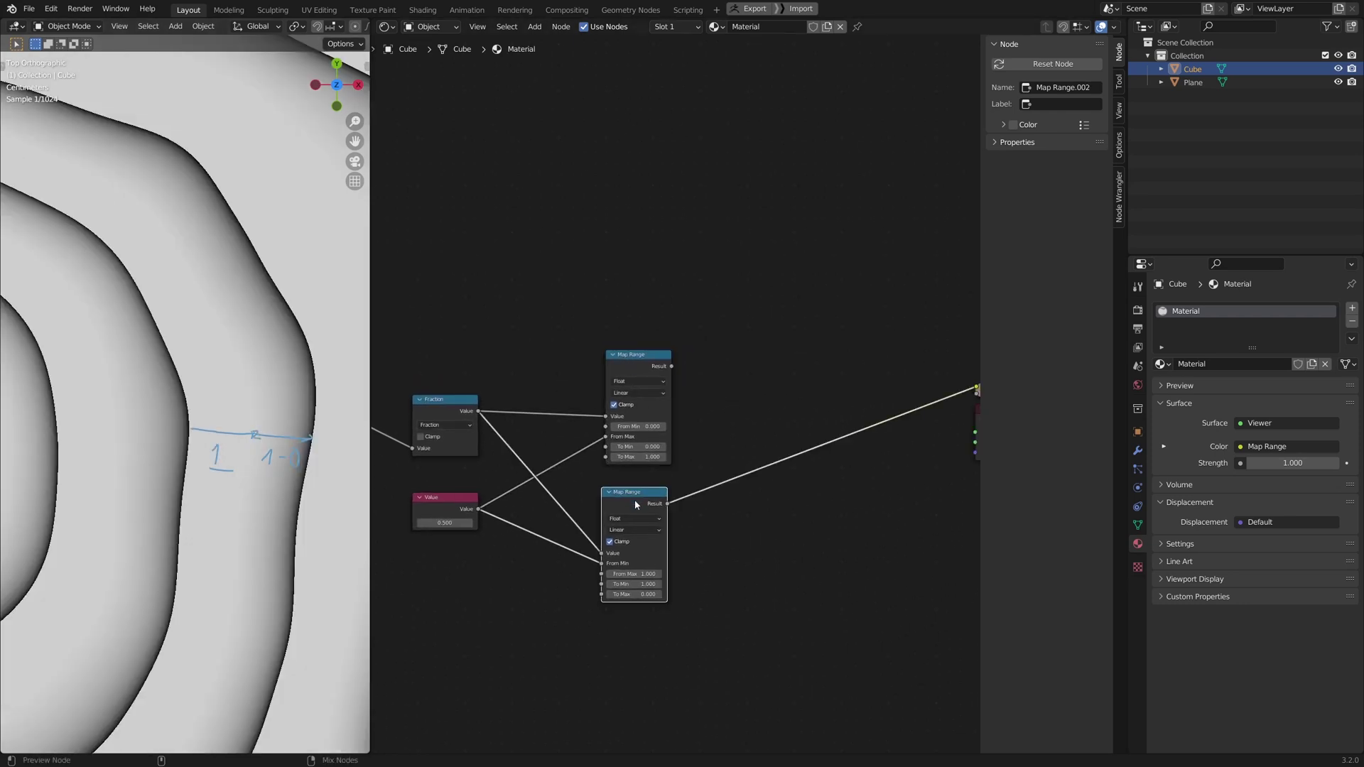
key("shift+a")
mouse_move(781, 489)
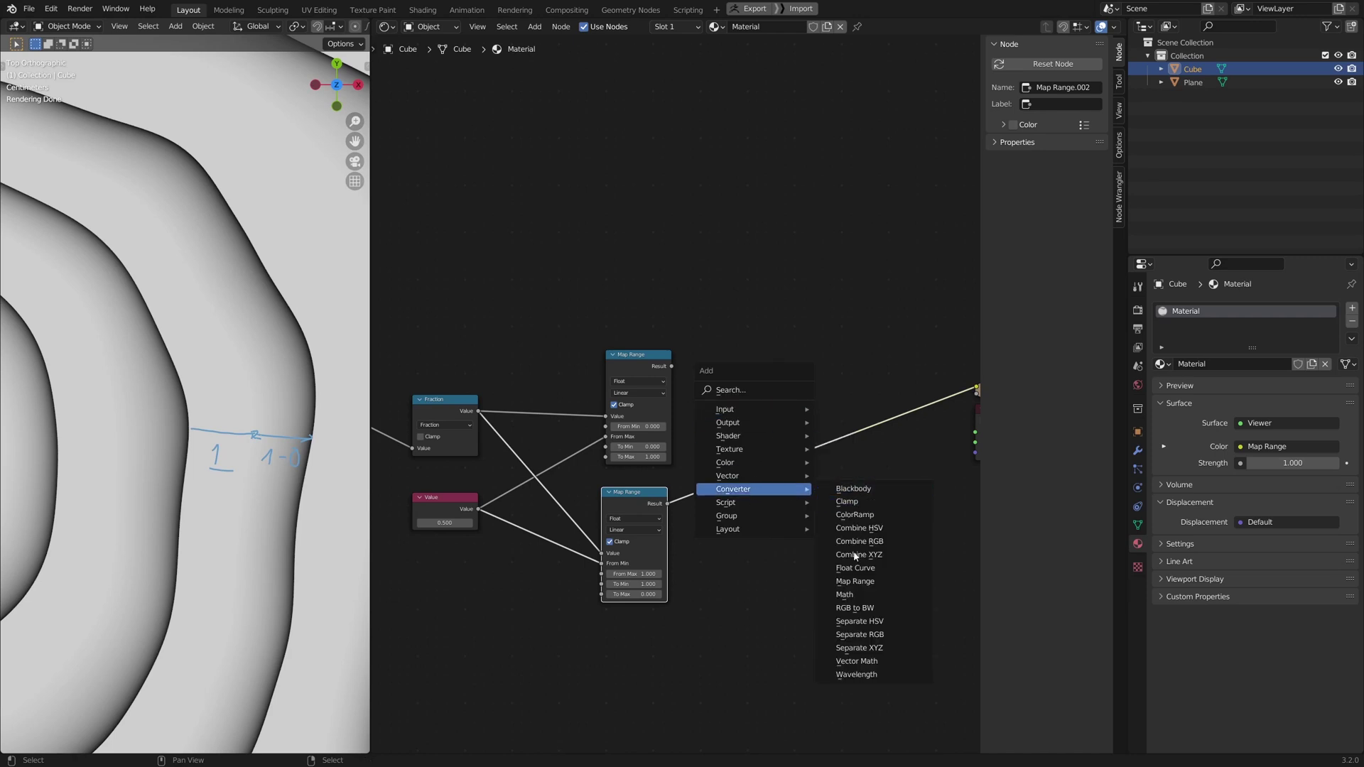
left_click(861, 601)
left_click(729, 407)
left_click(763, 432)
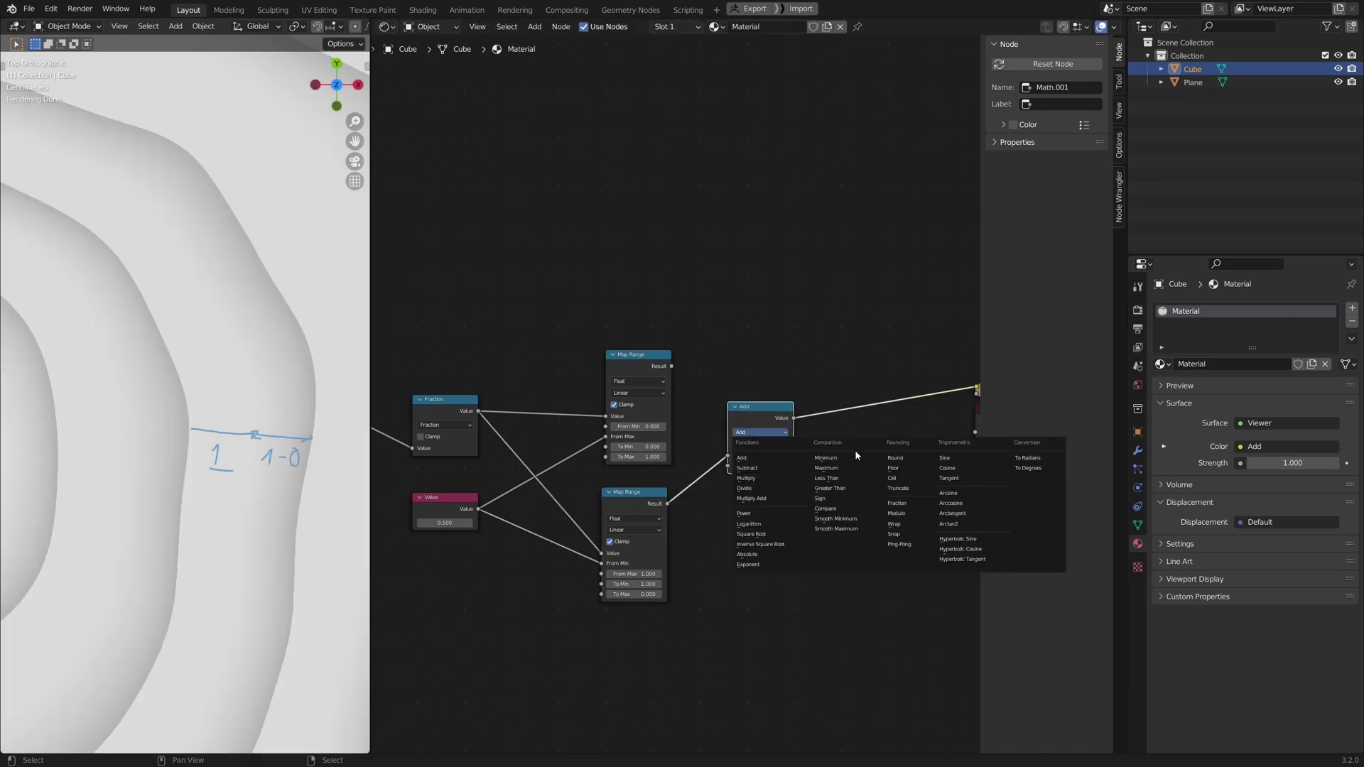
left_click(845, 458)
Connect the upper Map Range's result to the first input of the Minimum node and preview the Minimum output
left_click_drag(759, 417, 781, 377)
left_click_drag(669, 367, 749, 416)
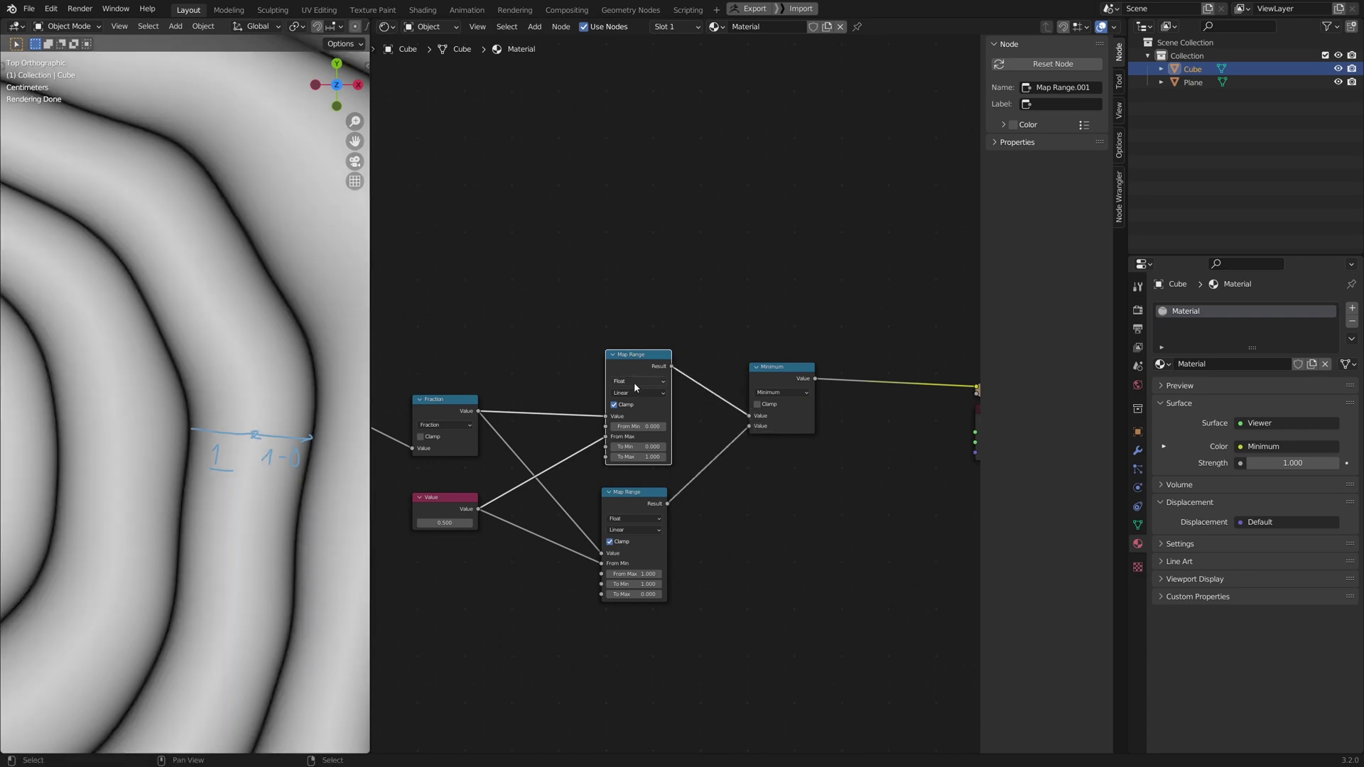
left_click(797, 377, "ctrl+shift")
middle_click_drag(749, 427, 750, 438)
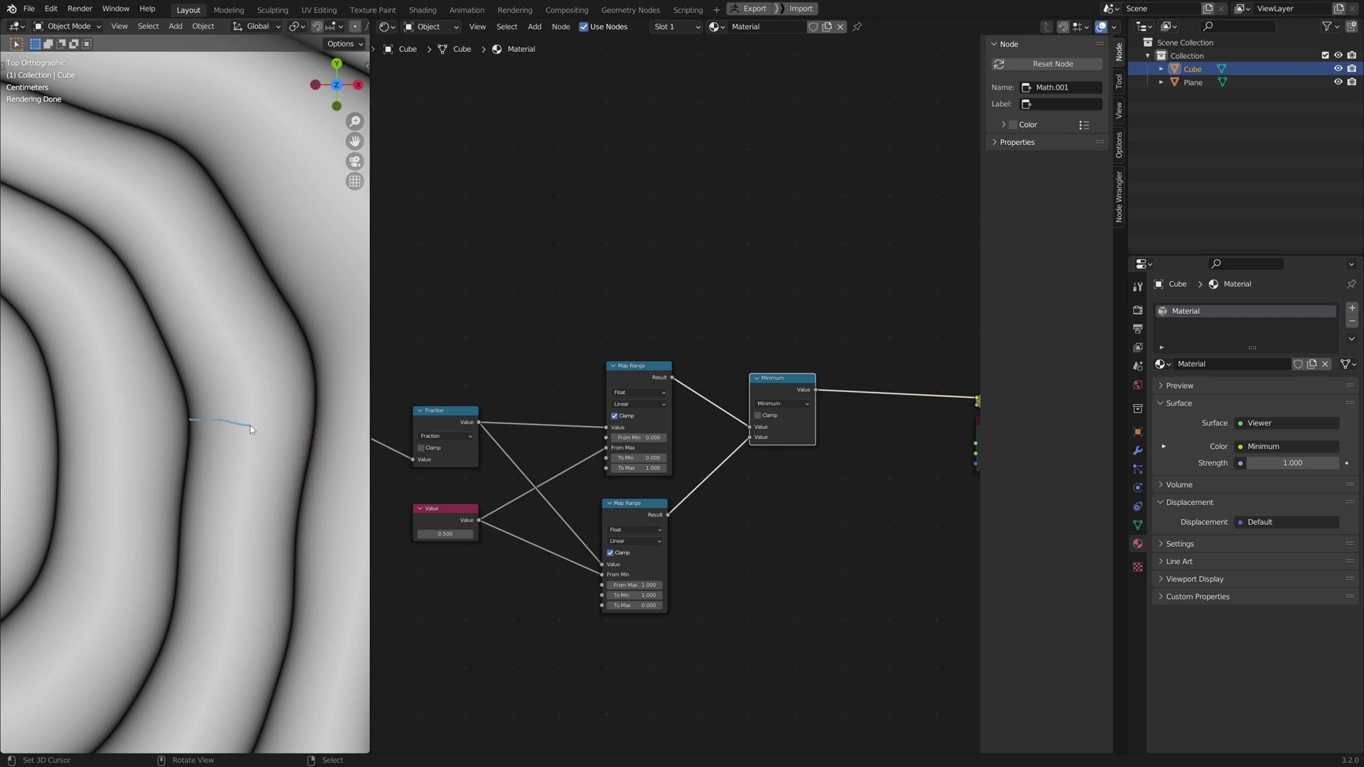
Try the Value node at the extremes 1 and 0
middle_click_drag(542, 512, 704, 483)
scroll(545, 633, "up", 5)
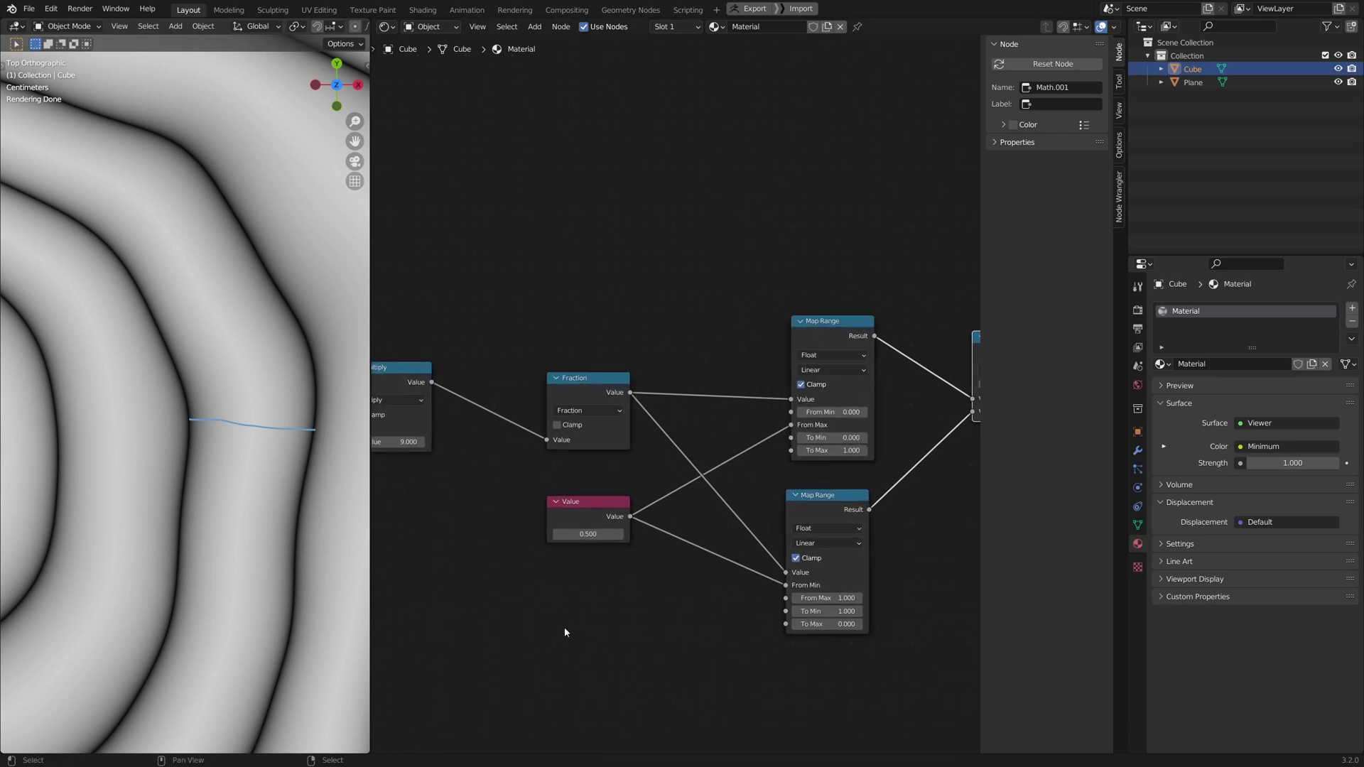
middle_click_drag(609, 600, 662, 580)
mouse_move(627, 504)
left_mouse_down()
mouse_move(616, 551)
mouse_move(561, 551)
mouse_move(629, 551)
mouse_move(491, 551)
mouse_move(594, 552)
left_mouse_up()
left_click(636, 556)
type("1")
key("Return")
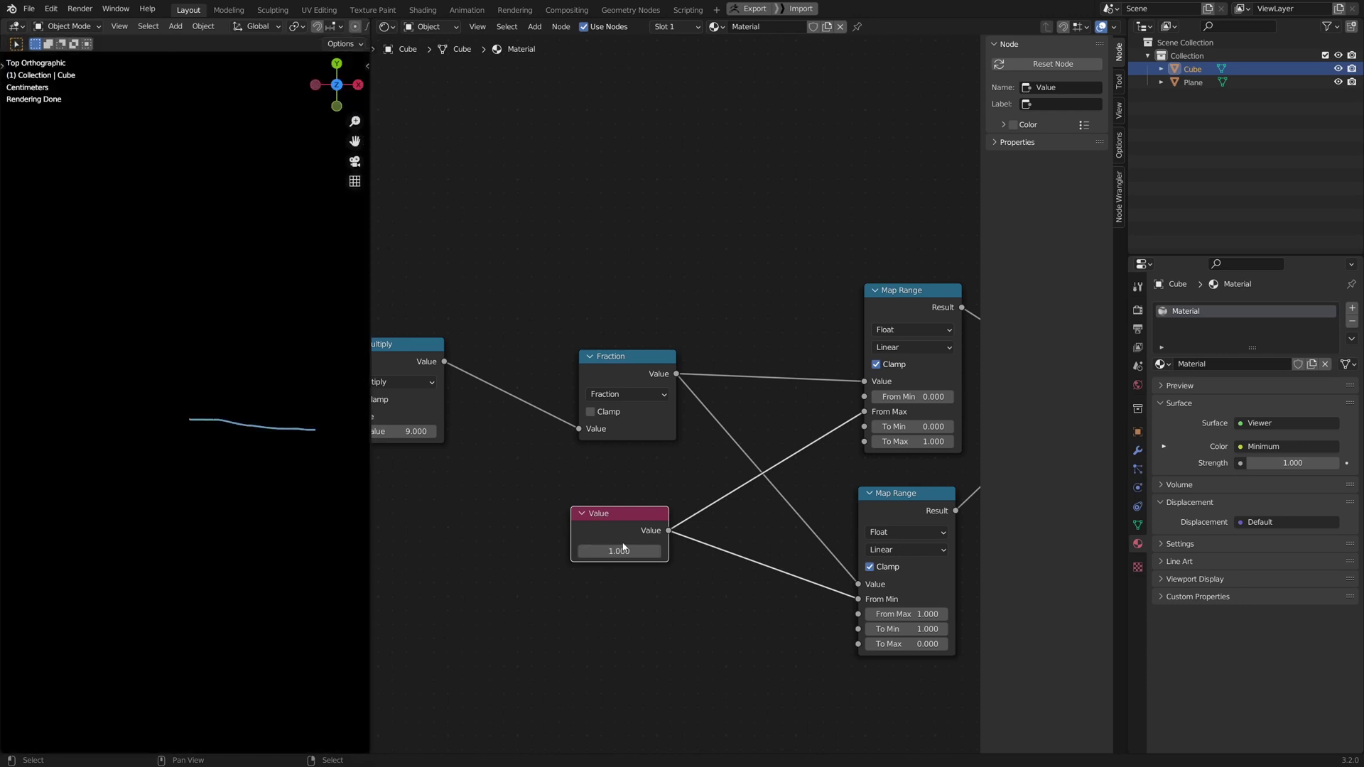
left_click(622, 558)
Merge the Value node's two outgoing links through a reroute and move the Value node farther back
left_click_drag(626, 523, 553, 548)
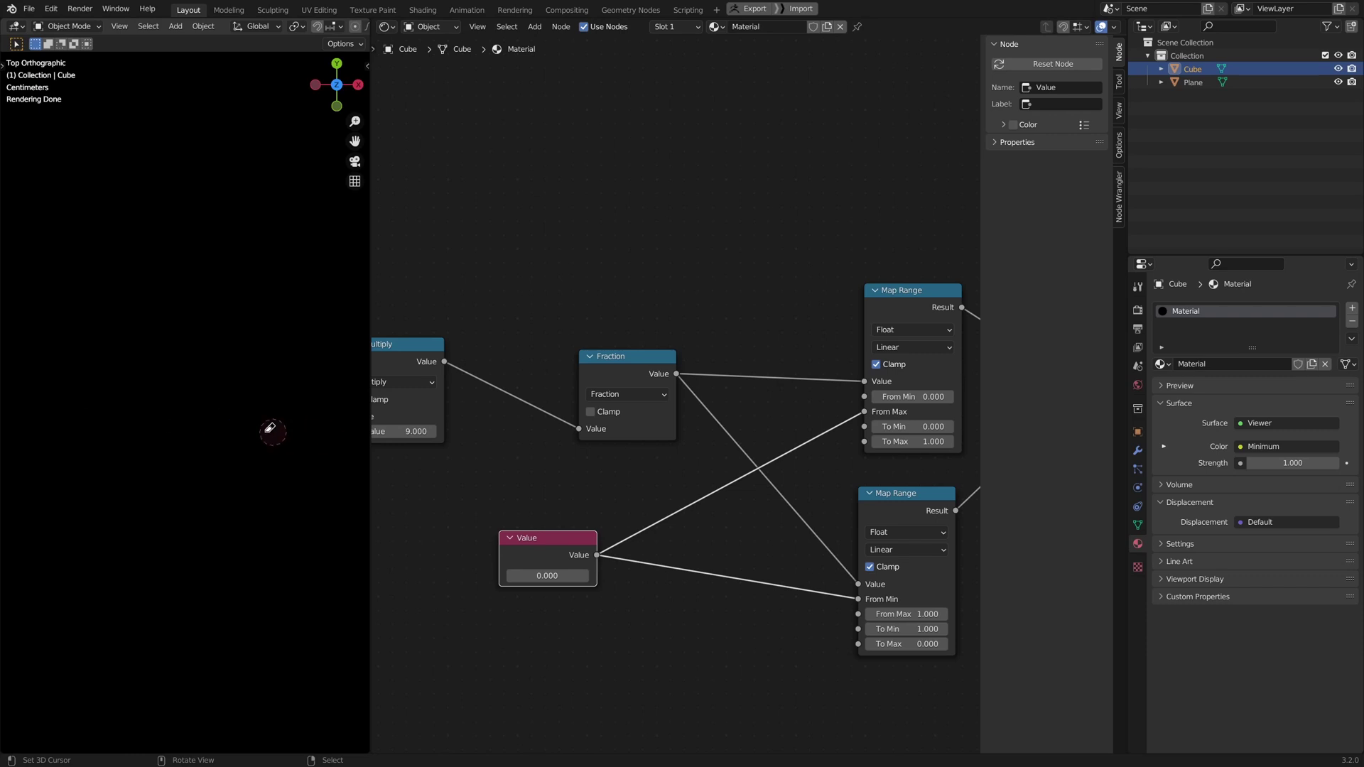
right_click_drag(648, 562, 677, 498, "shift")
key("g")
left_click(508, 497)
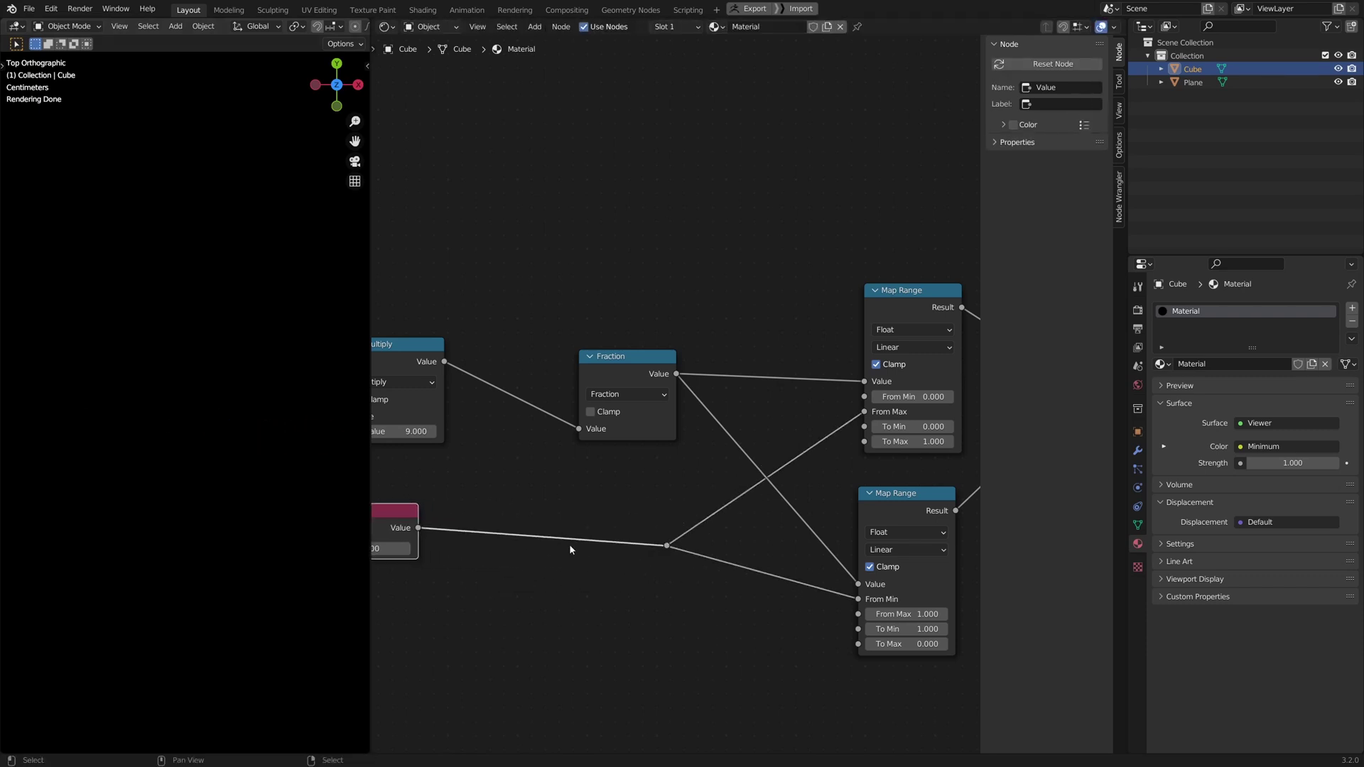
Insert a Clamp node on the link between the Value node and the reroute
middle_click_drag(599, 552, 677, 530)
key("shift+a")
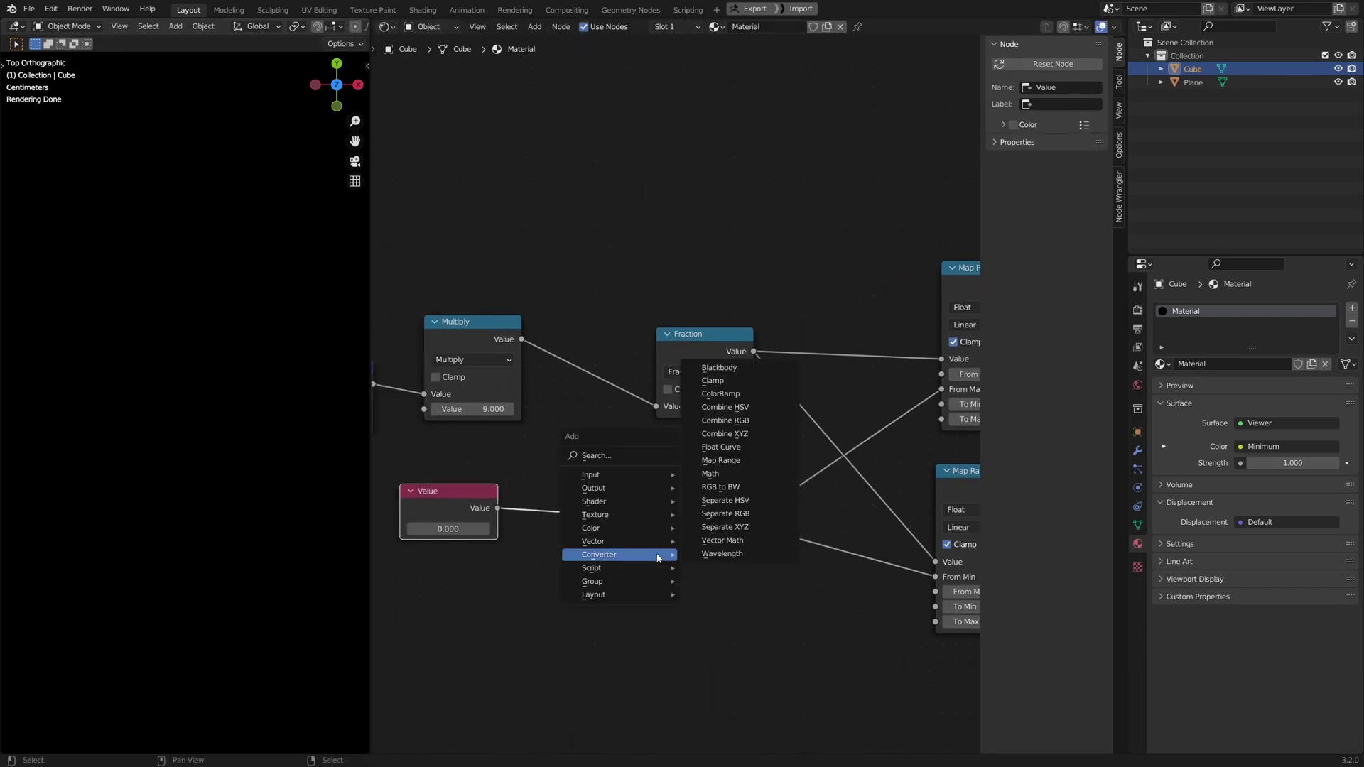
left_click(713, 380)
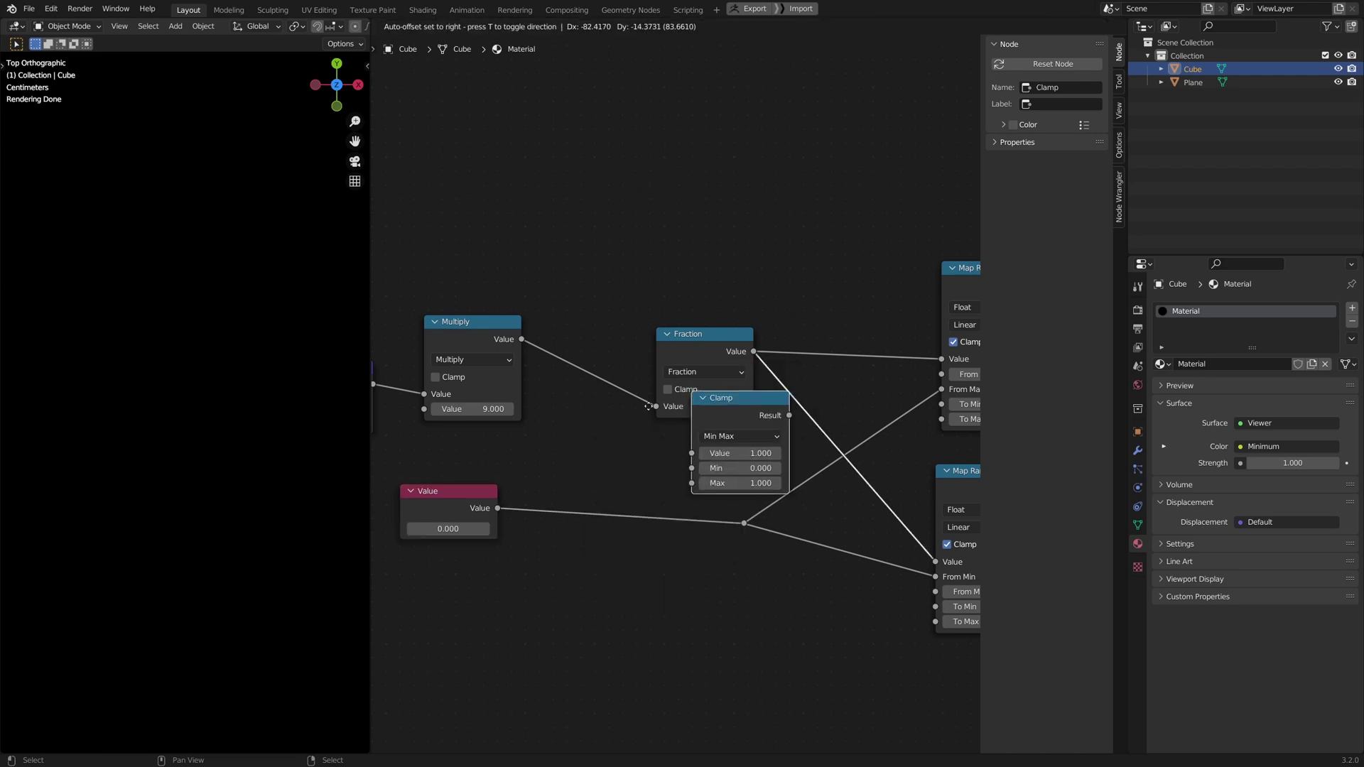
left_click(584, 481)
Adjust the Clamp node's Min, set its Max to 0.999, and lower the Value node to -12.3
left_click(617, 552)
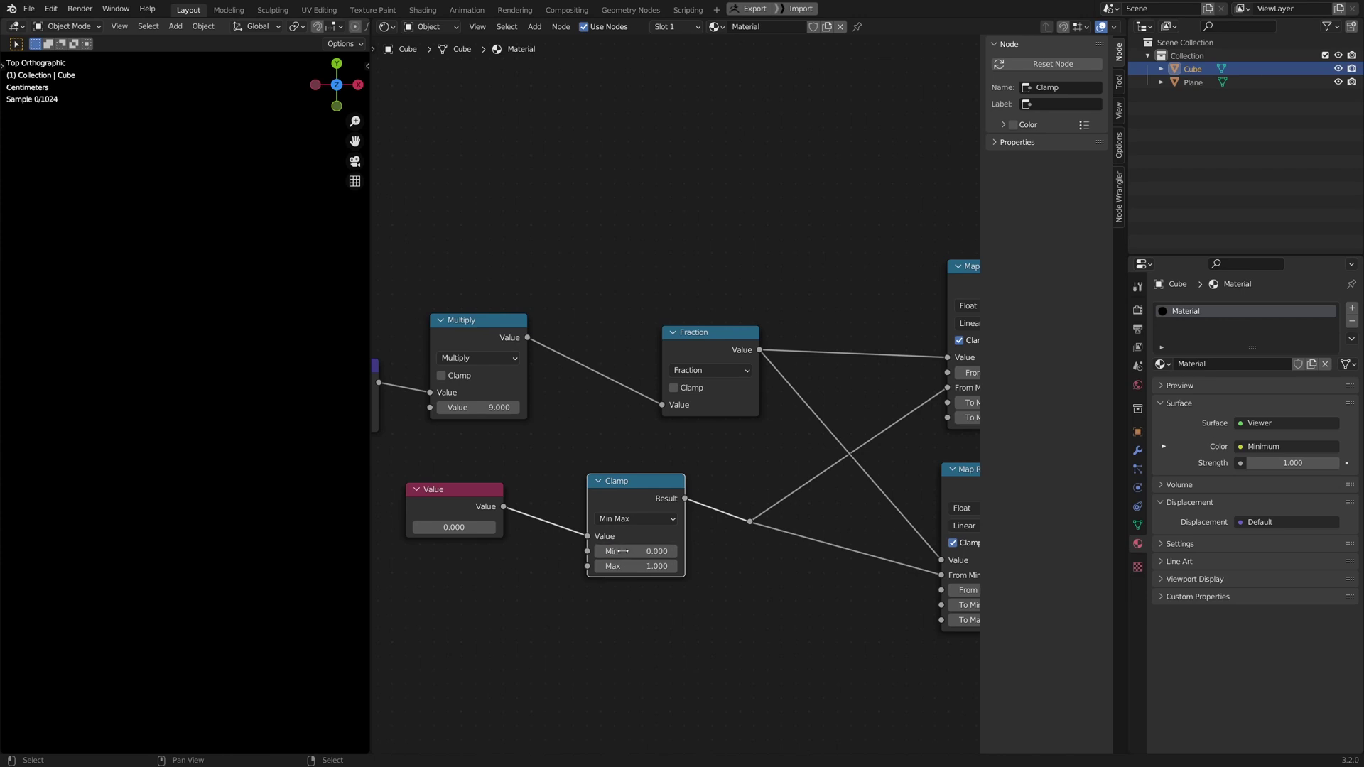
key("Return")
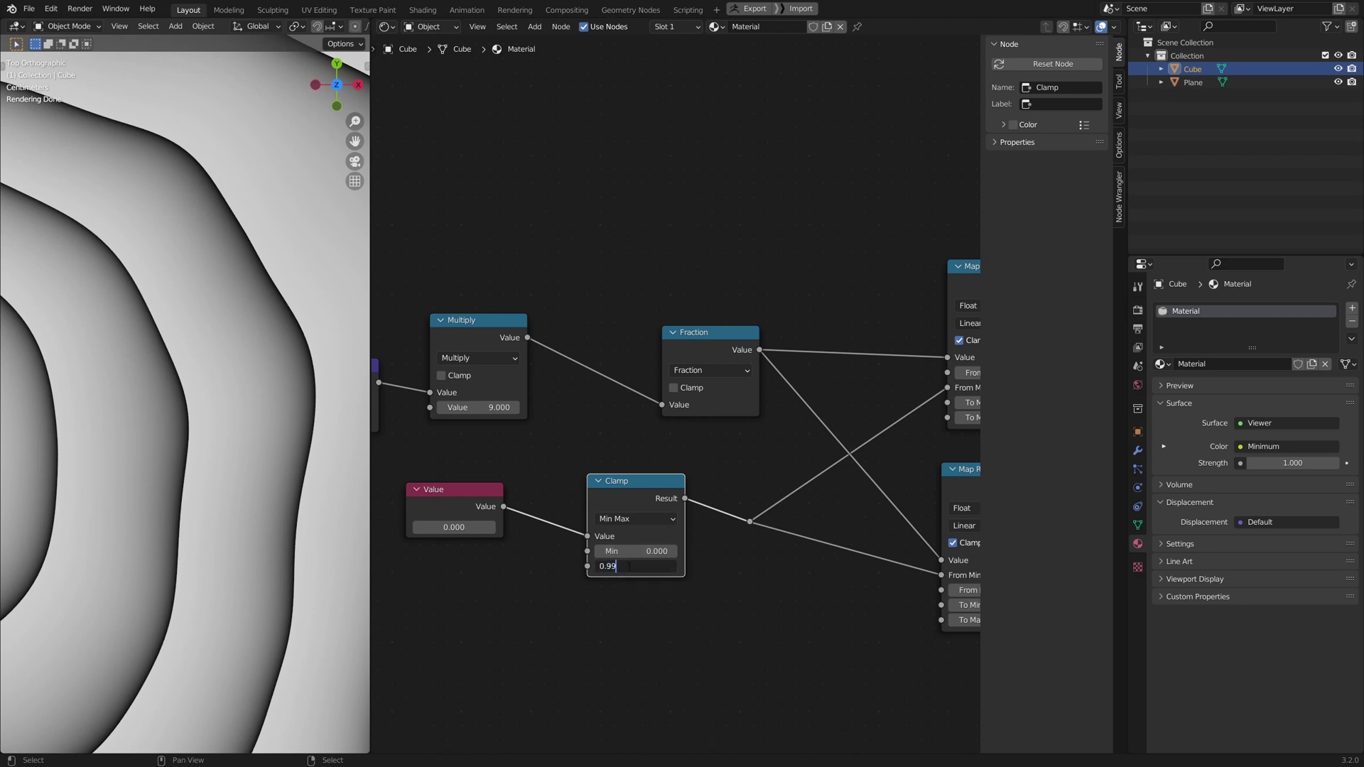
key("Return")
middle_click_drag(568, 565, 591, 567)
left_click_drag(476, 530, 389, 532)
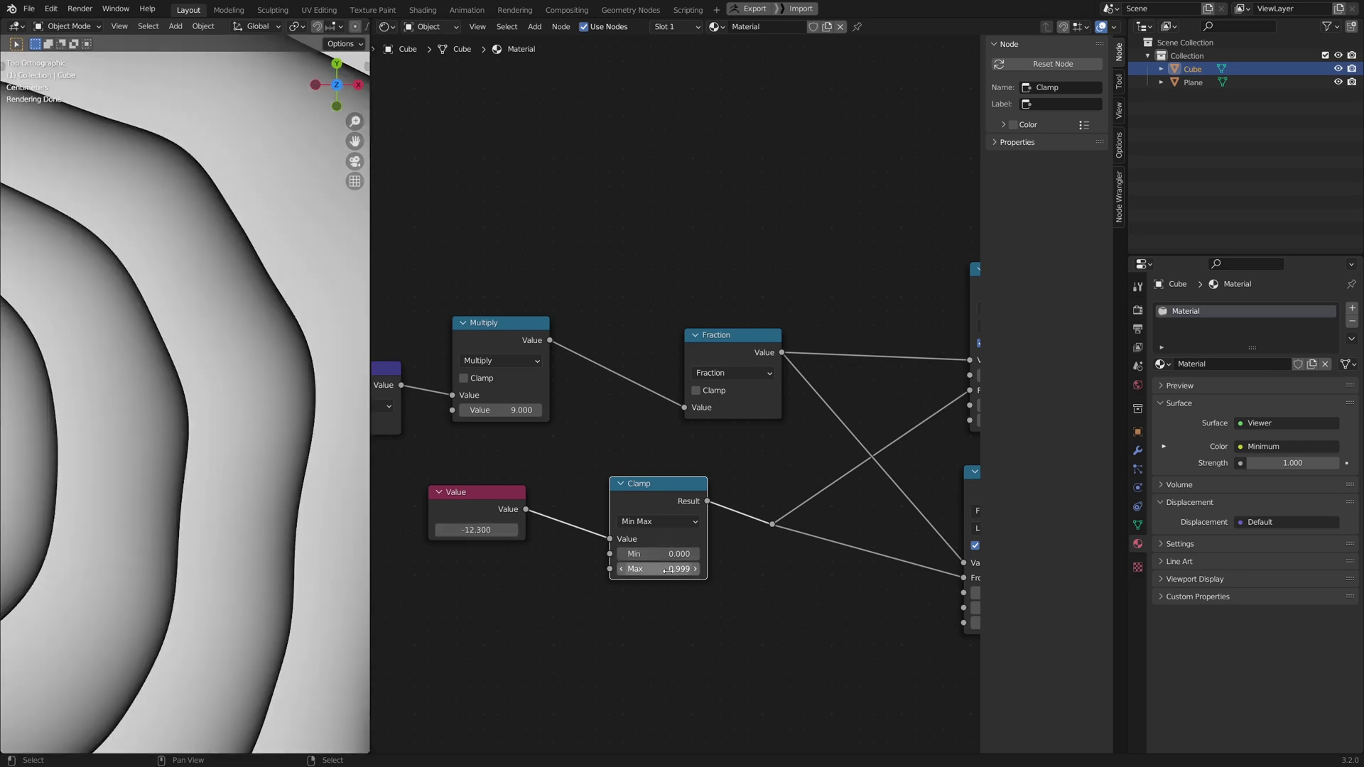
Lower the XY scale value that feeds the Combine XYZ node to 0.65
middle_click_drag(673, 569, 727, 594)
scroll(635, 571, "down", 12)
scroll(219, 466, "down", 6)
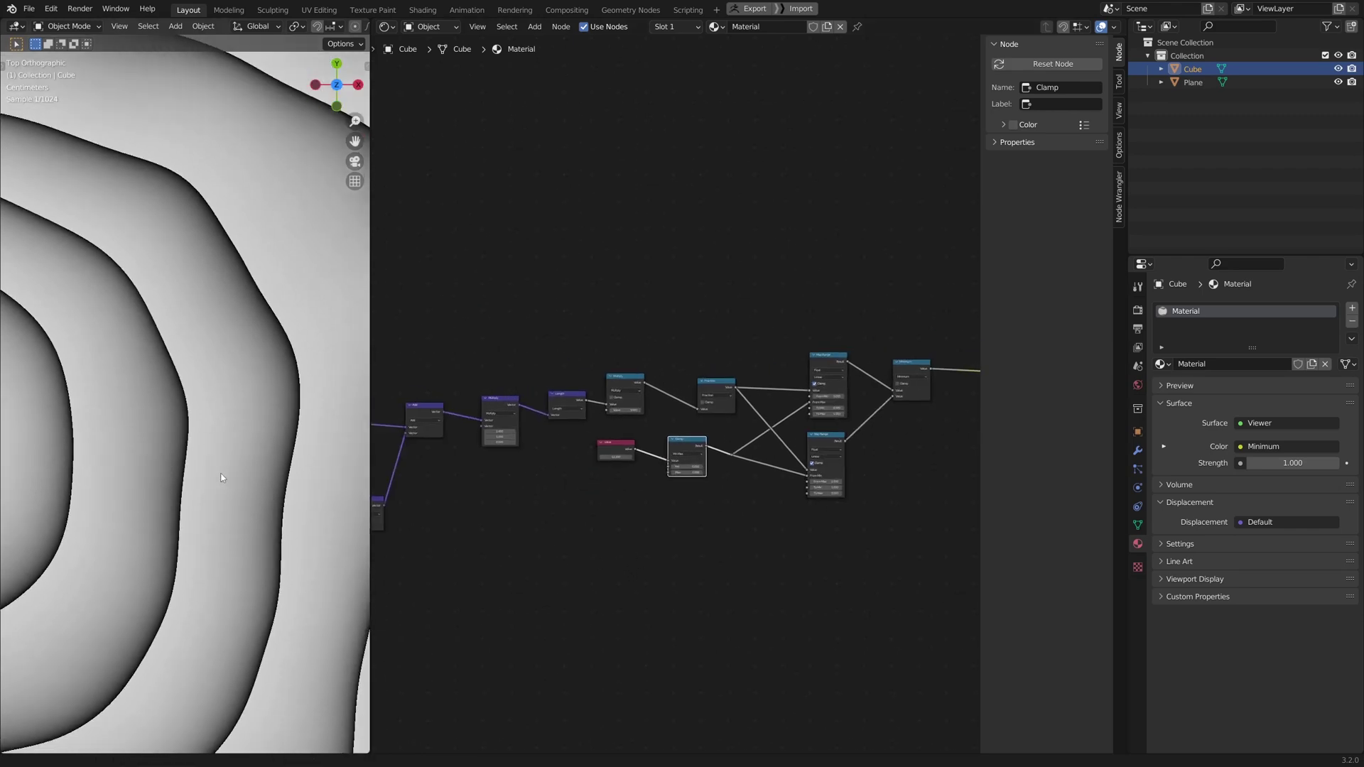
middle_click_drag(219, 466, 232, 406)
scroll(220, 421, "down", 1)
middle_click_drag(452, 510, 722, 412)
scroll(711, 409, "down", 5)
middle_click_drag(436, 466, 649, 447)
scroll(526, 446, "up", 3)
scroll(526, 445, "up", 5)
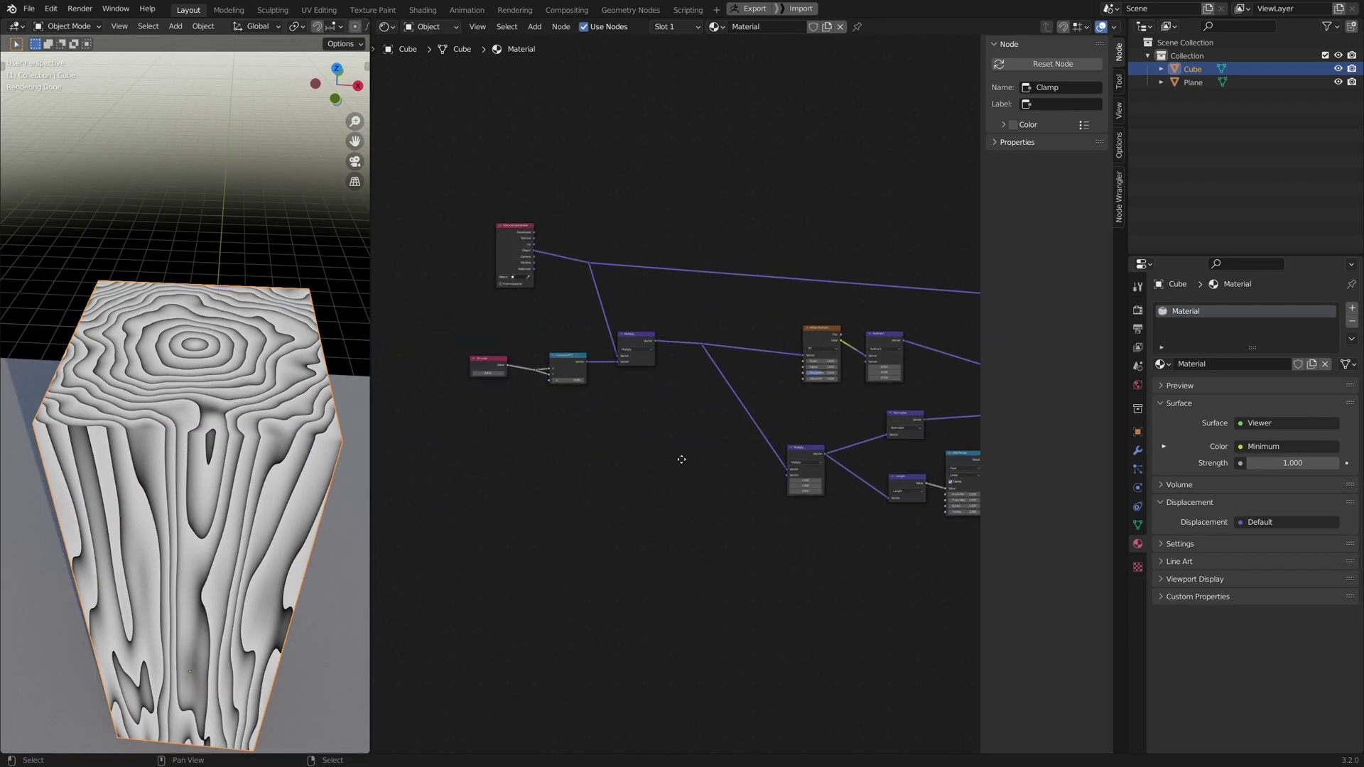
mouse_move(582, 472)
left_mouse_down()
mouse_move(522, 489)
mouse_move(580, 489)
left_mouse_up()
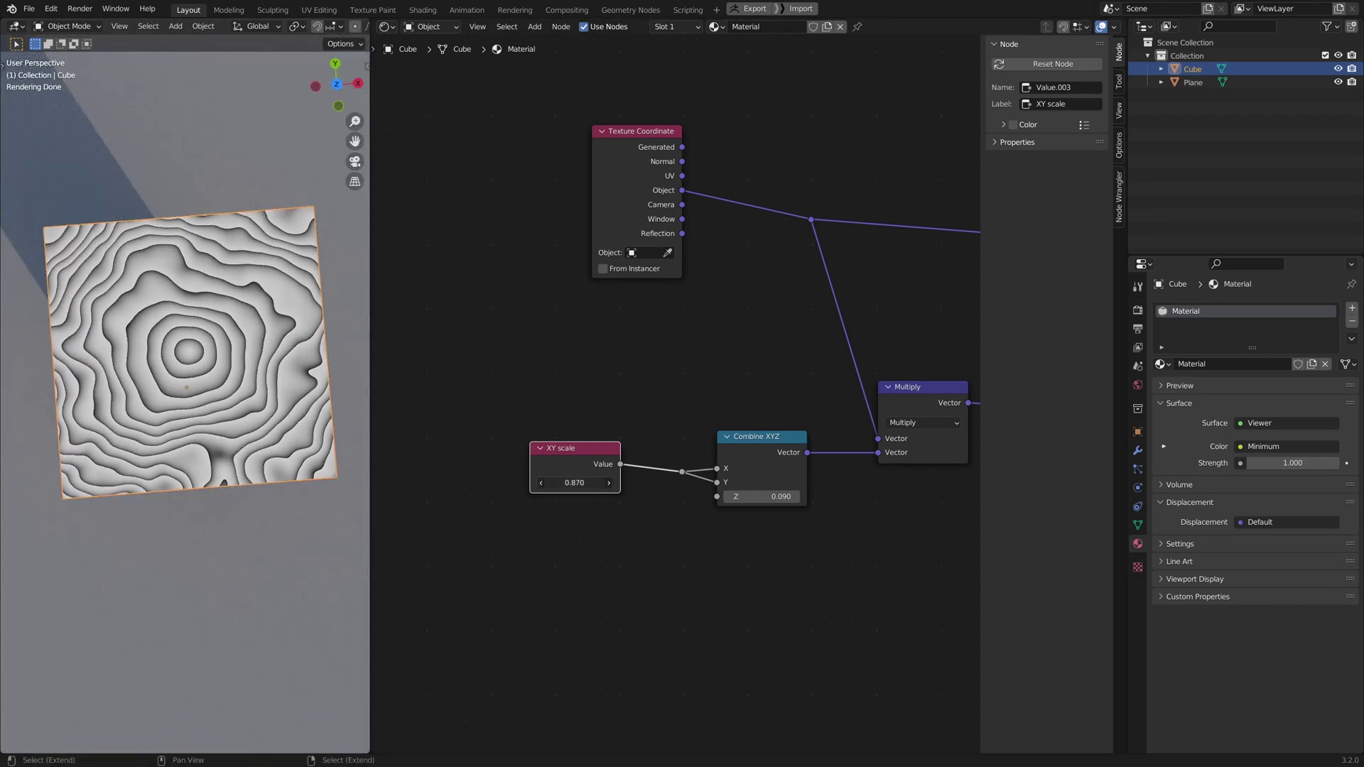
mouse_move(574, 483)
left_mouse_down()
mouse_move(537, 483)
mouse_move(567, 482)
left_mouse_up()
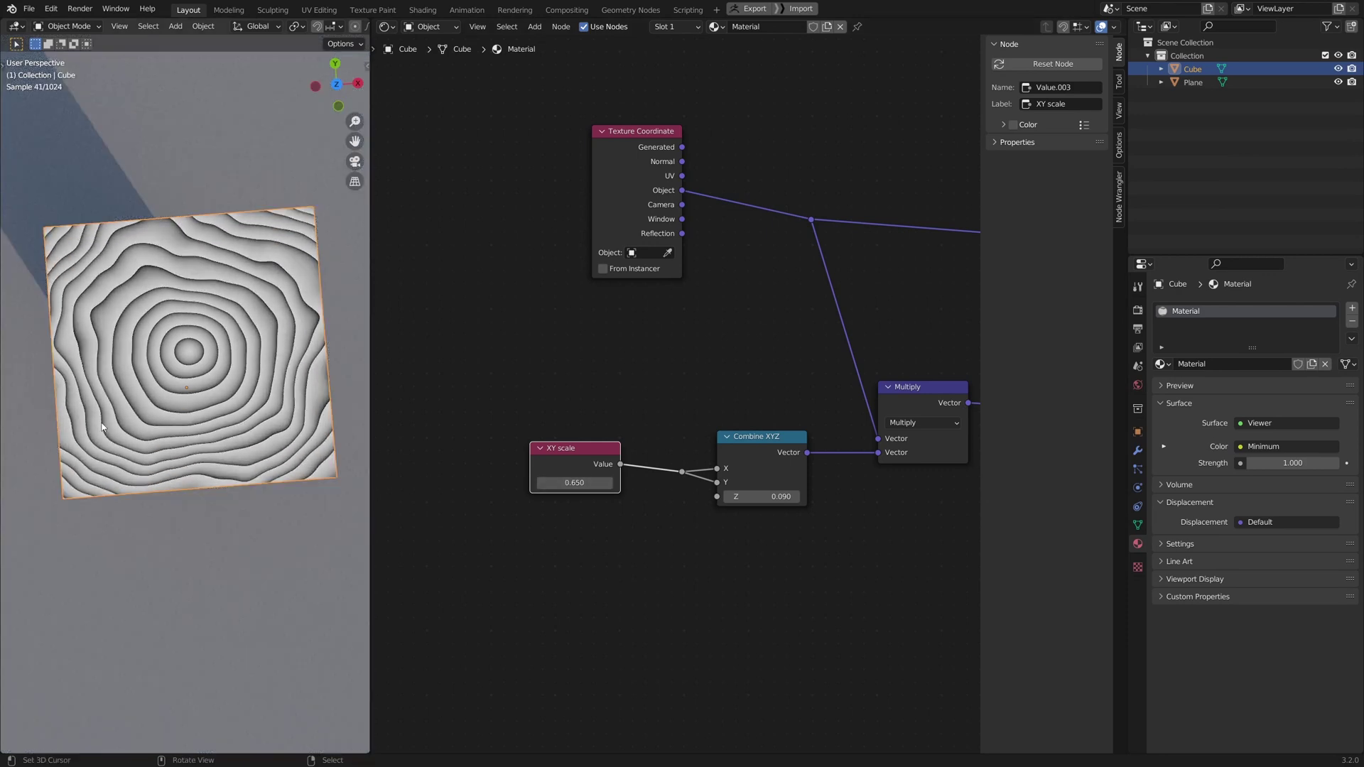
Adjust the Z scale in the Combine XYZ node and check the grain along the block's sides
middle_click_drag(801, 505, 775, 495)
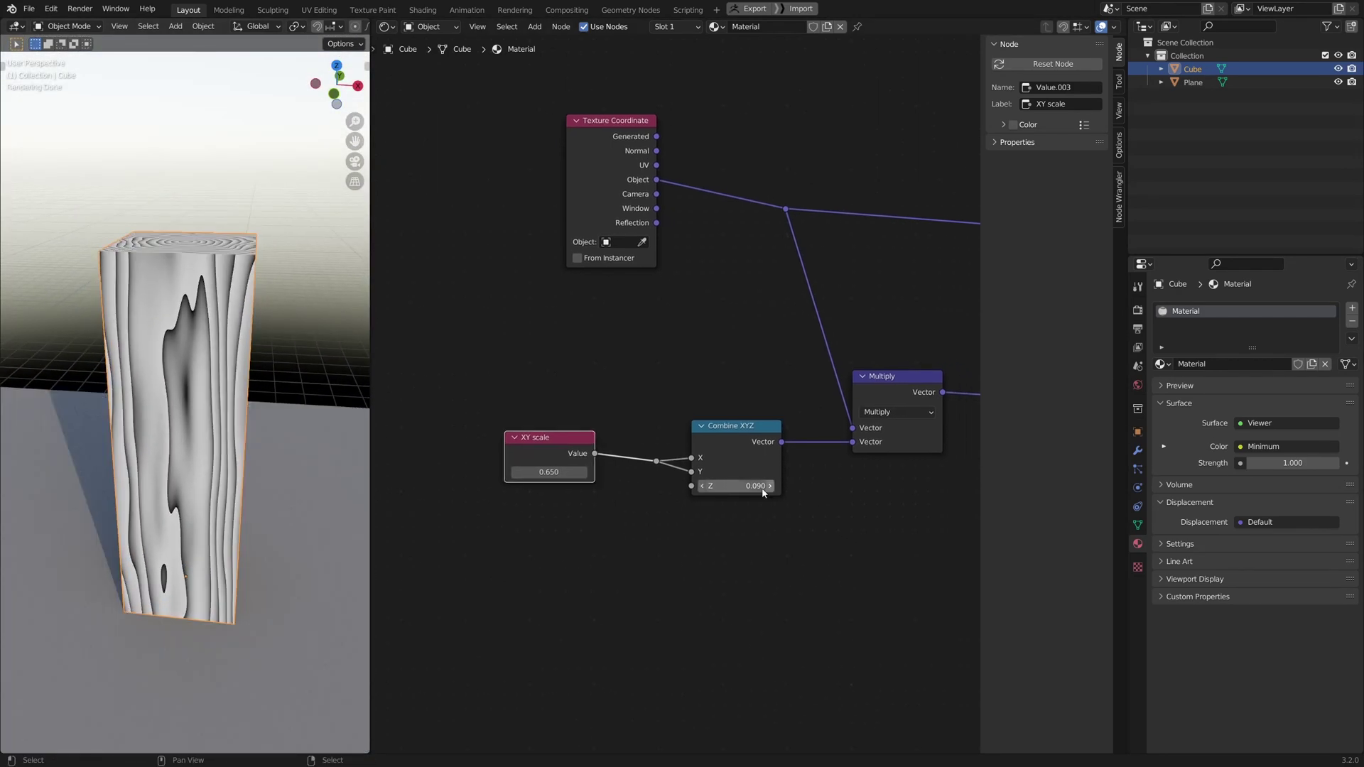
left_click_drag(739, 486, 743, 486)
middle_click_drag(268, 430, 175, 312)
Adjust To Max to about 1.12 on the Map Range between the Length and Scale nodes
middle_click_drag(867, 512, 746, 408)
middle_click_drag(930, 545, 662, 351)
scroll(752, 427, "up", 1)
middle_click_drag(233, 360, 258, 407)
left_click_drag(670, 502, 700, 501)
middle_click_drag(277, 420, 219, 375)
scroll(737, 441, "down", 6)
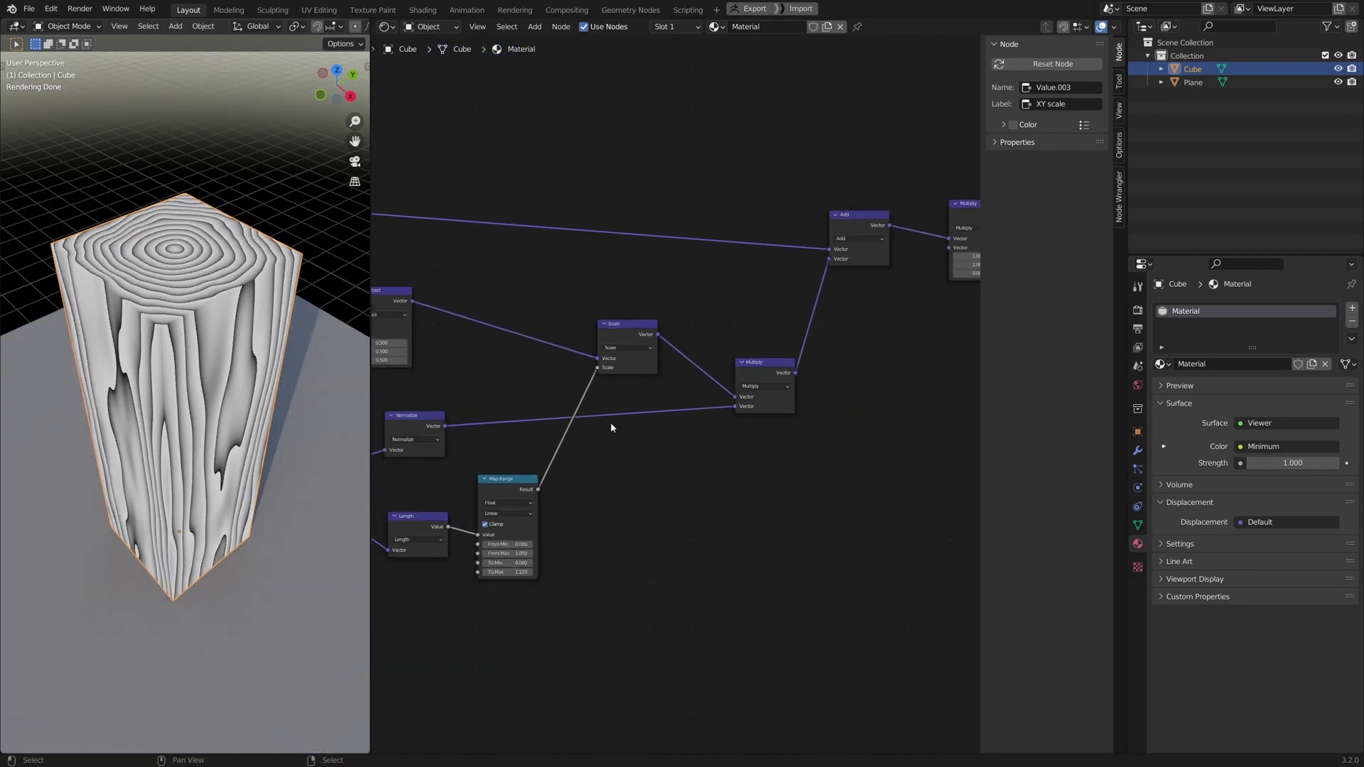
Label the Multiply node between Length and Fraction "Band number" and raise its value to 19.4
middle_click_drag(734, 459, 381, 449)
middle_click_drag(693, 436, 601, 448)
scroll(601, 451, "up", 4)
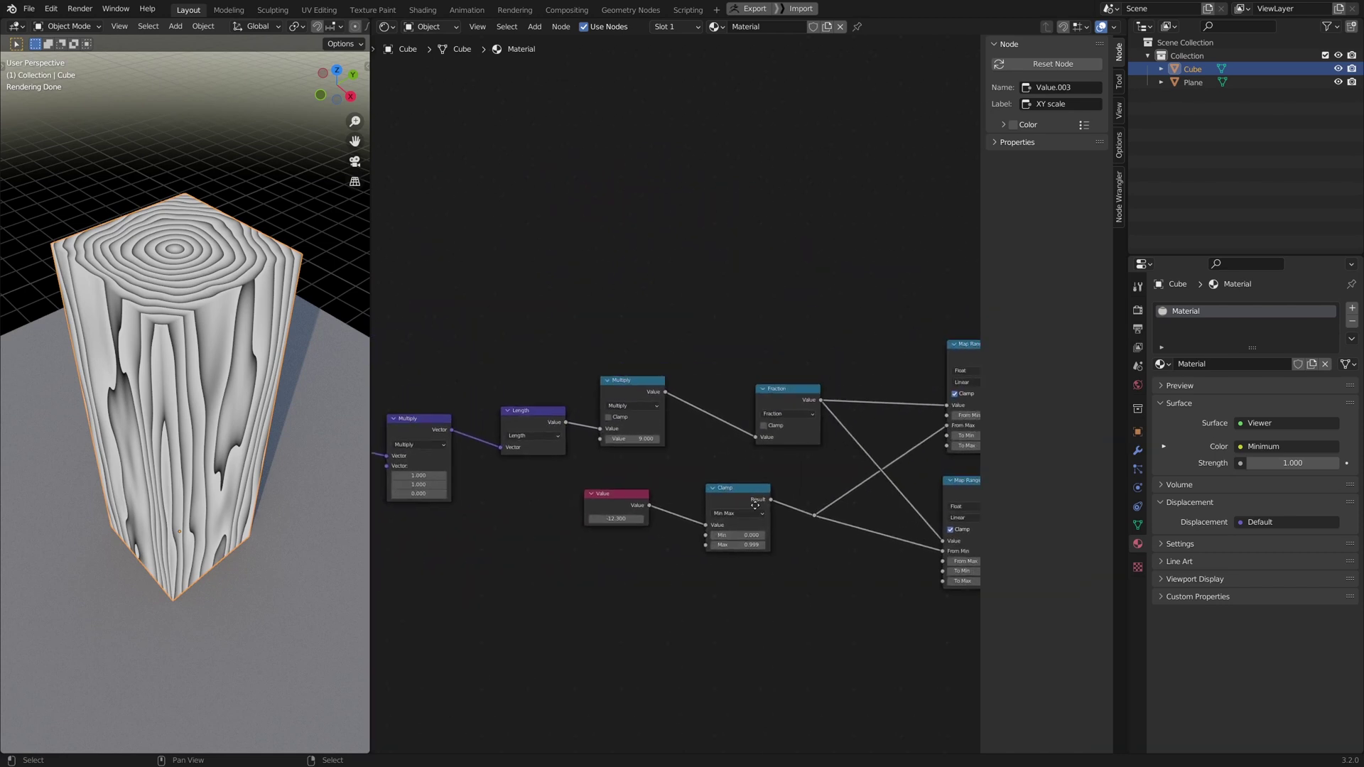
left_click_drag(628, 458, 639, 441)
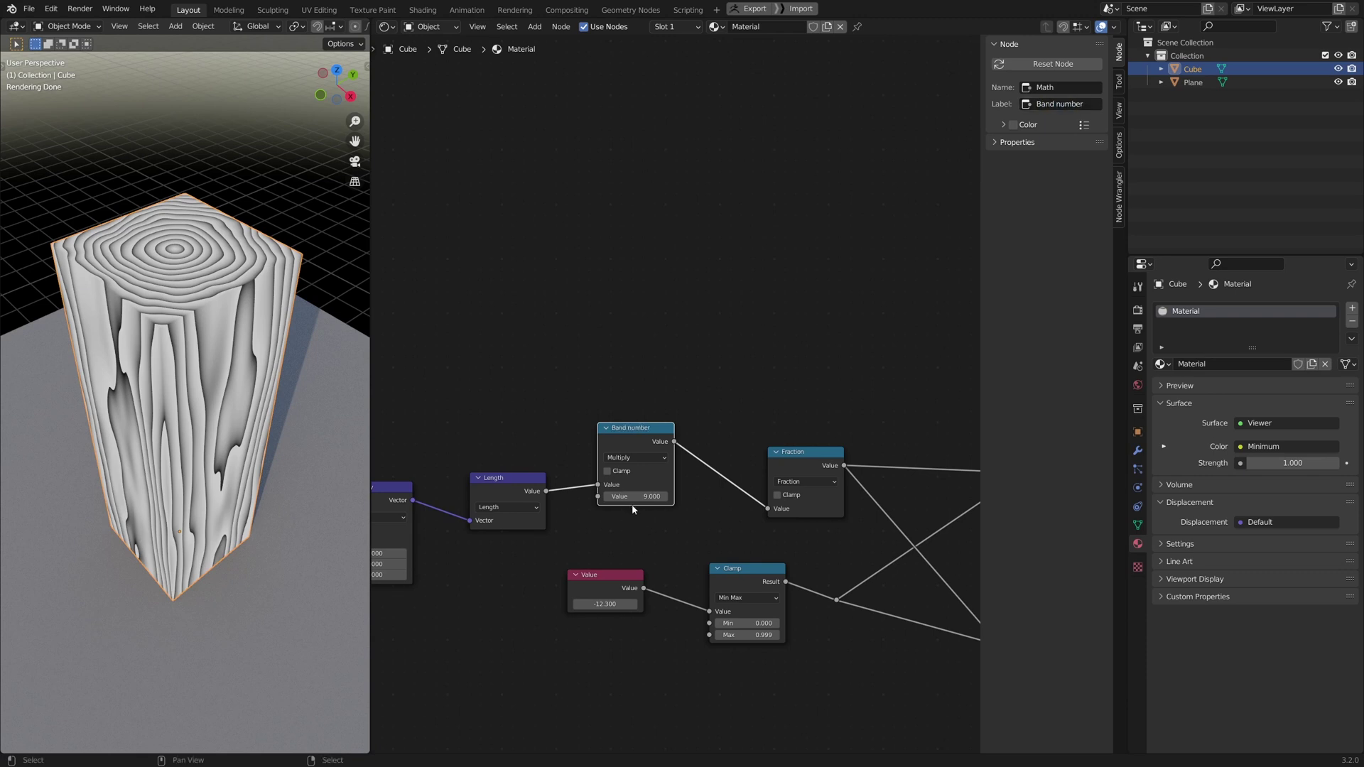
left_click_drag(637, 496, 703, 496)
middle_click_drag(232, 356, 225, 292)
Add a Value node below the Length node beside the Map Range and give it the To Max value of 1.12
middle_click_drag(554, 588, 787, 435)
scroll(787, 435, "down", 3)
scroll(656, 548, "down", 2)
middle_click_drag(593, 544, 946, 438)
middle_click_drag(526, 551, 640, 493)
scroll(675, 597, "up", 5)
scroll(682, 600, "up", 1)
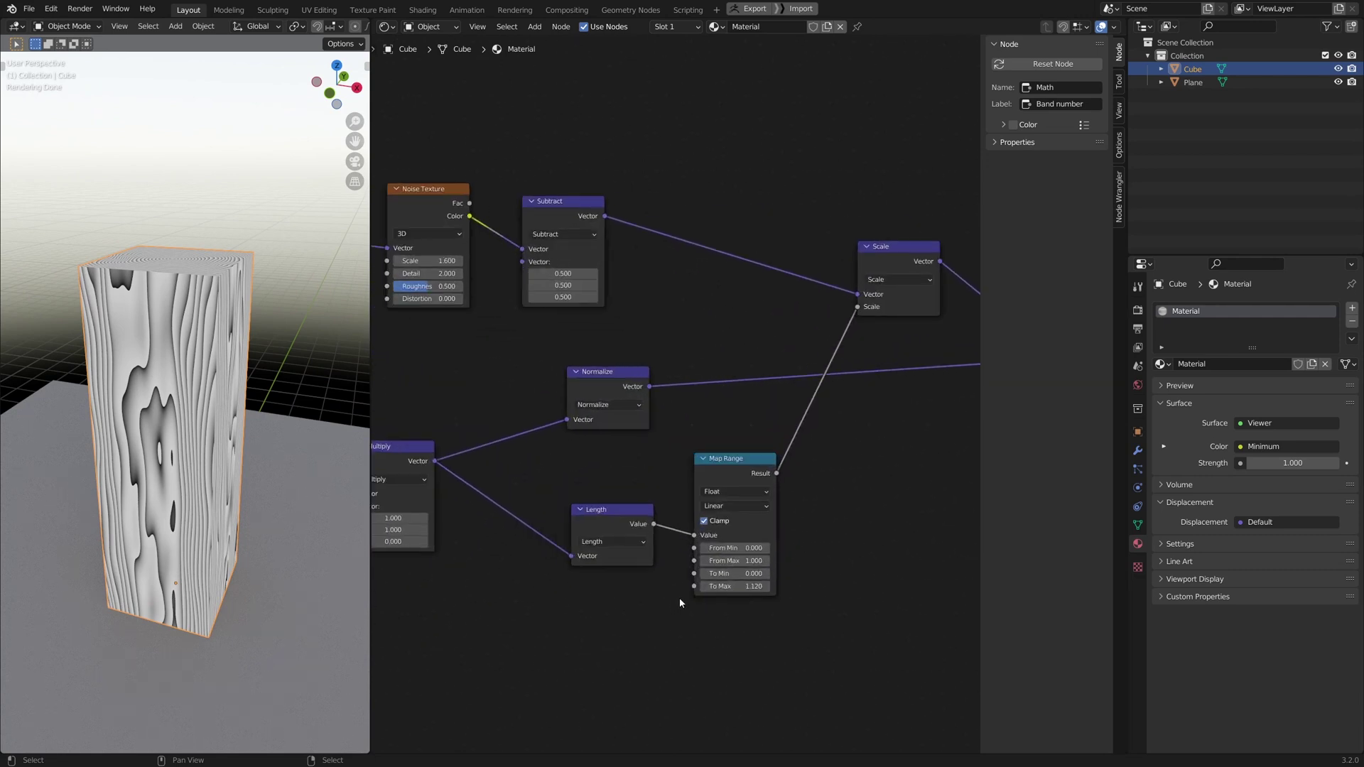
middle_click_drag(651, 604, 700, 536)
key("shift+a")
mouse_move(595, 496)
left_click(710, 468)
left_click(568, 562)
scroll(779, 538, "up", 2)
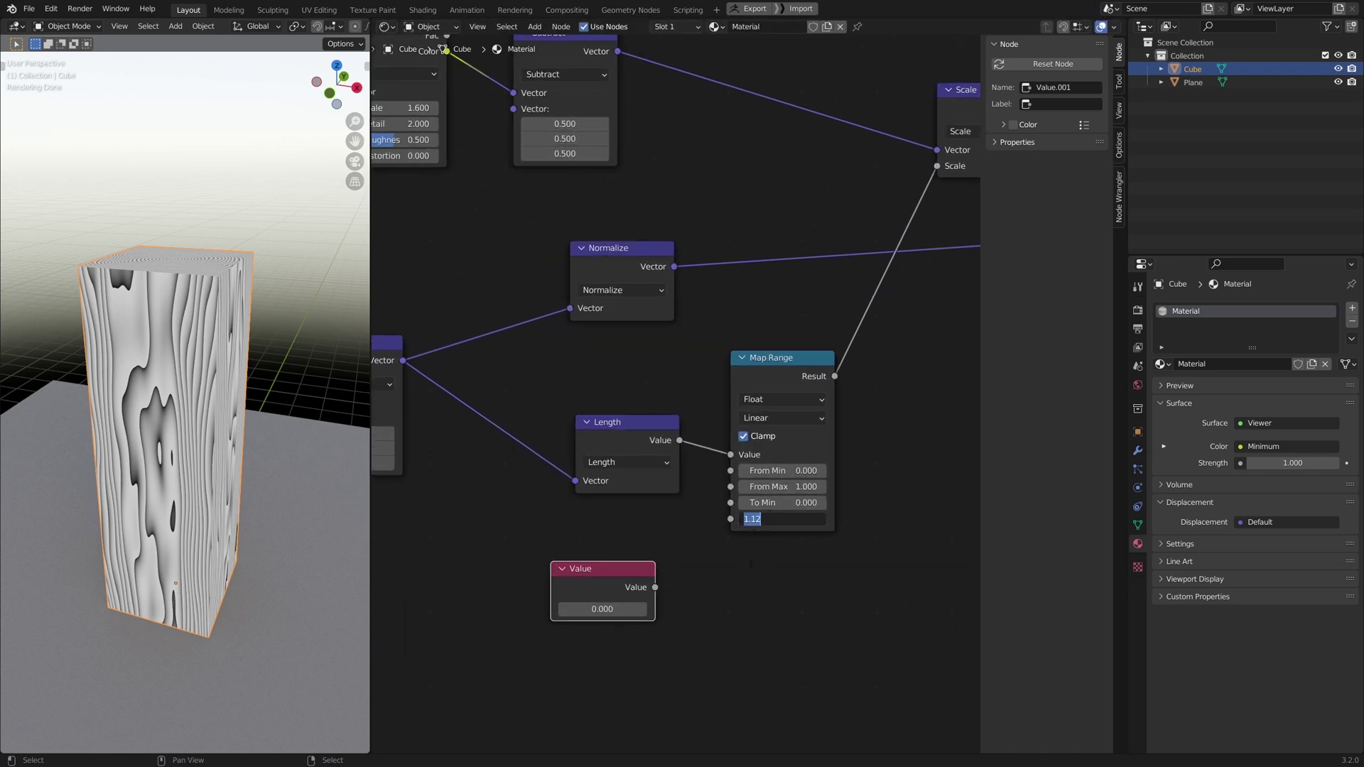
key("Return")
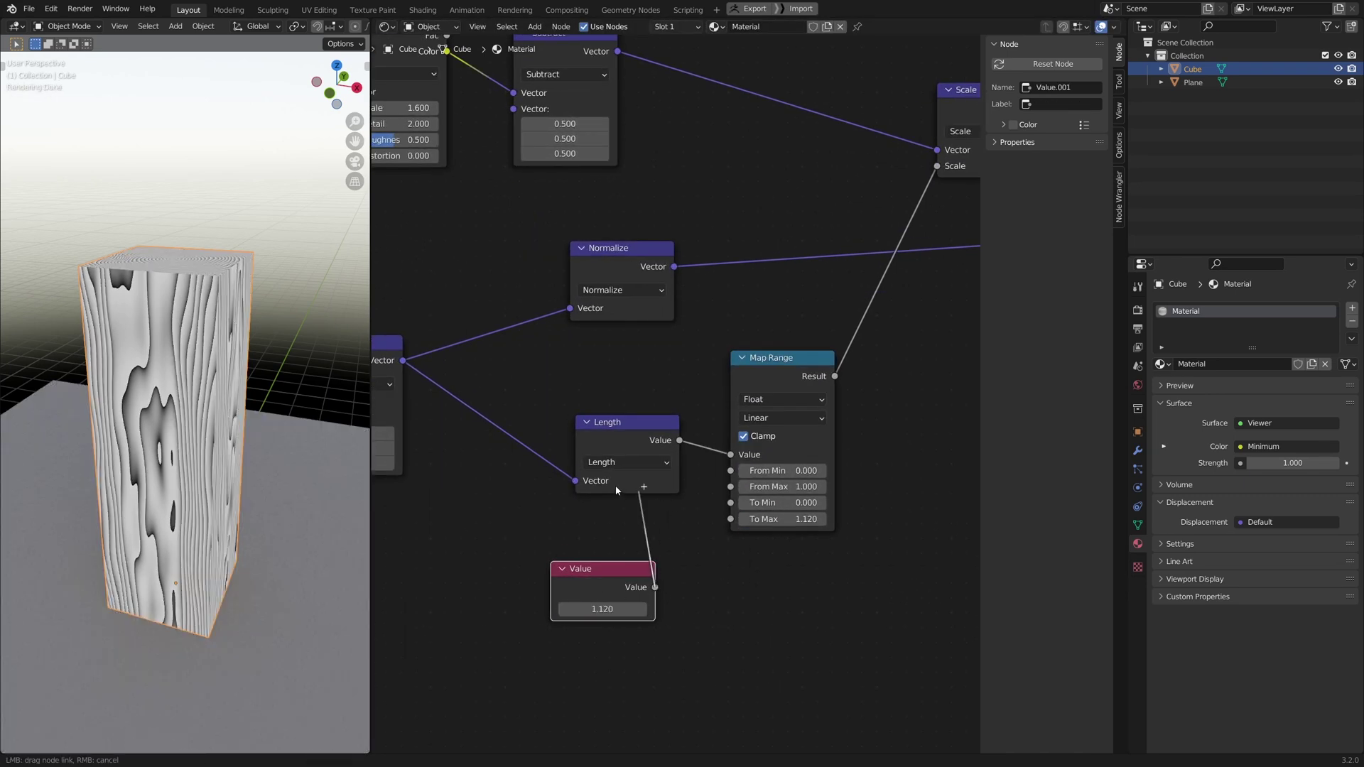
Connect the new Value node to the Map Range's To Max and label it "Warp strength"
left_click_drag(730, 524, 732, 521)
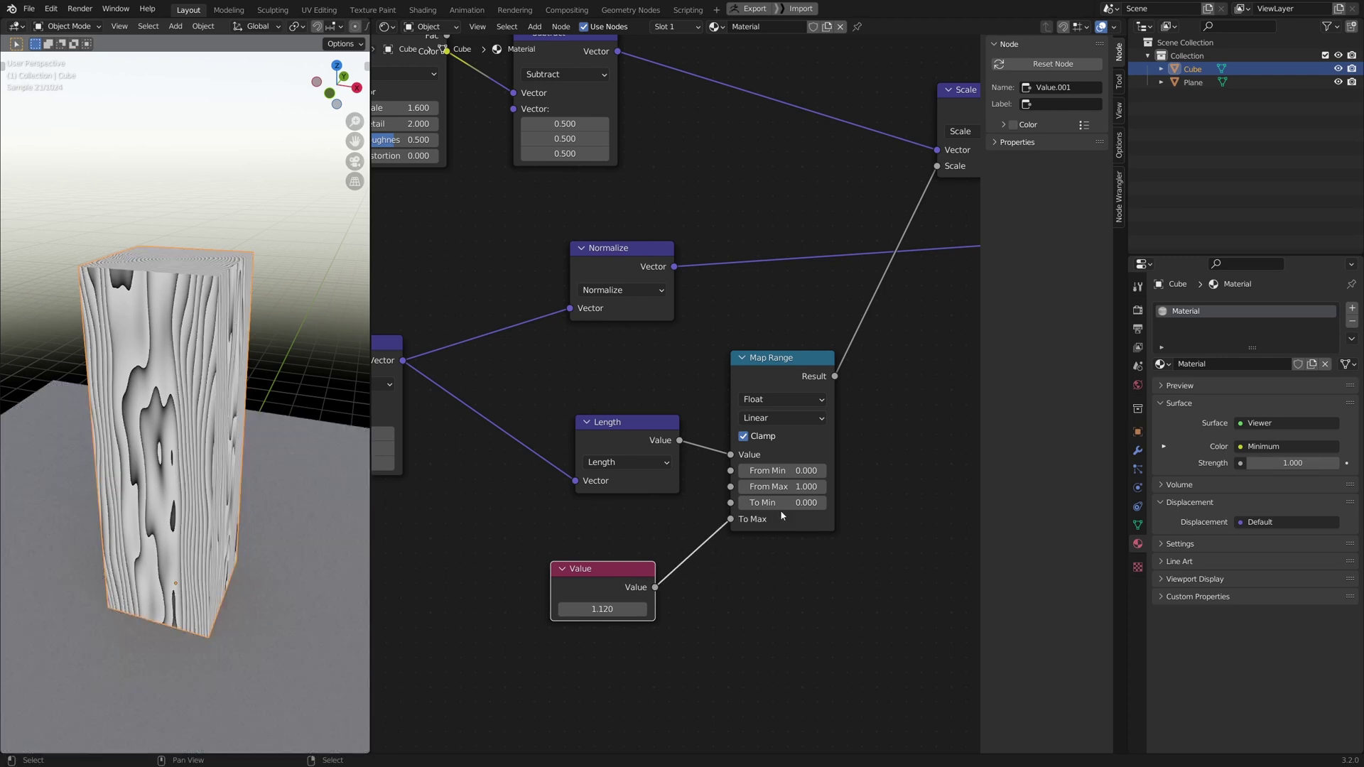
left_click_drag(613, 573, 614, 547)
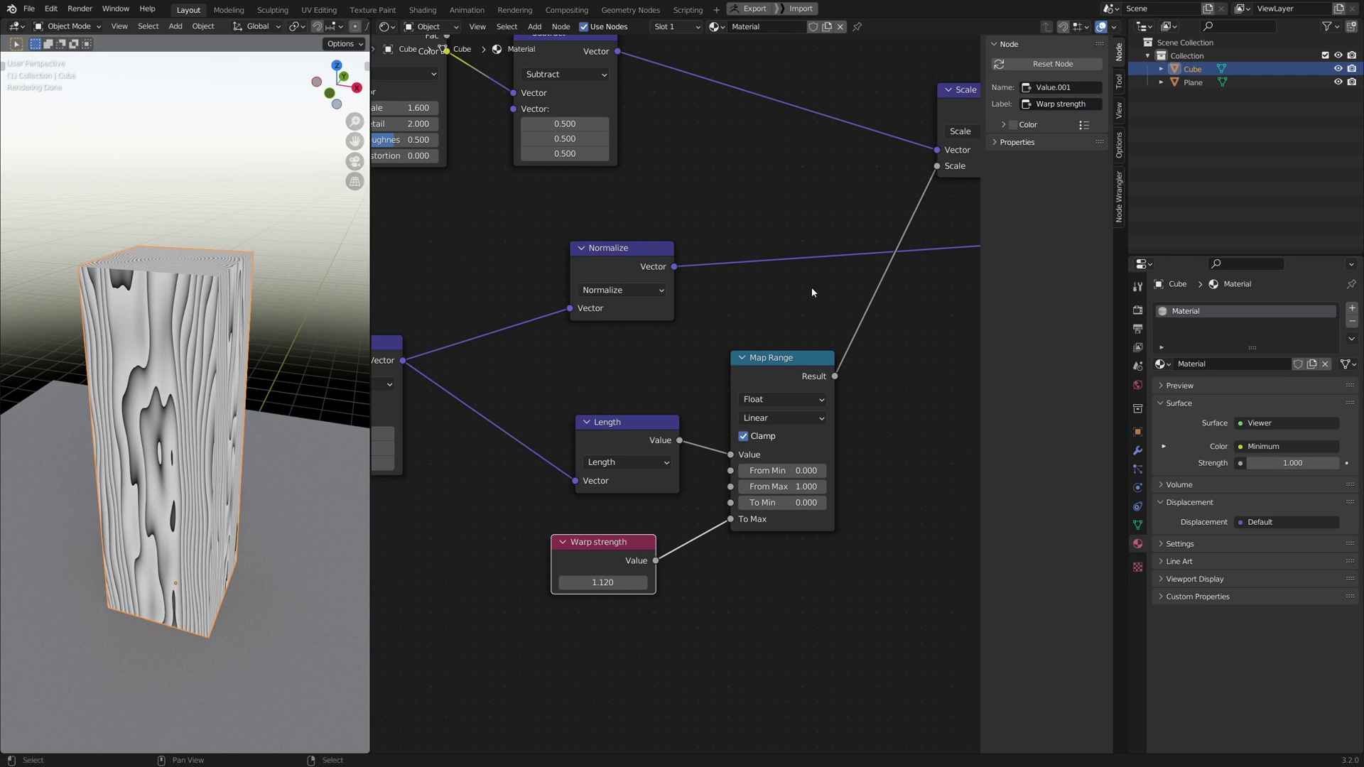
mouse_move(602, 570)
left_mouse_down()
mouse_move(624, 571)
mouse_move(614, 582)
left_mouse_up()
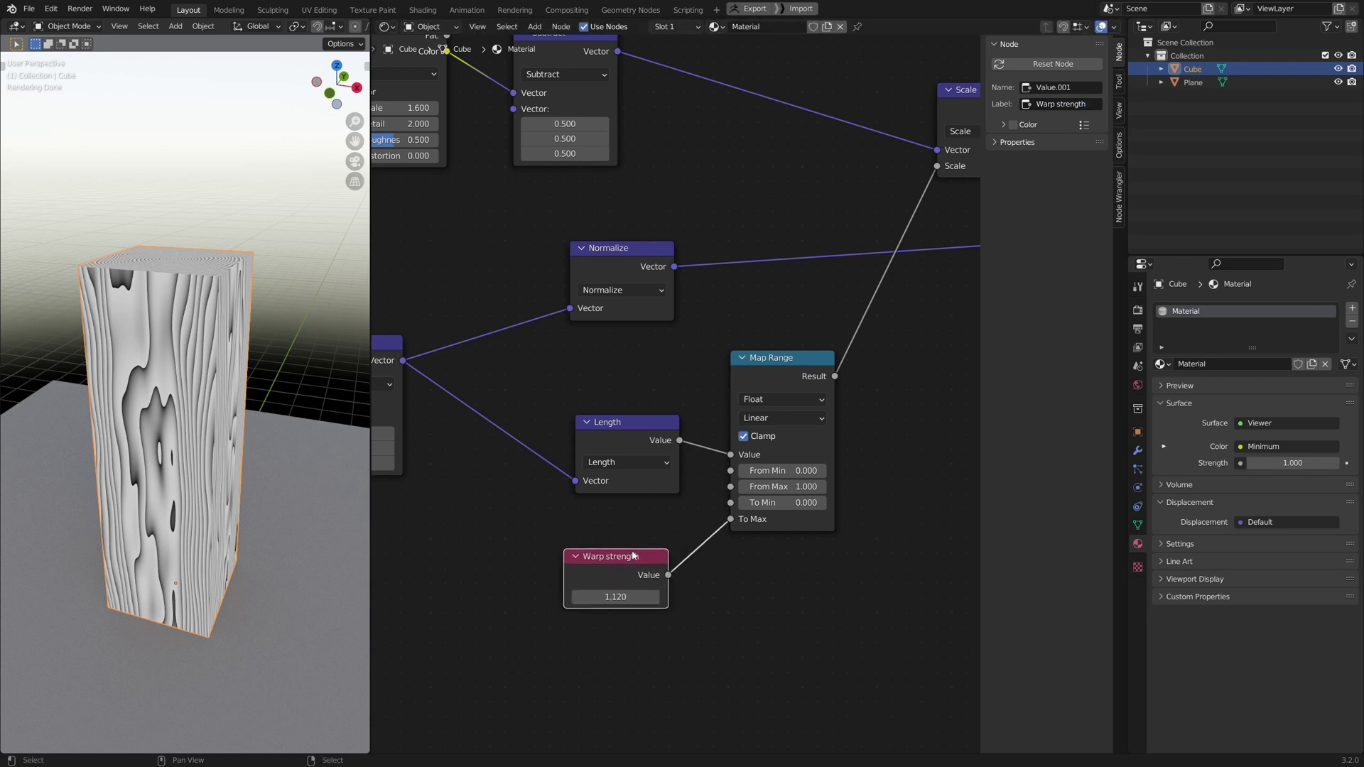
Space out the nodes around Band number and place a duplicate of the Clamp's Value node below the Length node
scroll(681, 551, "down", 4)
middle_click_drag(974, 545, 682, 496)
scroll(681, 550, "down", 2)
scroll(683, 495, "up", 2)
left_click_drag(704, 452, 700, 471)
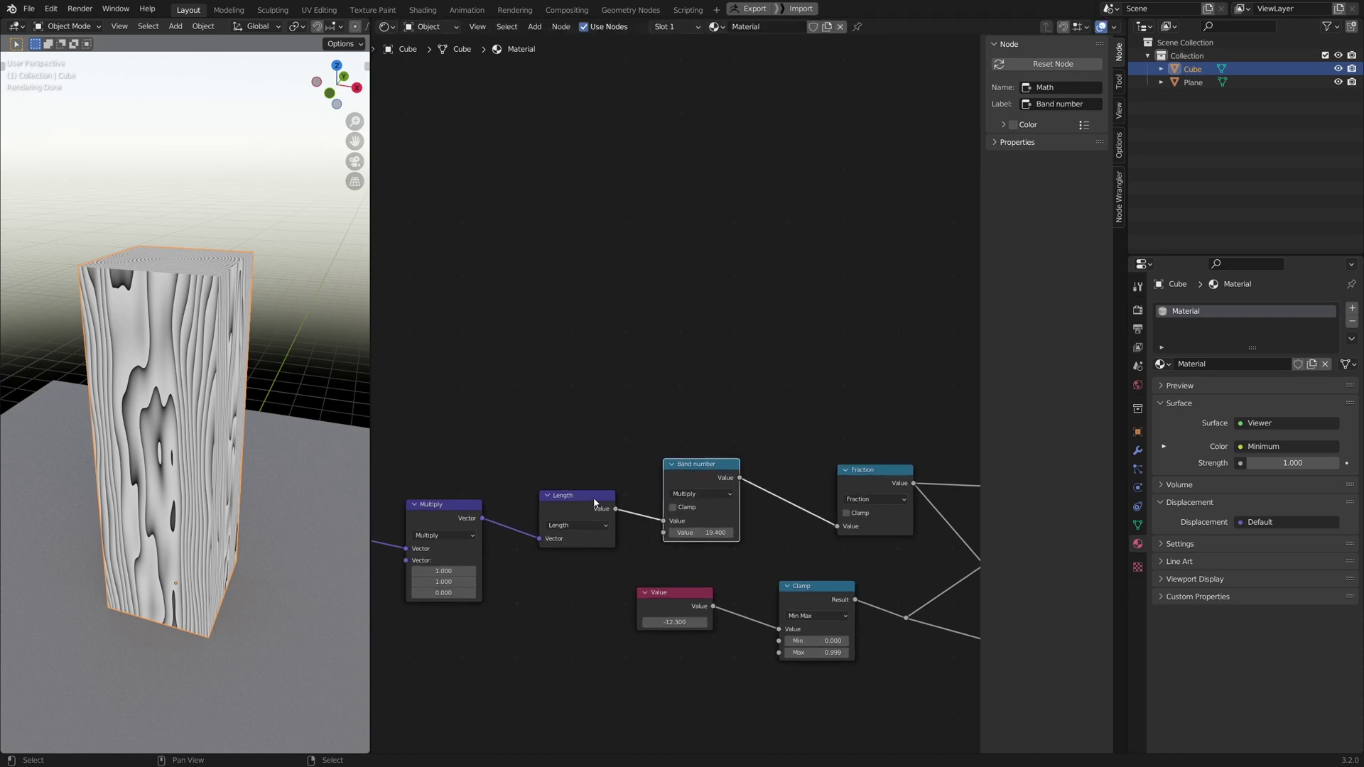
left_click_drag(594, 501, 594, 487)
left_click_drag(681, 605, 701, 663)
key("shift+d")
left_click(573, 569)
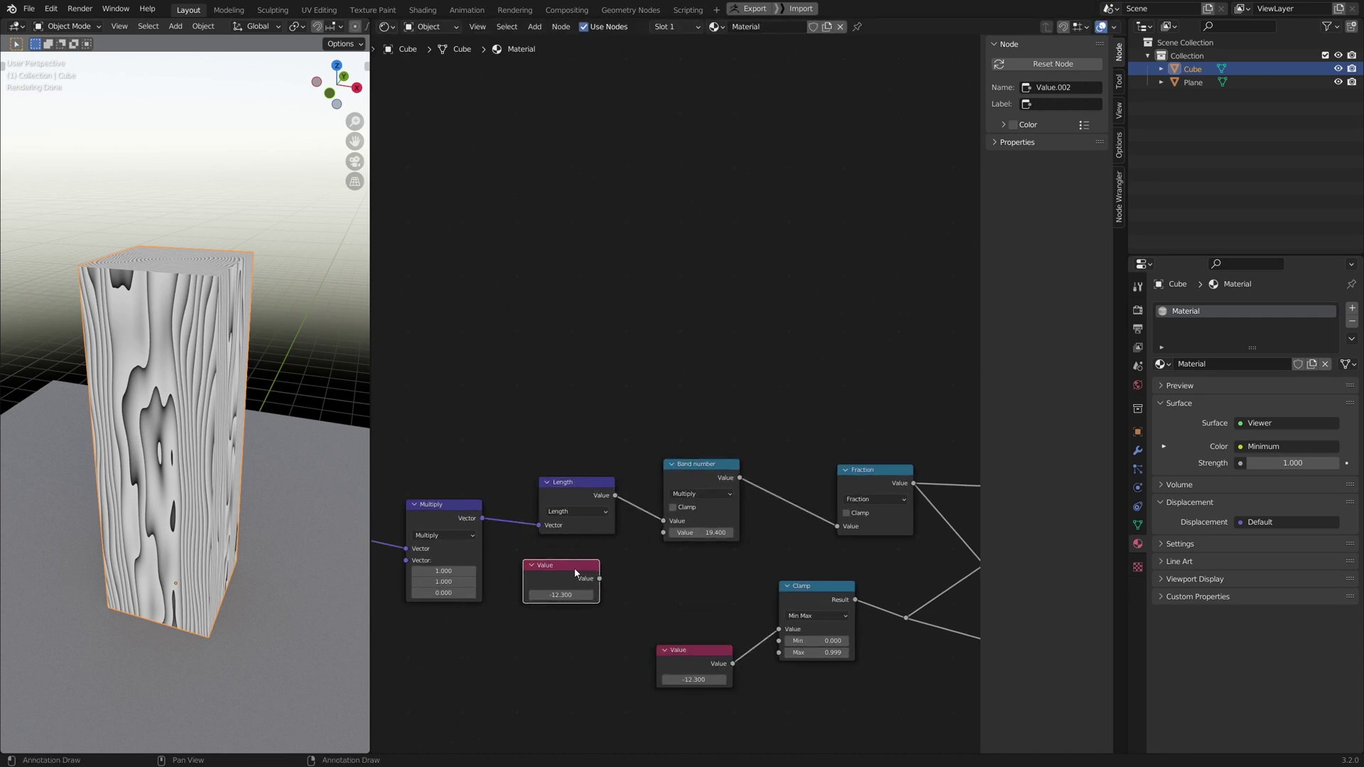
Feed the duplicated Value node, set to 15, into Band number's second value and label it "Bands number"
scroll(565, 582, "up", 2)
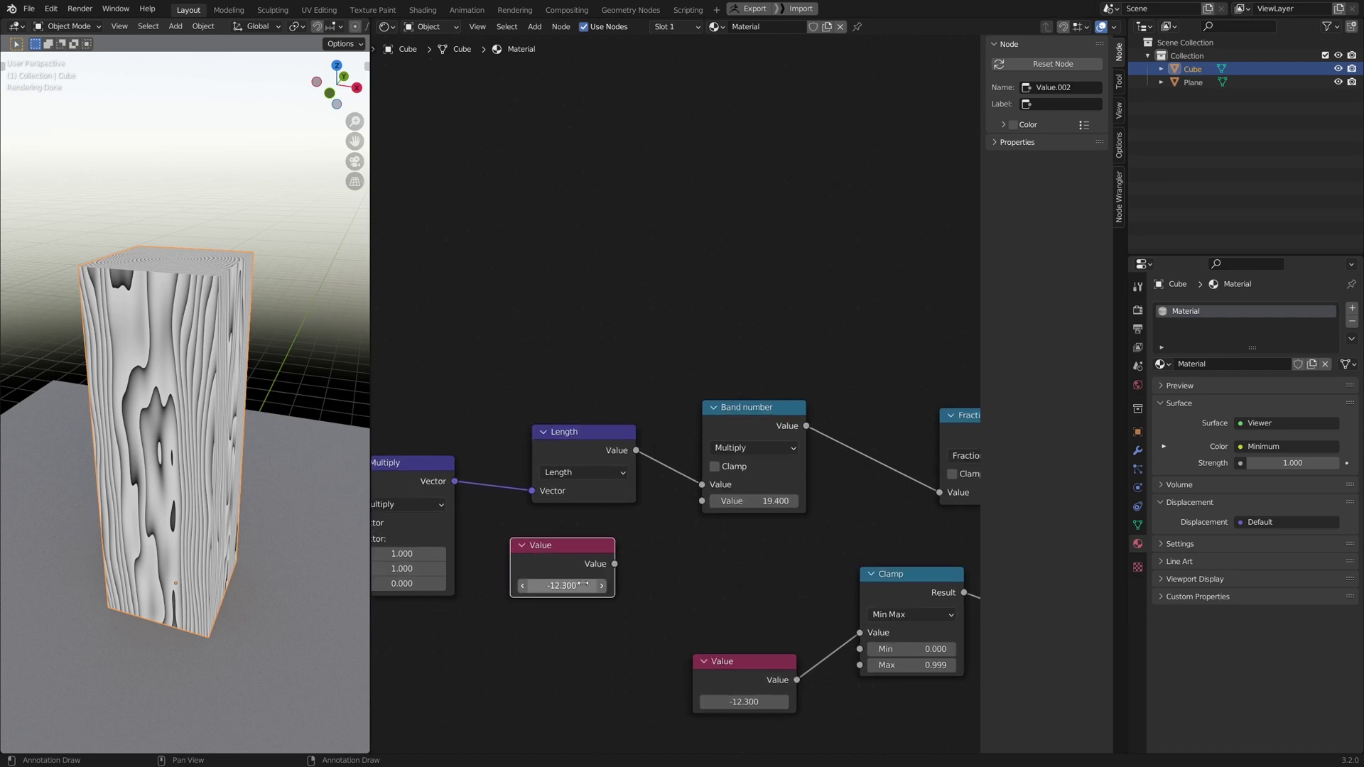
left_click_drag(615, 564, 702, 501)
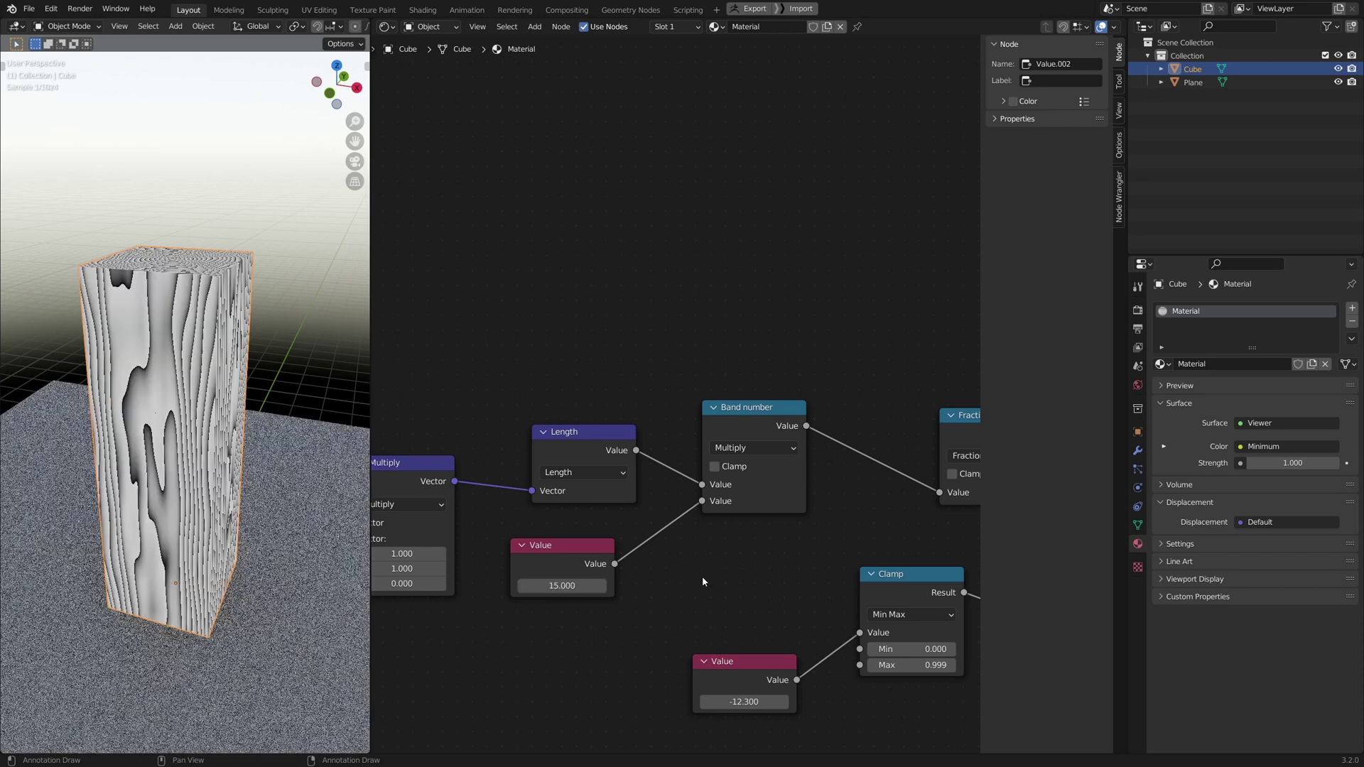
left_click(594, 560)
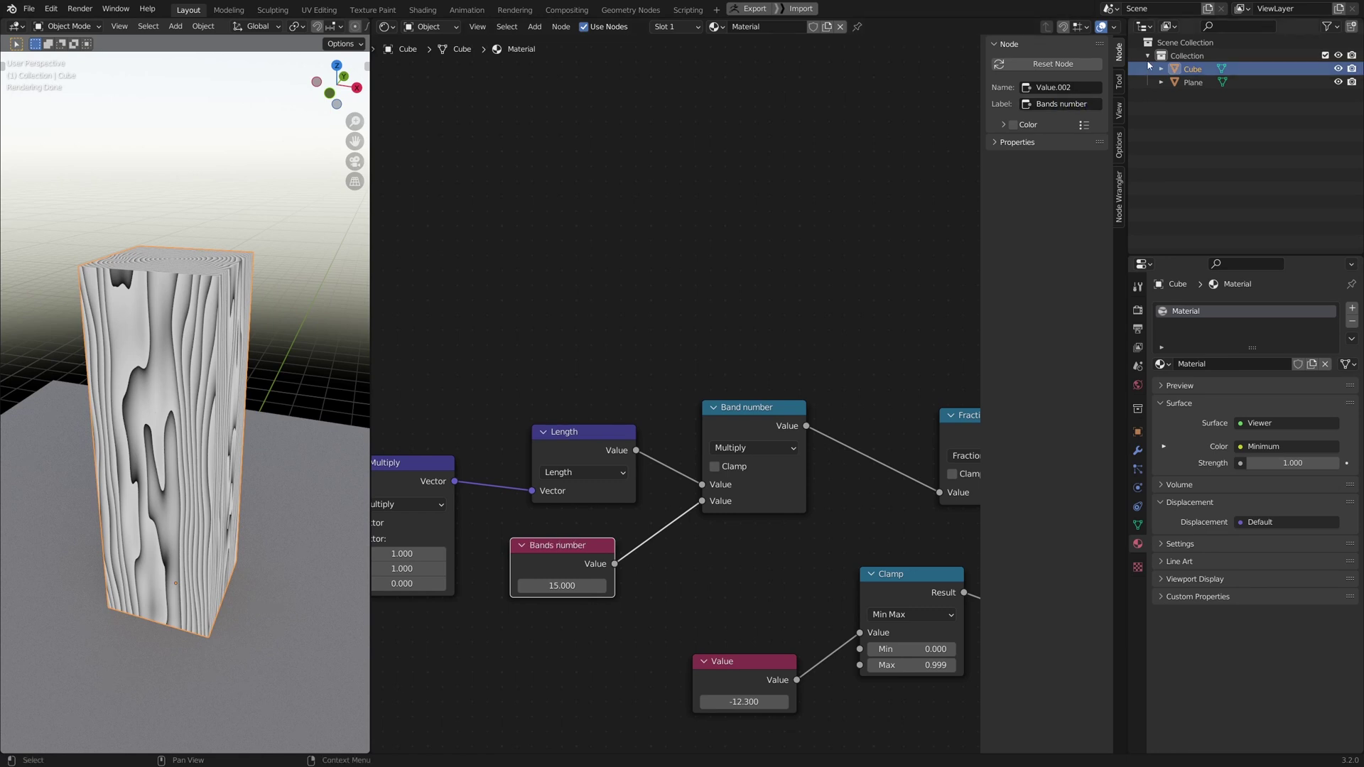
Label the Value node feeding the Clamp node "Band shift" and move it further from the Clamp
middle_click_drag(883, 352, 840, 201)
left_click(627, 513)
middle_click_drag(627, 513, 568, 538)
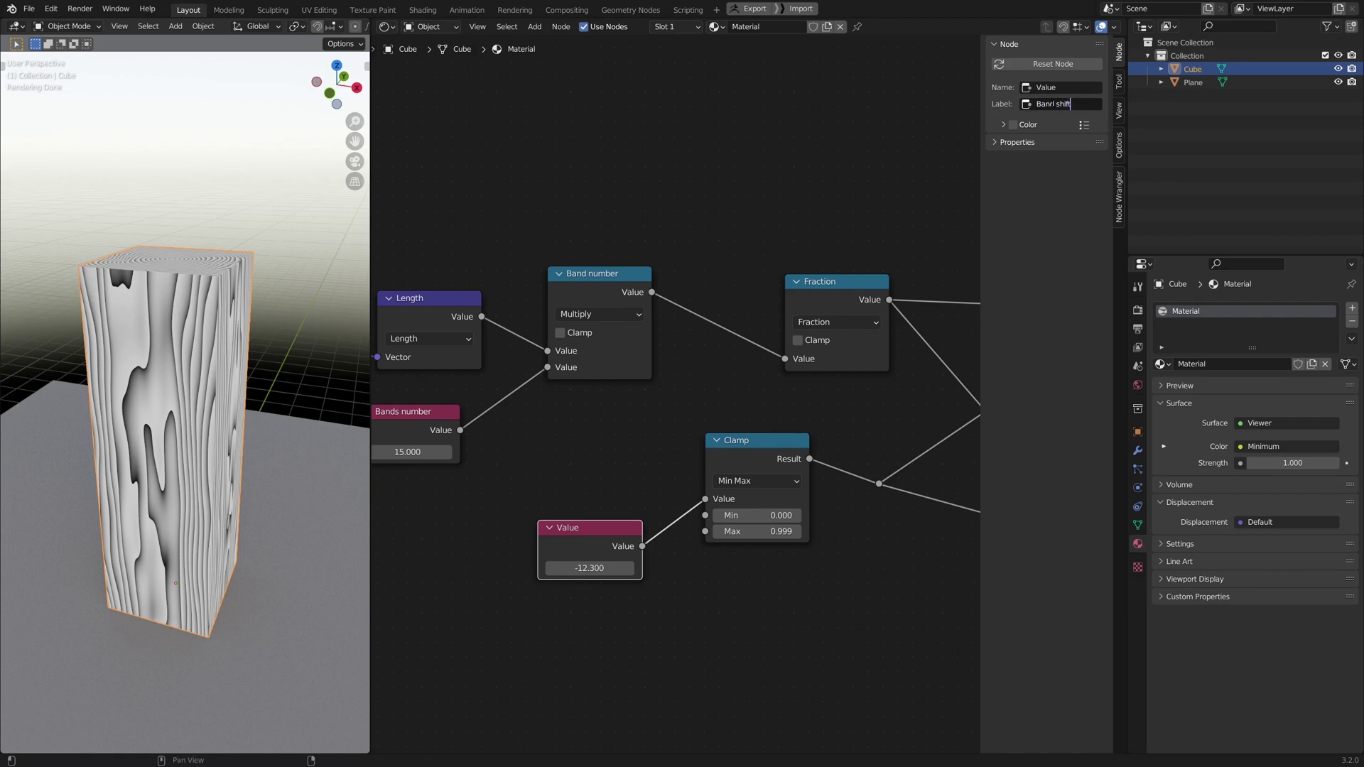
middle_click_drag(88, 425, 89, 490)
scroll(89, 490, "down", 3)
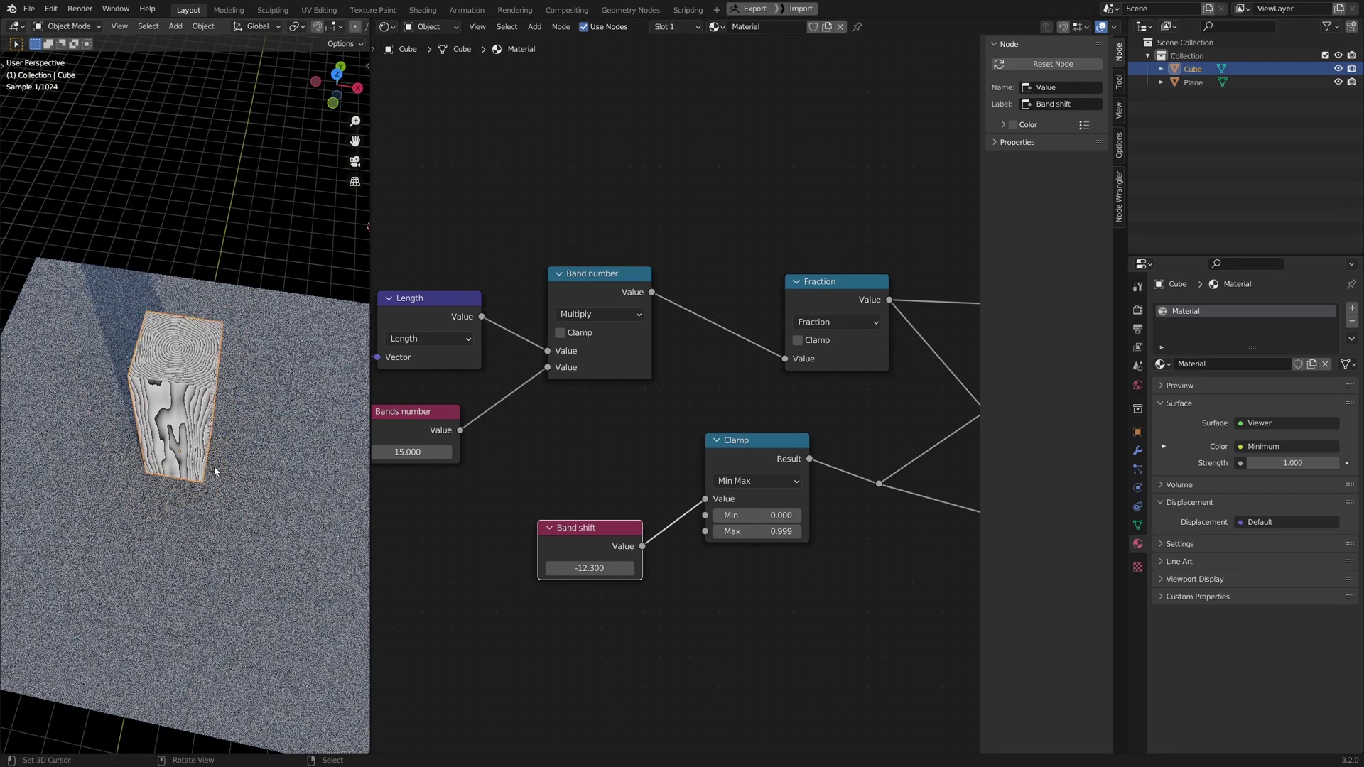
Review the whole node tree in a maximized node editor, from Texture Coordinate through the noise distortion to the final Minimum node
middle_click_drag(494, 527, 764, 514)
scroll(696, 532, "down", 6)
scroll(696, 532, "down", 4)
middle_click_drag(608, 538, 398, 485)
middle_click_drag(399, 486, 200, 491)
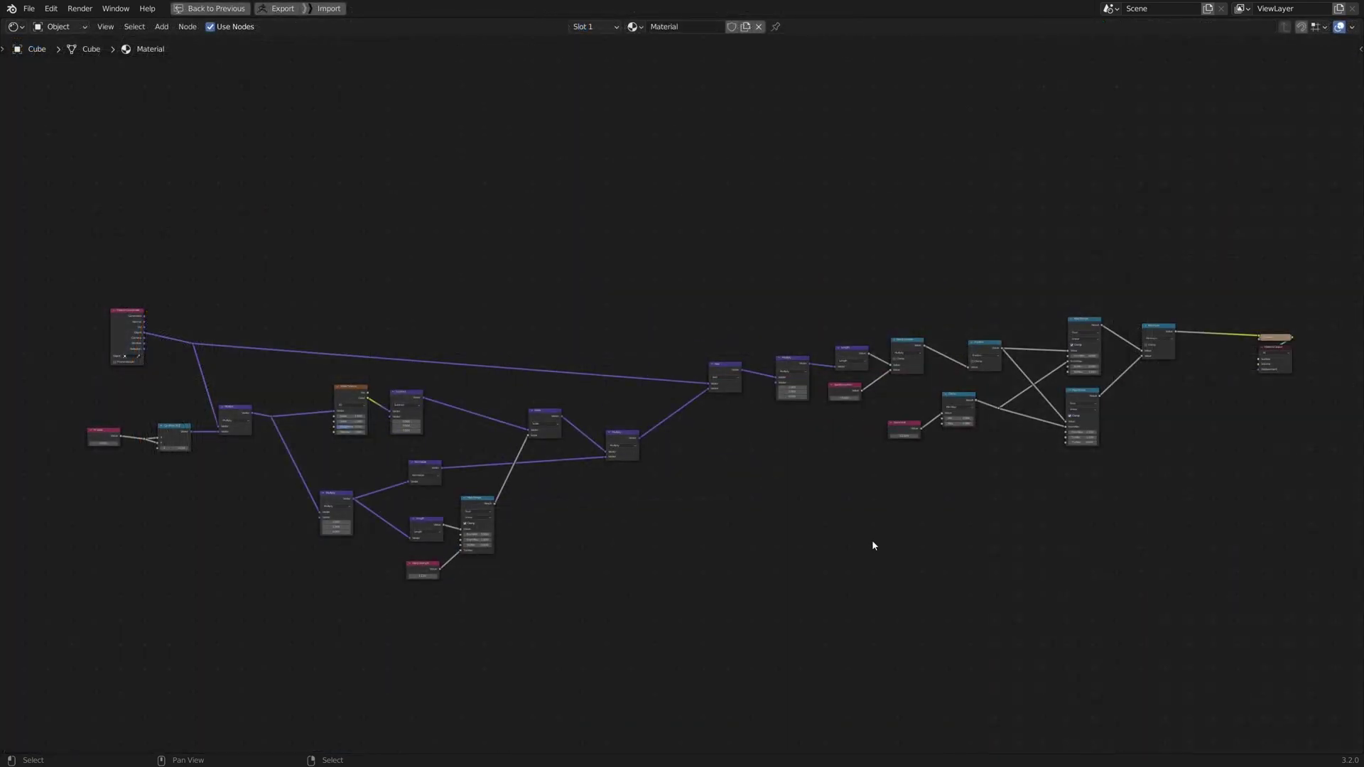
middle_click_drag(513, 417, 712, 428)
scroll(611, 418, "up", 3)
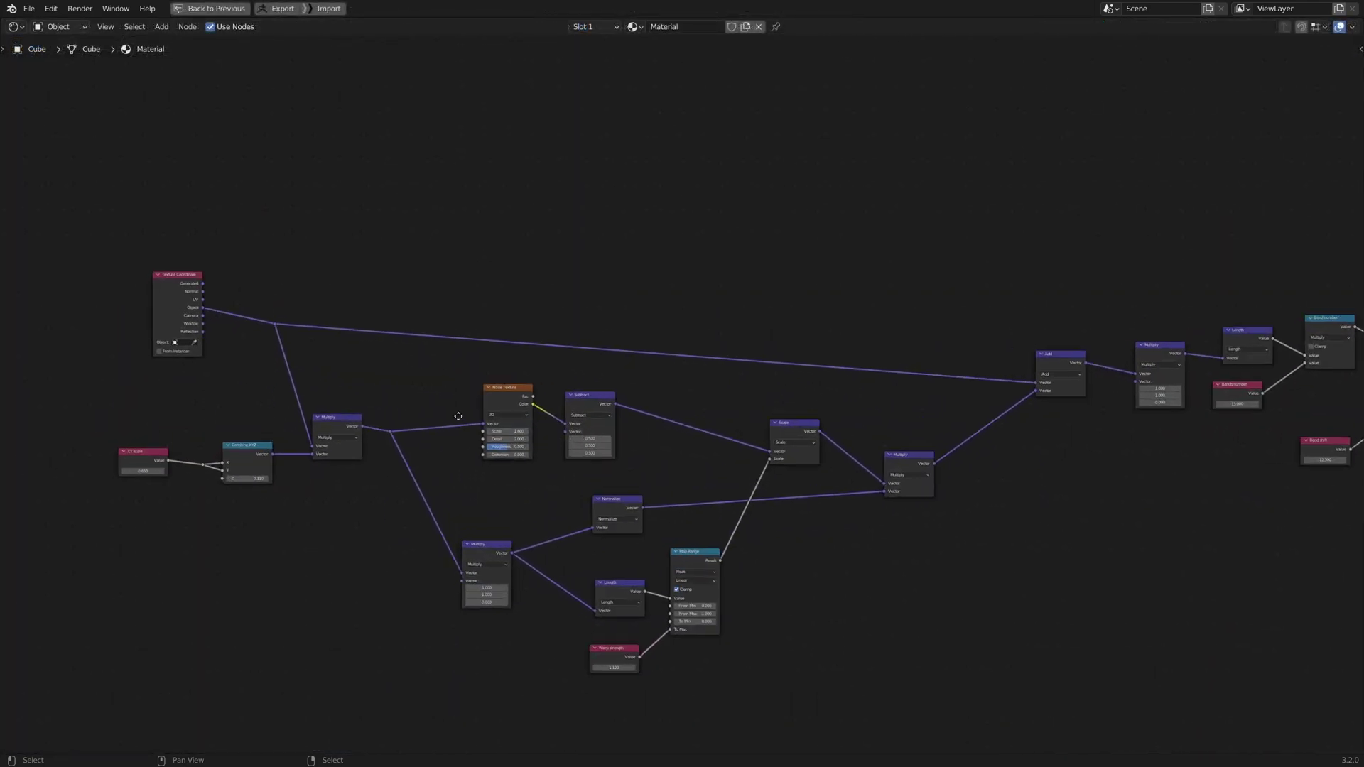
middle_click_drag(441, 423, 574, 319)
scroll(610, 392, "up", 3)
middle_click_drag(558, 382, 723, 408)
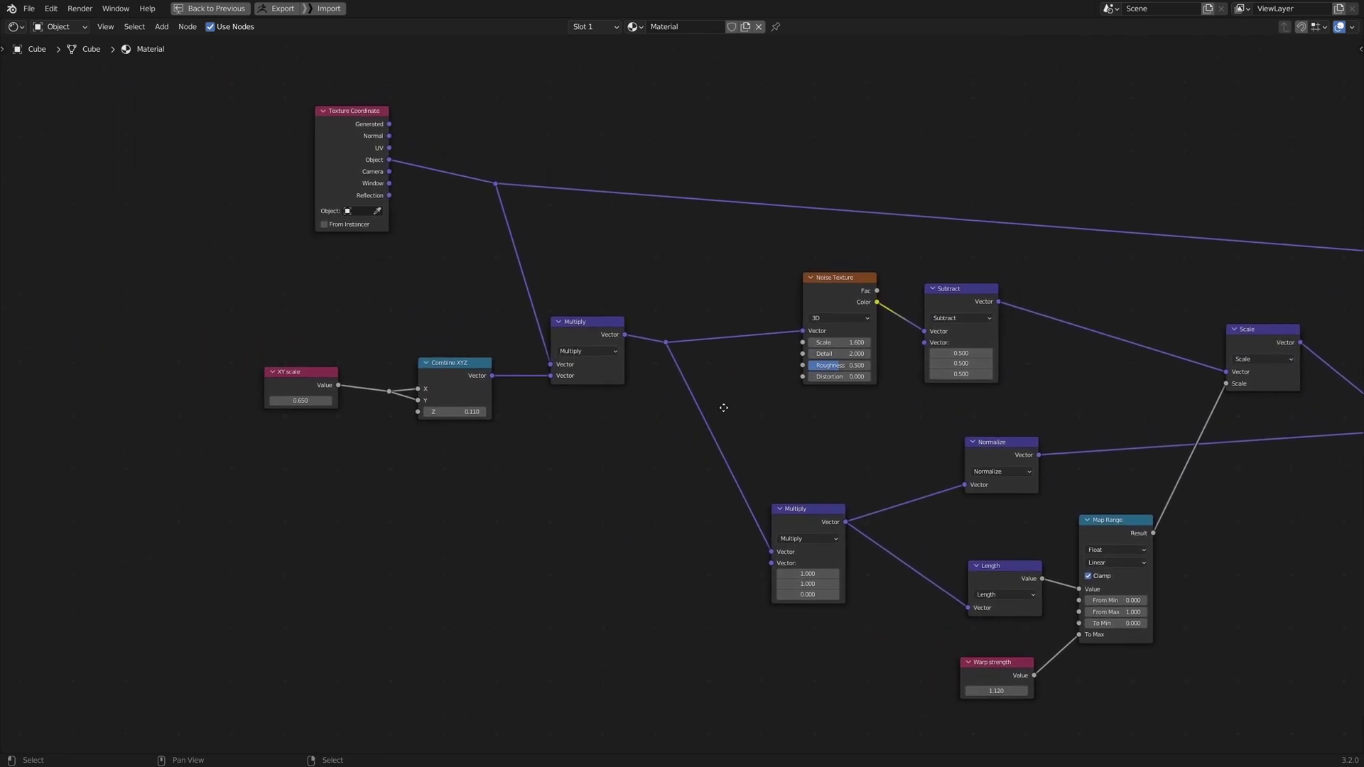
middle_click_drag(1030, 429, 802, 427)
middle_click_drag(1105, 430, 810, 429)
middle_click_drag(1149, 436, 789, 462)
middle_click_drag(1100, 469, 770, 478)
middle_click_drag(1005, 481, 893, 496)
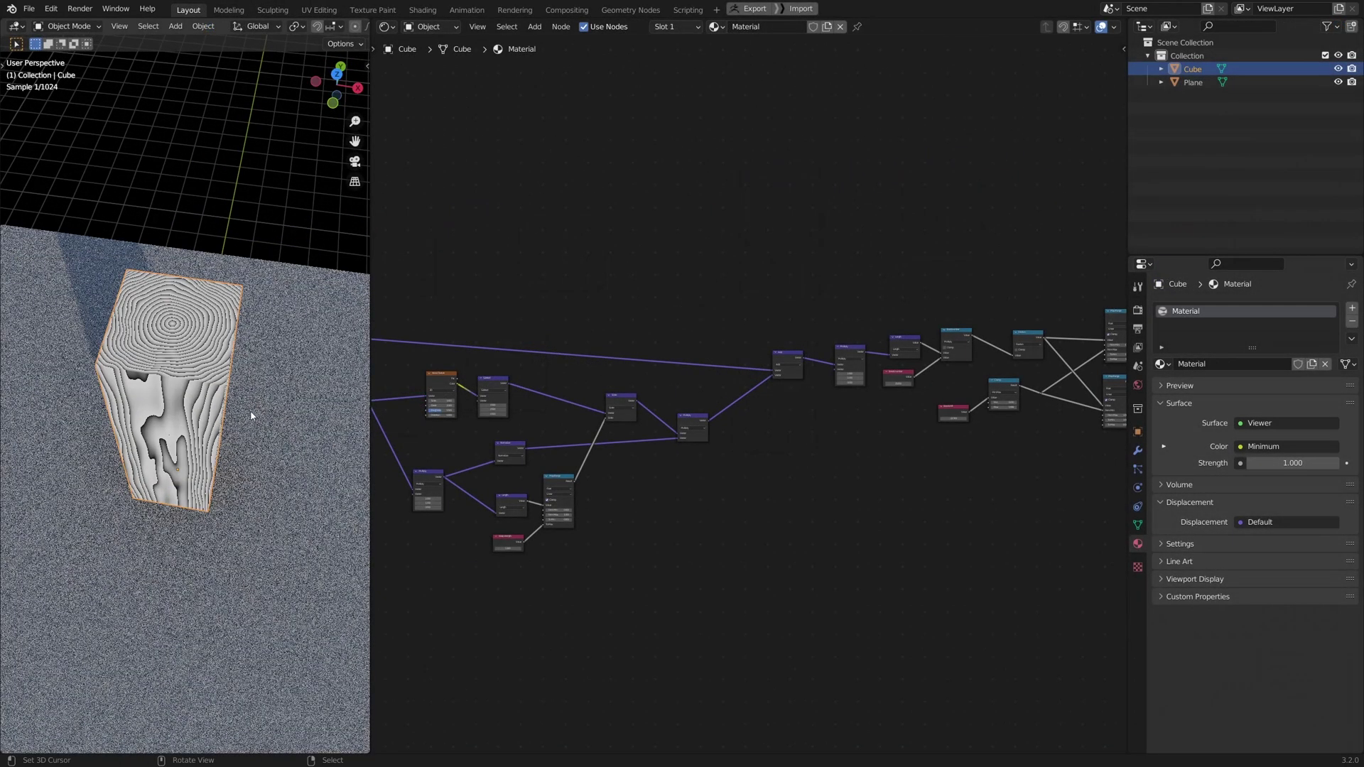
Examine the ring pattern on the block's top and the grain on its sides from several angles
middle_click_drag(255, 428, 246, 393)
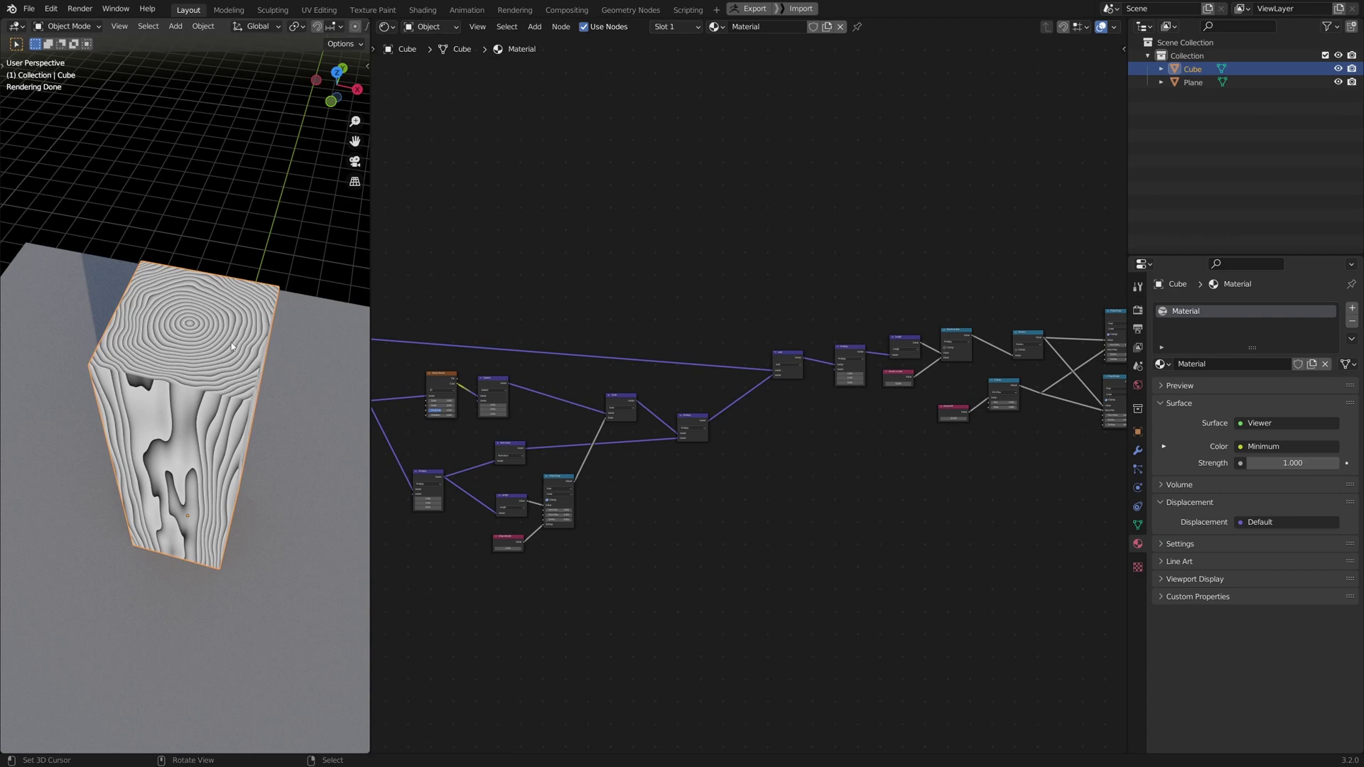
middle_click_drag(223, 402, 206, 411)
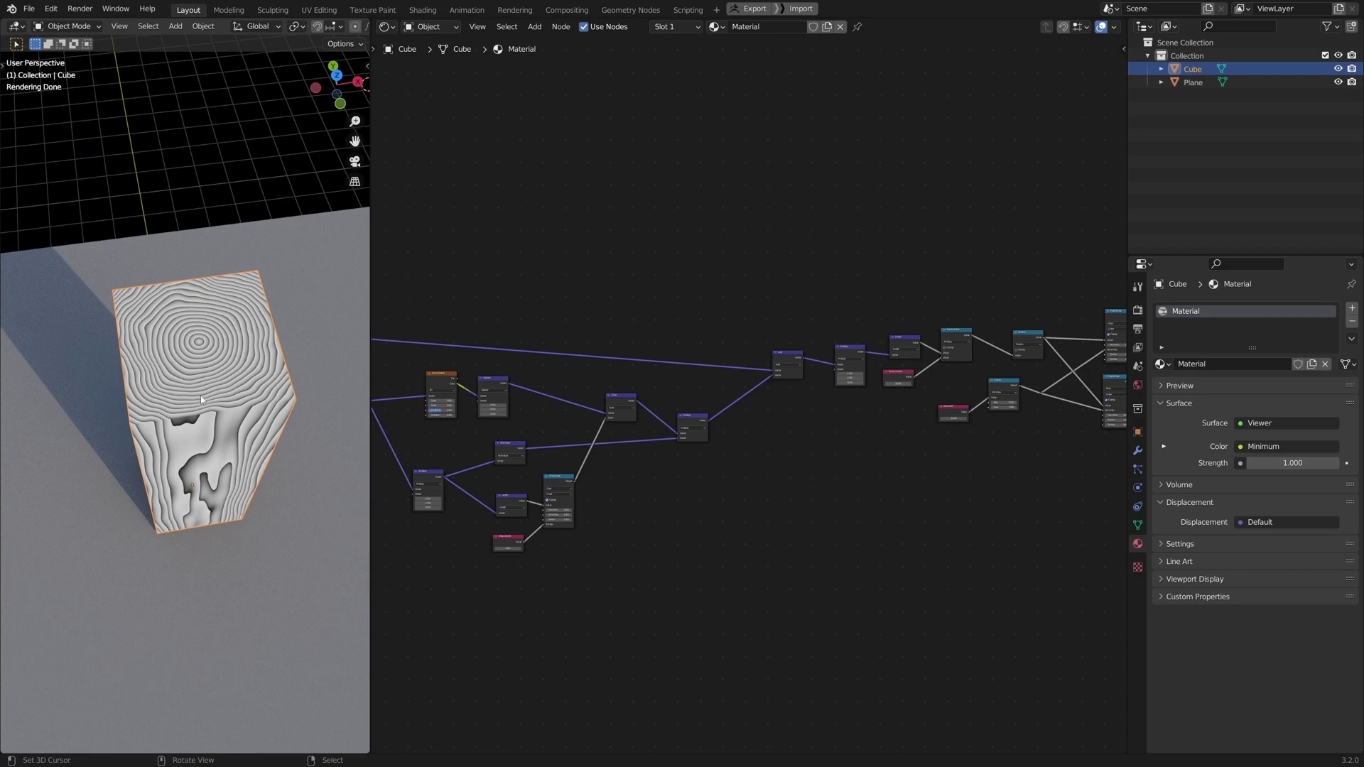
middle_click_drag(703, 468, 920, 509)
mouse_move(194, 411)
middle_mouse_down()
mouse_move(215, 377)
mouse_move(186, 424)
mouse_move(198, 342)
mouse_move(108, 347)
mouse_move(169, 371)
mouse_move(198, 353)
mouse_move(242, 444)
mouse_move(230, 442)
mouse_move(253, 538)
middle_mouse_up()
scroll(214, 376, "up", 4)
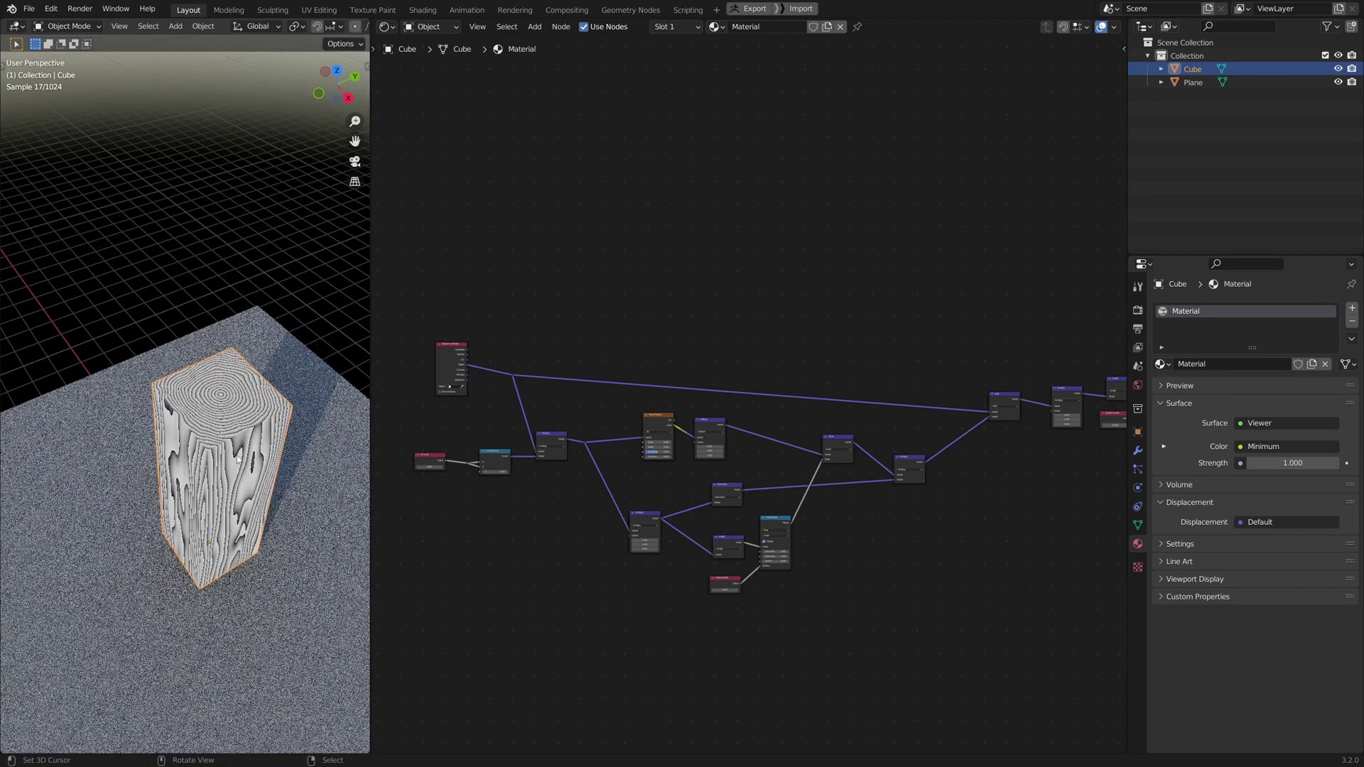